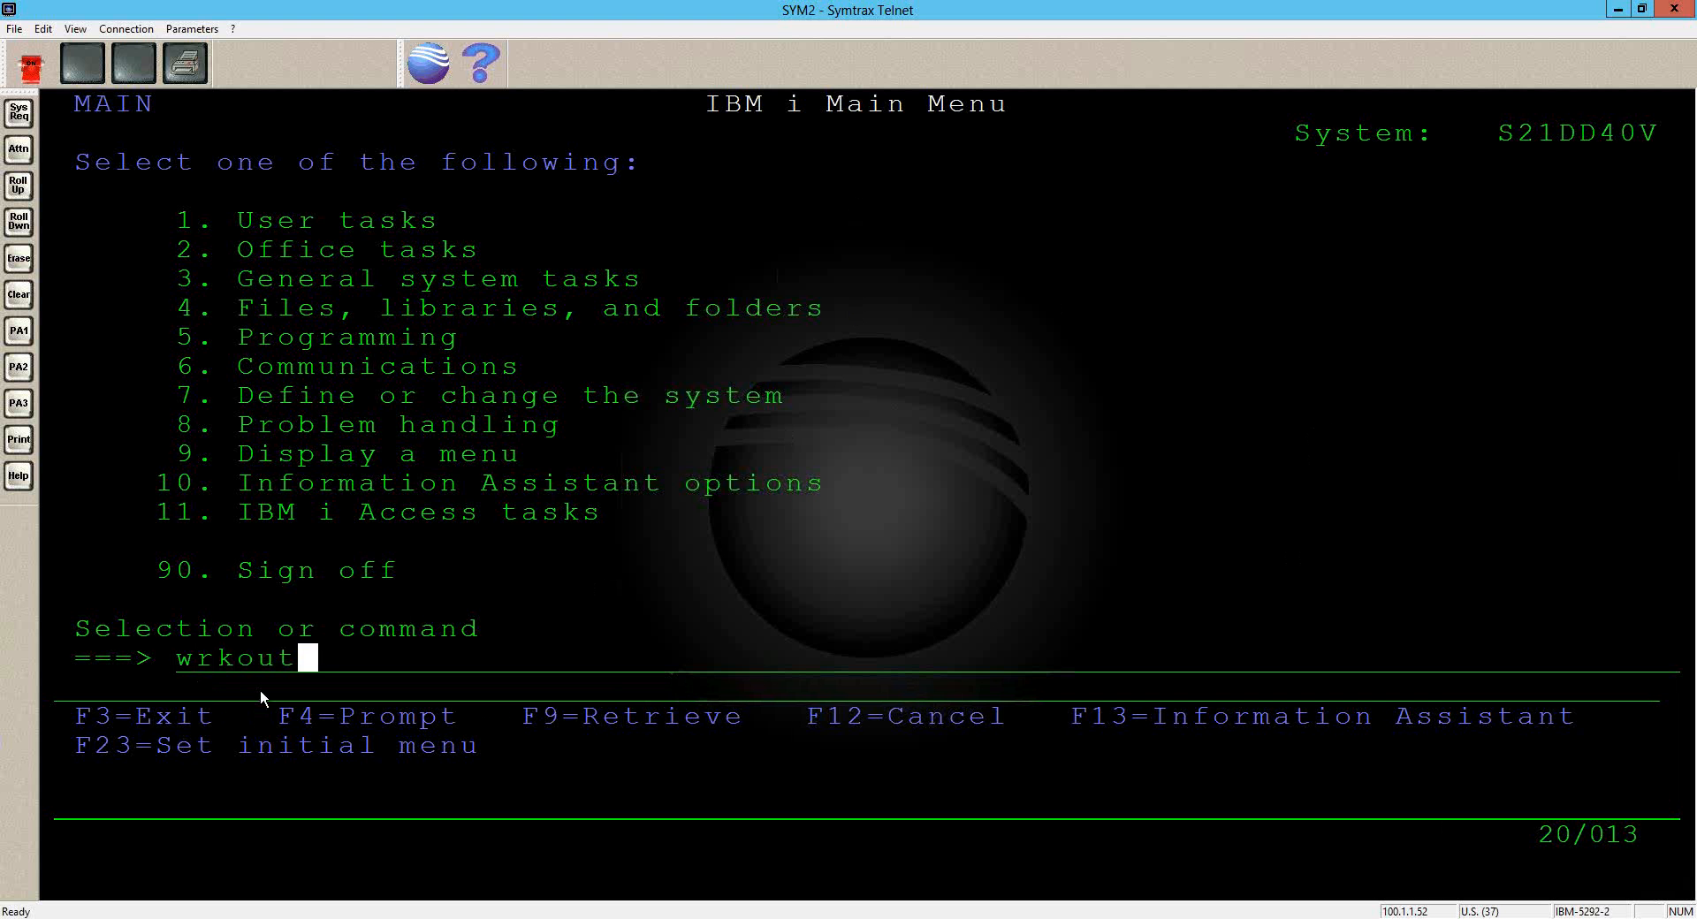
# Run wrkoutq lax/facturas and display the first PYF2024P spooled file in the output queue
pyautogui.write('la')
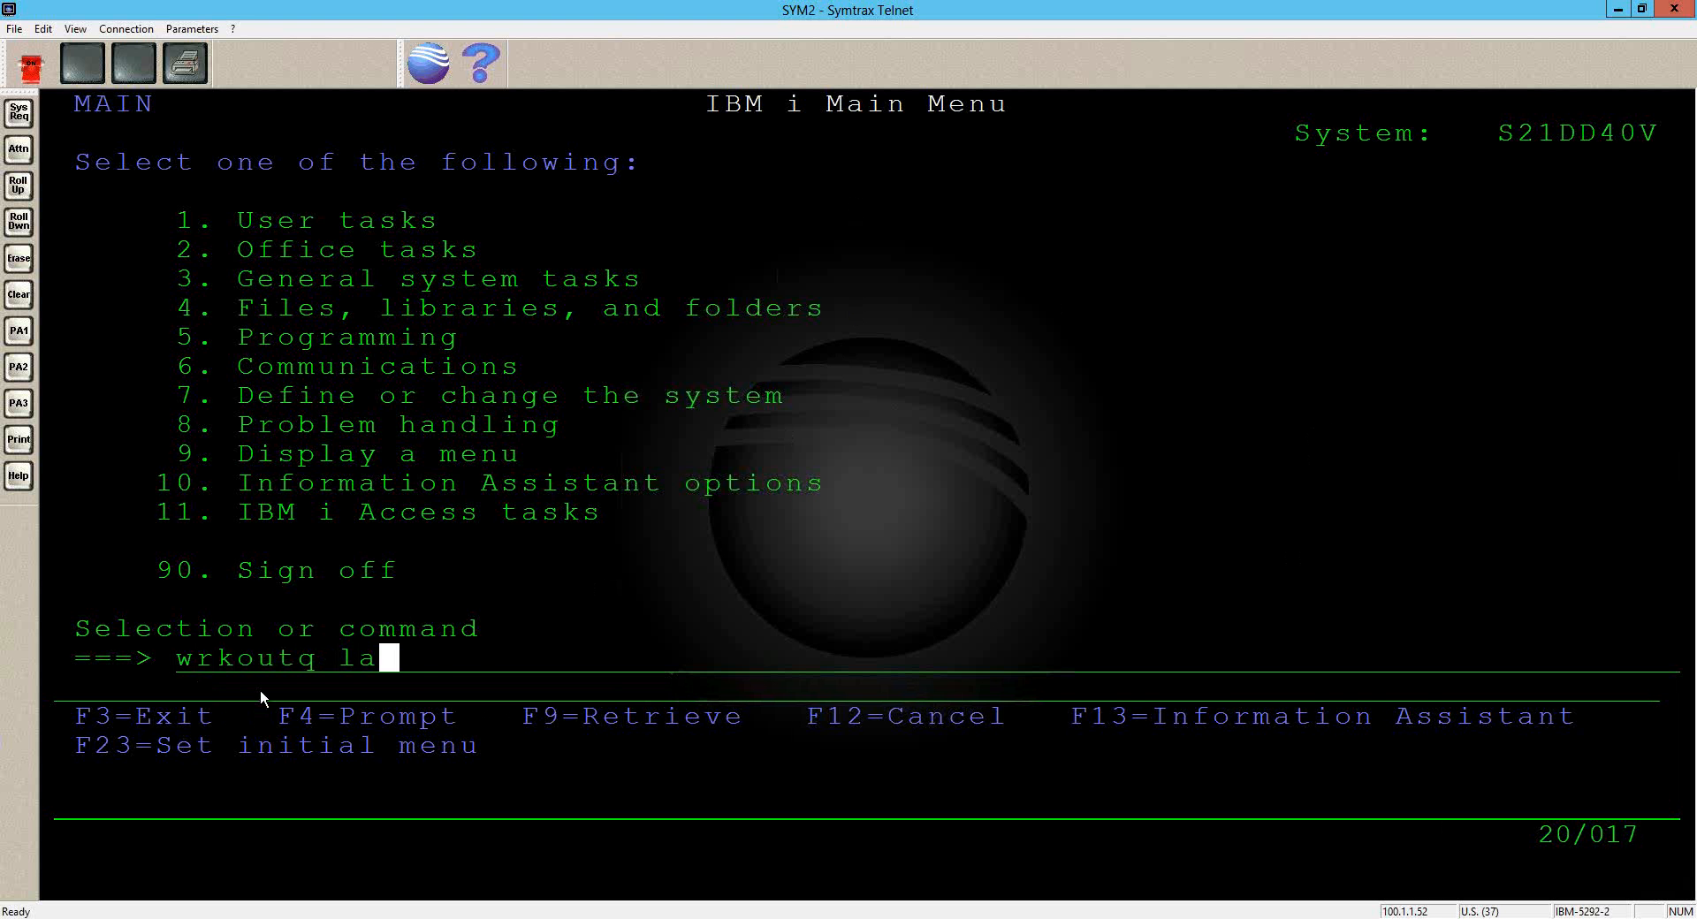
pyautogui.write('x/facturas')
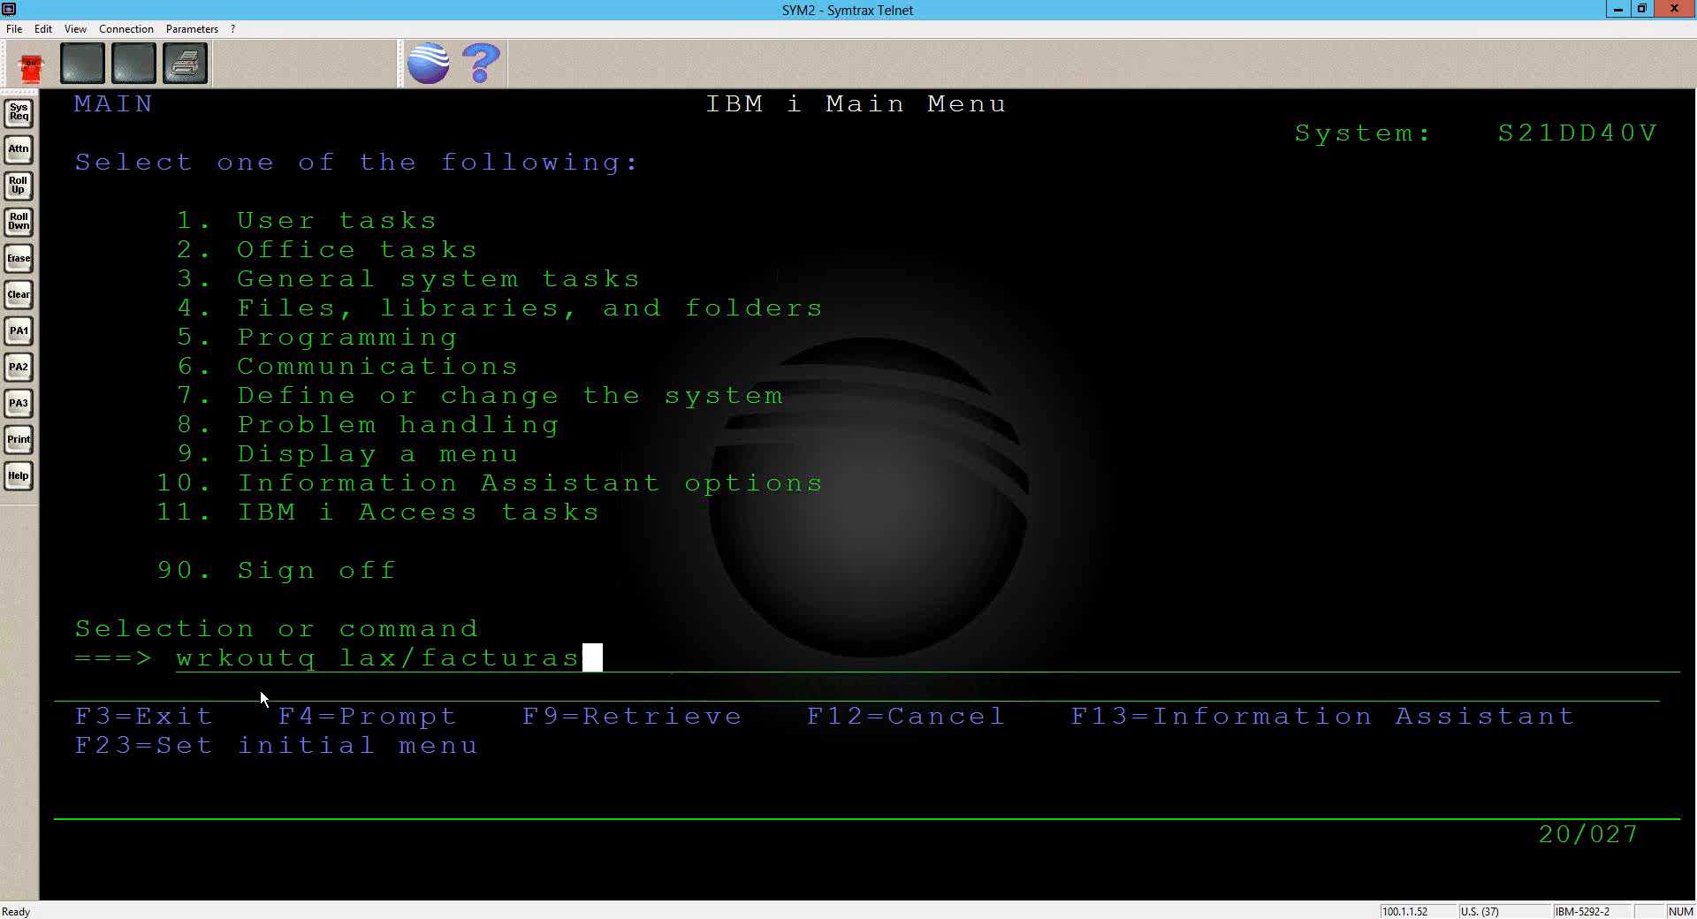
pyautogui.press('Return')
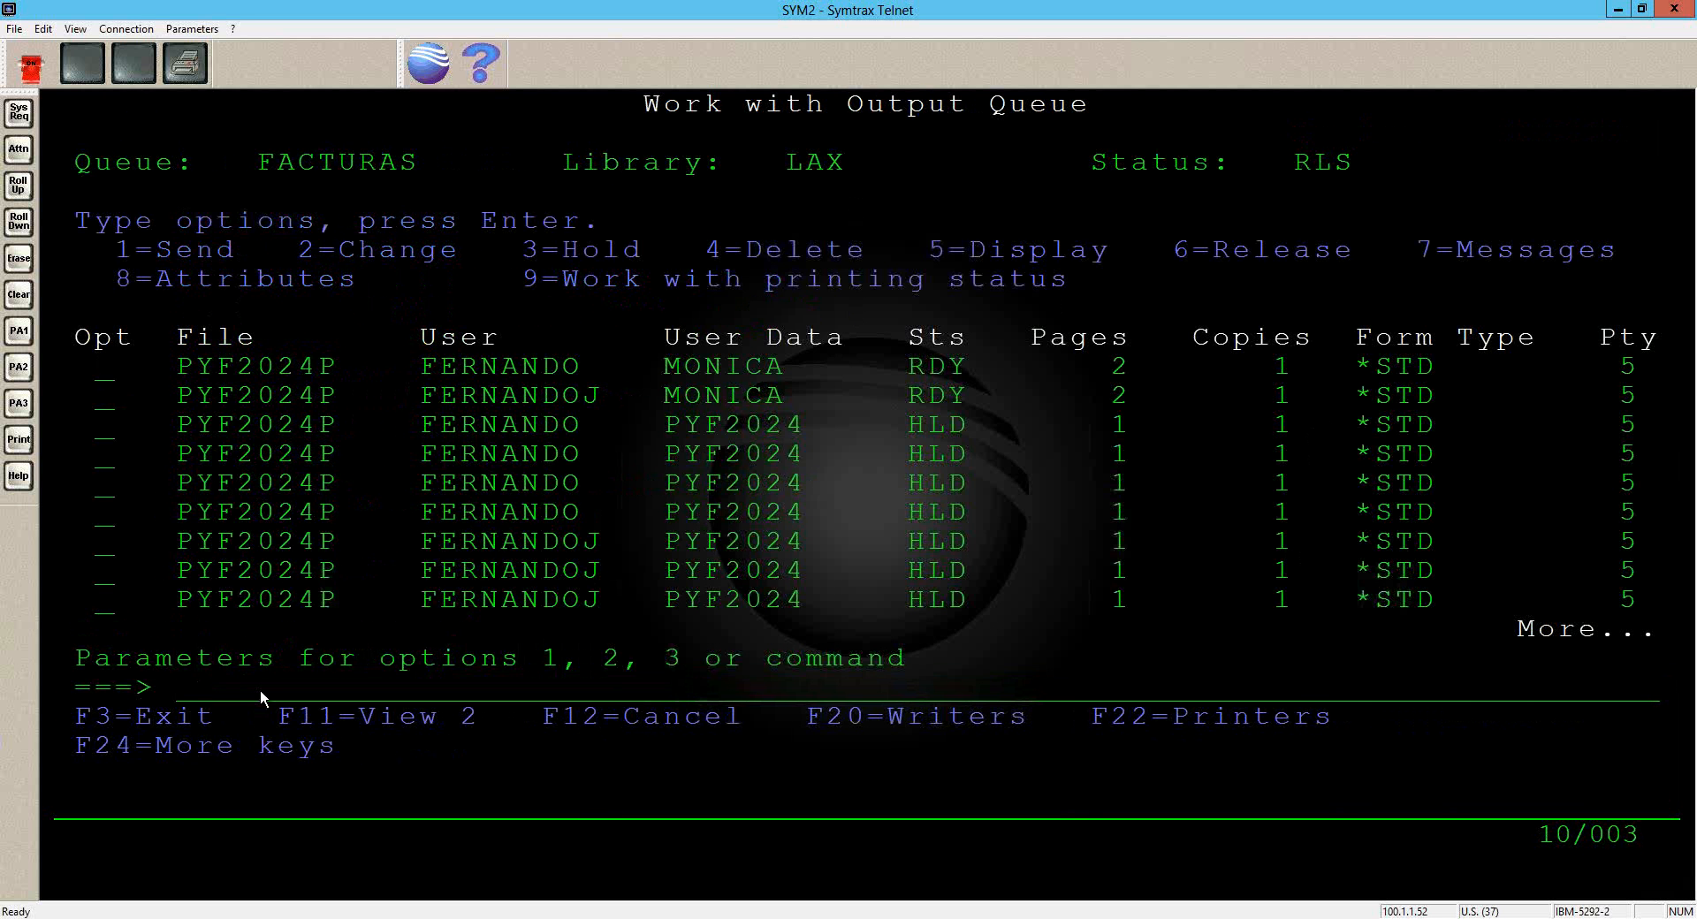
pyautogui.write('5')
pyautogui.press('Return')
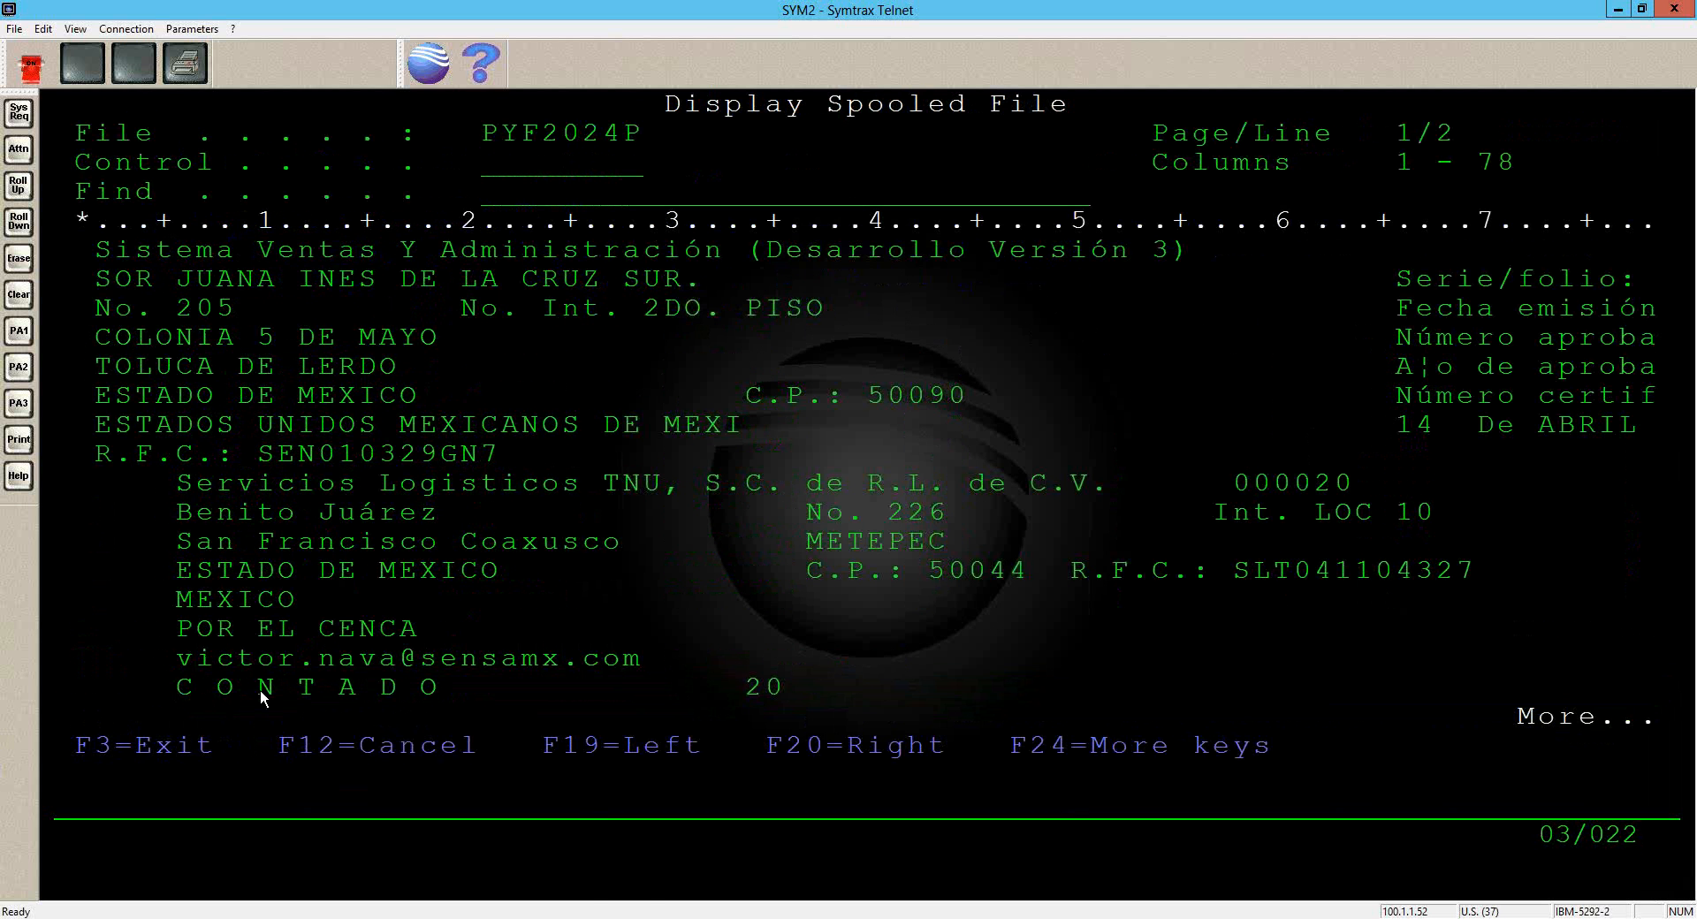
# Switch to Compleo Layout and select the LAX/FACTURAS output queue under SYM2
pyautogui.click(699, 918)
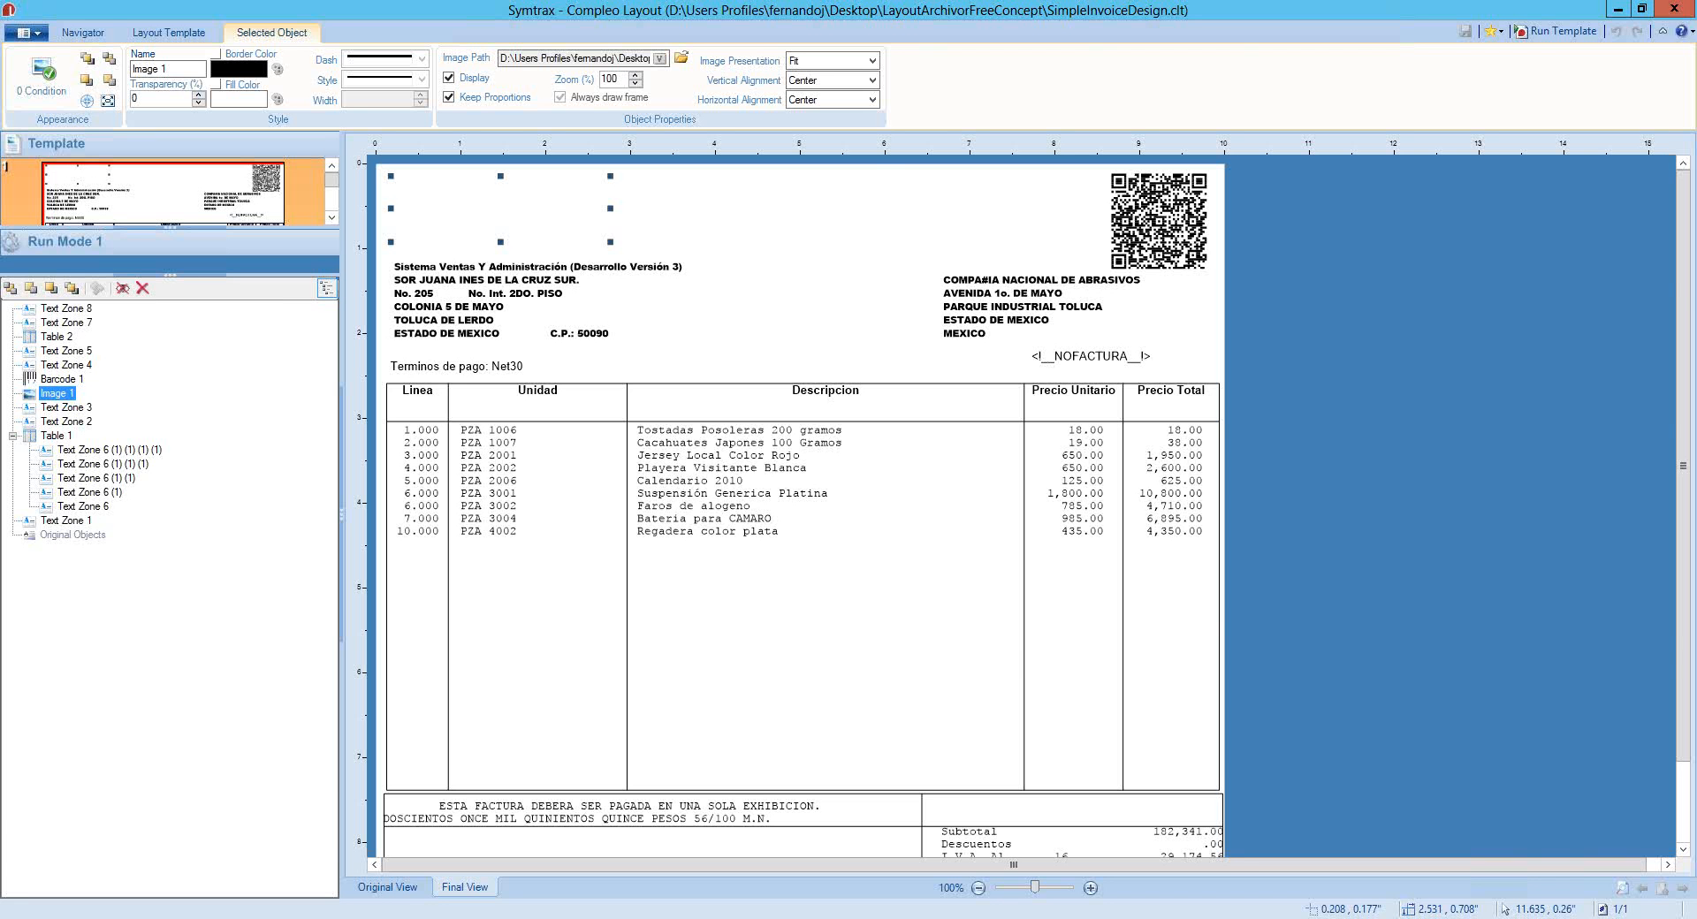
pyautogui.click(83, 33)
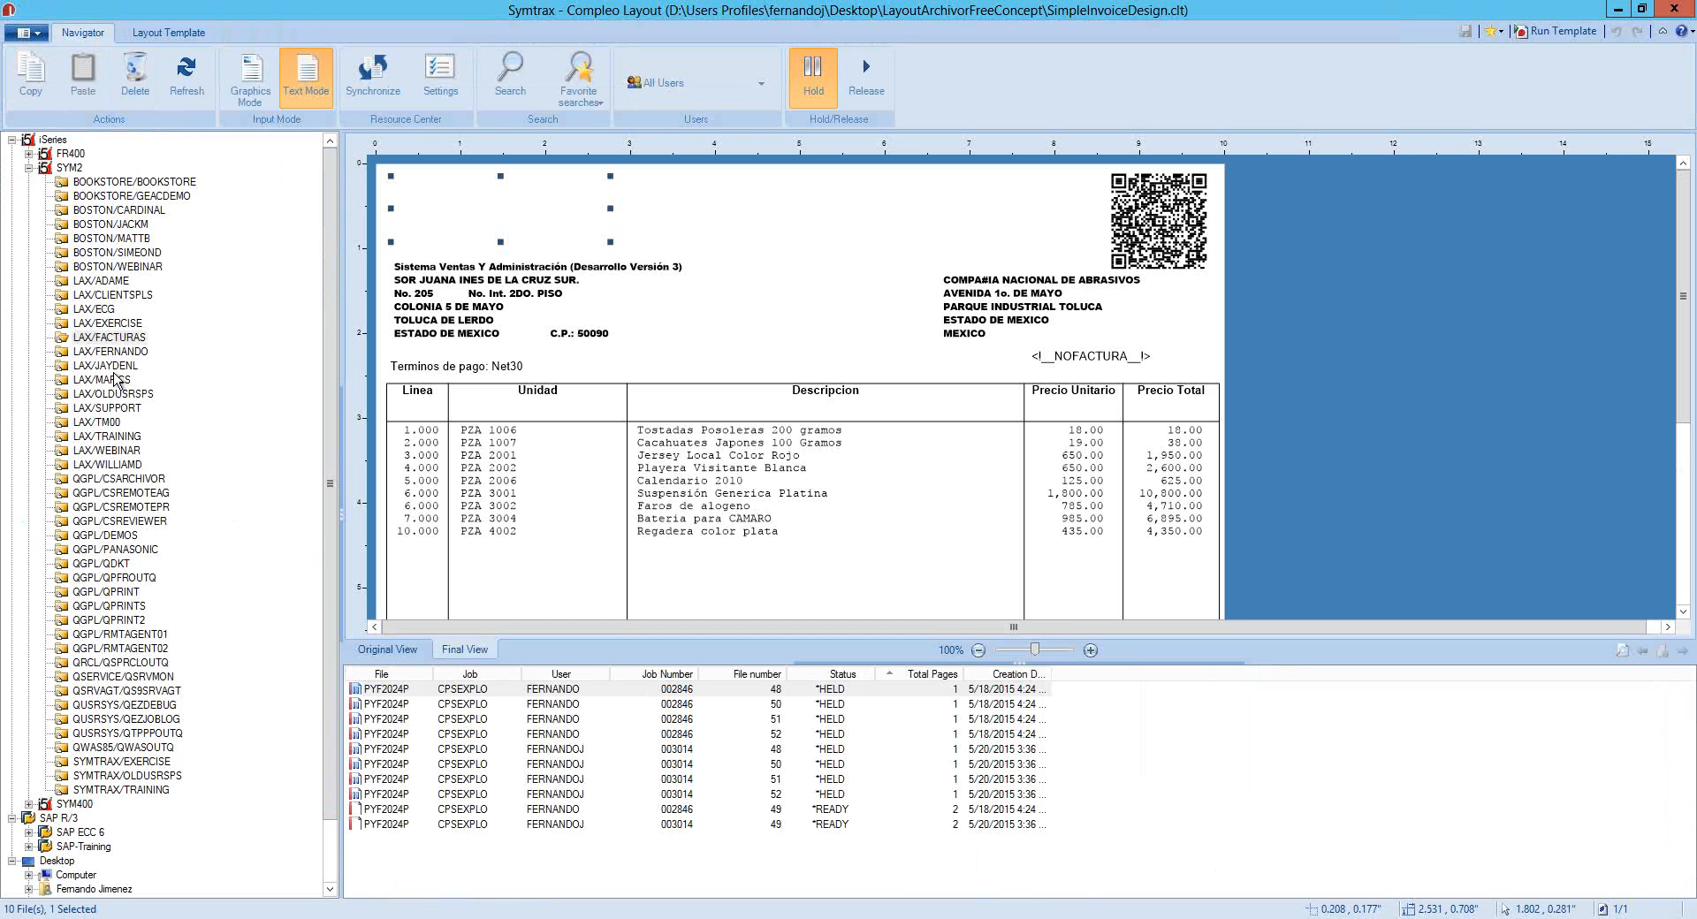
pyautogui.click(106, 338)
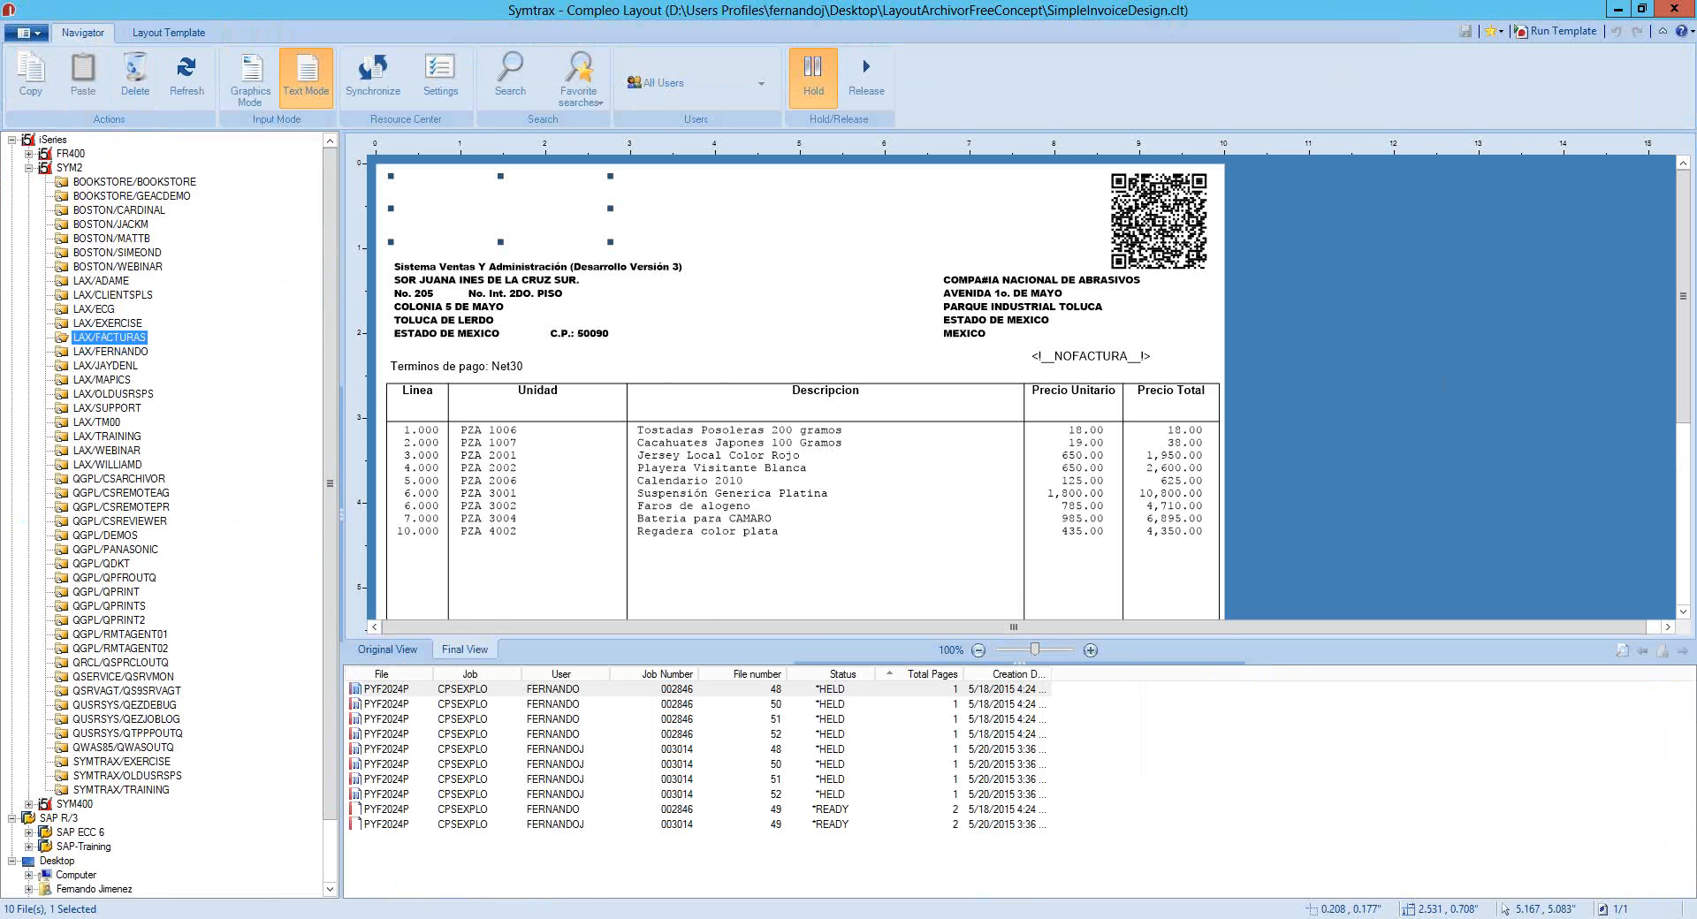
# Switch to Internet Explorer and view the Training - Layout playlist on the reportingSolutions YouTube channel, returning to Compleo Layout when done
pyautogui.click(221, 918)
pyautogui.click(133, 858)
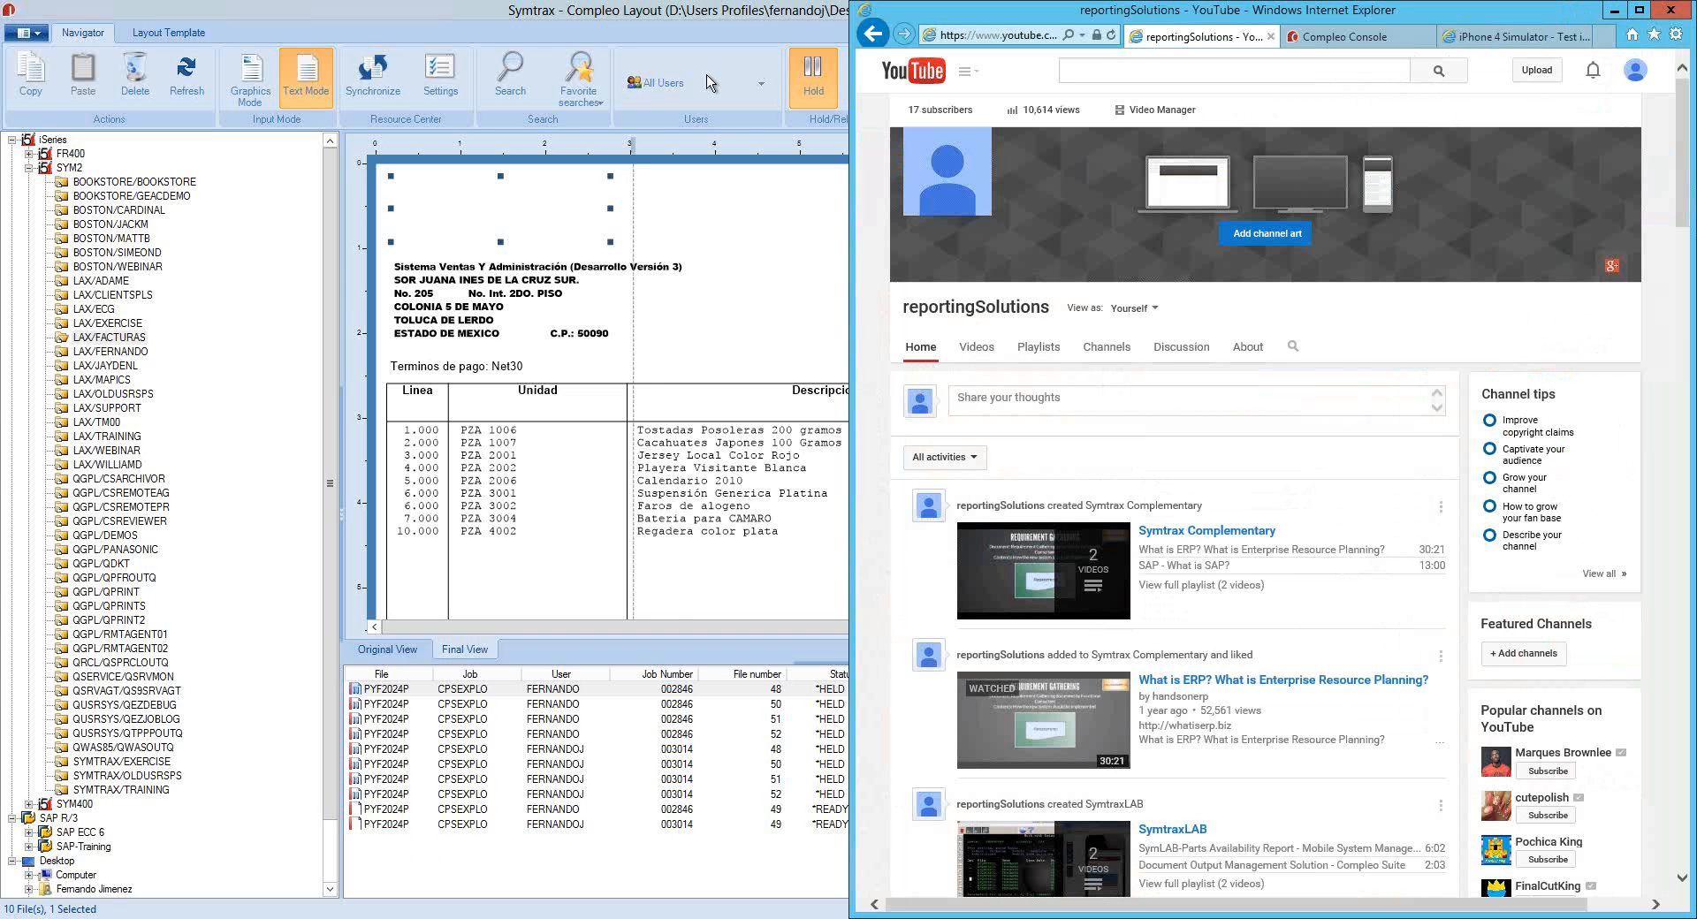
pyautogui.click(674, 12)
pyautogui.click(102, 918)
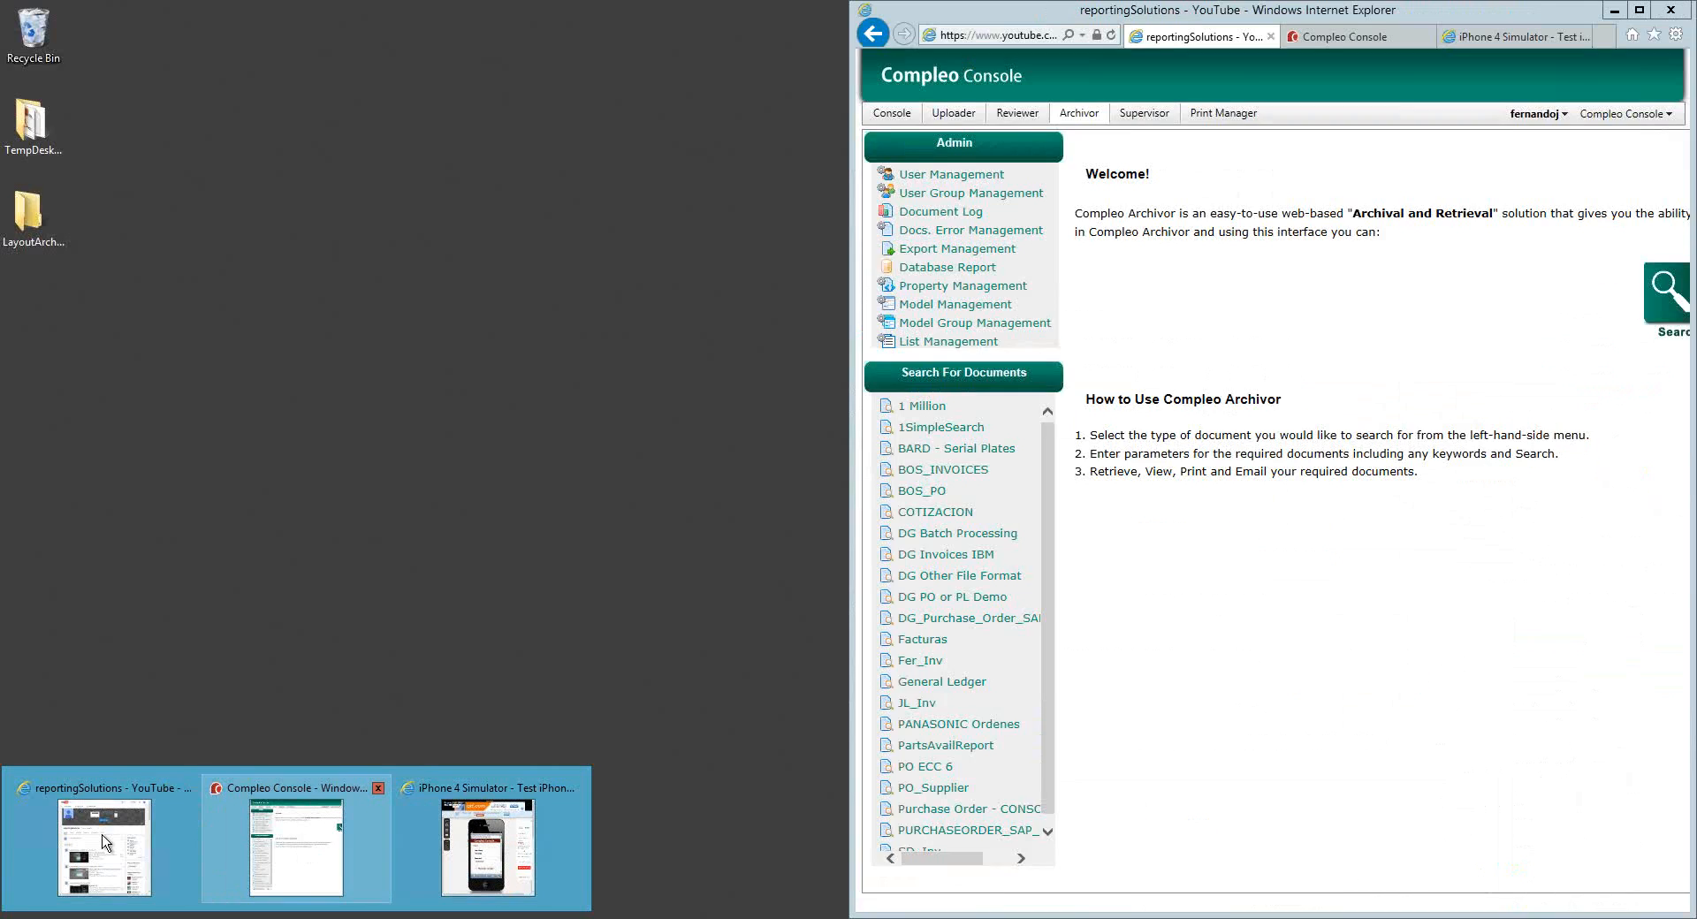
pyautogui.click(299, 846)
pyautogui.click(1640, 10)
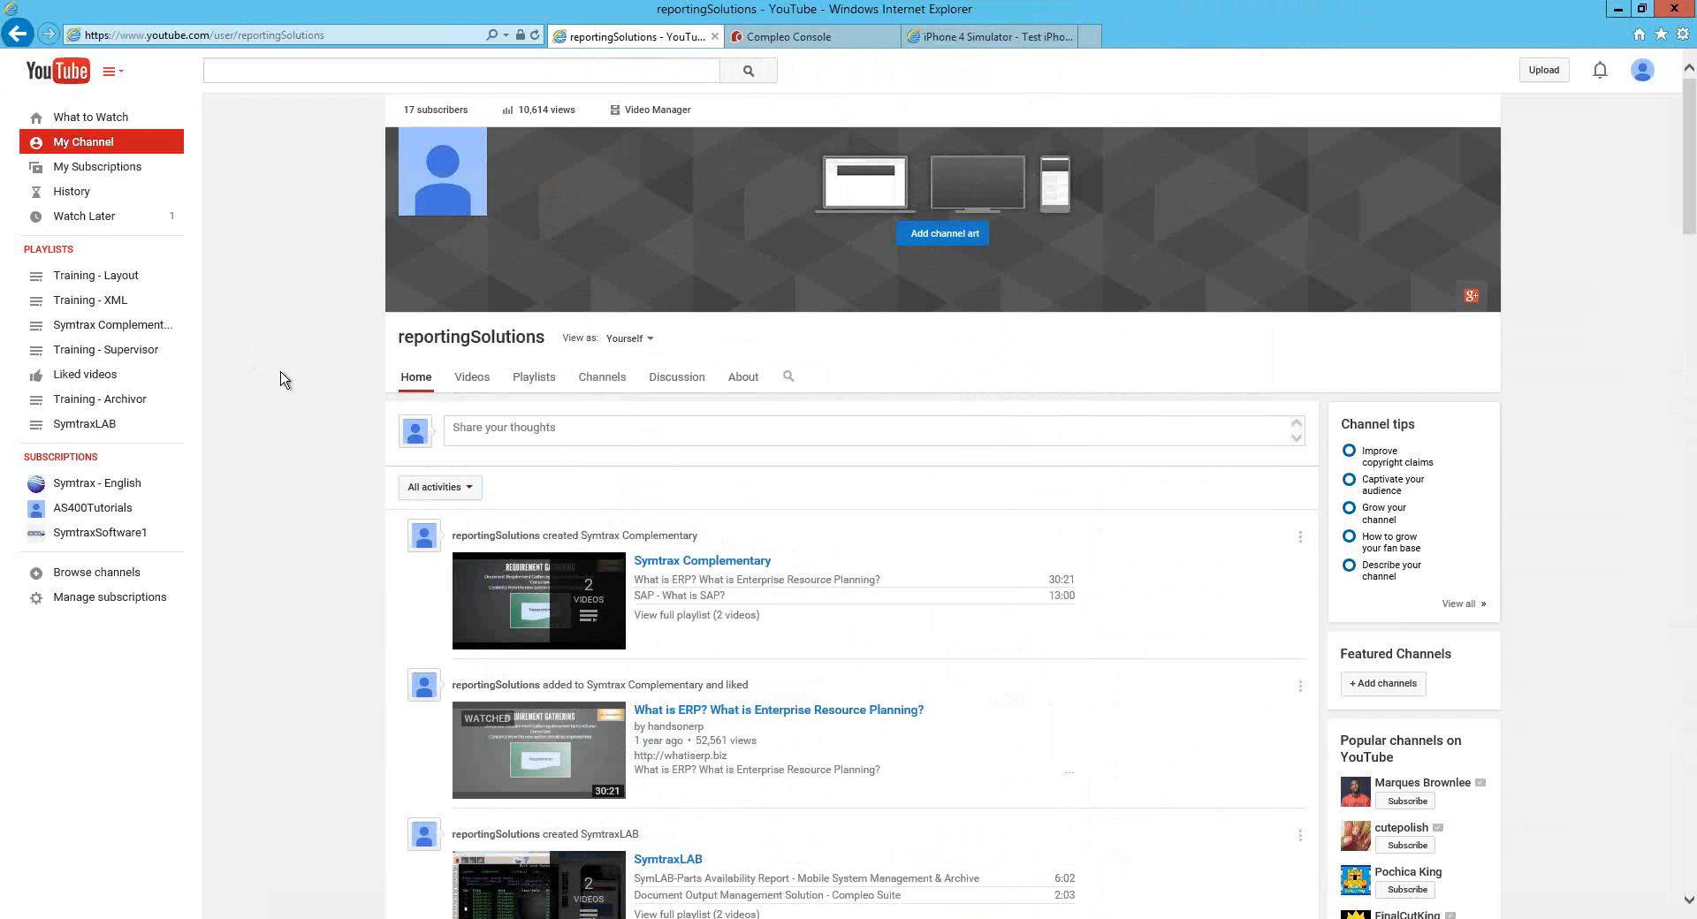
pyautogui.click(130, 281)
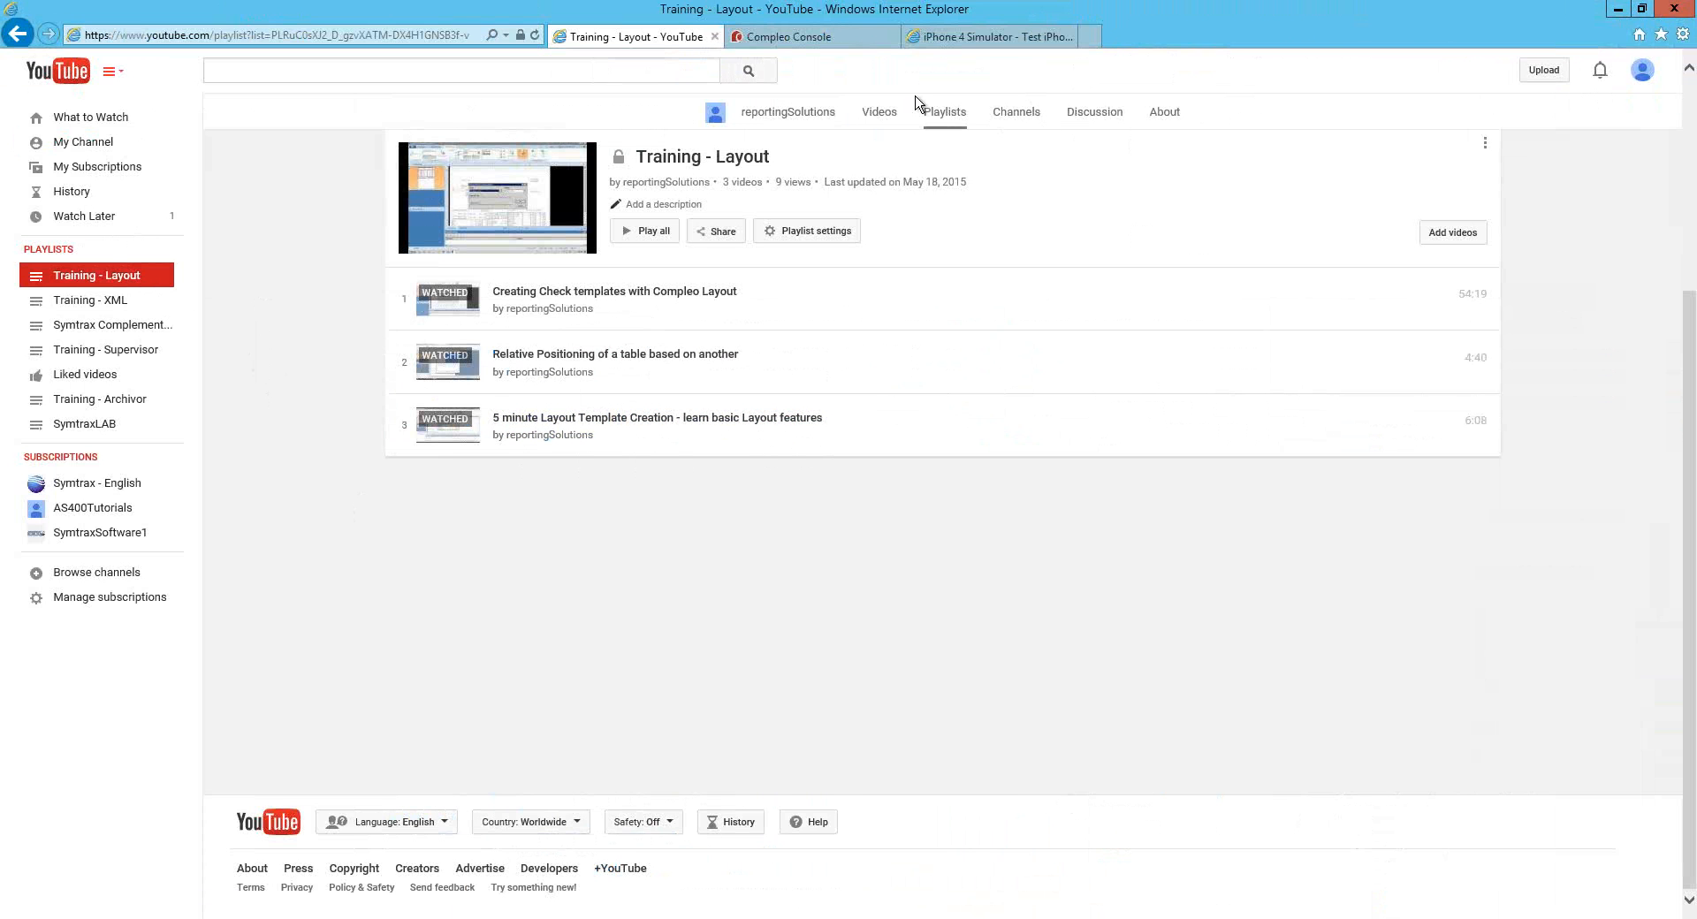
pyautogui.click(1617, 14)
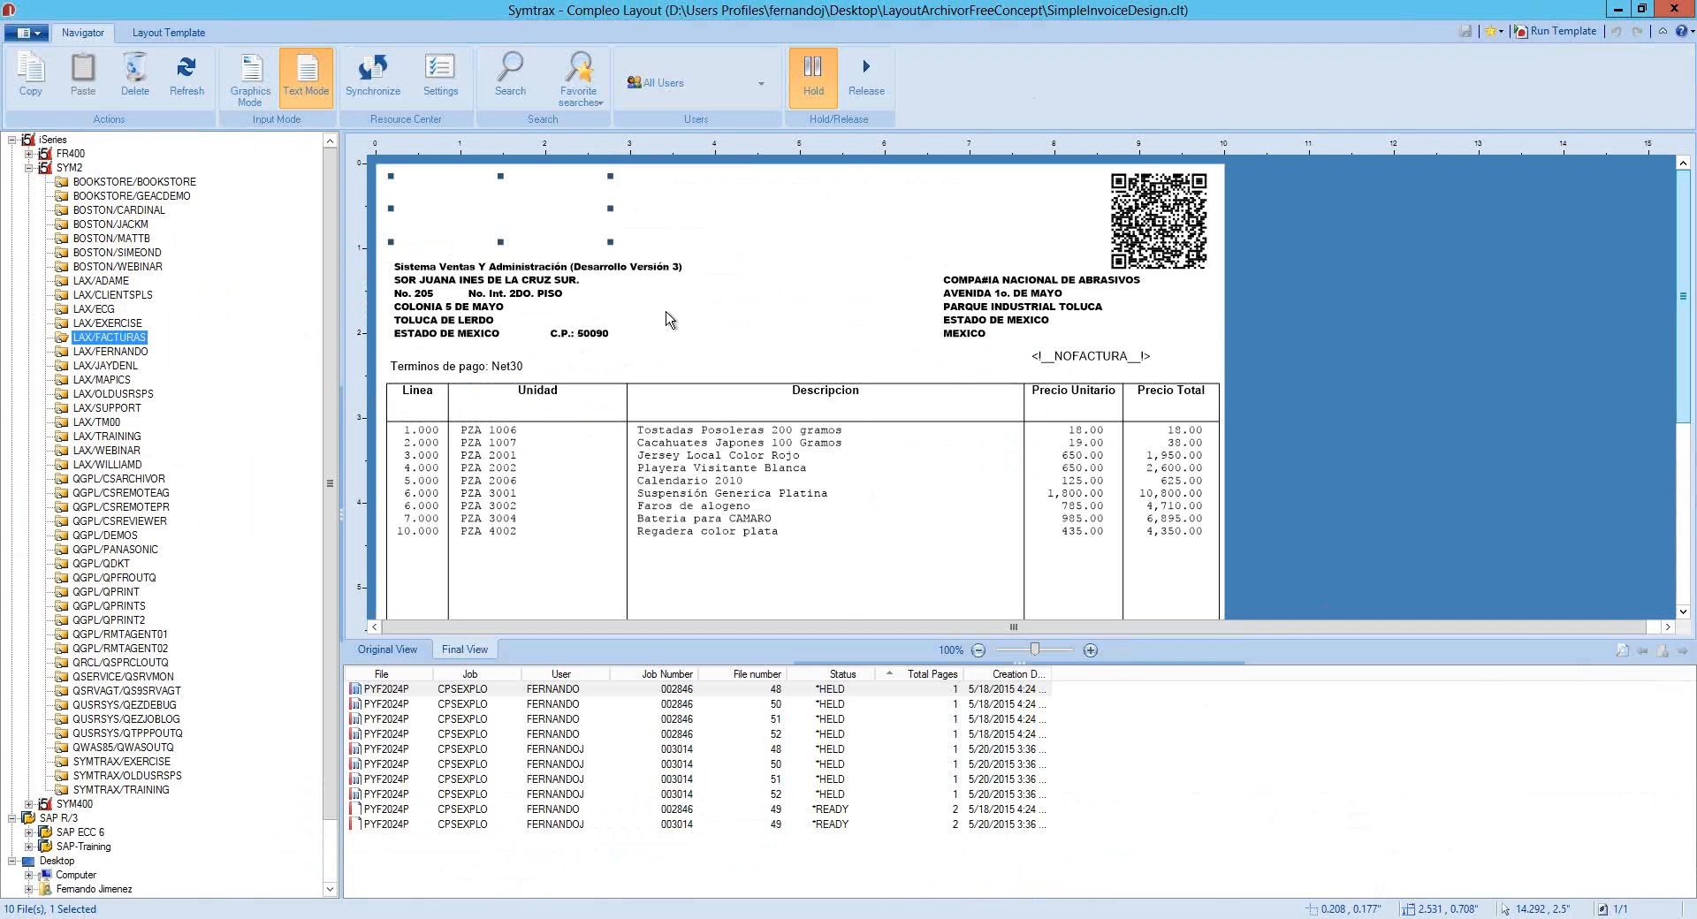
# Load the local file Symtrax_Logo_grey_tag2.jpg into the empty image object at the invoice's upper left
pyautogui.click(509, 240)
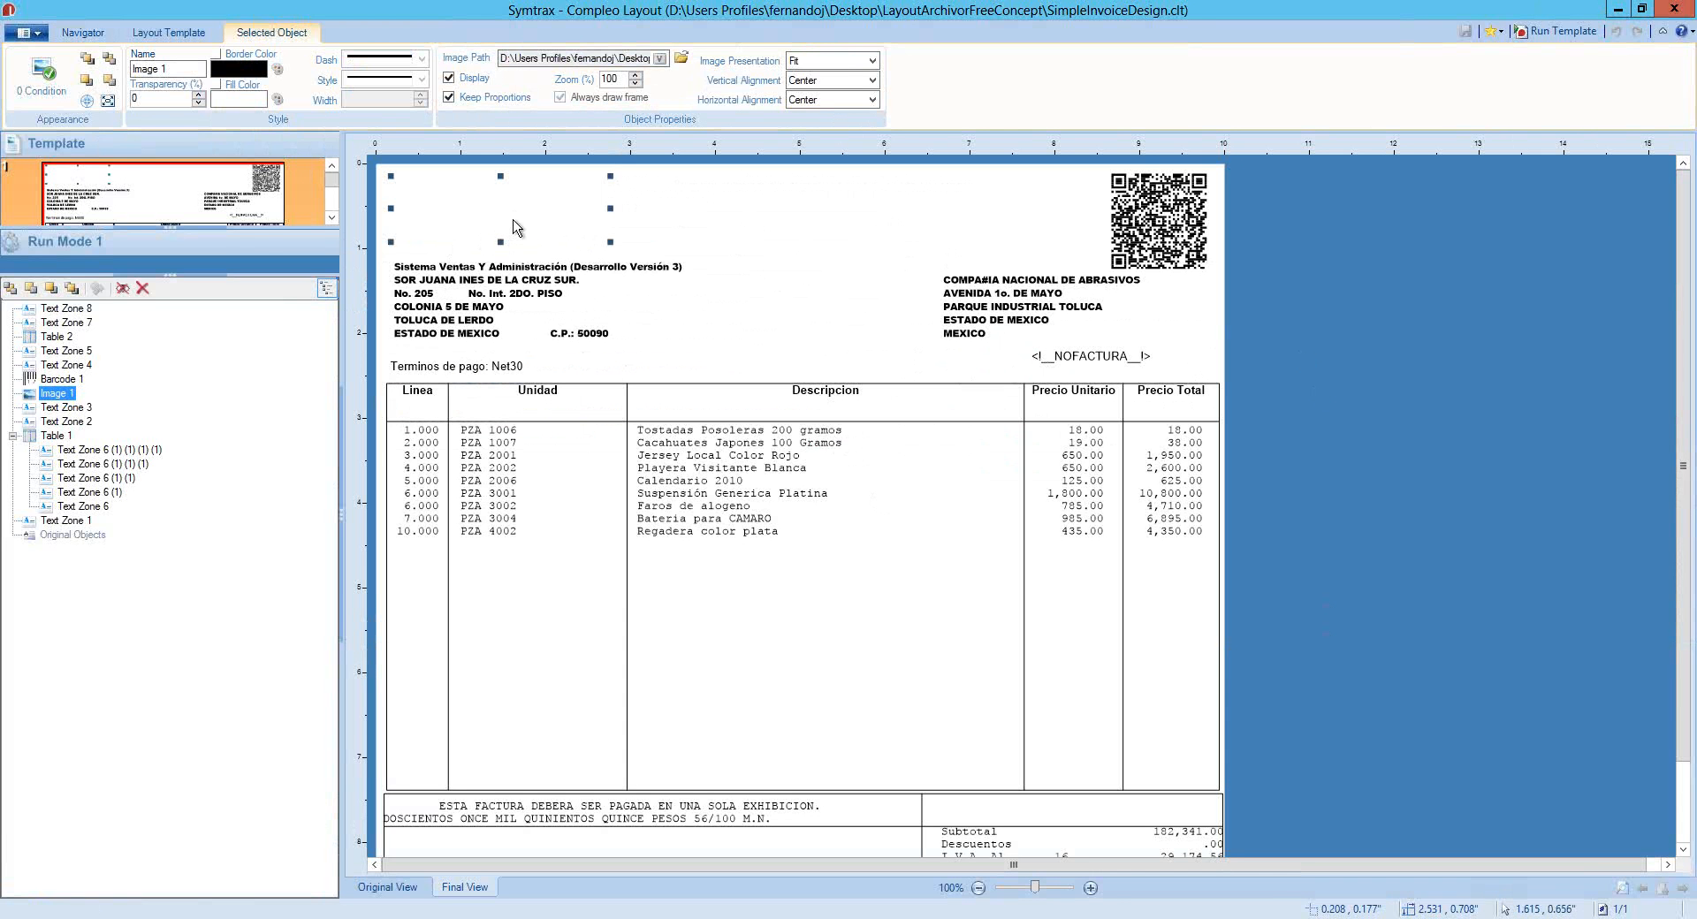
pyautogui.doubleClick(511, 237)
pyautogui.click(1002, 497)
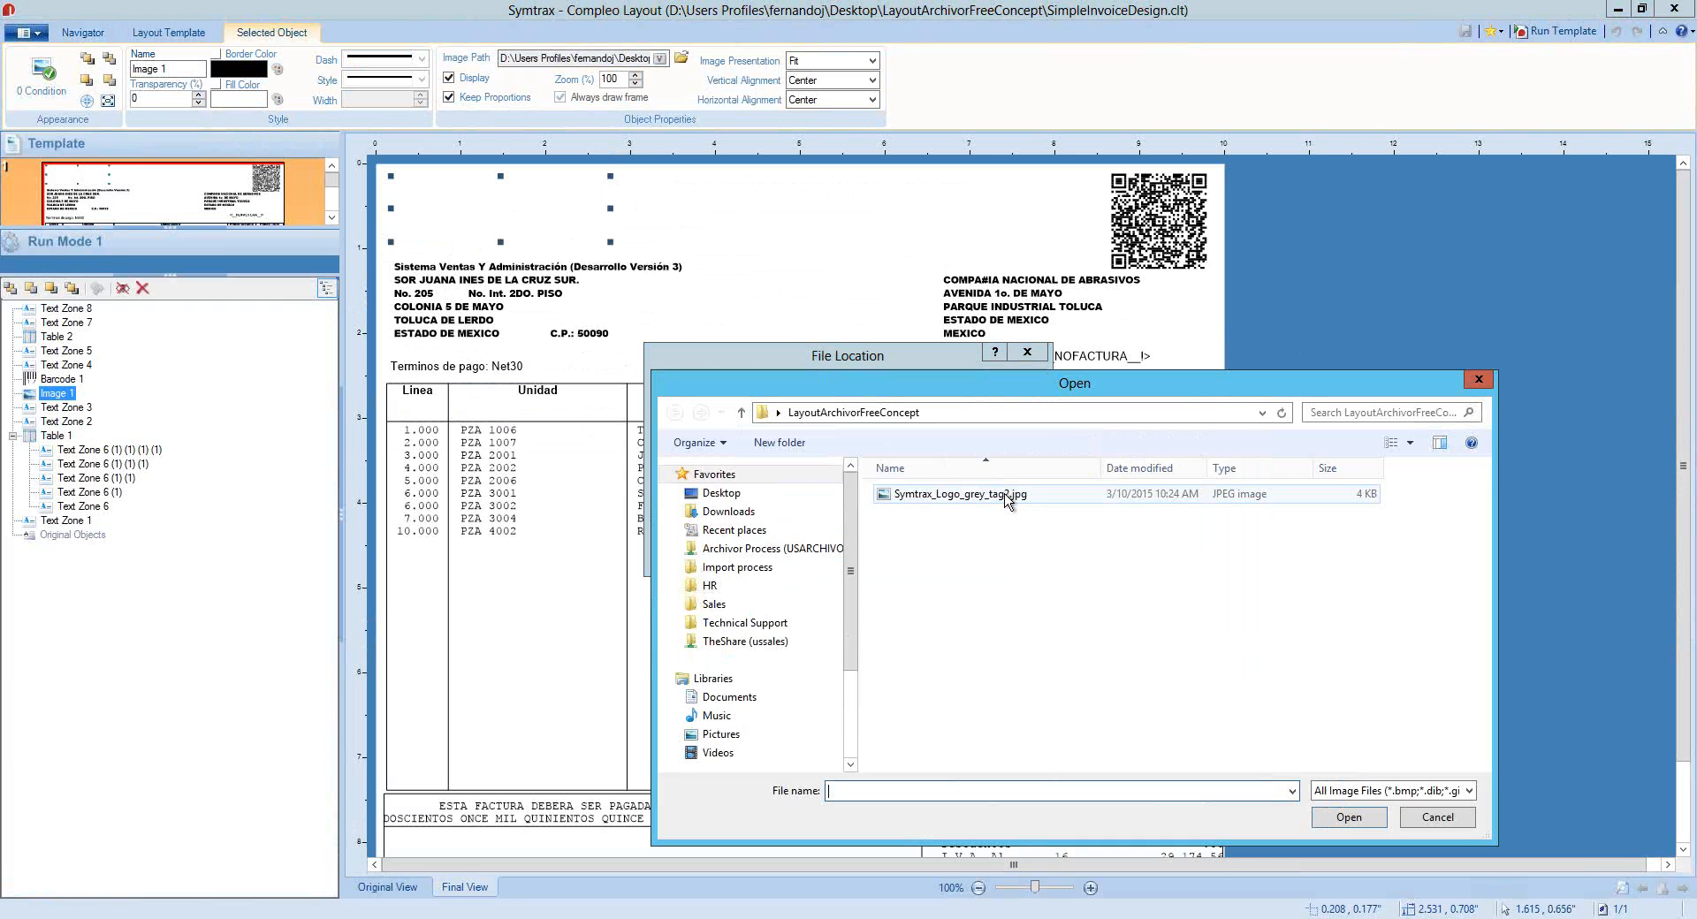
pyautogui.click(901, 497)
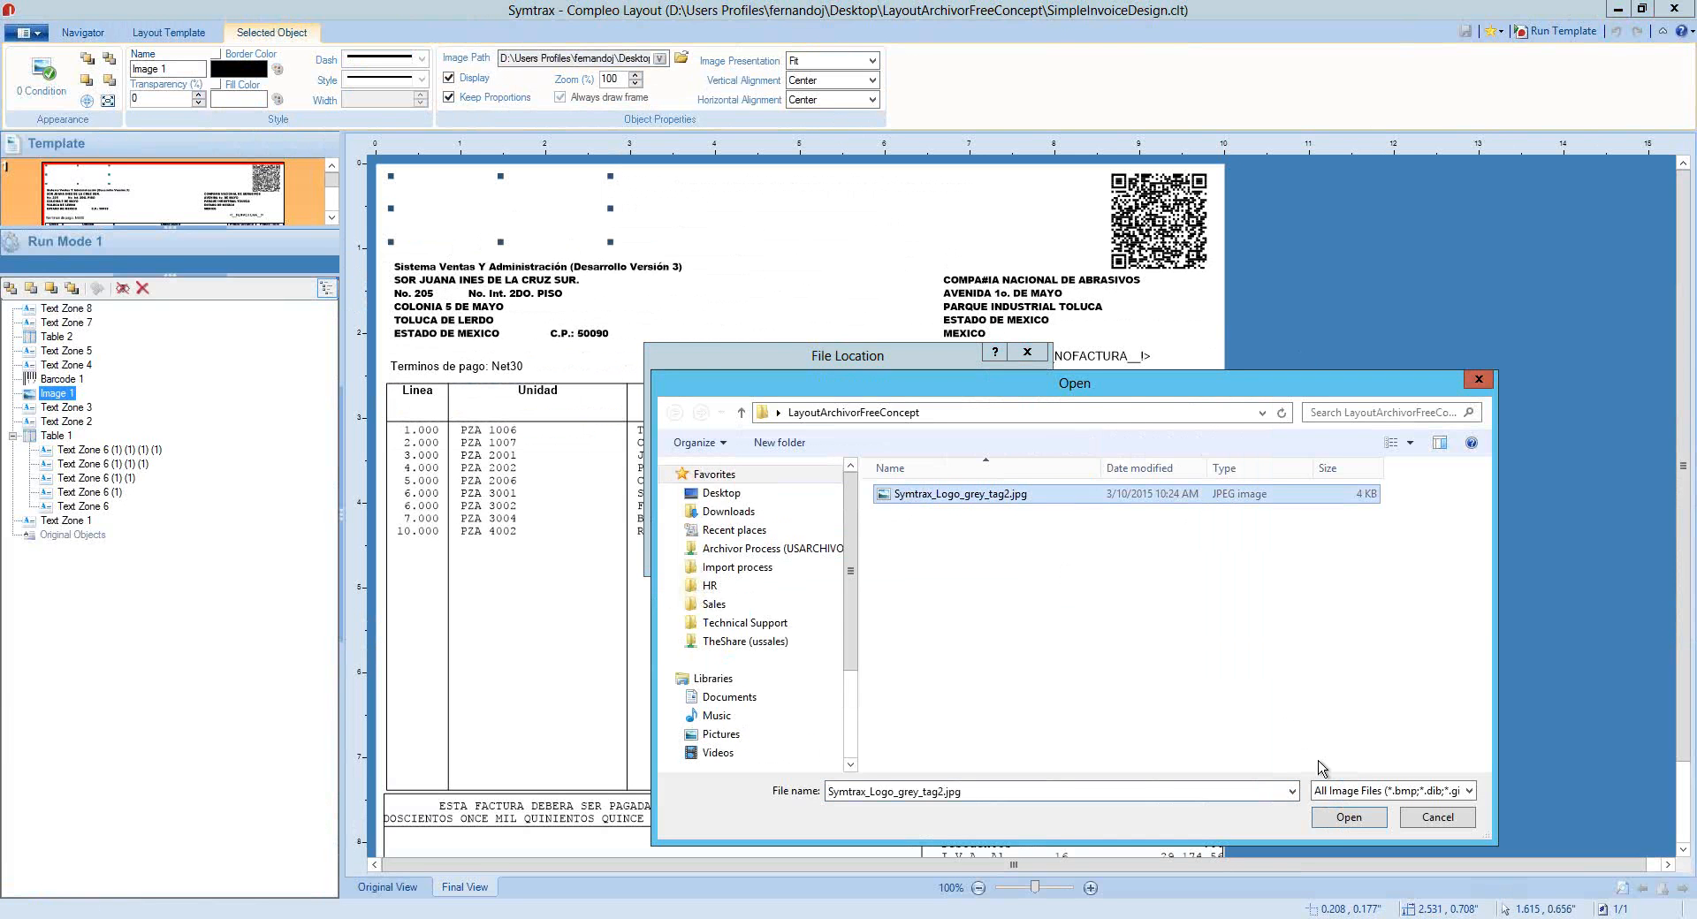
pyautogui.click(1342, 818)
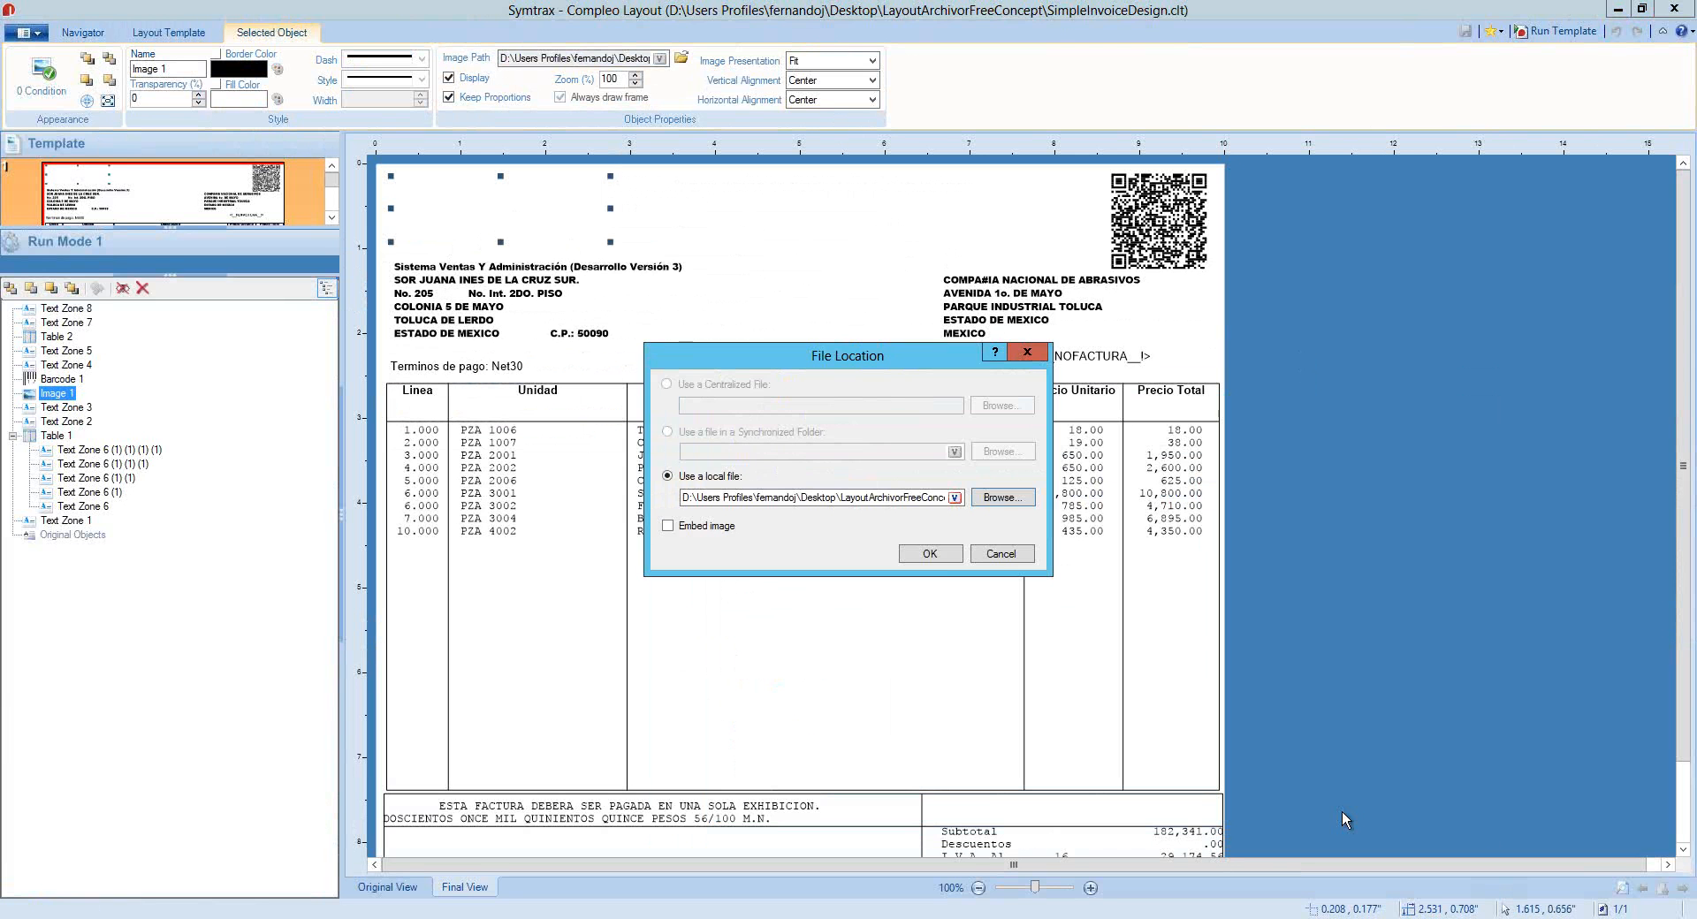
pyautogui.click(941, 555)
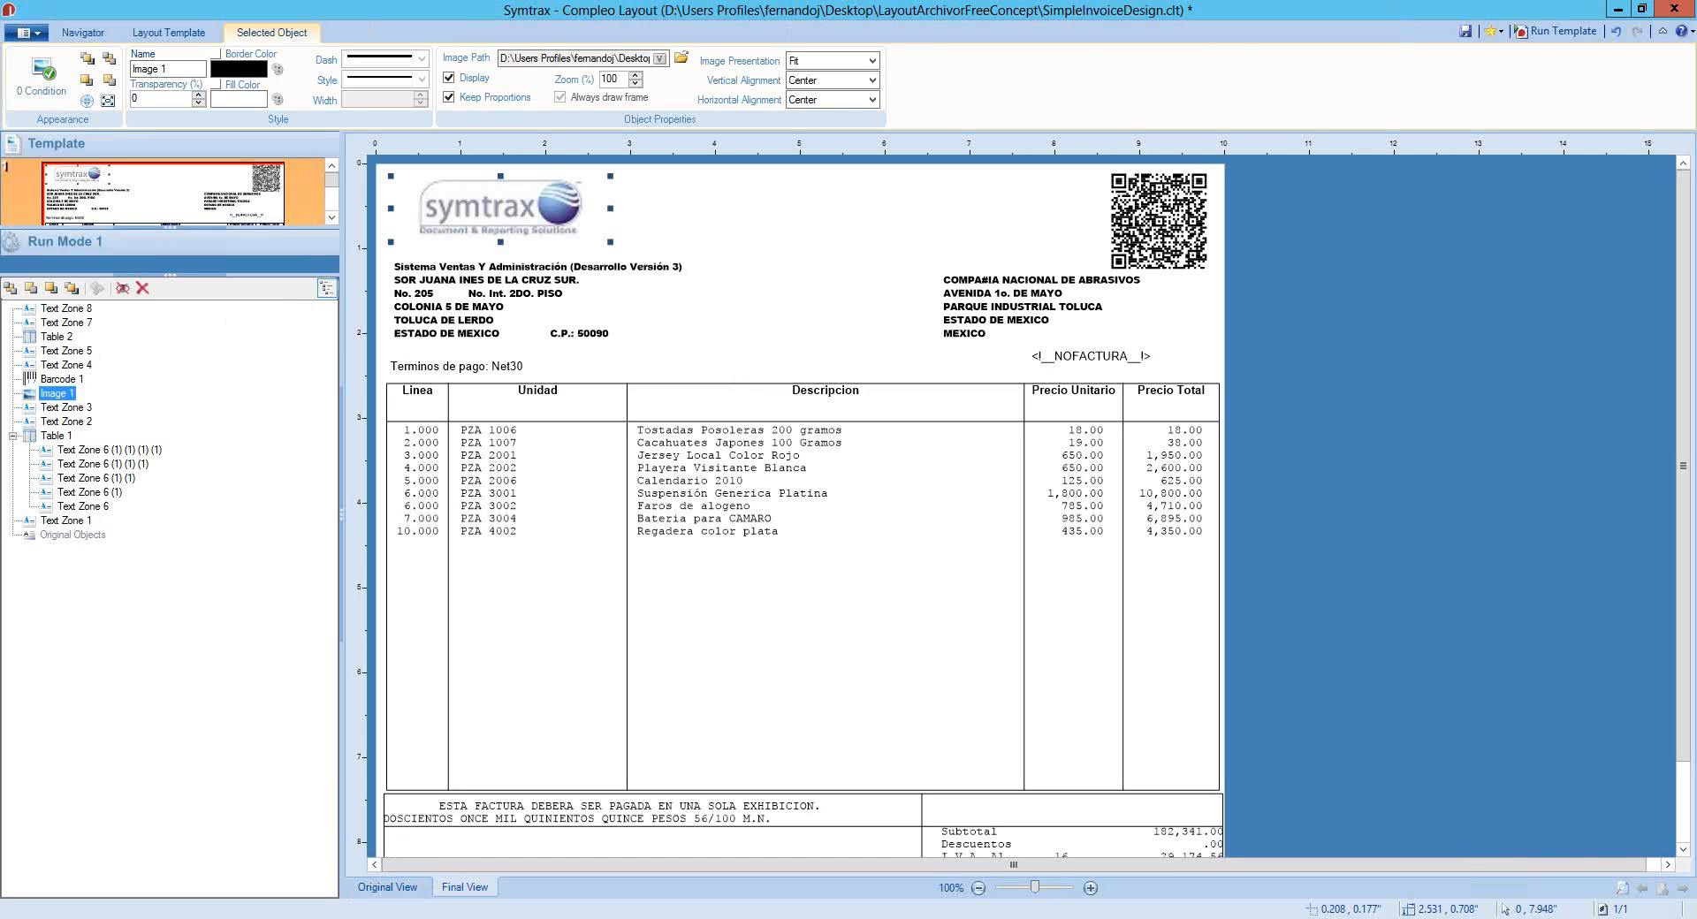
# Examine the variables that make up the PDF output name of Run Mode 1
pyautogui.click(92, 250)
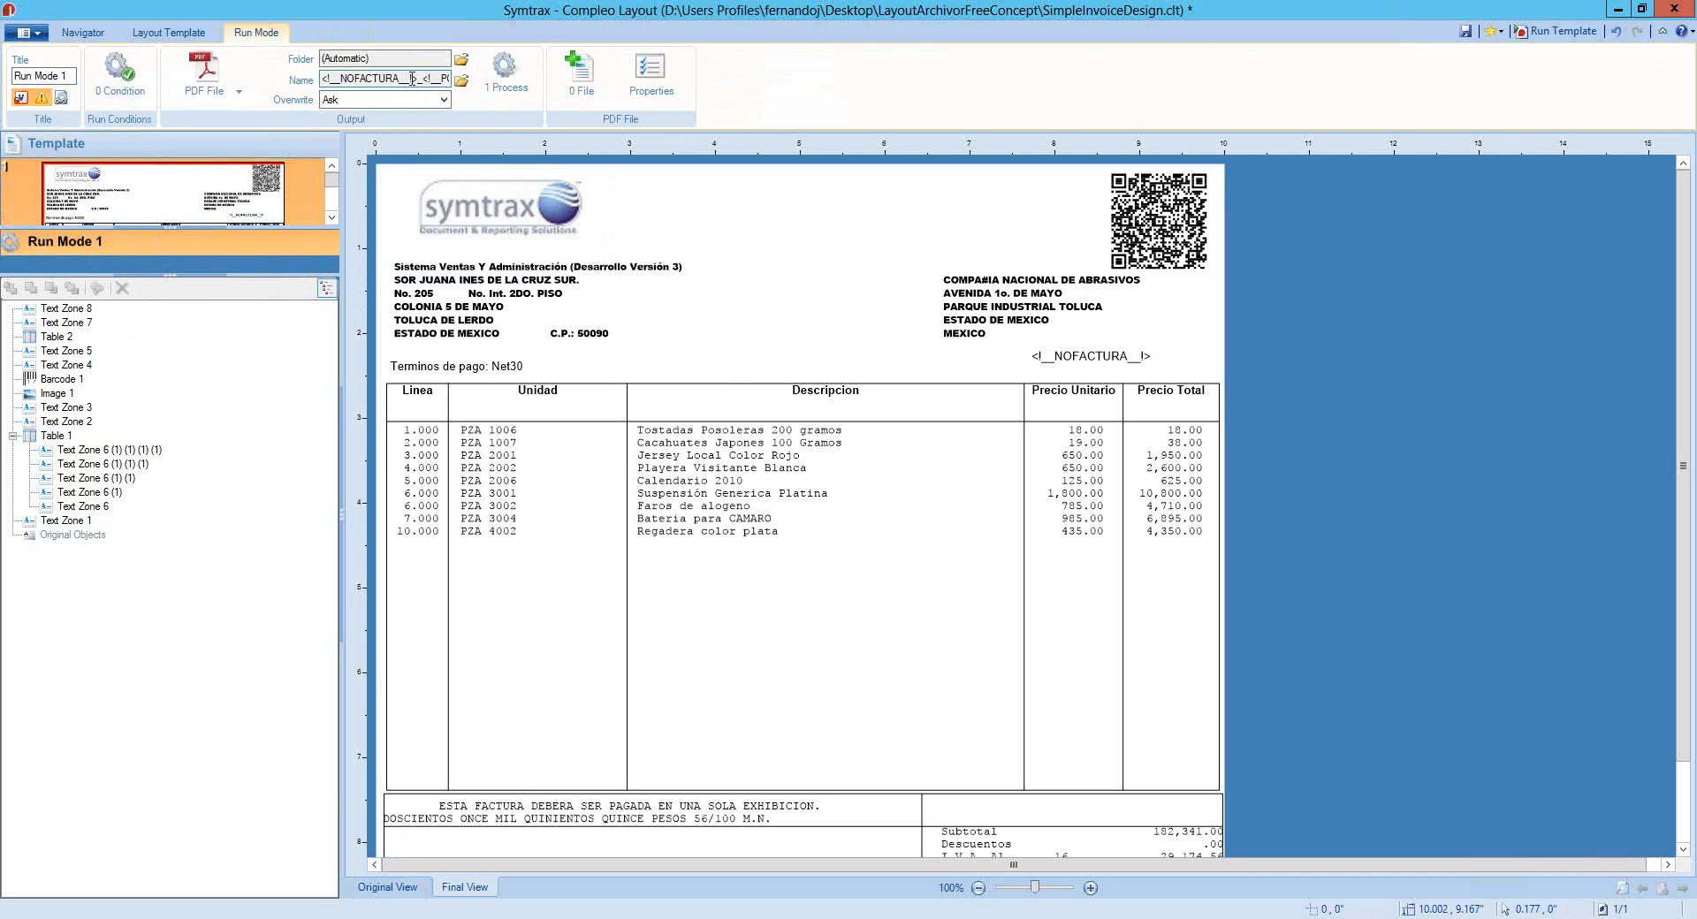
pyautogui.moveTo(417, 77); pyautogui.dragTo(310, 77)
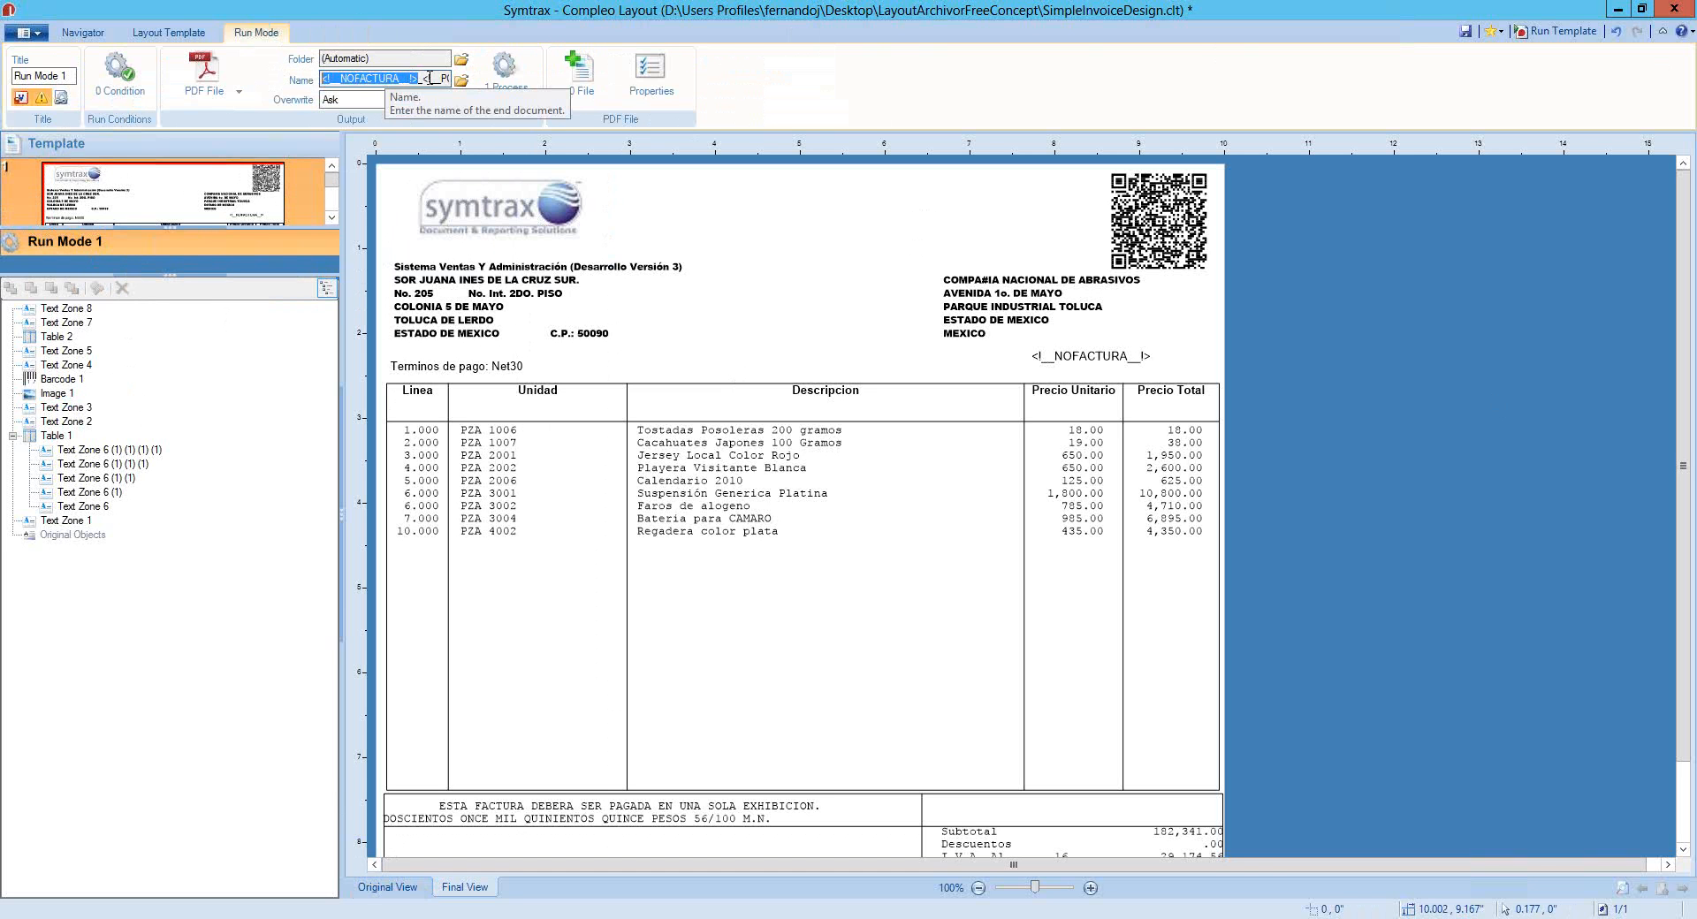
pyautogui.moveTo(424, 78)
pyautogui.mouseDown()
pyautogui.moveTo(450, 80)
pyautogui.moveTo(425, 85)
pyautogui.mouseUp()
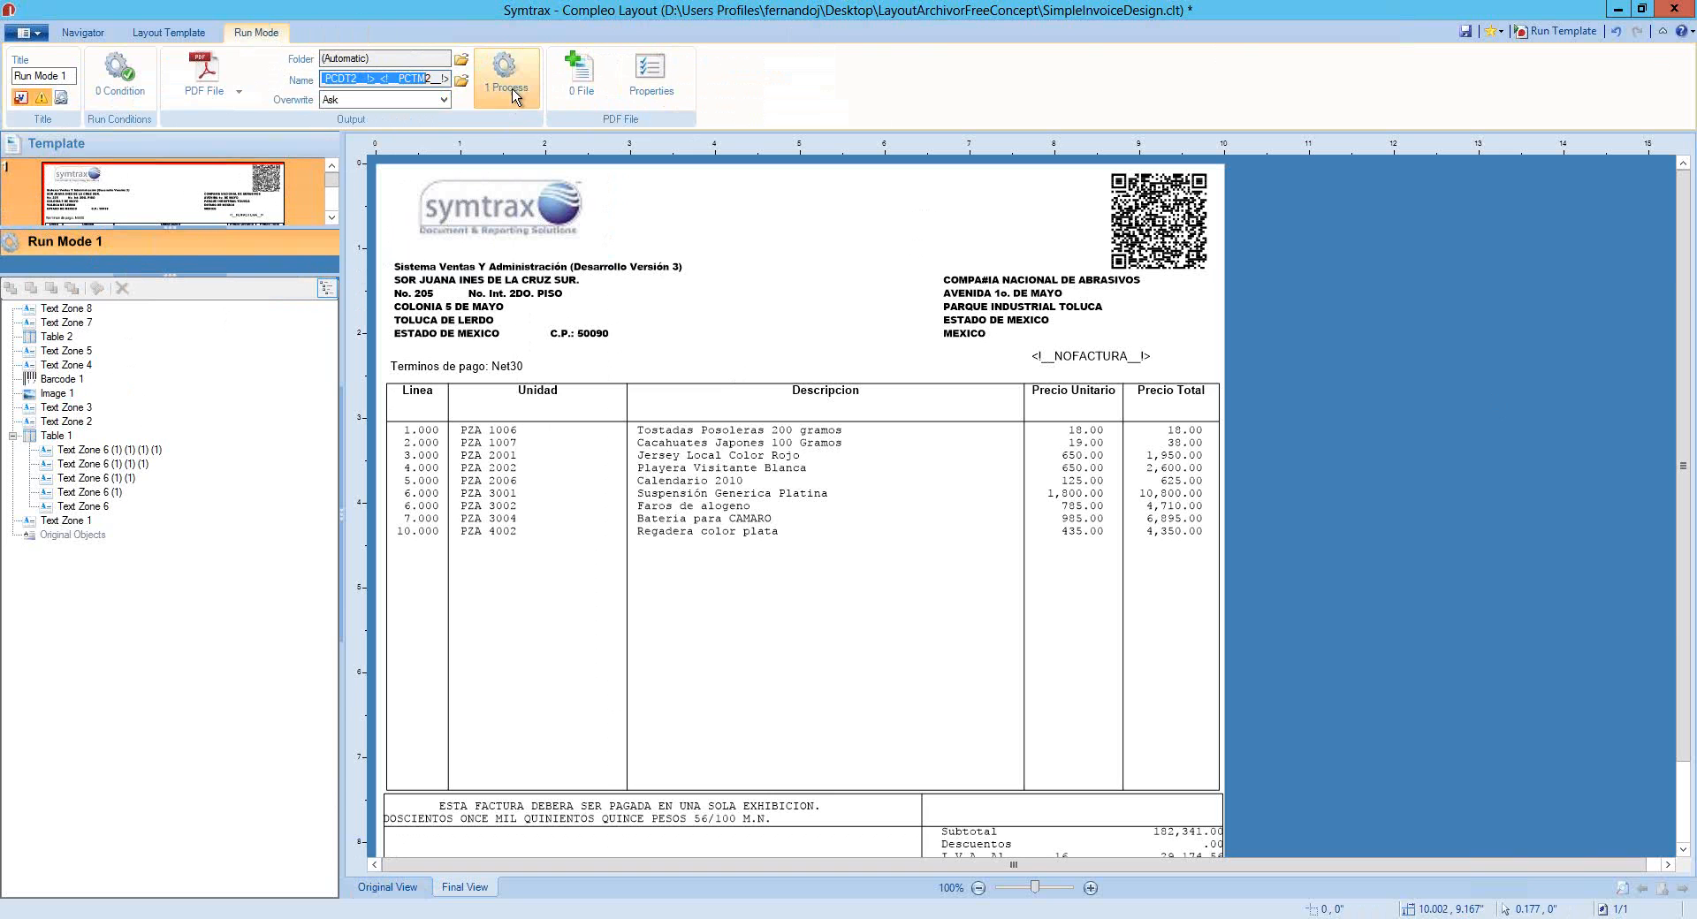
# Review the document destination and the Doc_no property in the Archive with Compleo Archivor process of Run Mode 1
pyautogui.click(512, 89)
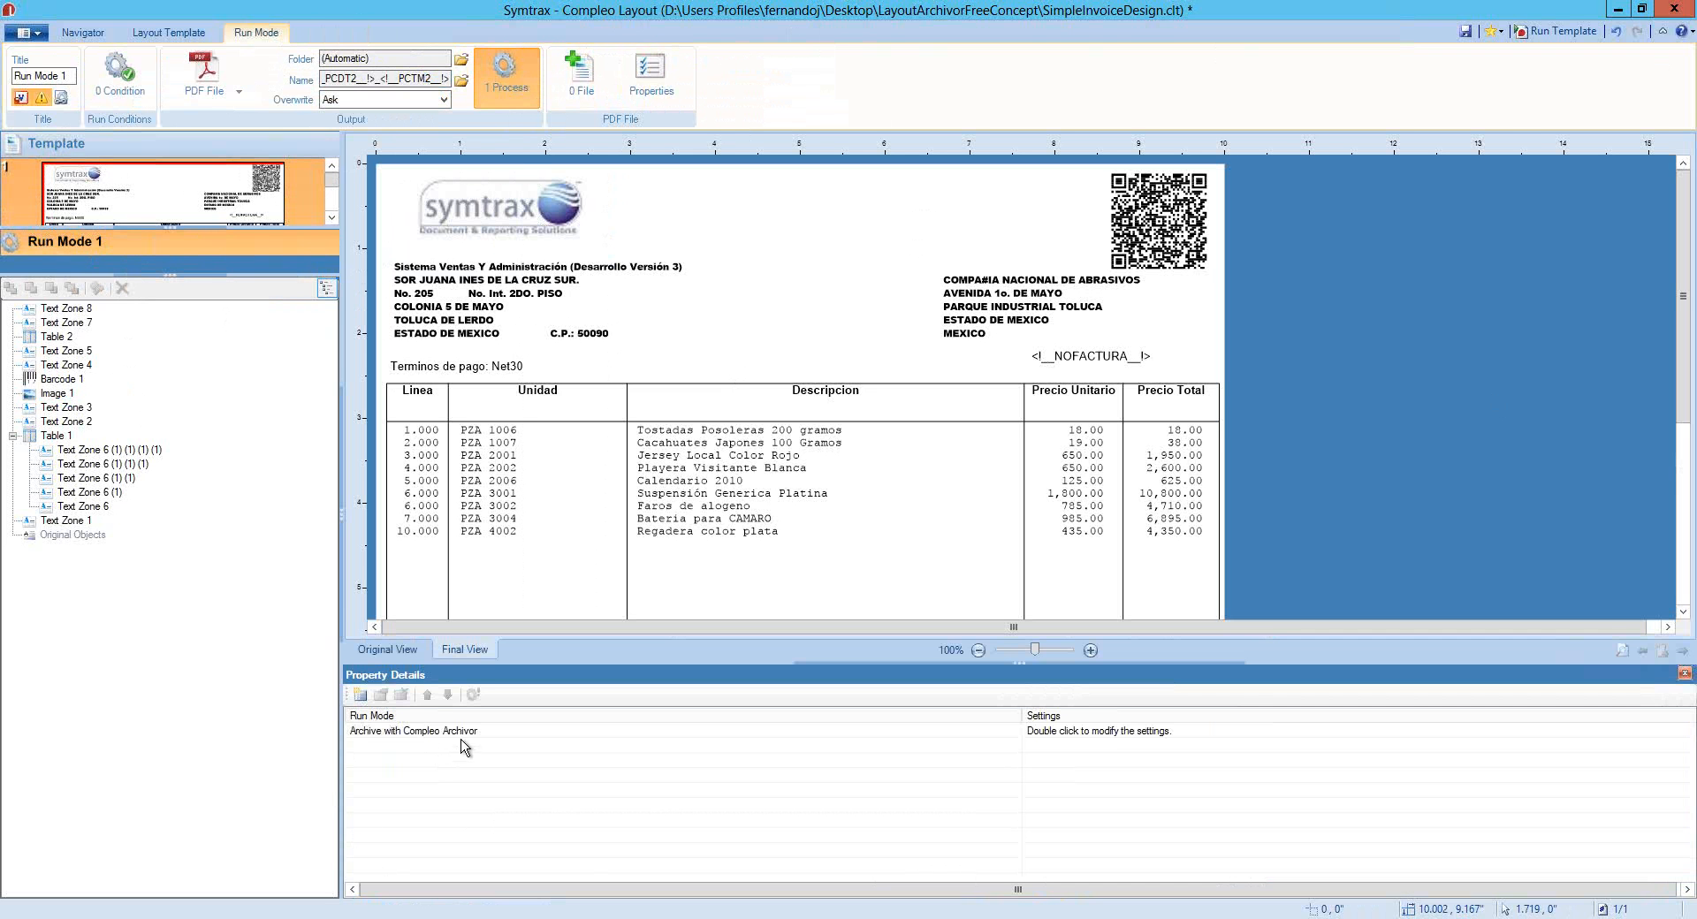
pyautogui.click(459, 739)
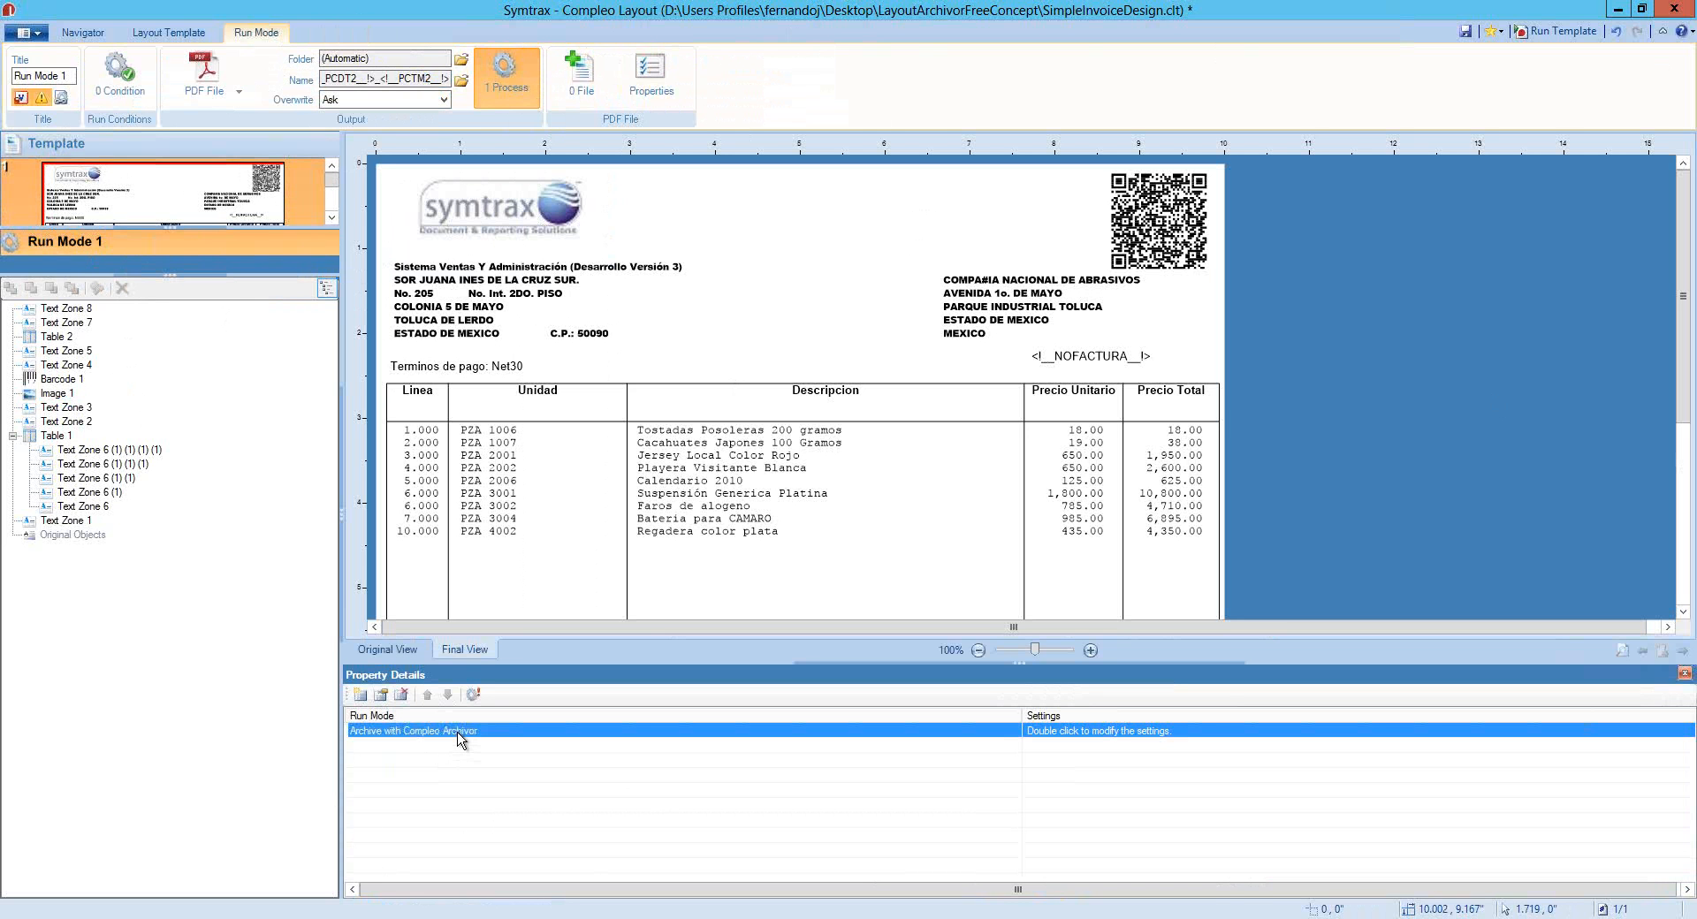
pyautogui.doubleClick(460, 739)
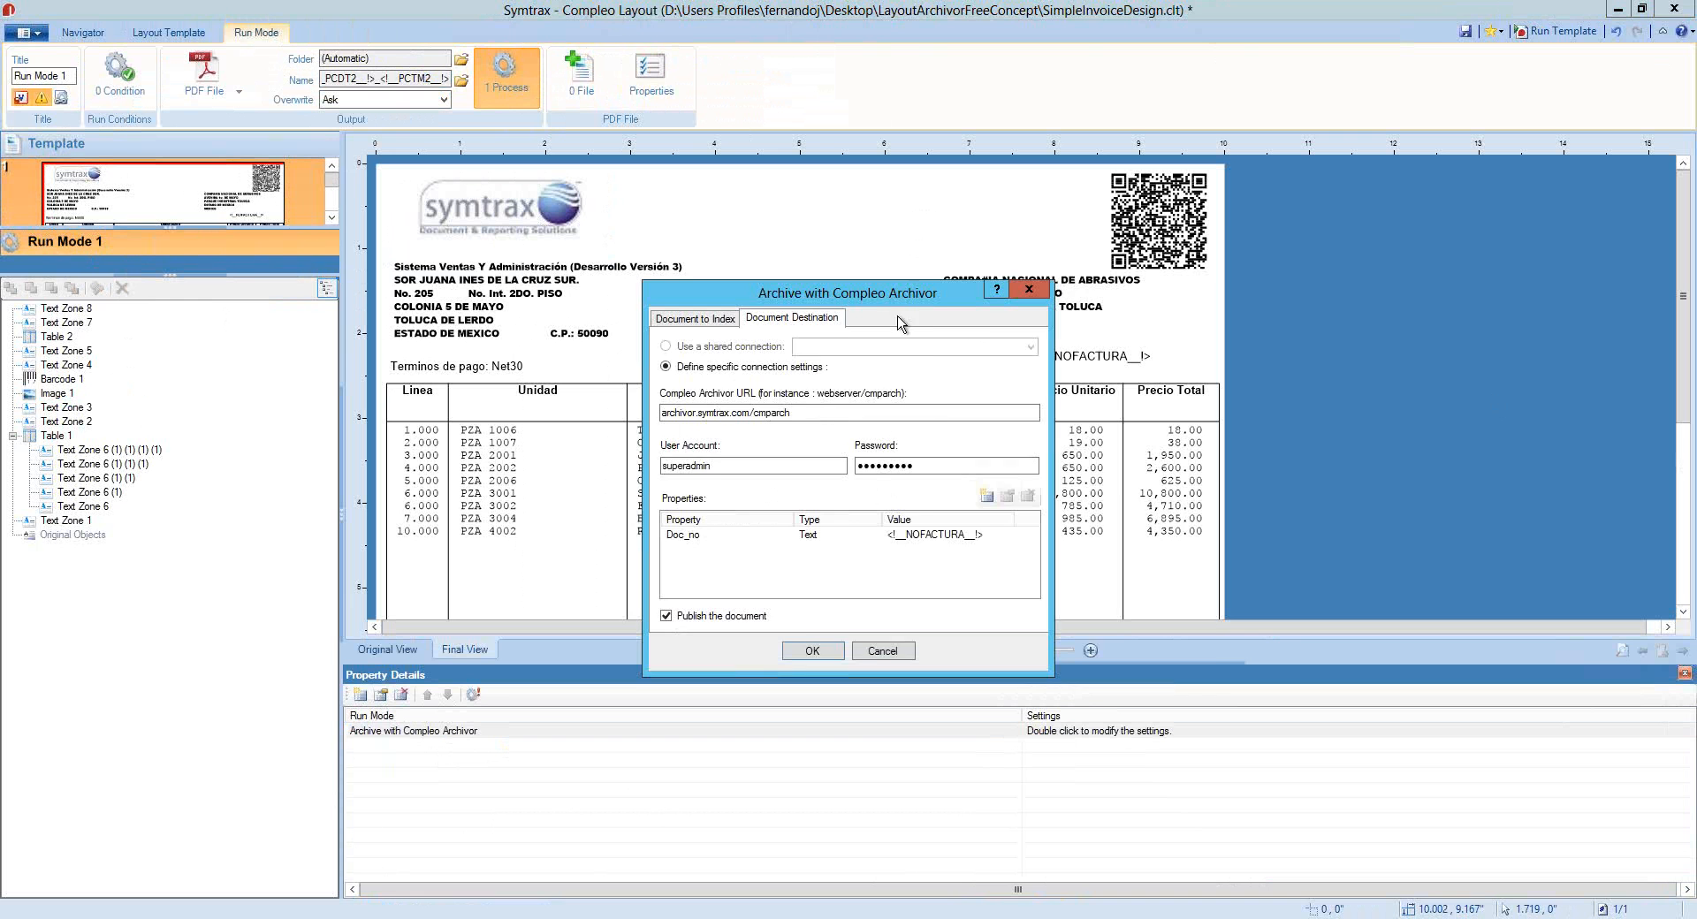
pyautogui.moveTo(893, 289); pyautogui.dragTo(1282, 214)
pyautogui.click(854, 549)
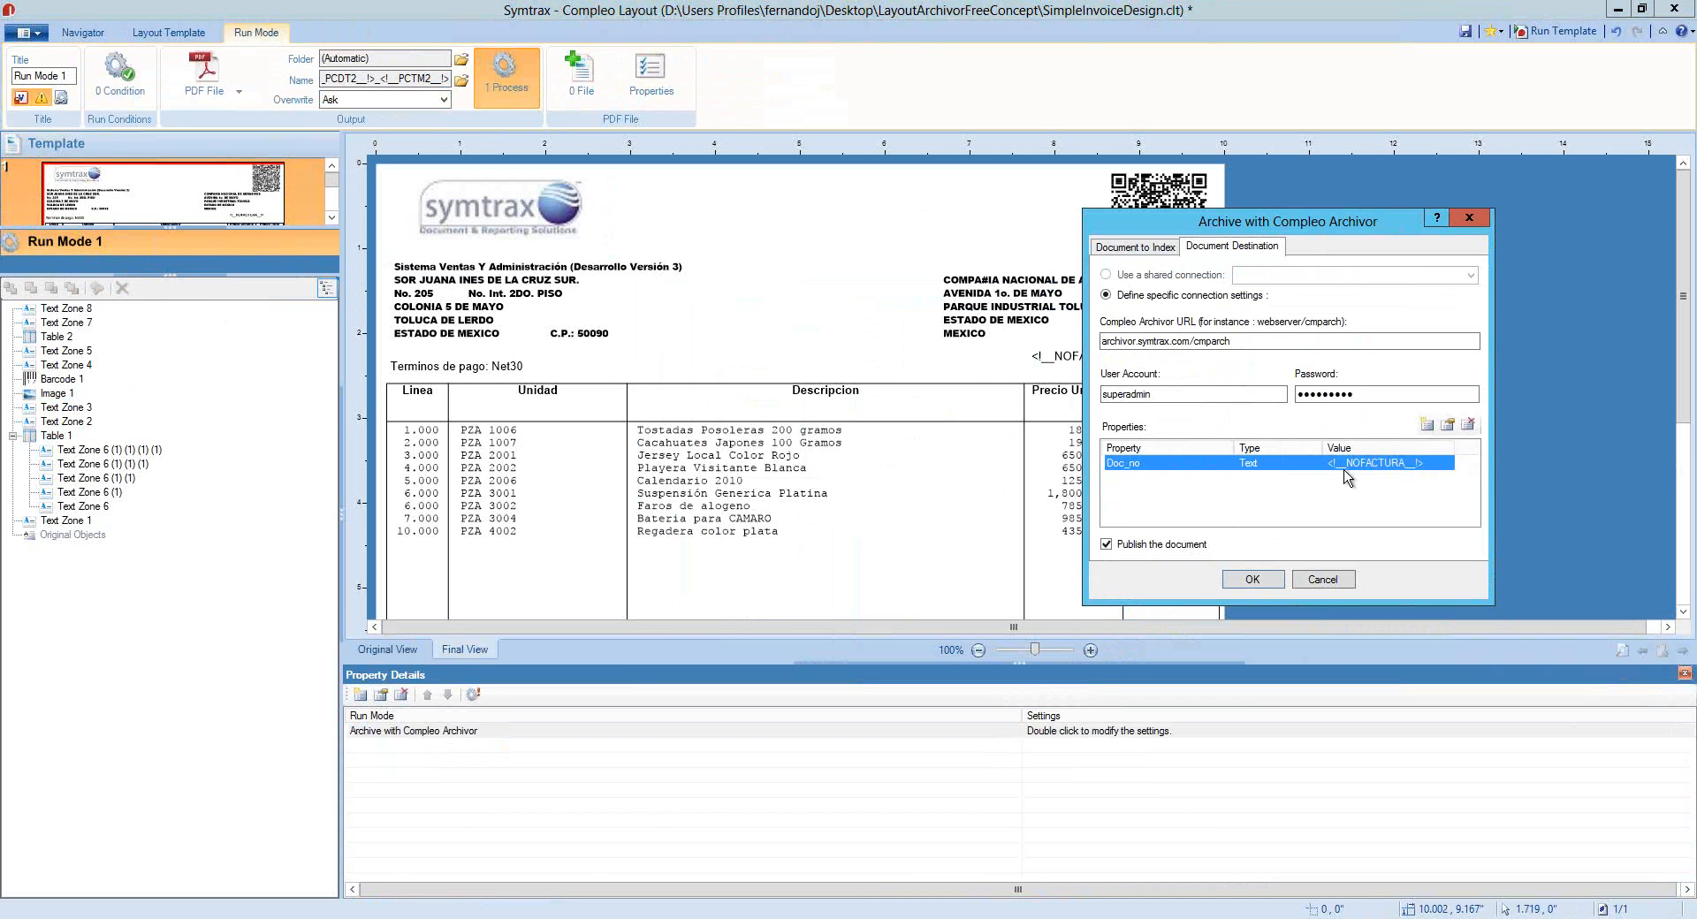
pyautogui.moveTo(1358, 231); pyautogui.dragTo(1475, 204)
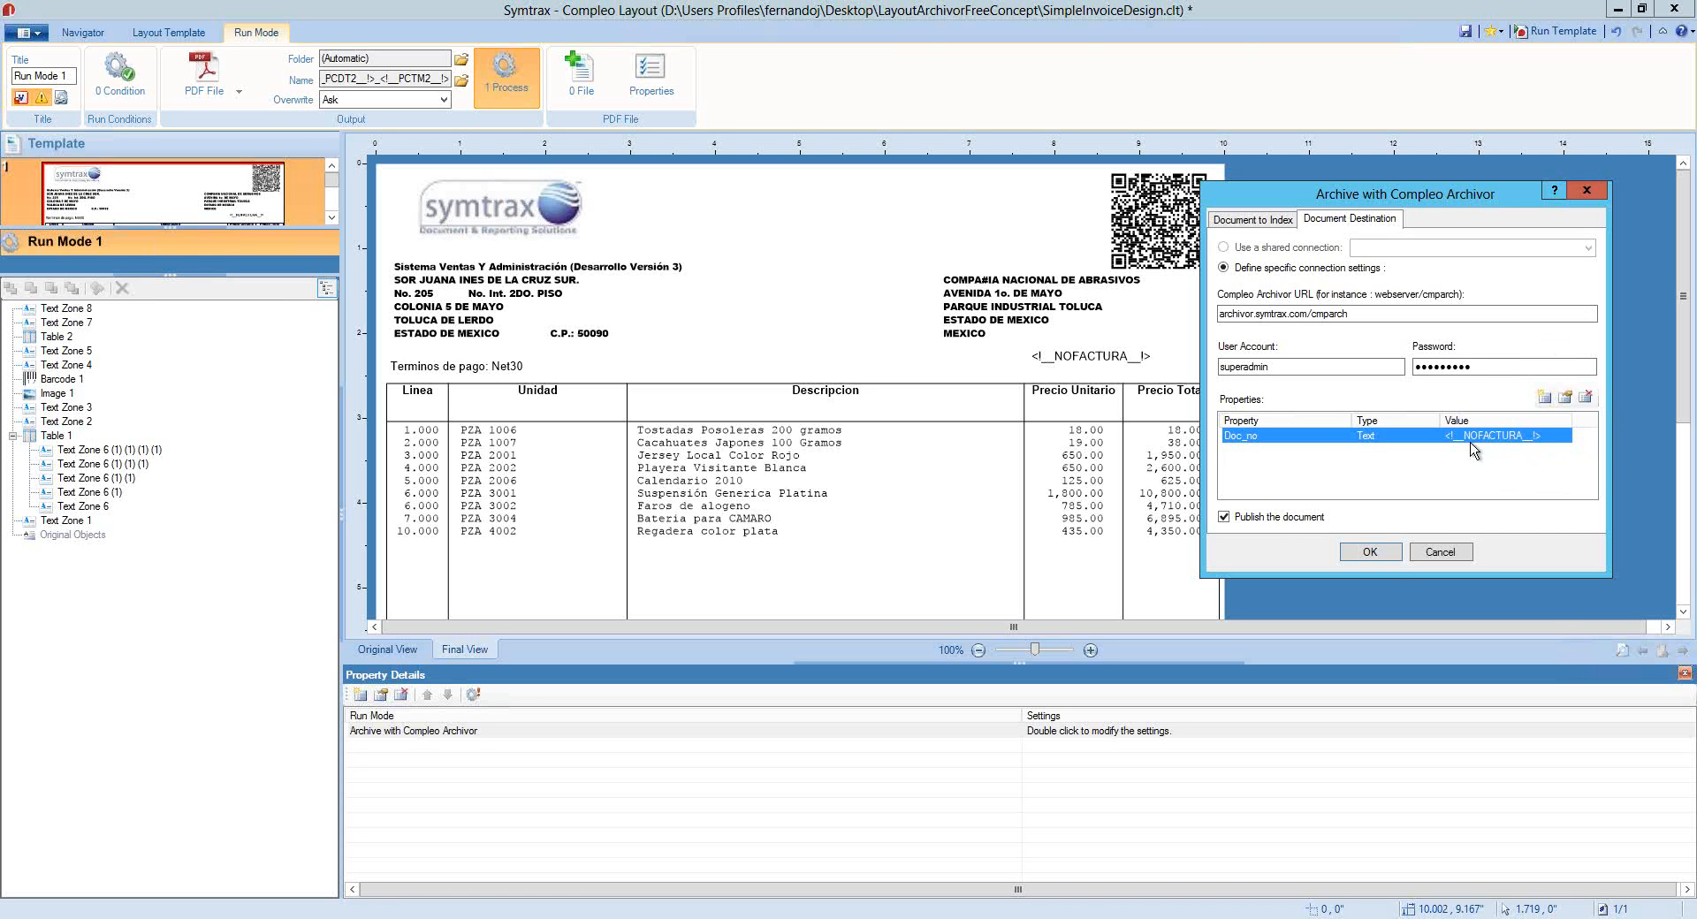
pyautogui.click(1369, 553)
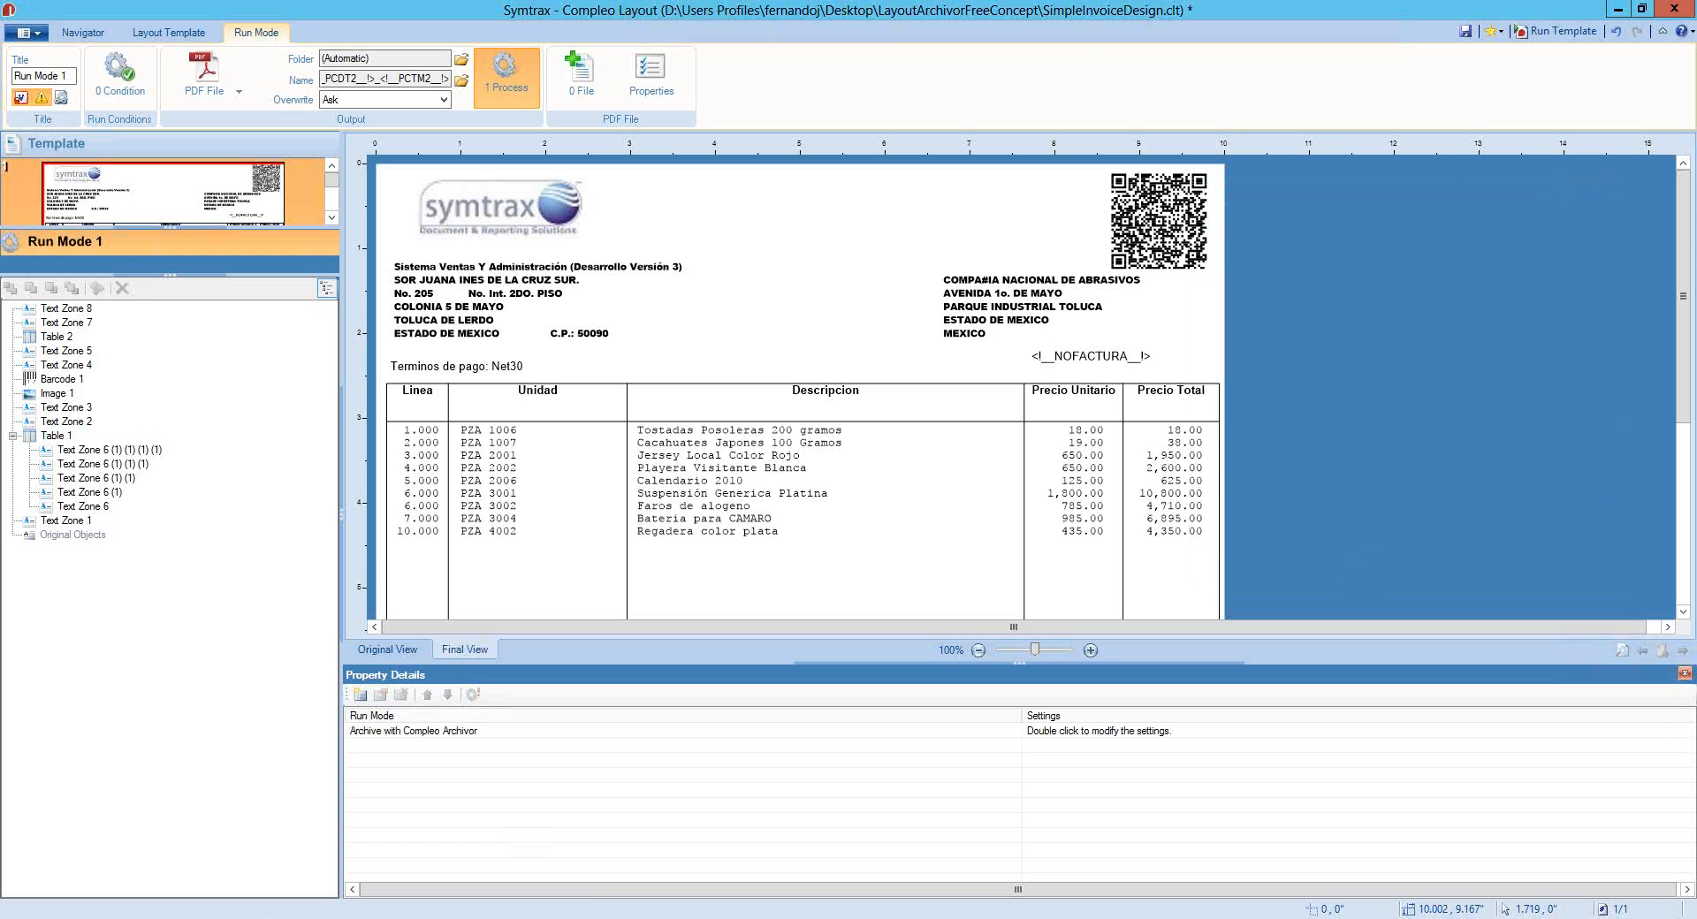
# Switch to Compleo Console and search the 1SimpleSearch archive without any criteria
pyautogui.moveTo(292, 906)
pyautogui.click(292, 862)
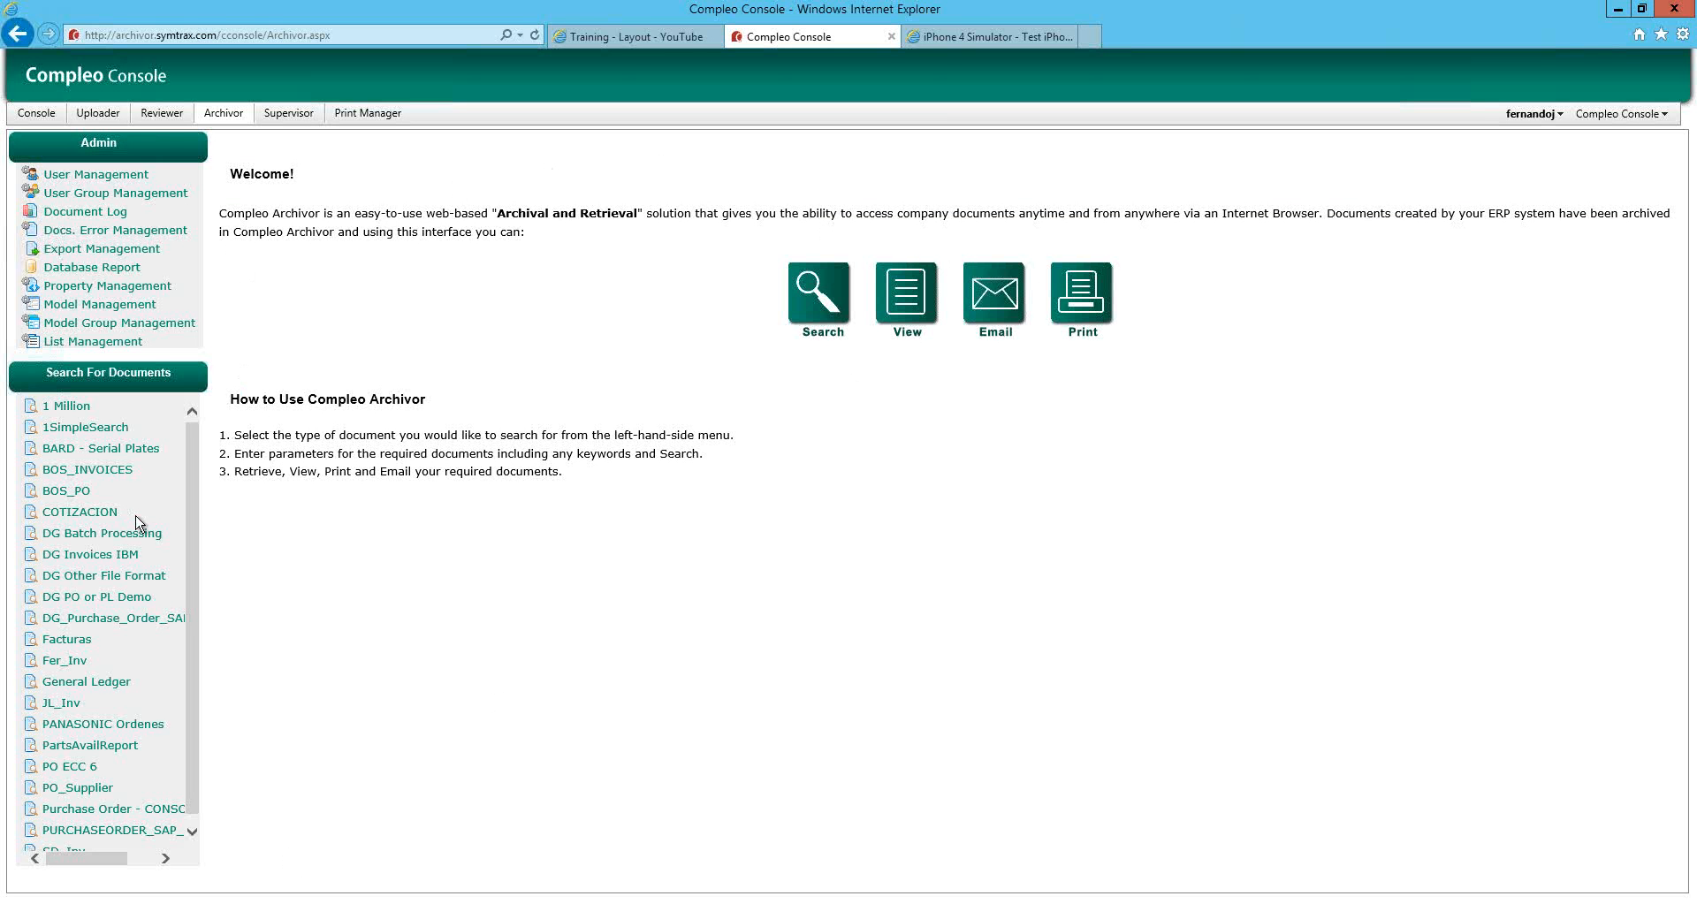
pyautogui.click(92, 429)
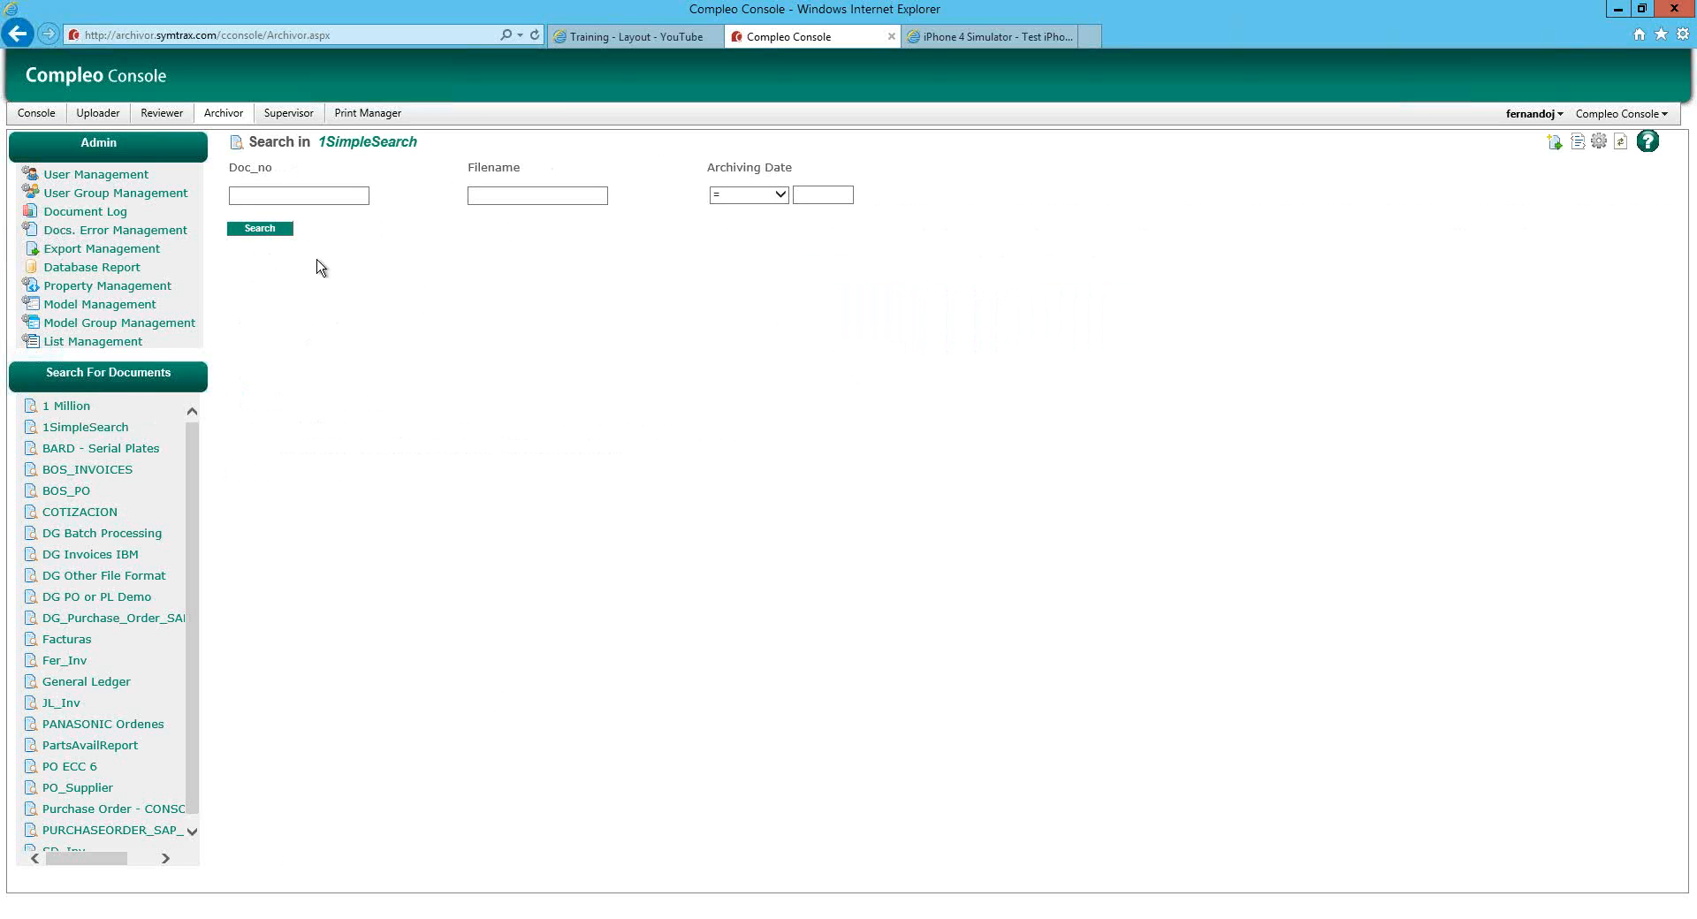
pyautogui.click(250, 188)
pyautogui.click(275, 232)
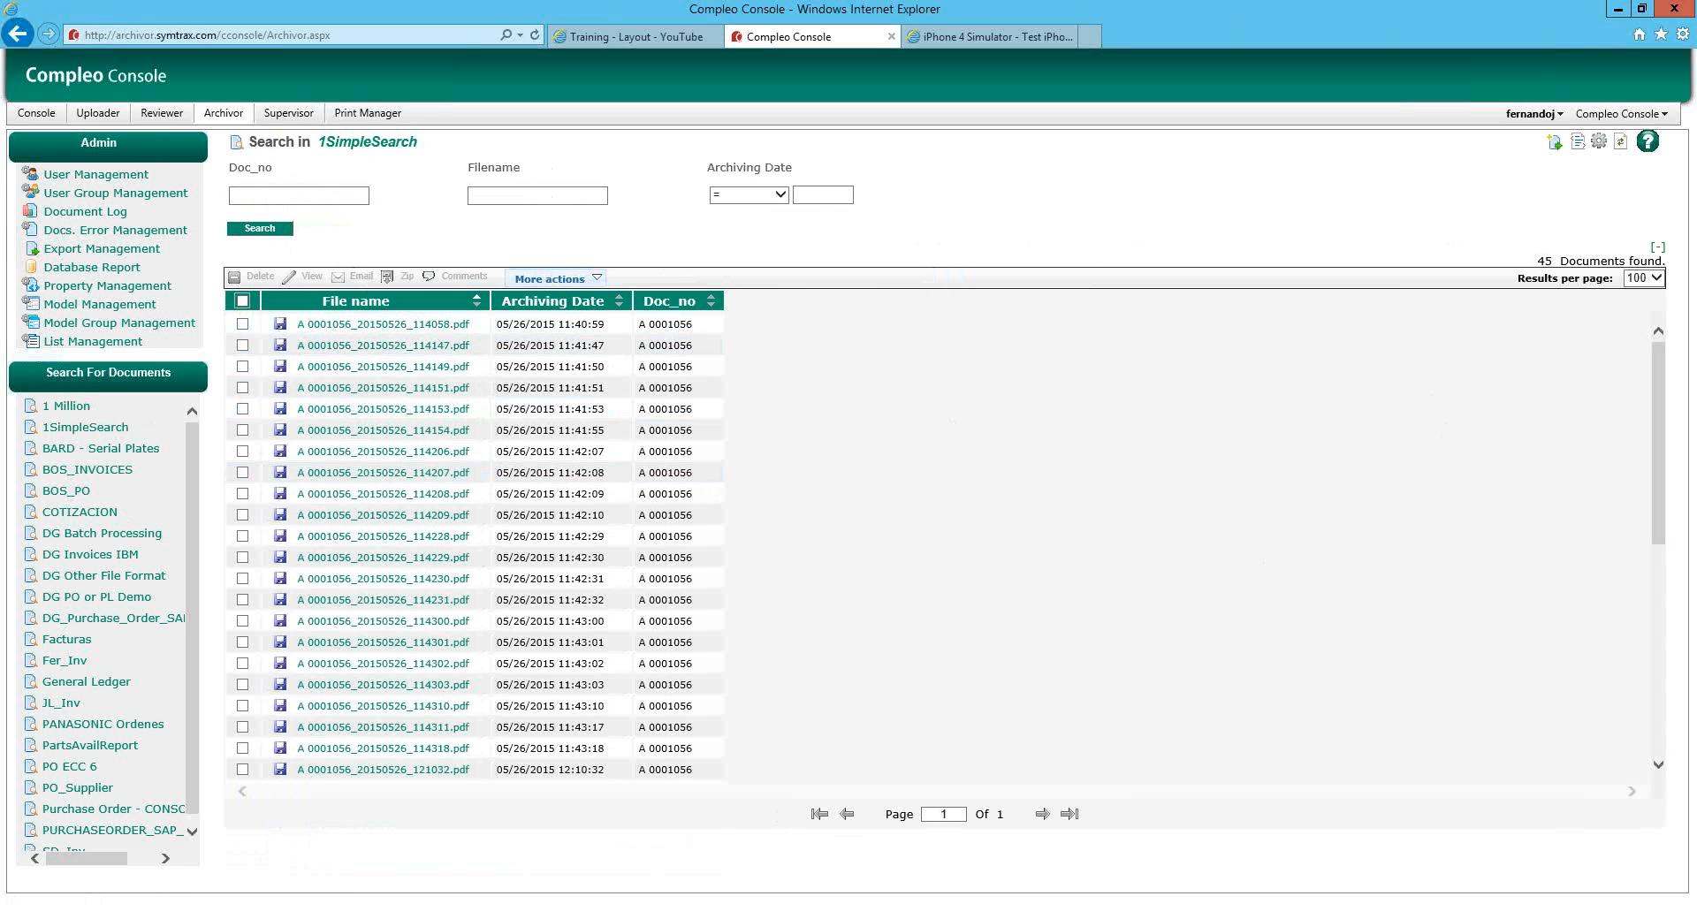
# Run the invoice template in Compleo Layout and repeat the unfiltered 1SimpleSearch search in Compleo Console
pyautogui.click(699, 918)
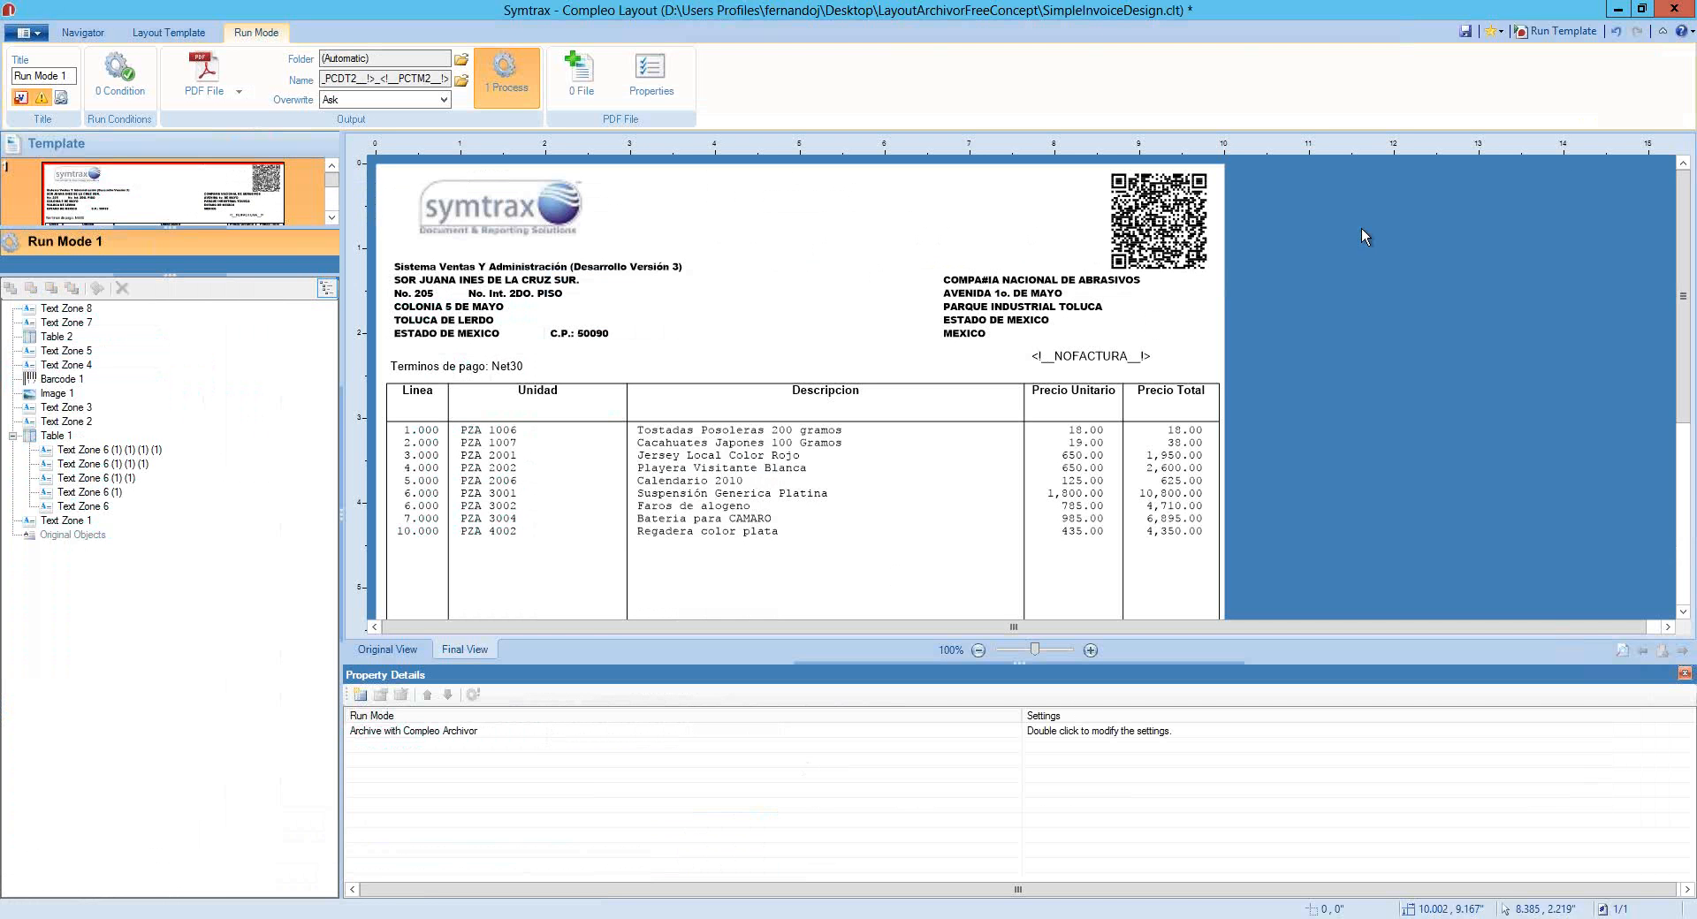
pyautogui.click(1563, 37)
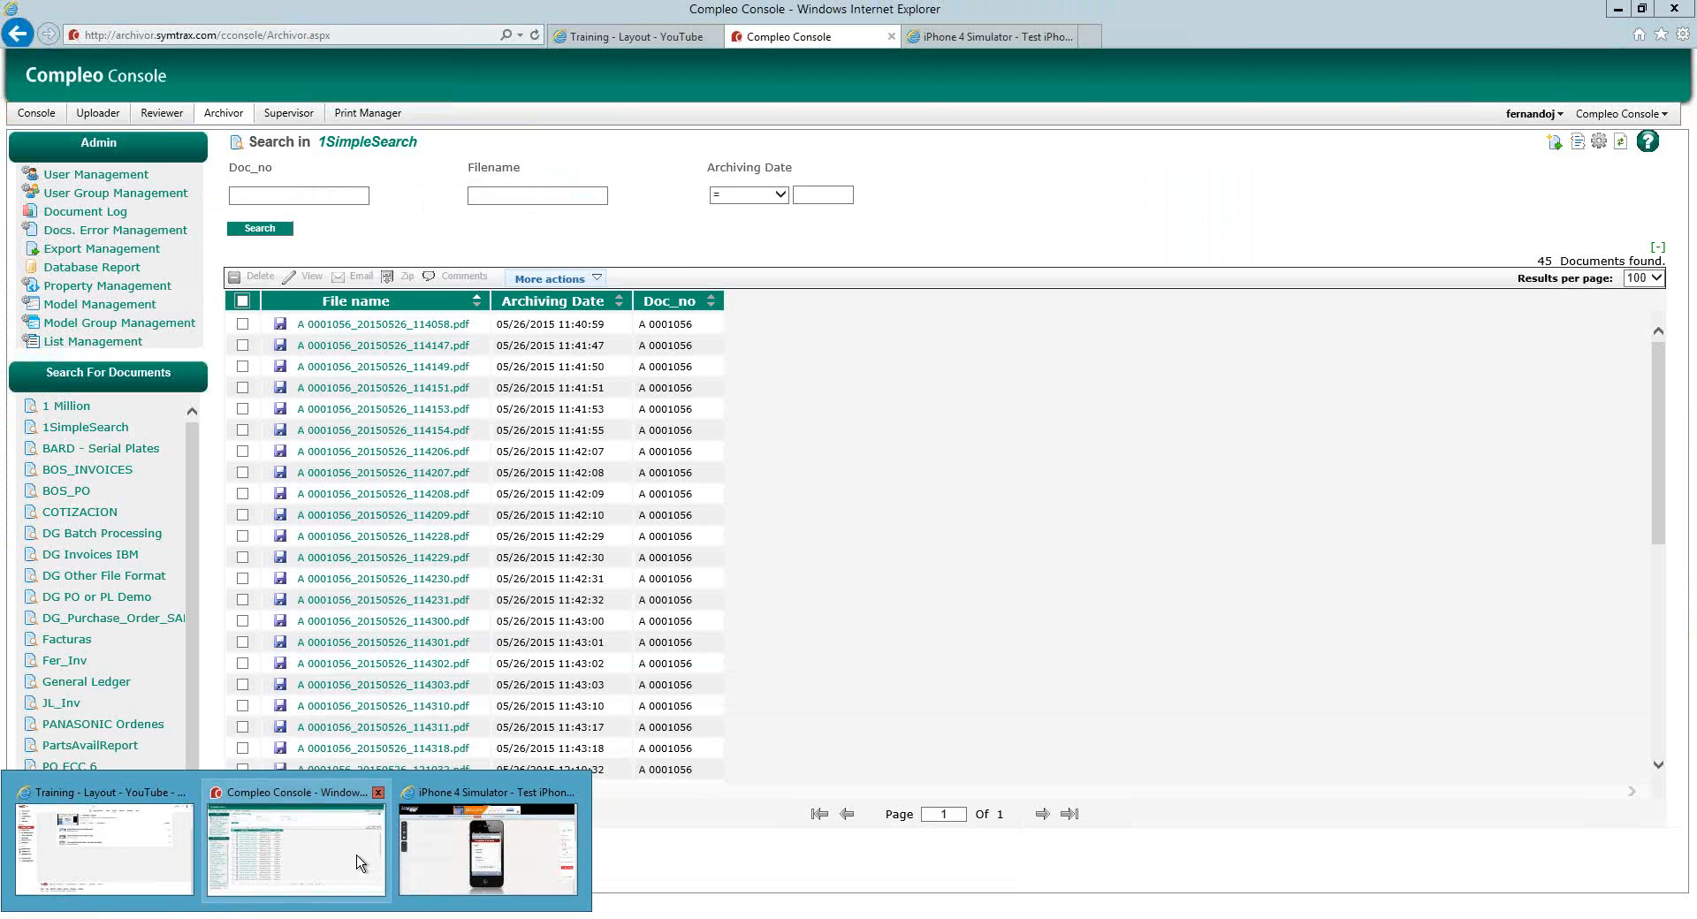
pyautogui.click(318, 854)
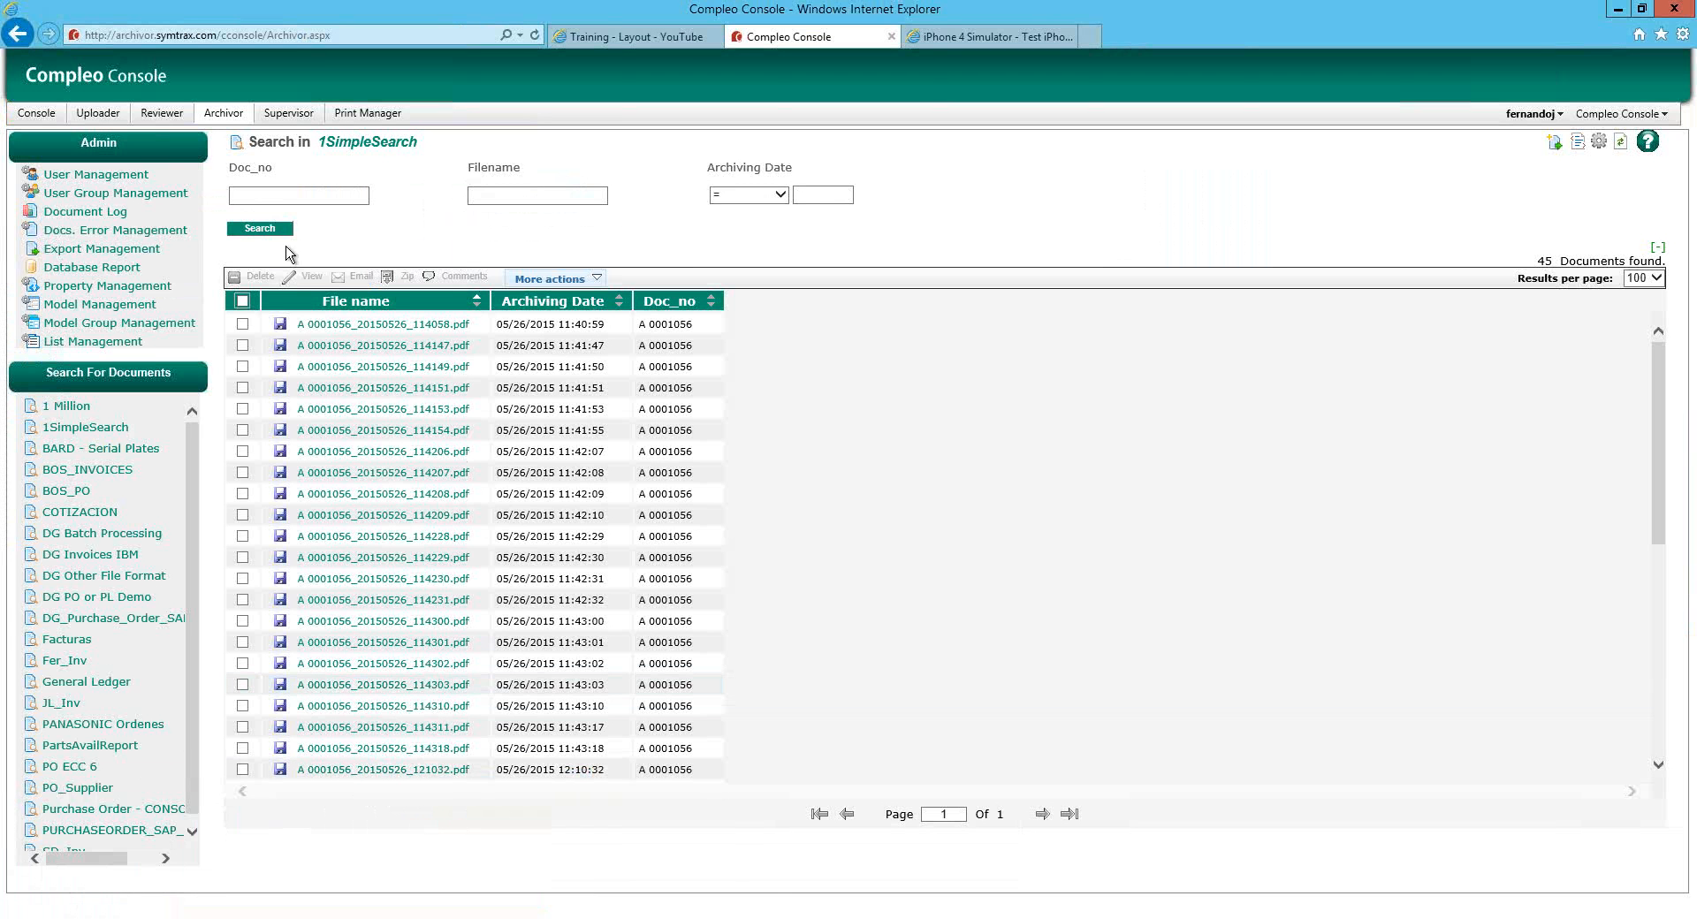
pyautogui.click(264, 229)
# Switch to Compleo Layout and load the held PYF2024P spooled file with file number 50 into the template
pyautogui.click(703, 848)
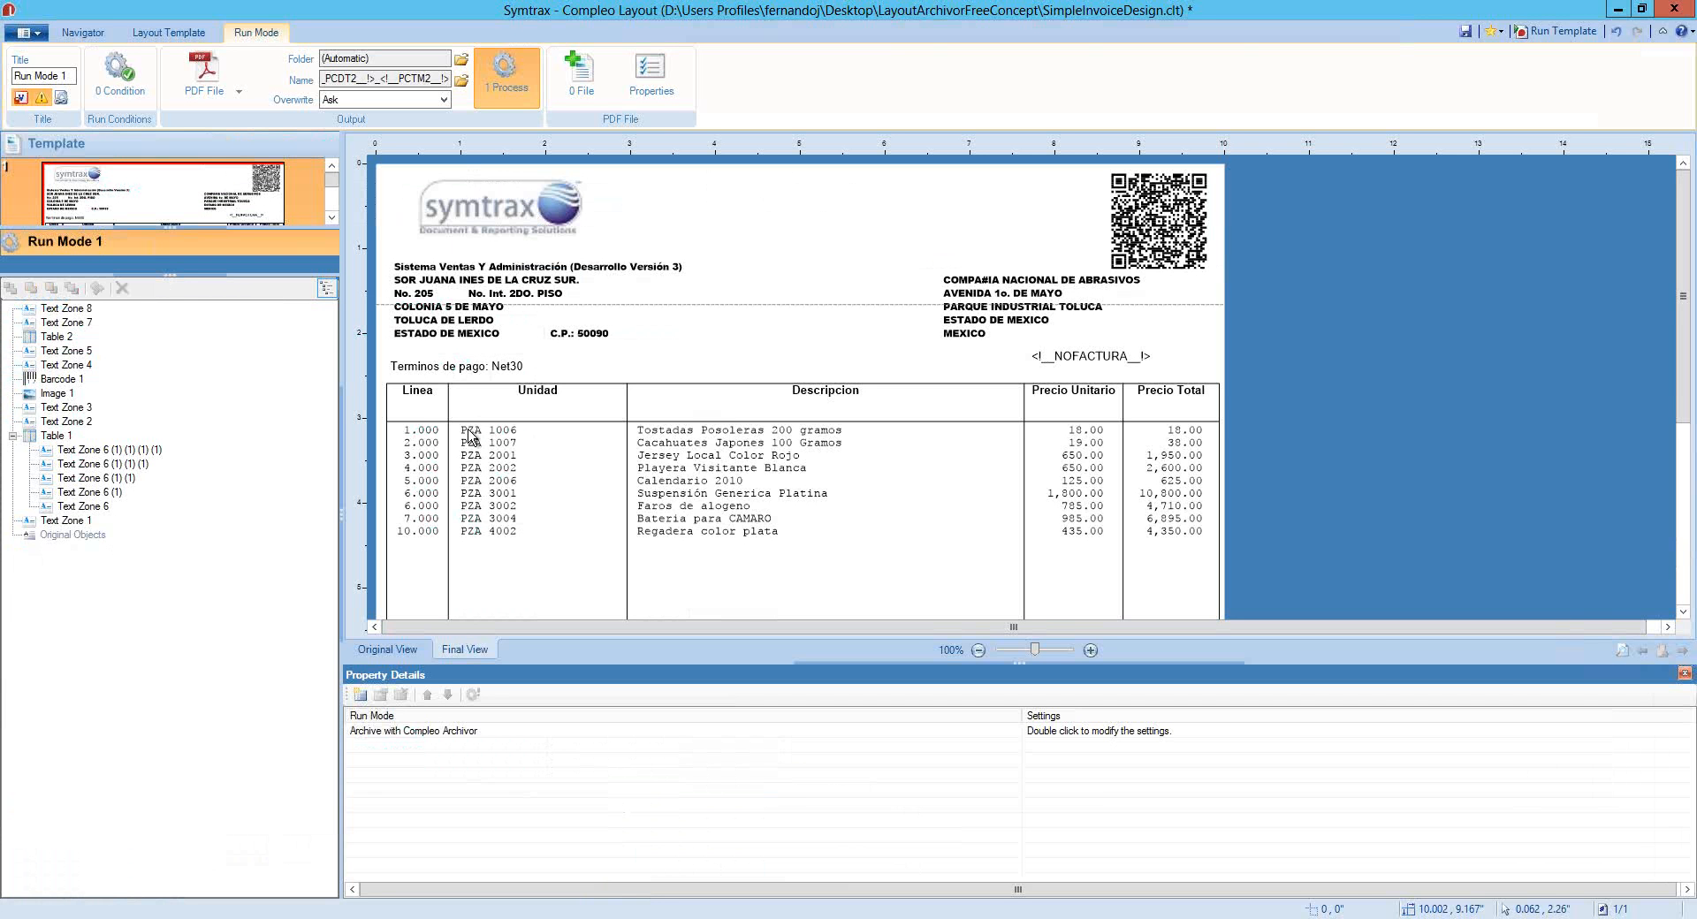
pyautogui.click(83, 32)
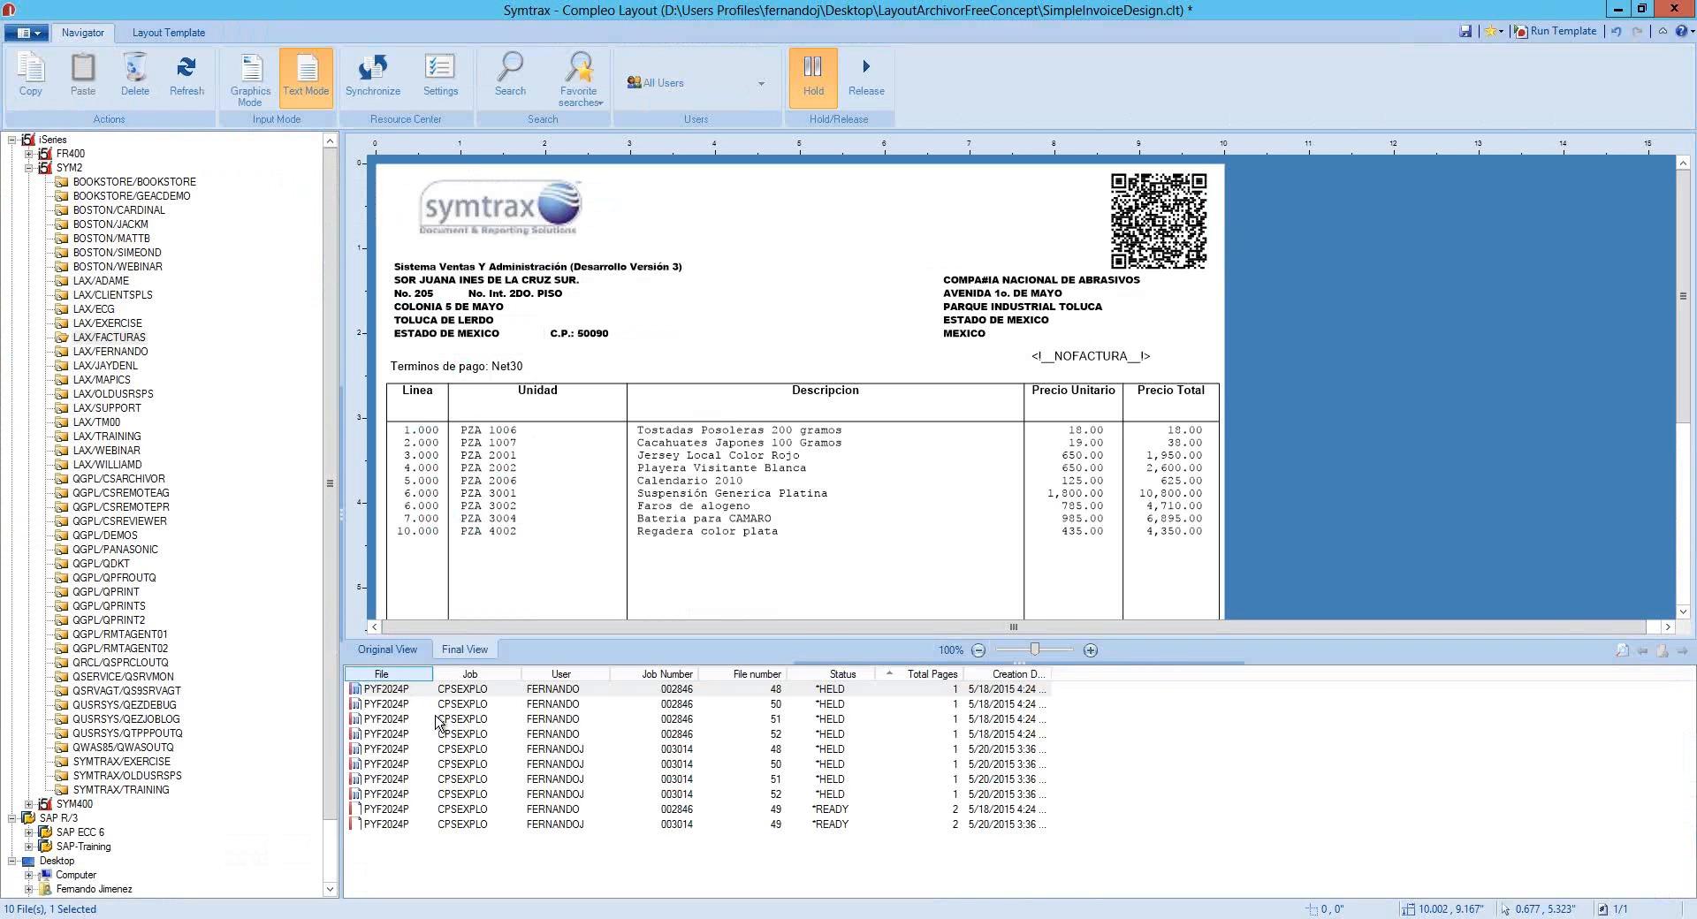
pyautogui.click(396, 705)
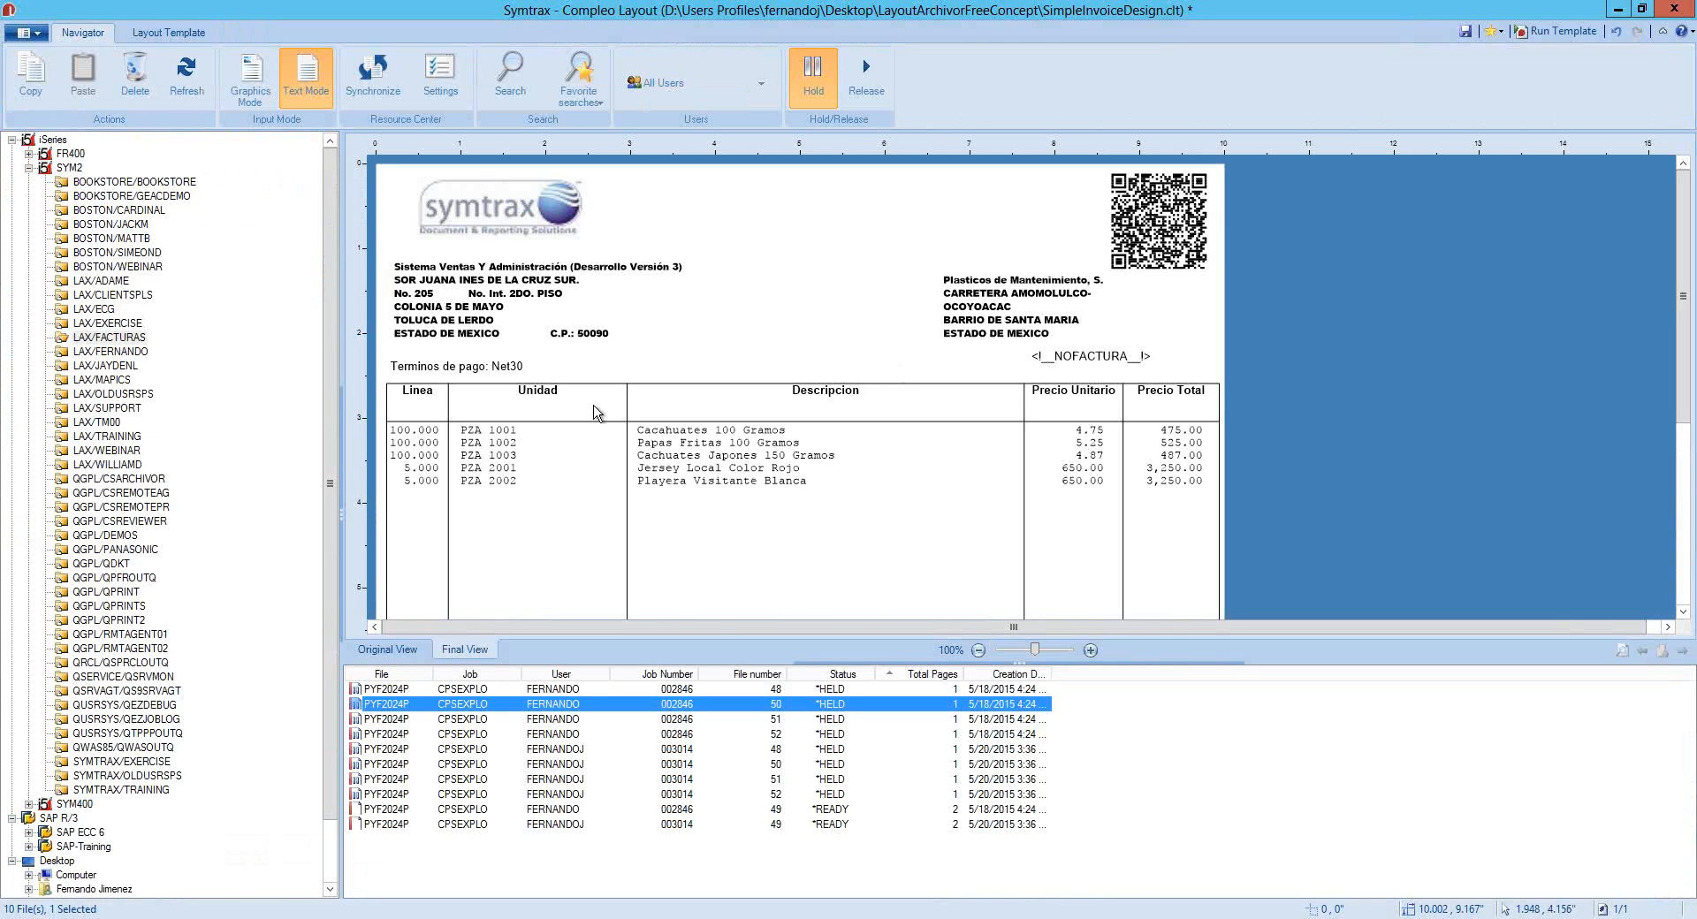
# Run the invoice template on the loaded spooled file, then switch to Compleo Console and repeat the unfiltered 1SimpleSearch search
pyautogui.click(1563, 33)
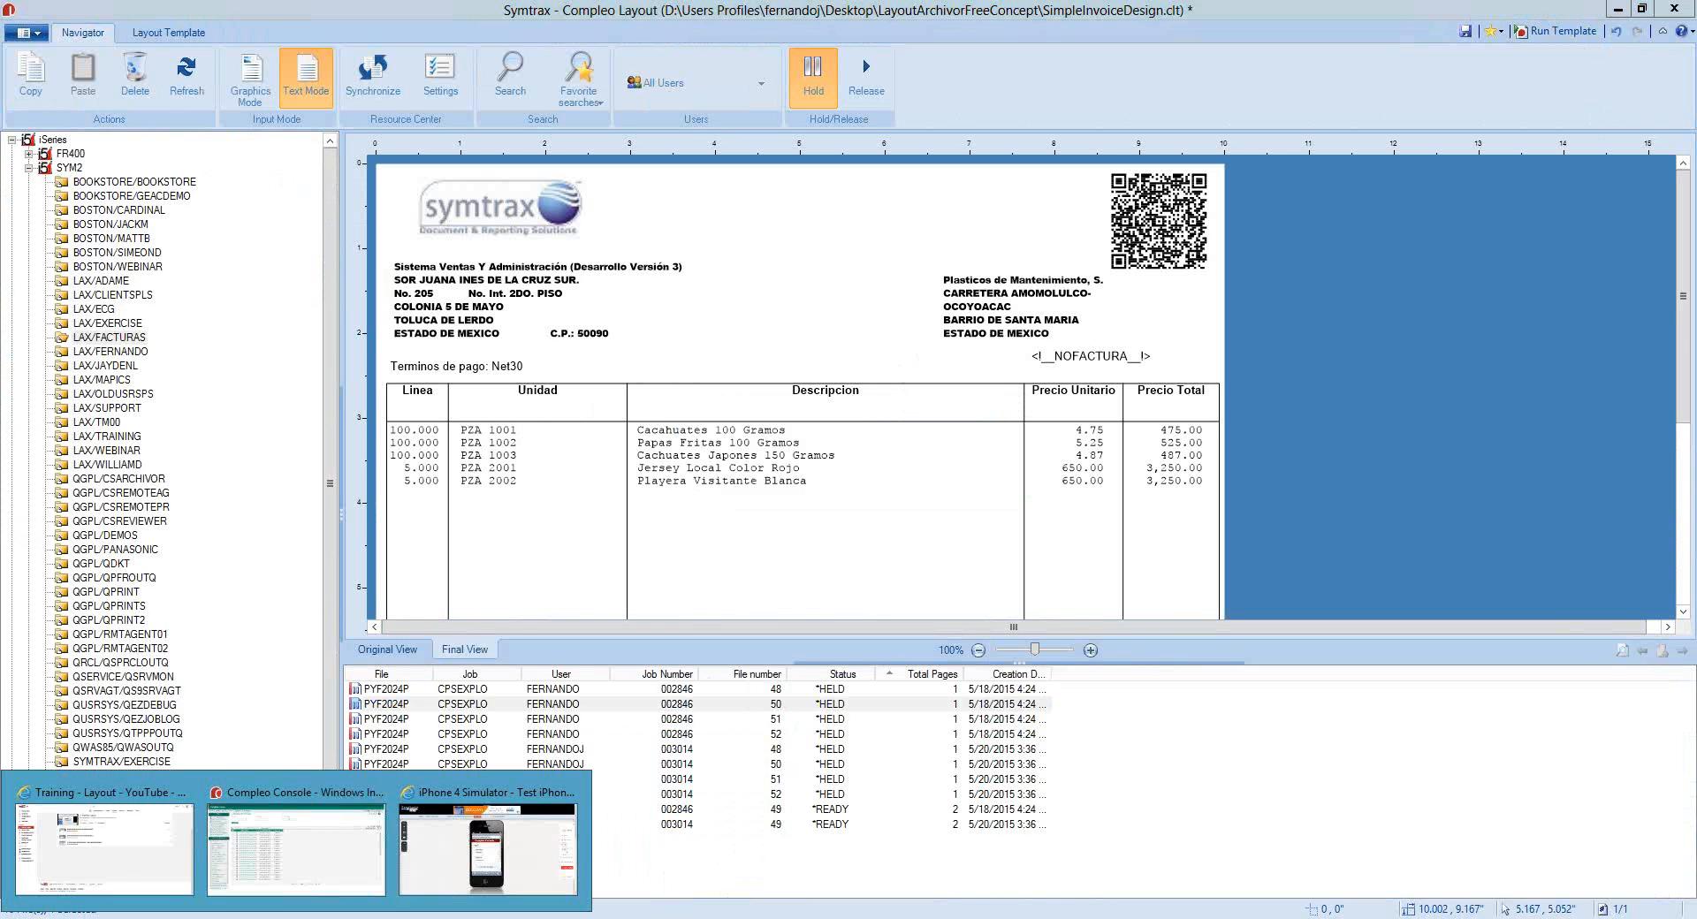
pyautogui.click(237, 875)
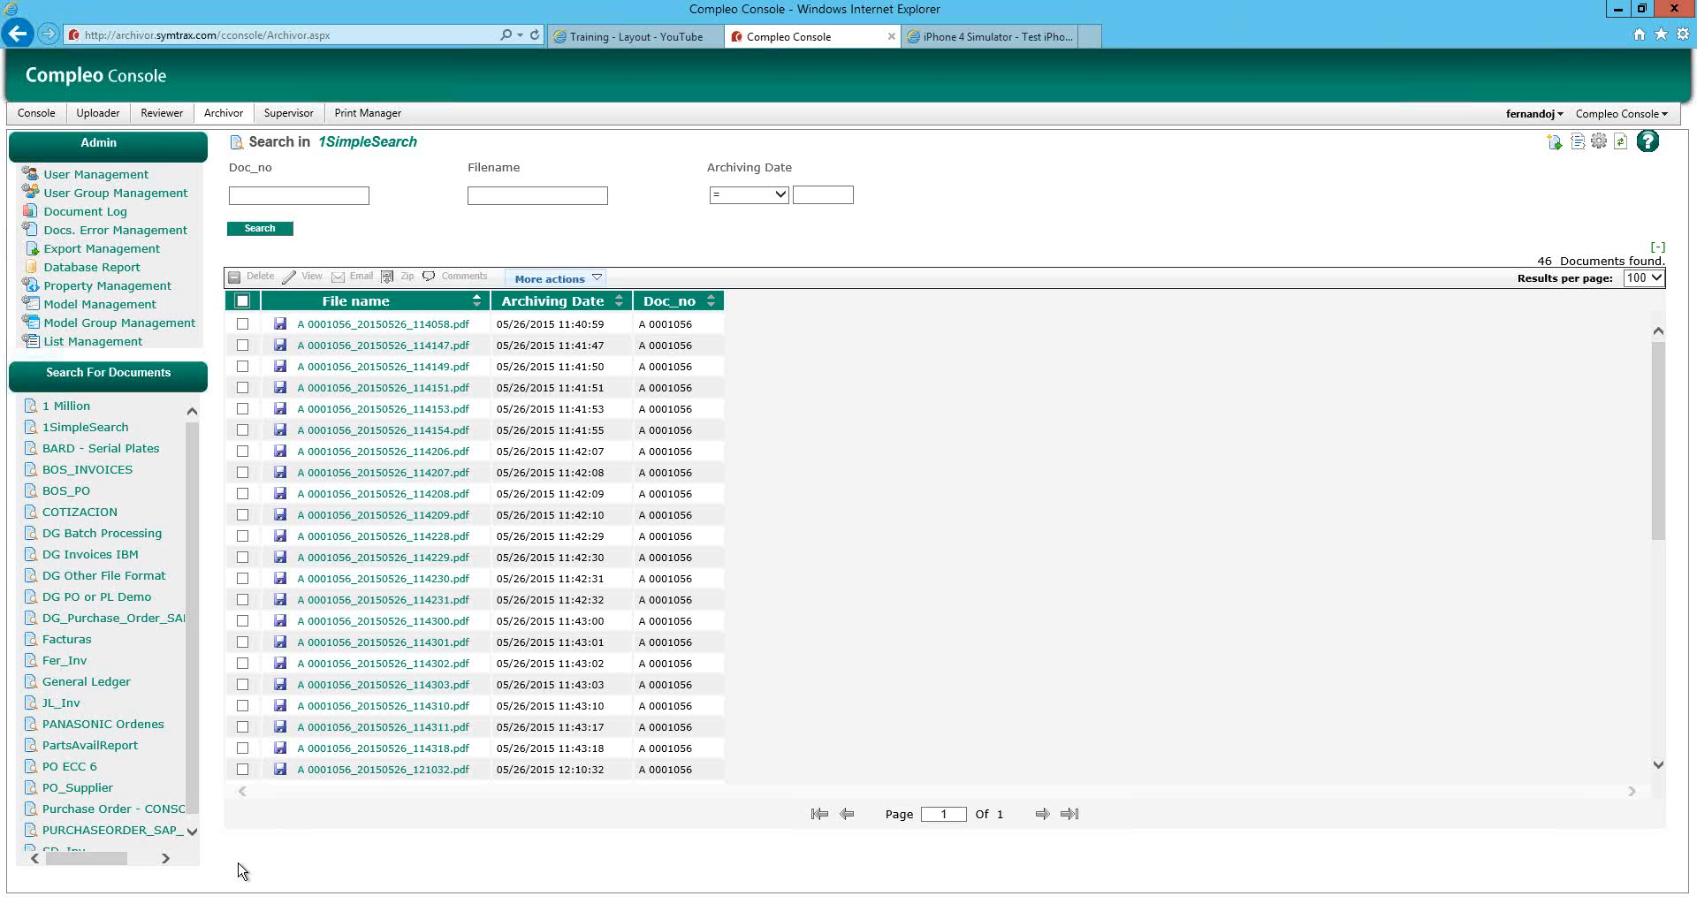
pyautogui.click(281, 230)
# Sort the 1SimpleSearch results by newest archiving date and examine the dates and Doc_no values of the latest documents
pyautogui.click(619, 302)
pyautogui.click(620, 304)
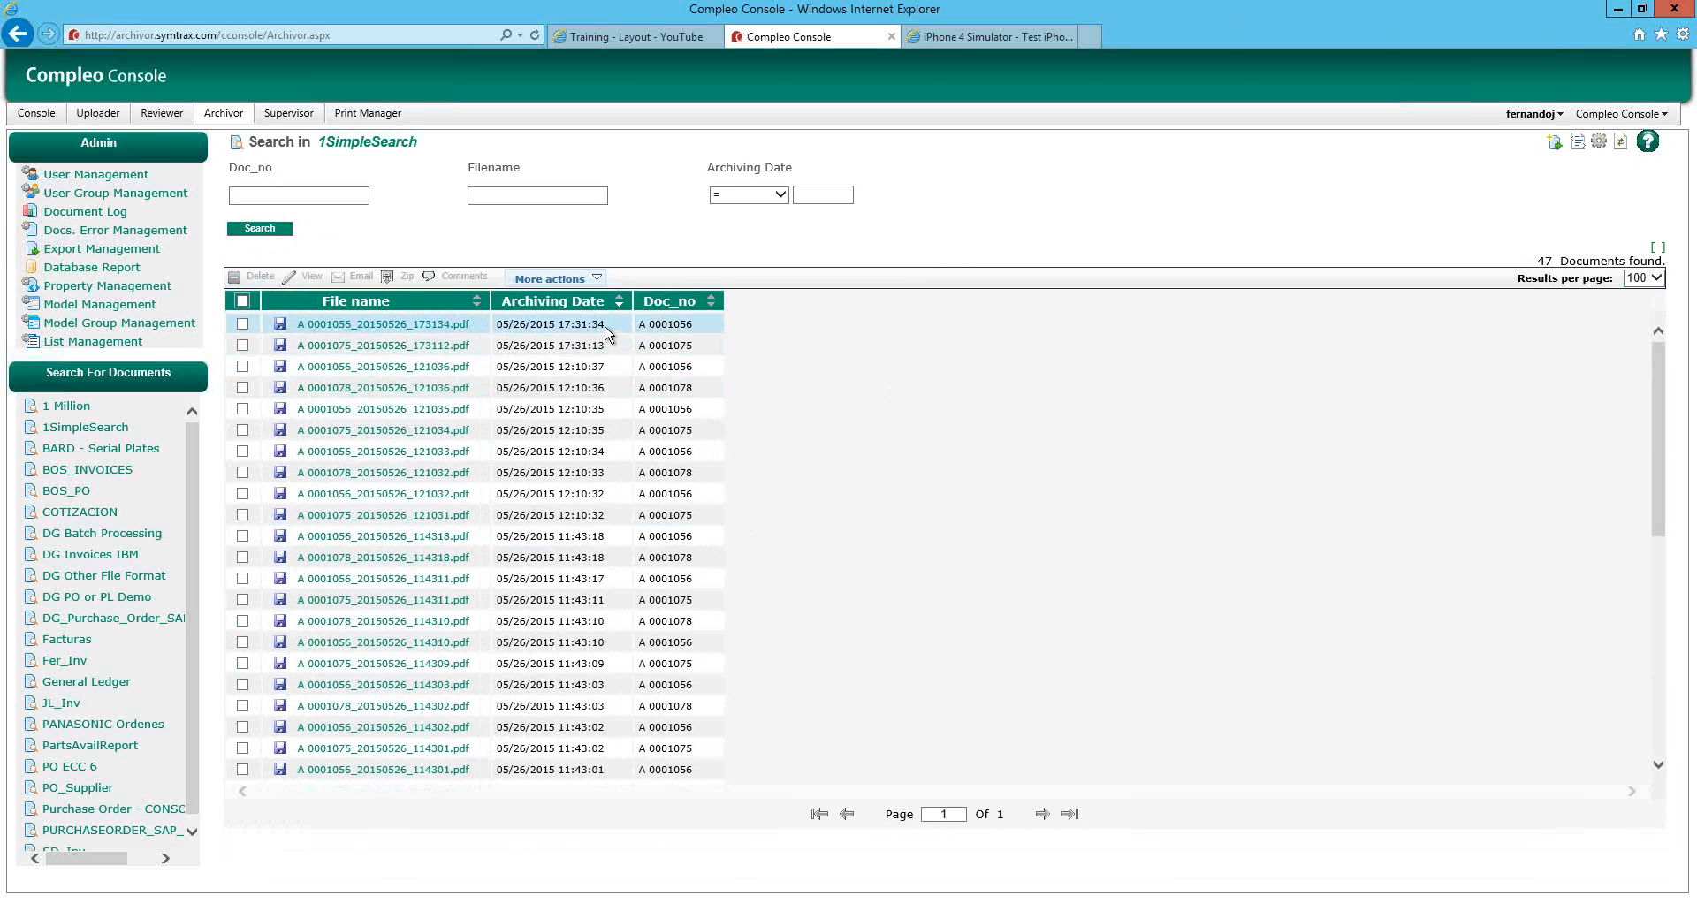
pyautogui.moveTo(605, 325); pyautogui.dragTo(495, 325)
pyautogui.moveTo(700, 324); pyautogui.dragTo(644, 366)
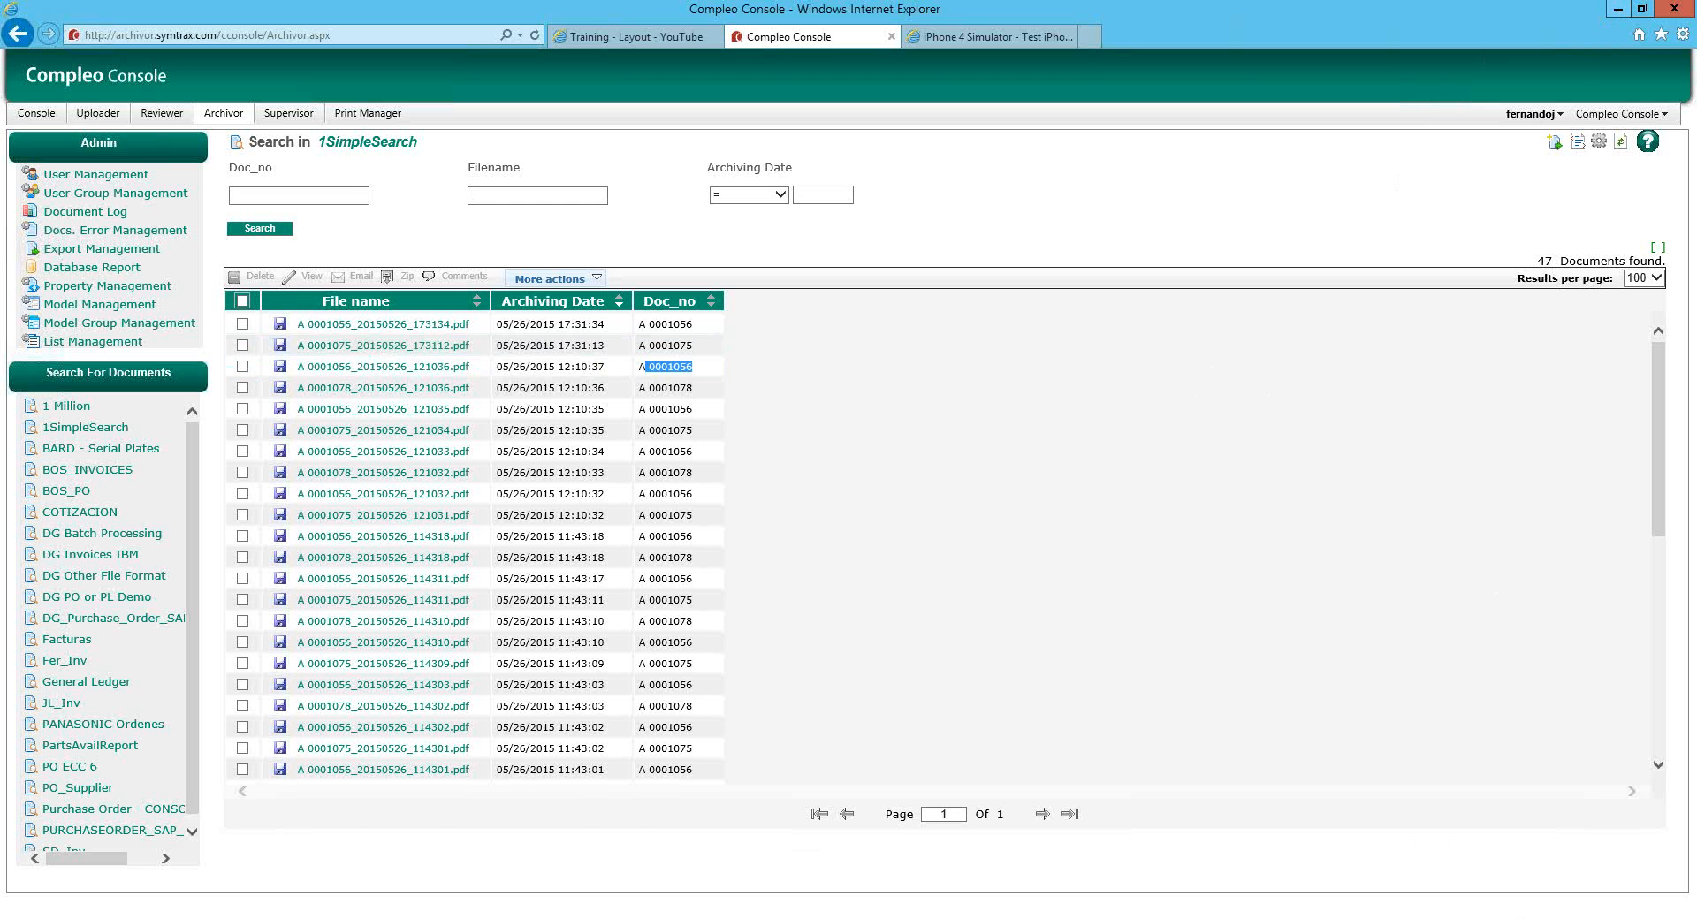
# Switch to Compleo Supervisor and examine the i5 systems and output queues among the supervised locations
pyautogui.click(1543, 918)
pyautogui.doubleClick(1514, 849)
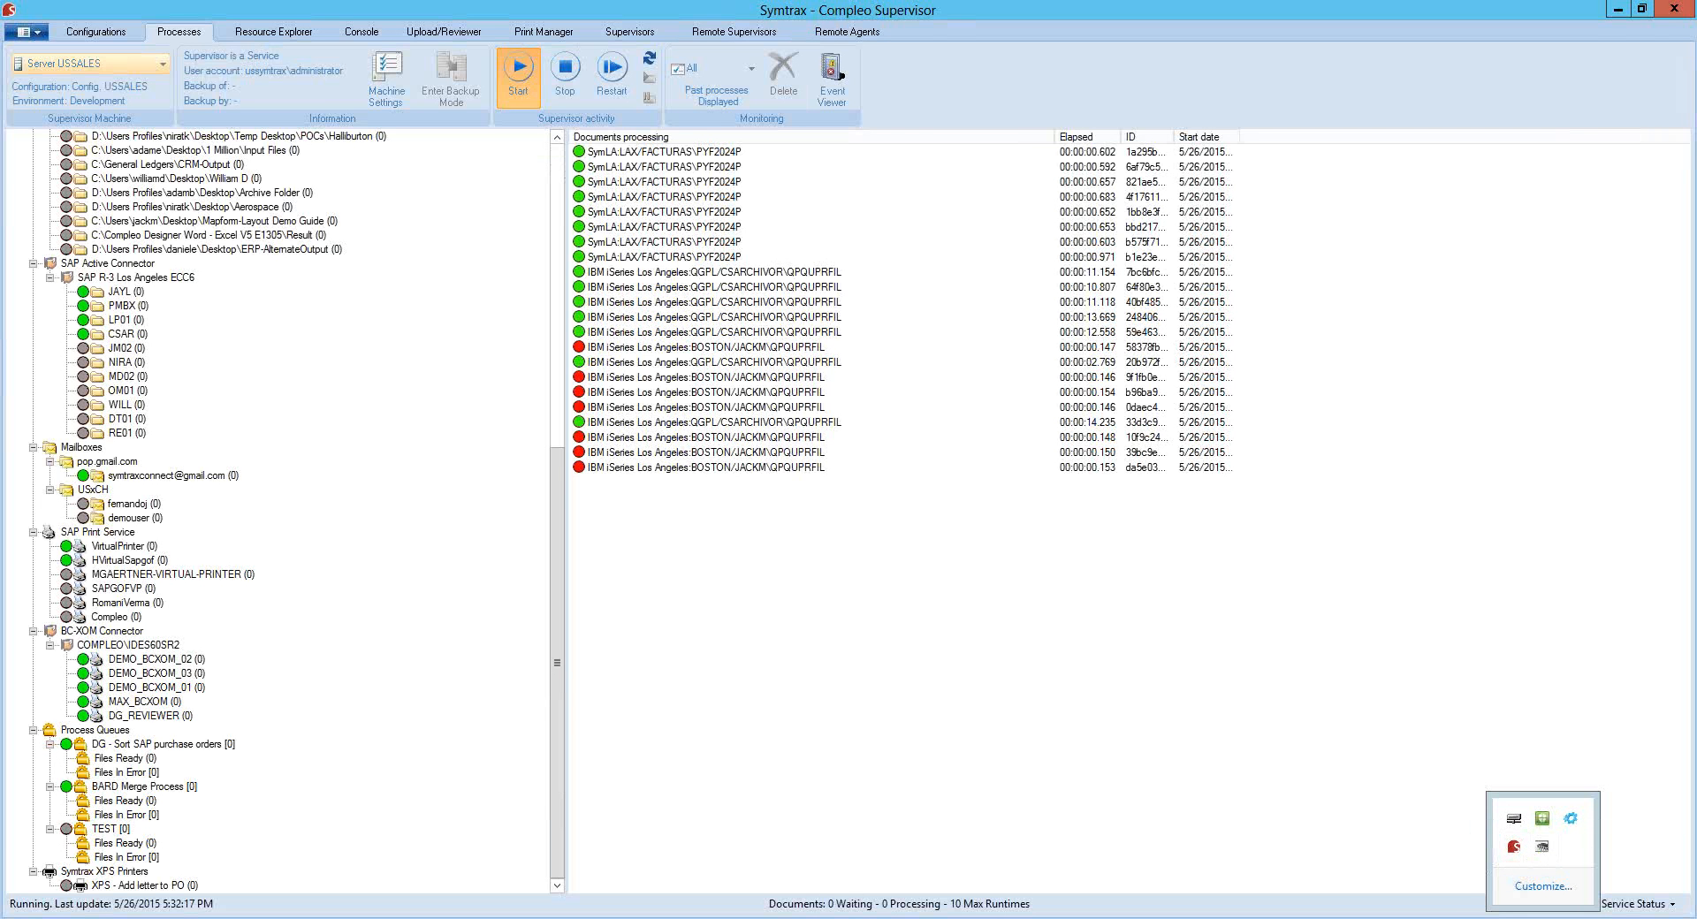
pyautogui.moveTo(590, 918)
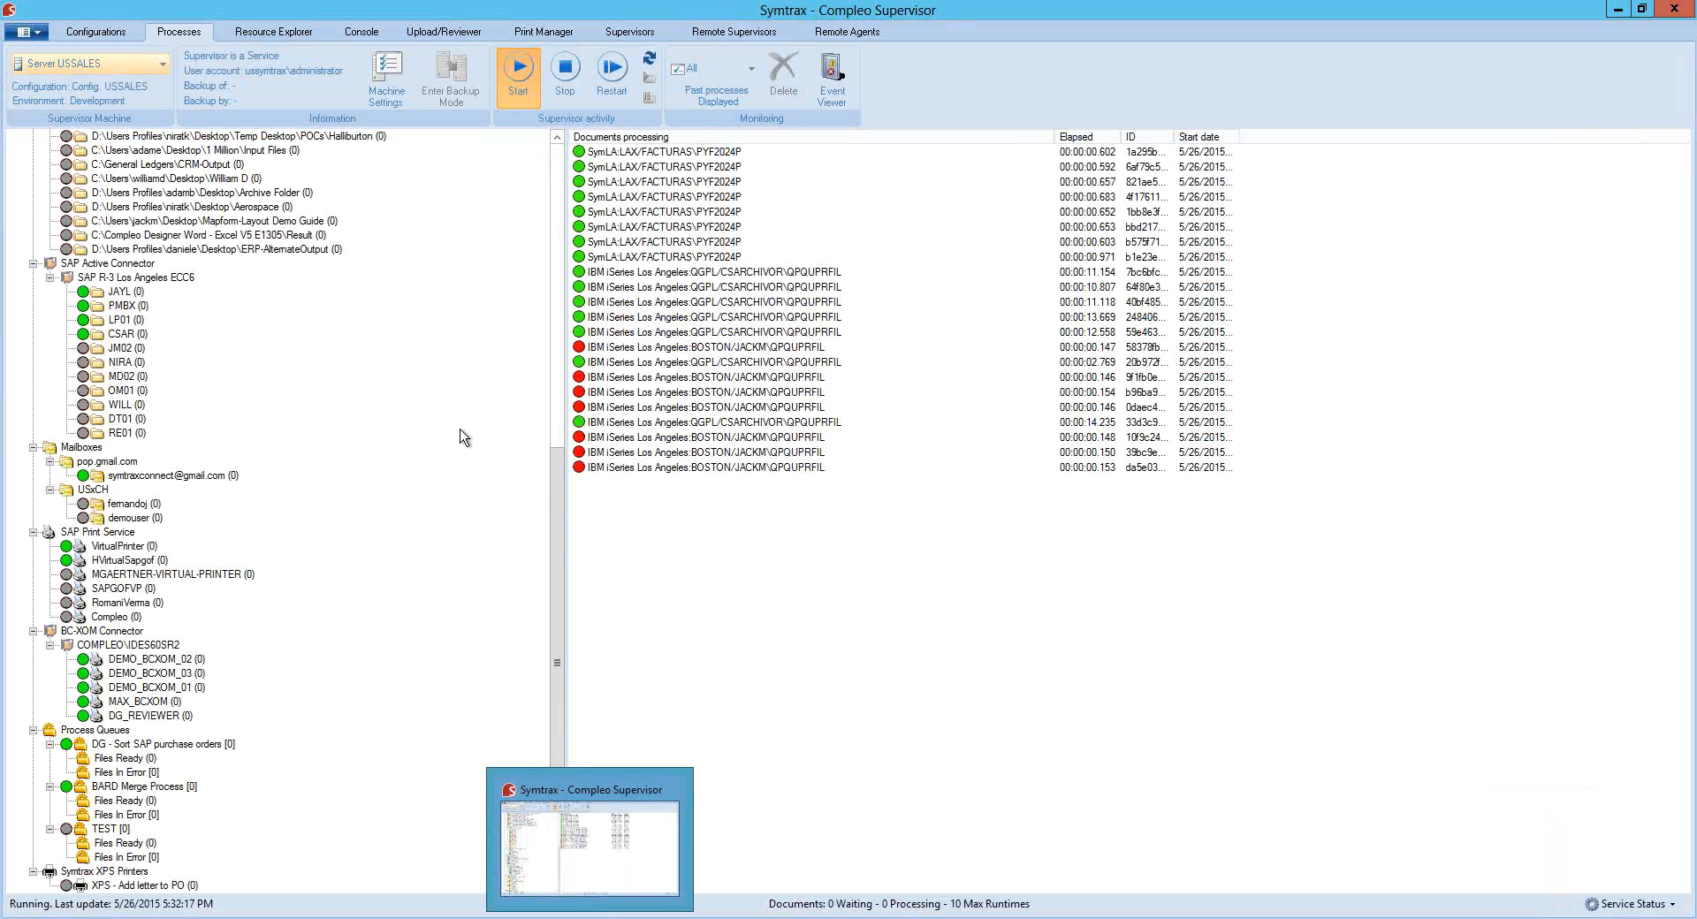
pyautogui.moveTo(551, 480); pyautogui.dragTo(558, 181)
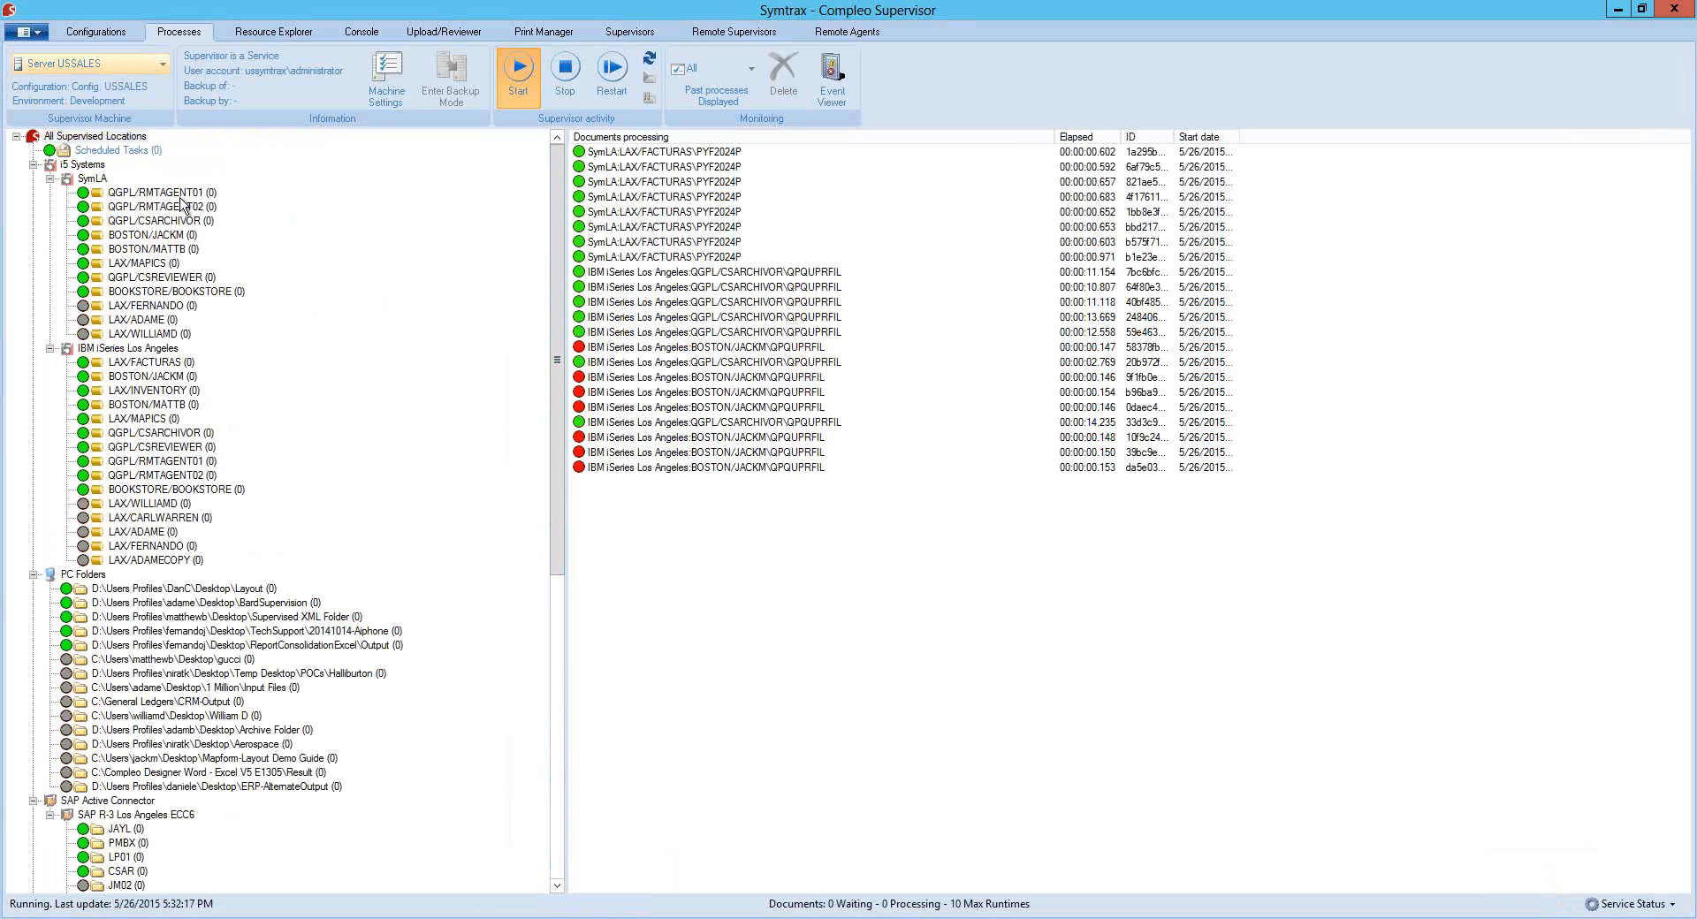
# Review the connection address and authentication settings of the SymLA system in i5 Connector Management
pyautogui.click(92, 32)
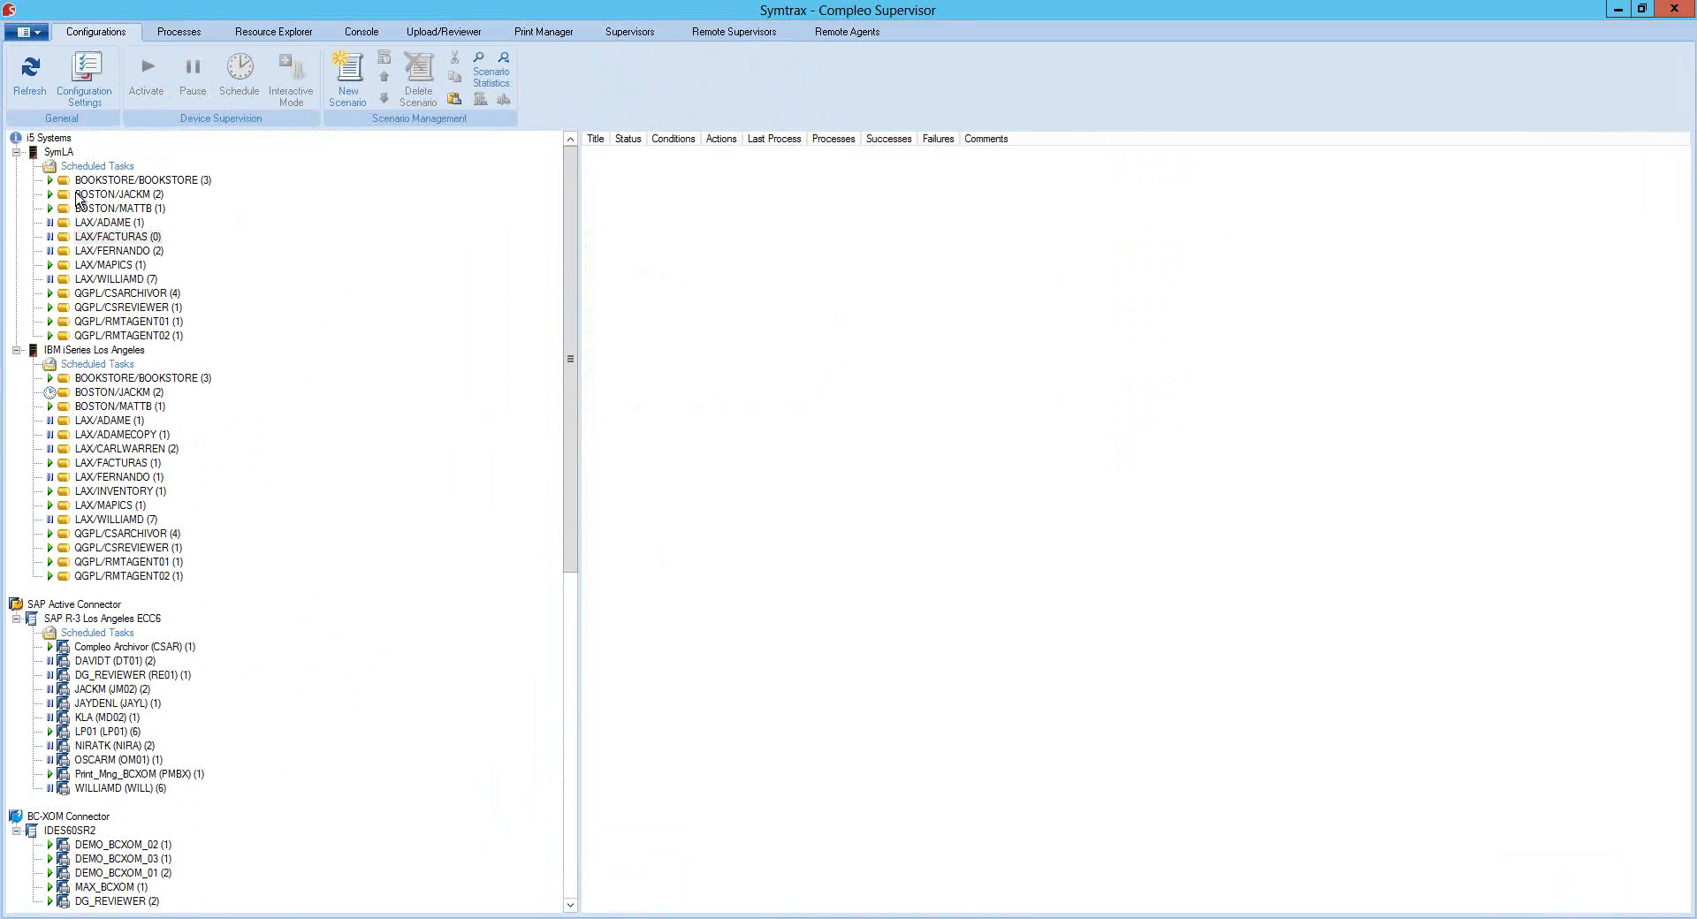
pyautogui.click(53, 157)
pyautogui.rightClick(53, 156)
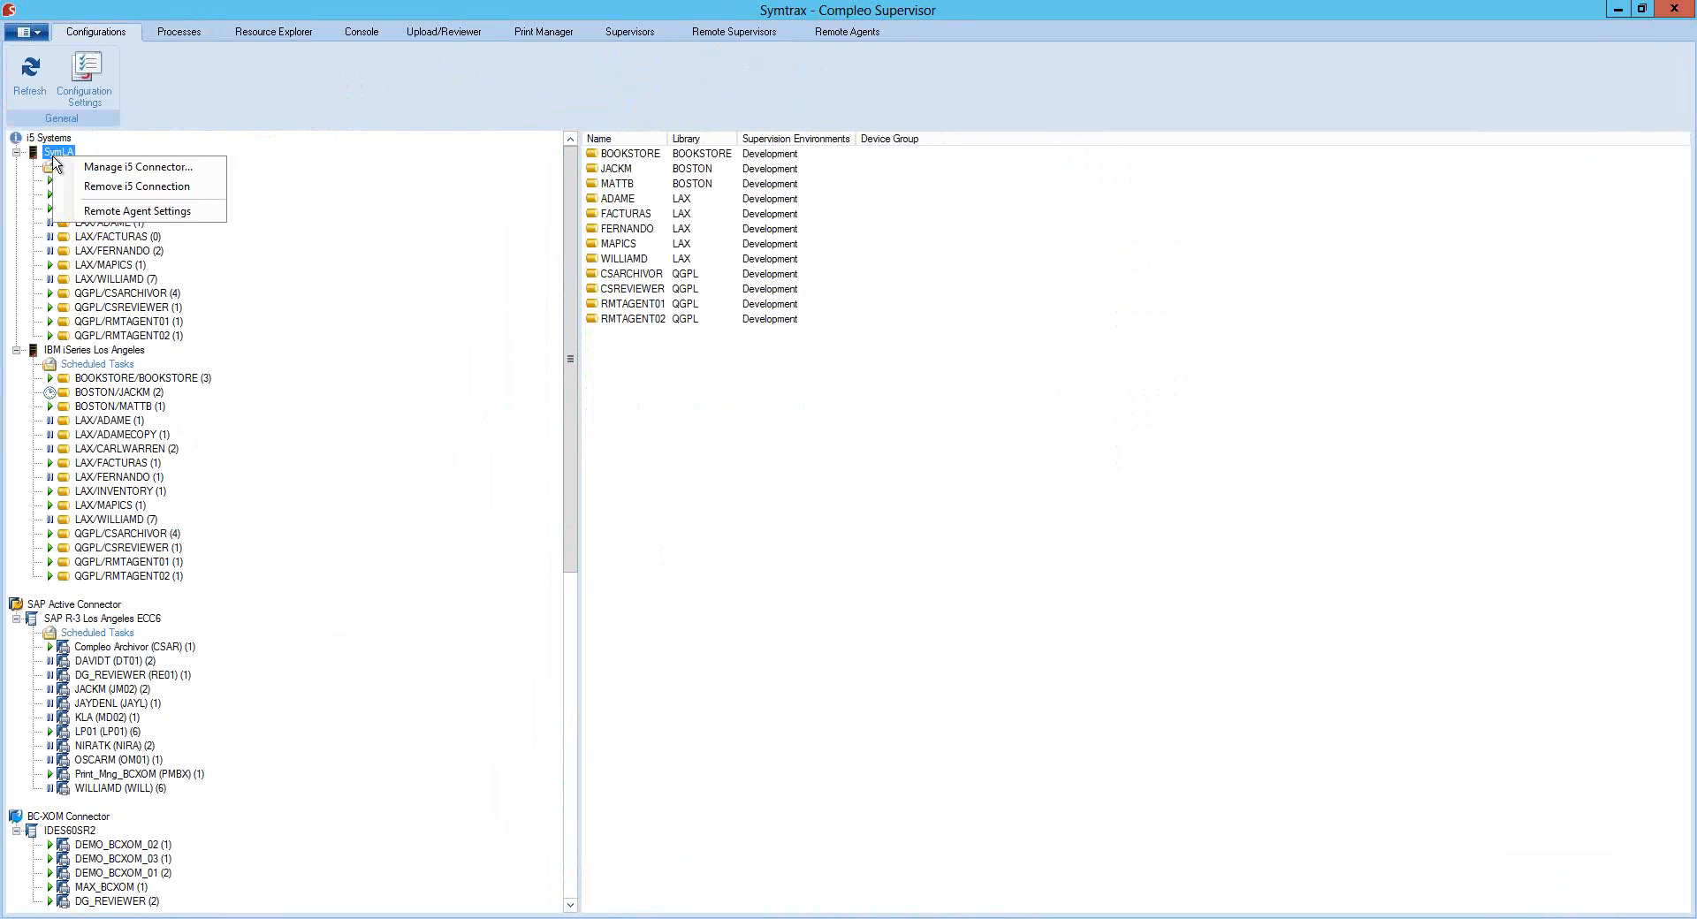
pyautogui.click(122, 168)
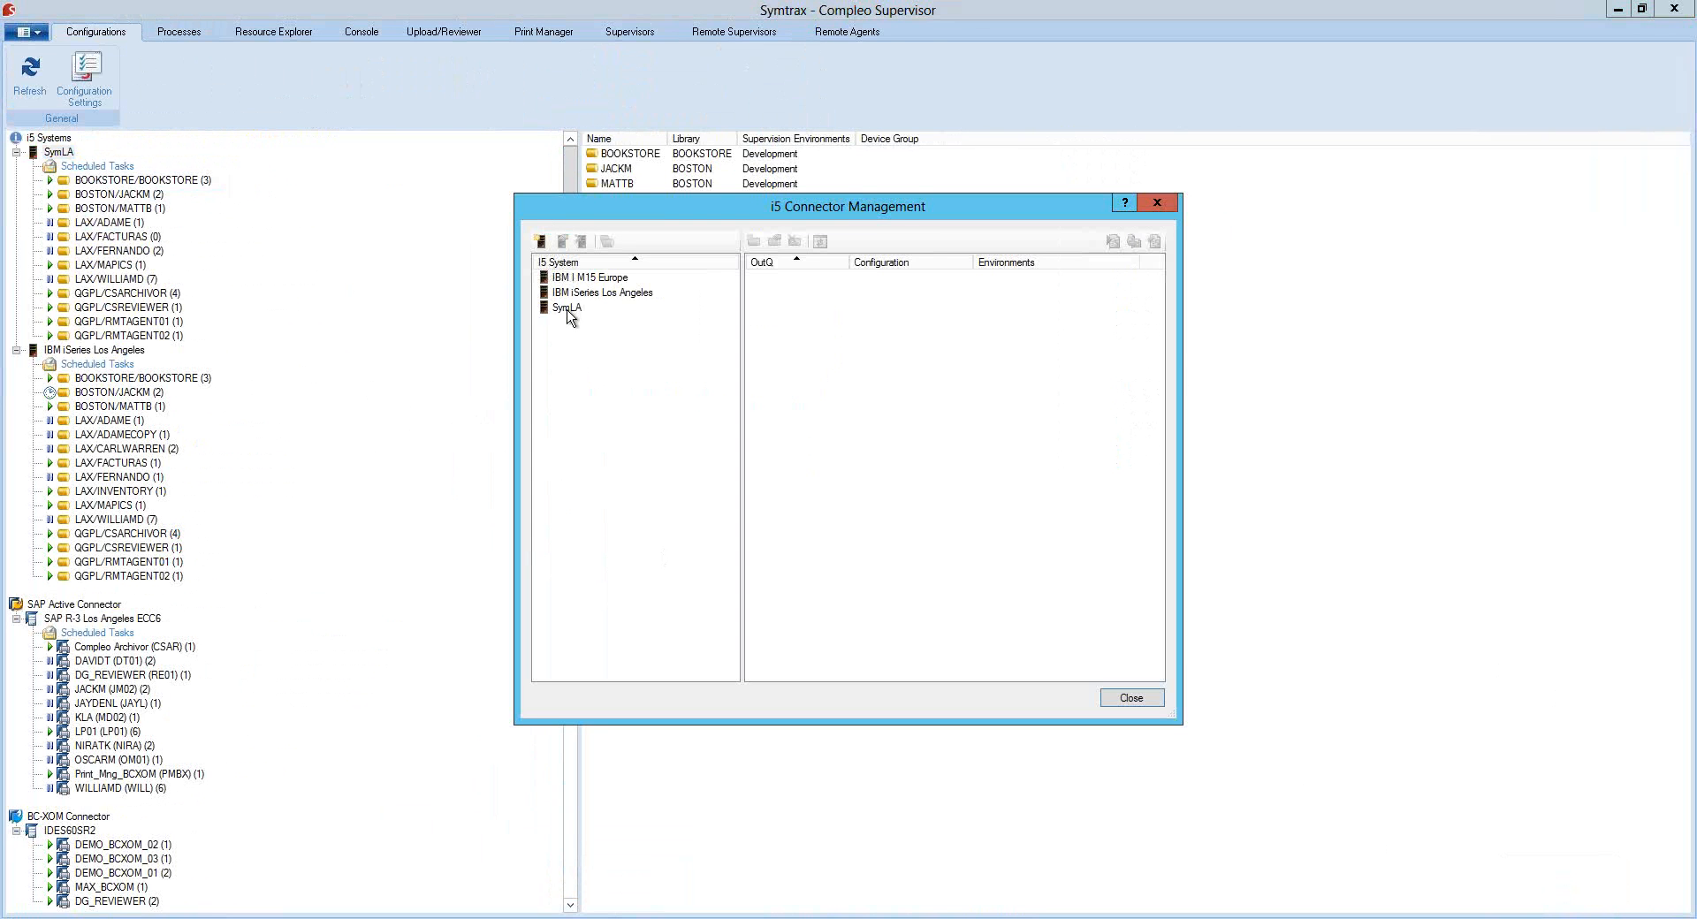
pyautogui.click(569, 308)
pyautogui.rightClick(568, 307)
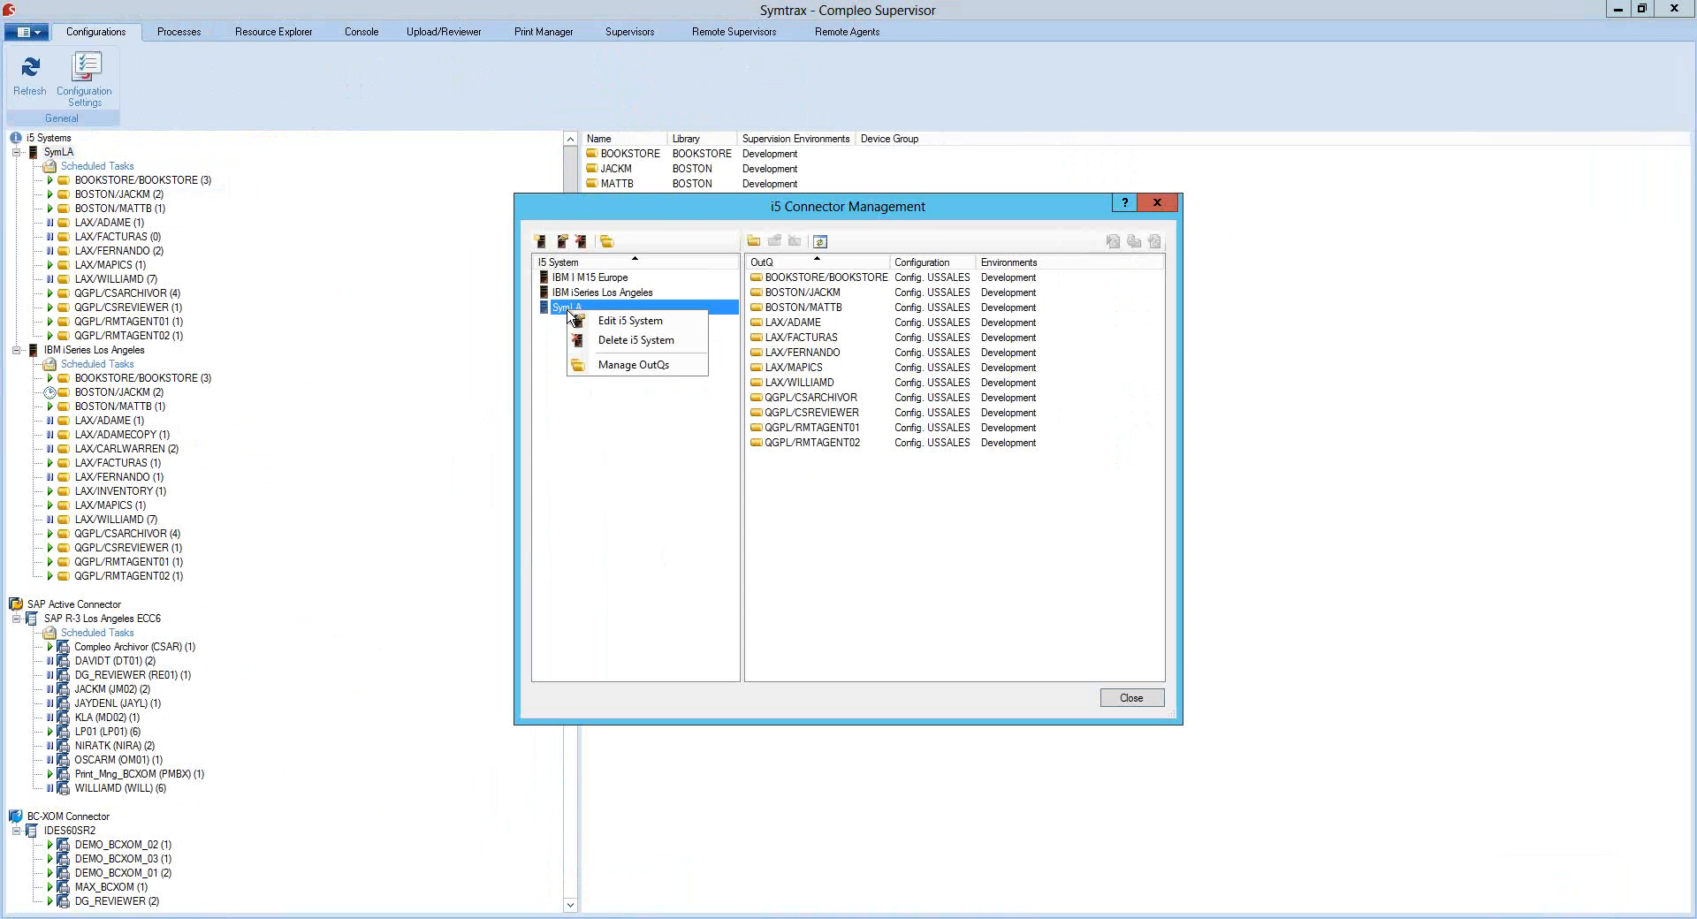
pyautogui.click(633, 329)
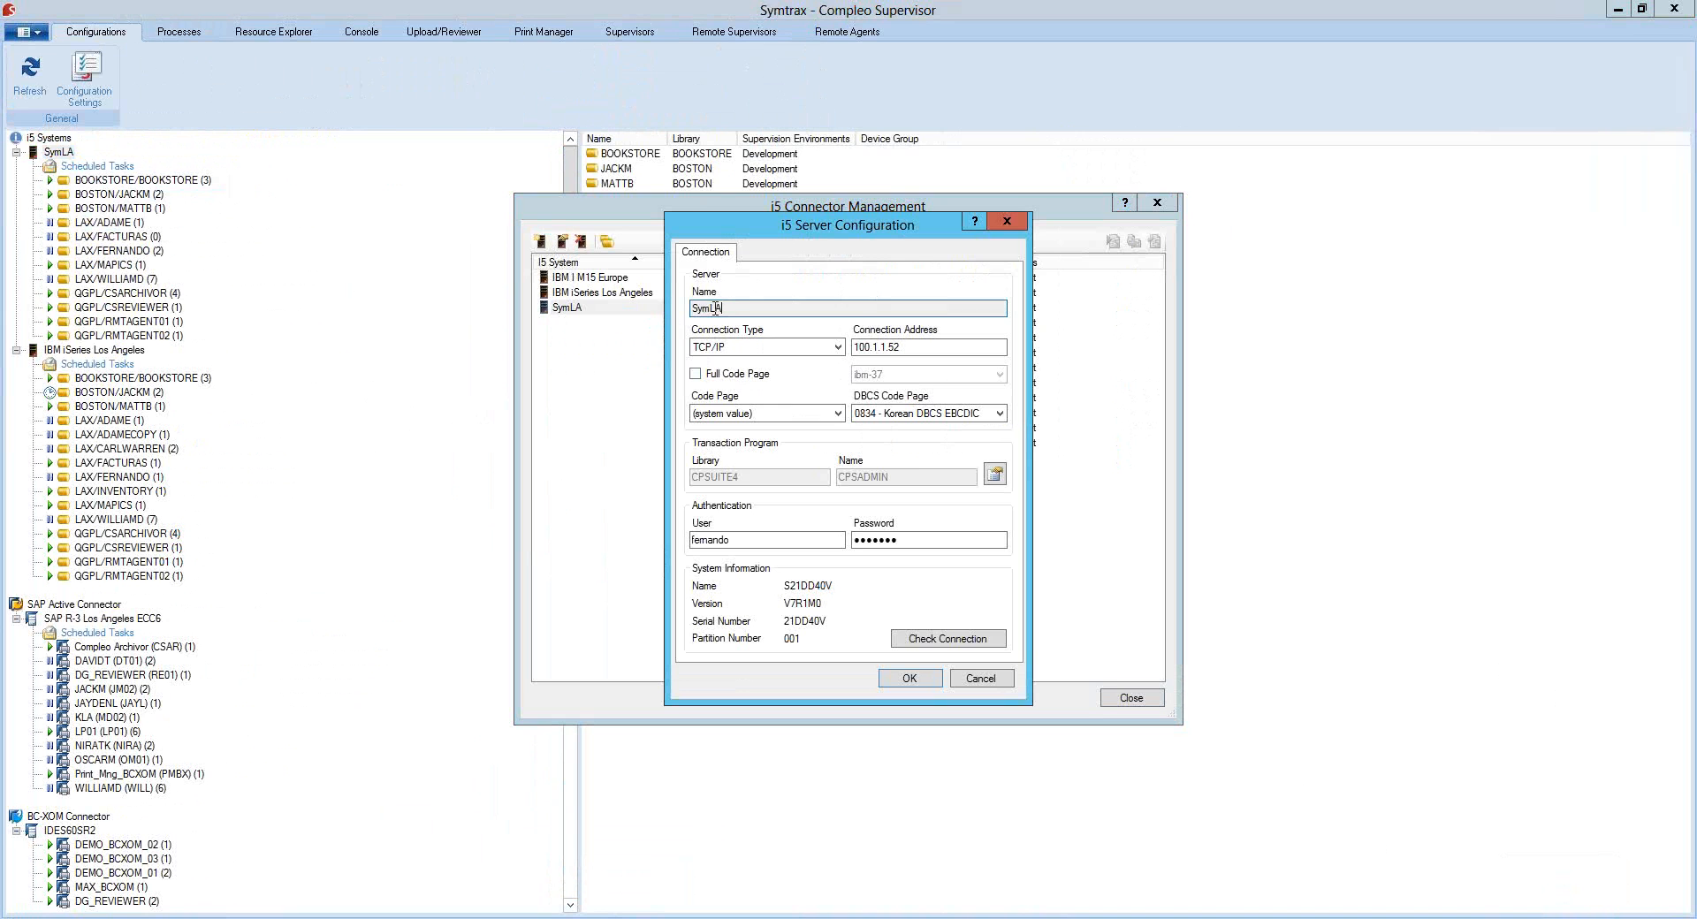
pyautogui.doubleClick(924, 347)
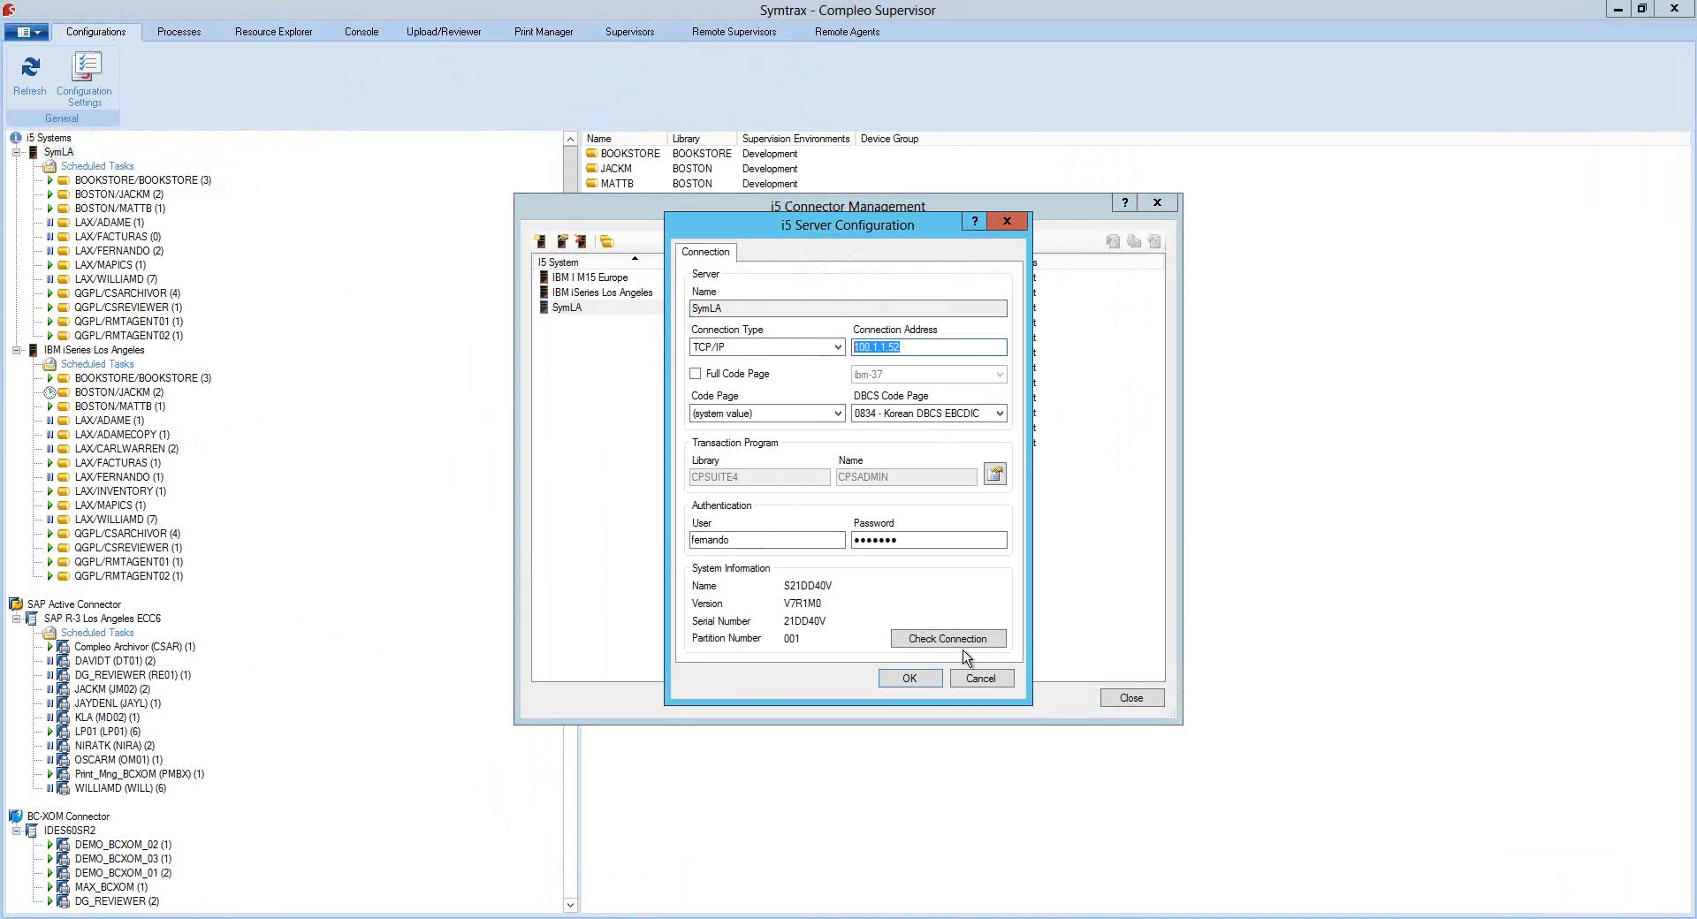
pyautogui.click(910, 679)
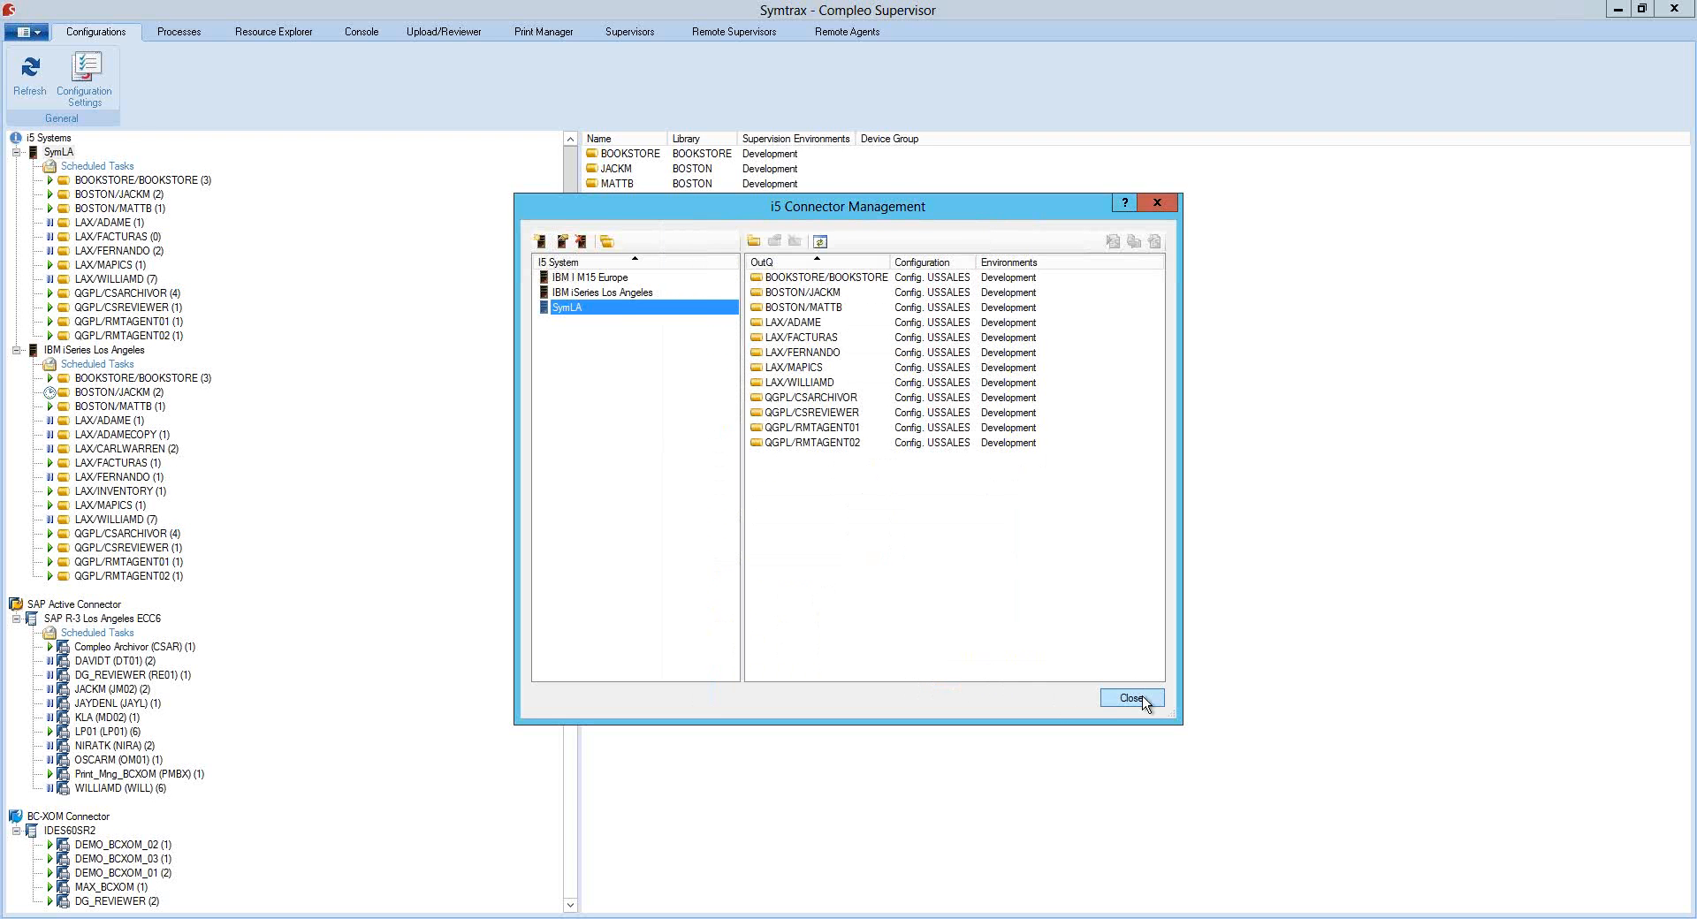
pyautogui.click(1133, 699)
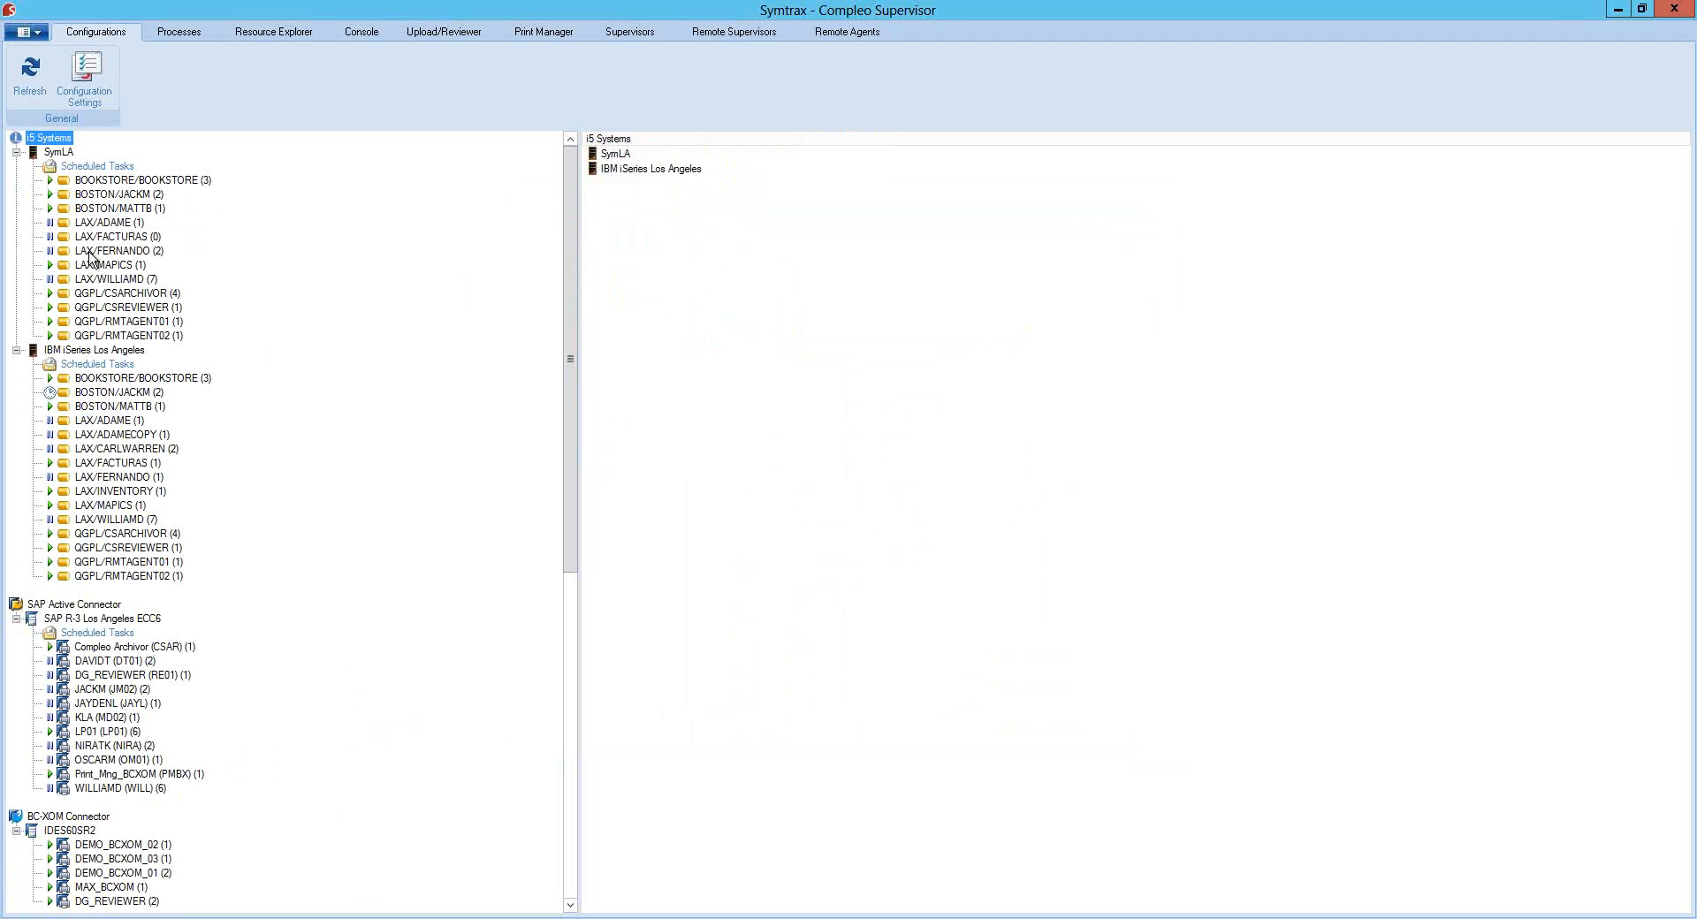
# Select SymLA's LAX/FACTURAS queue, check the FACTURAS output queue in Symtrax Telnet, and return to Compleo Supervisor
pyautogui.click(113, 238)
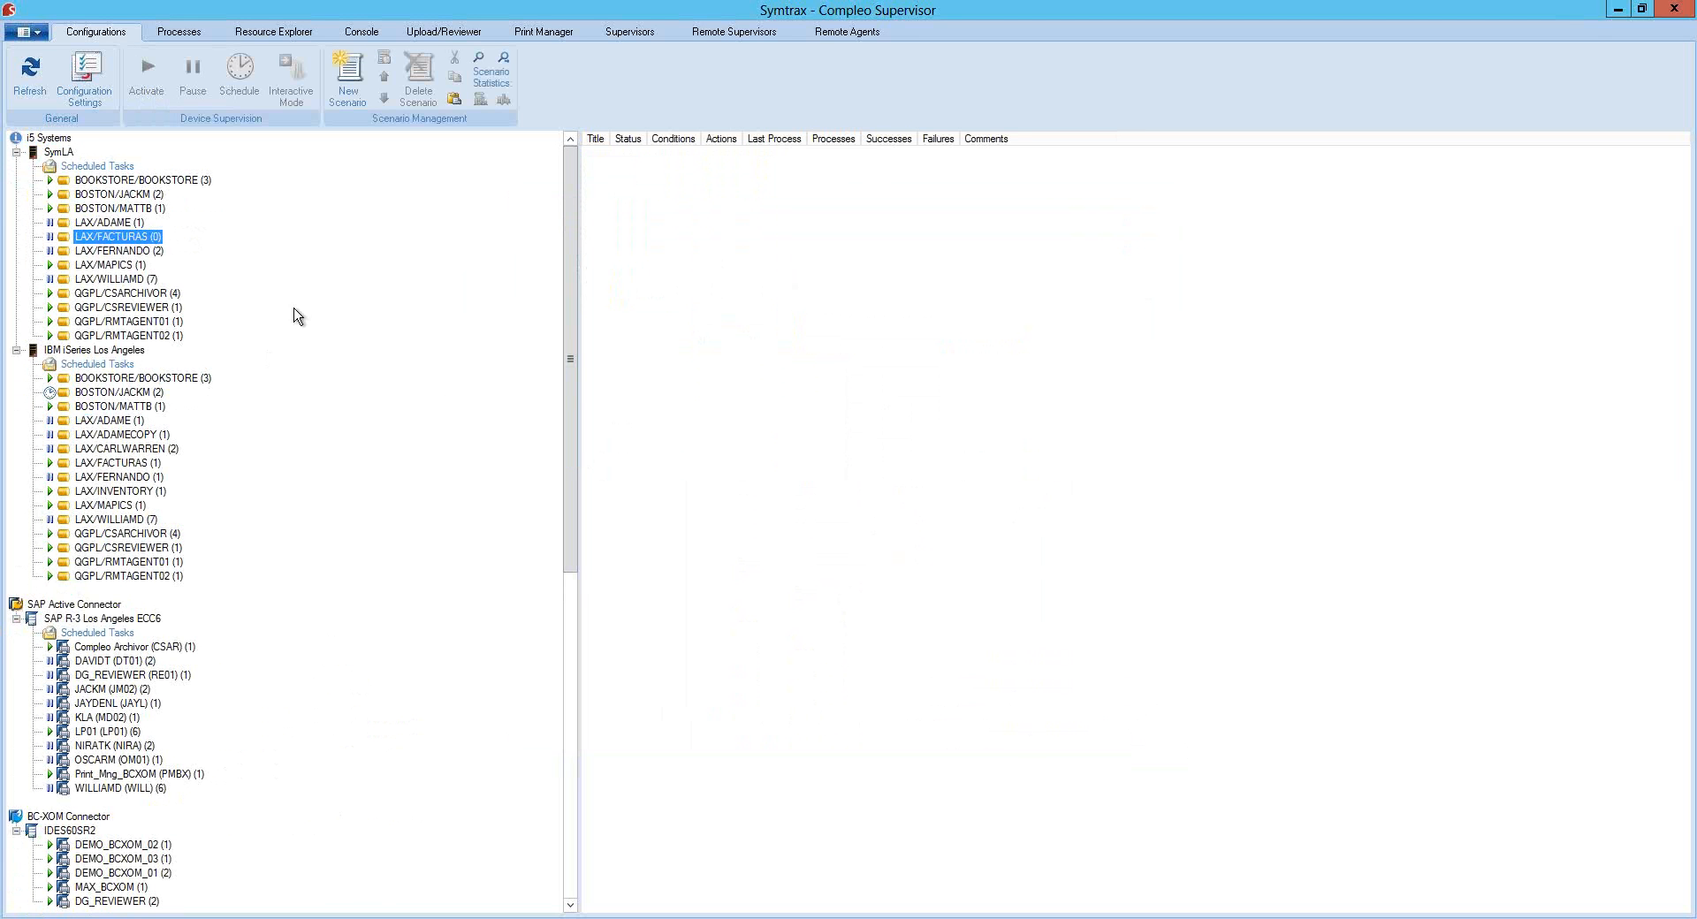
pyautogui.hotkey('alt', 'Tab')
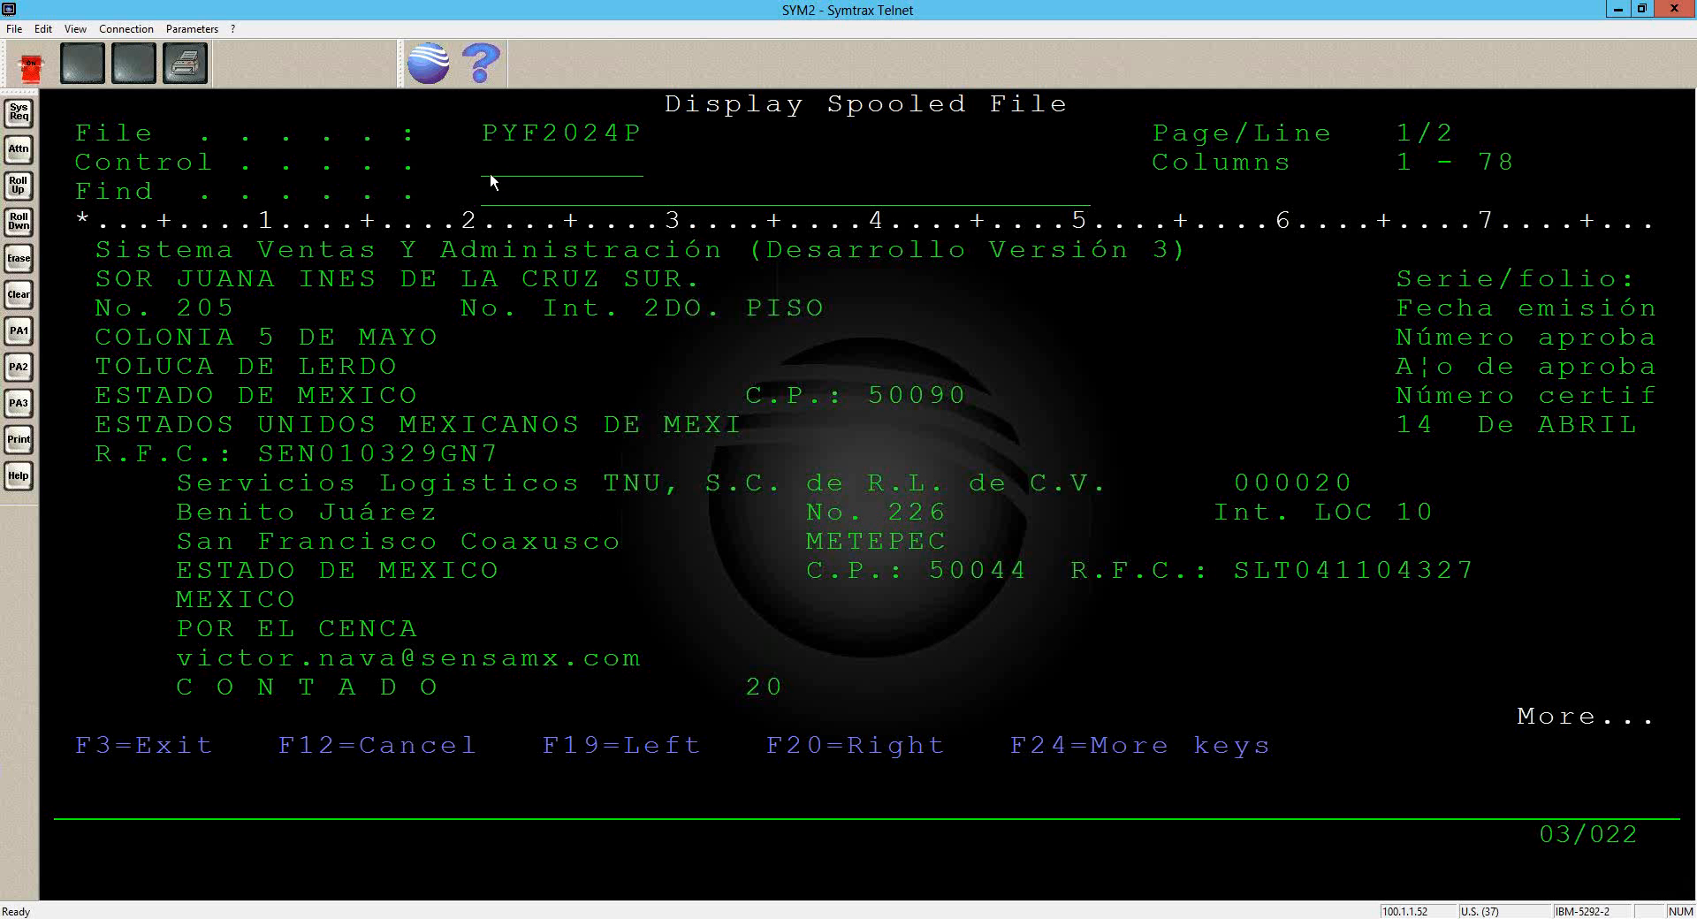
pyautogui.press('F3')
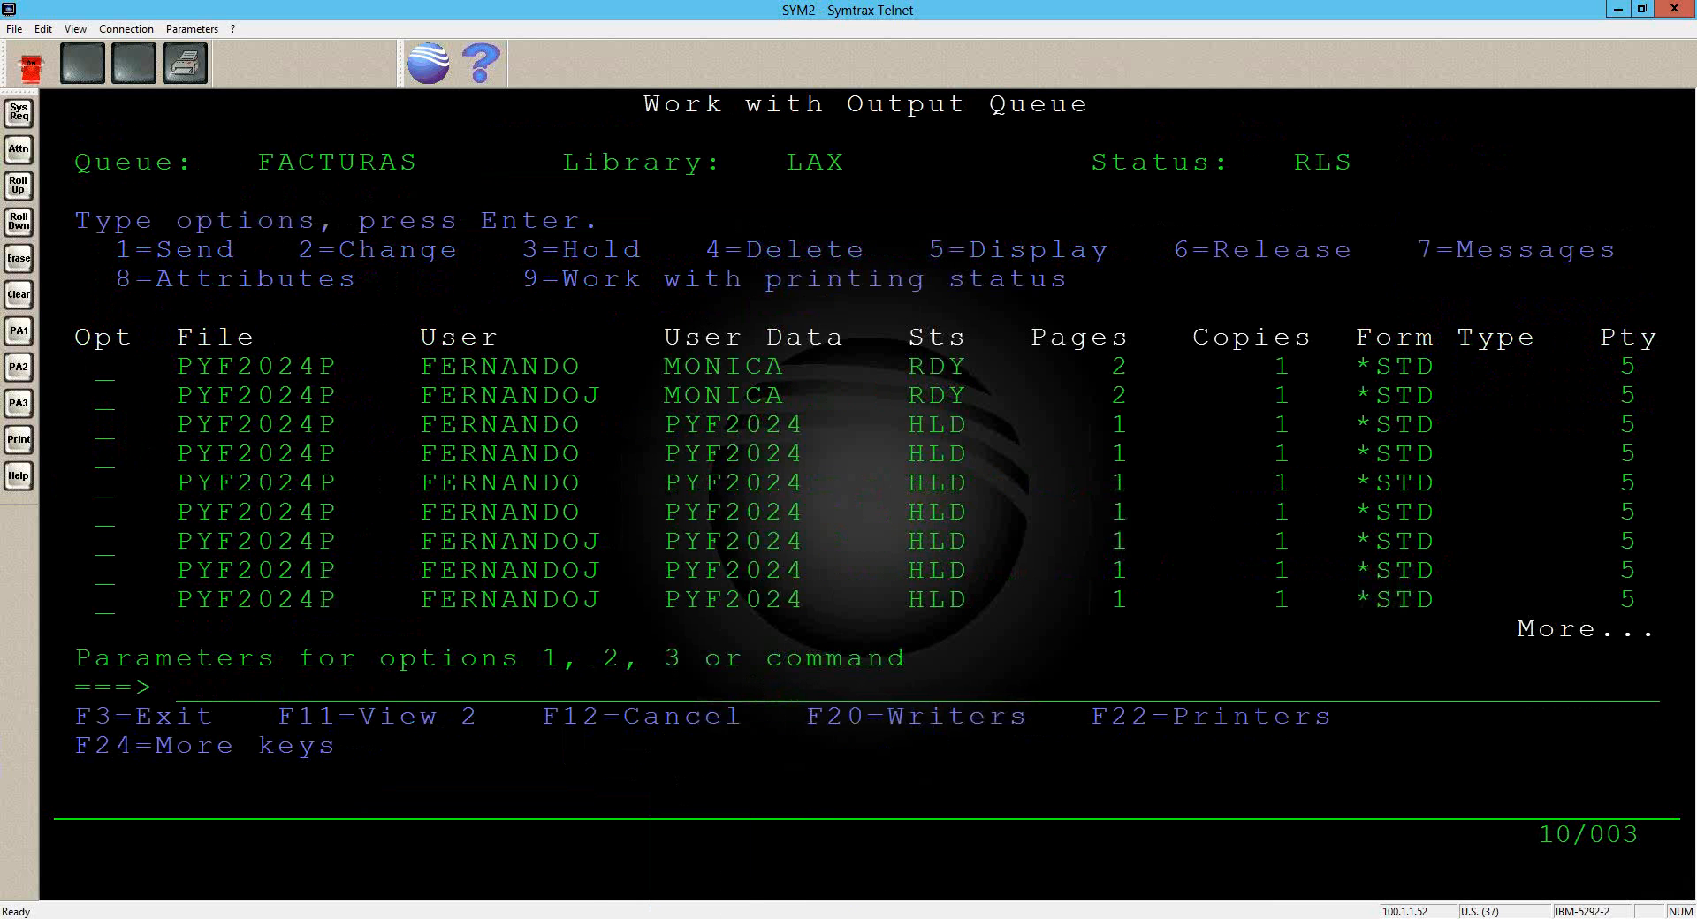
pyautogui.moveTo(701, 918)
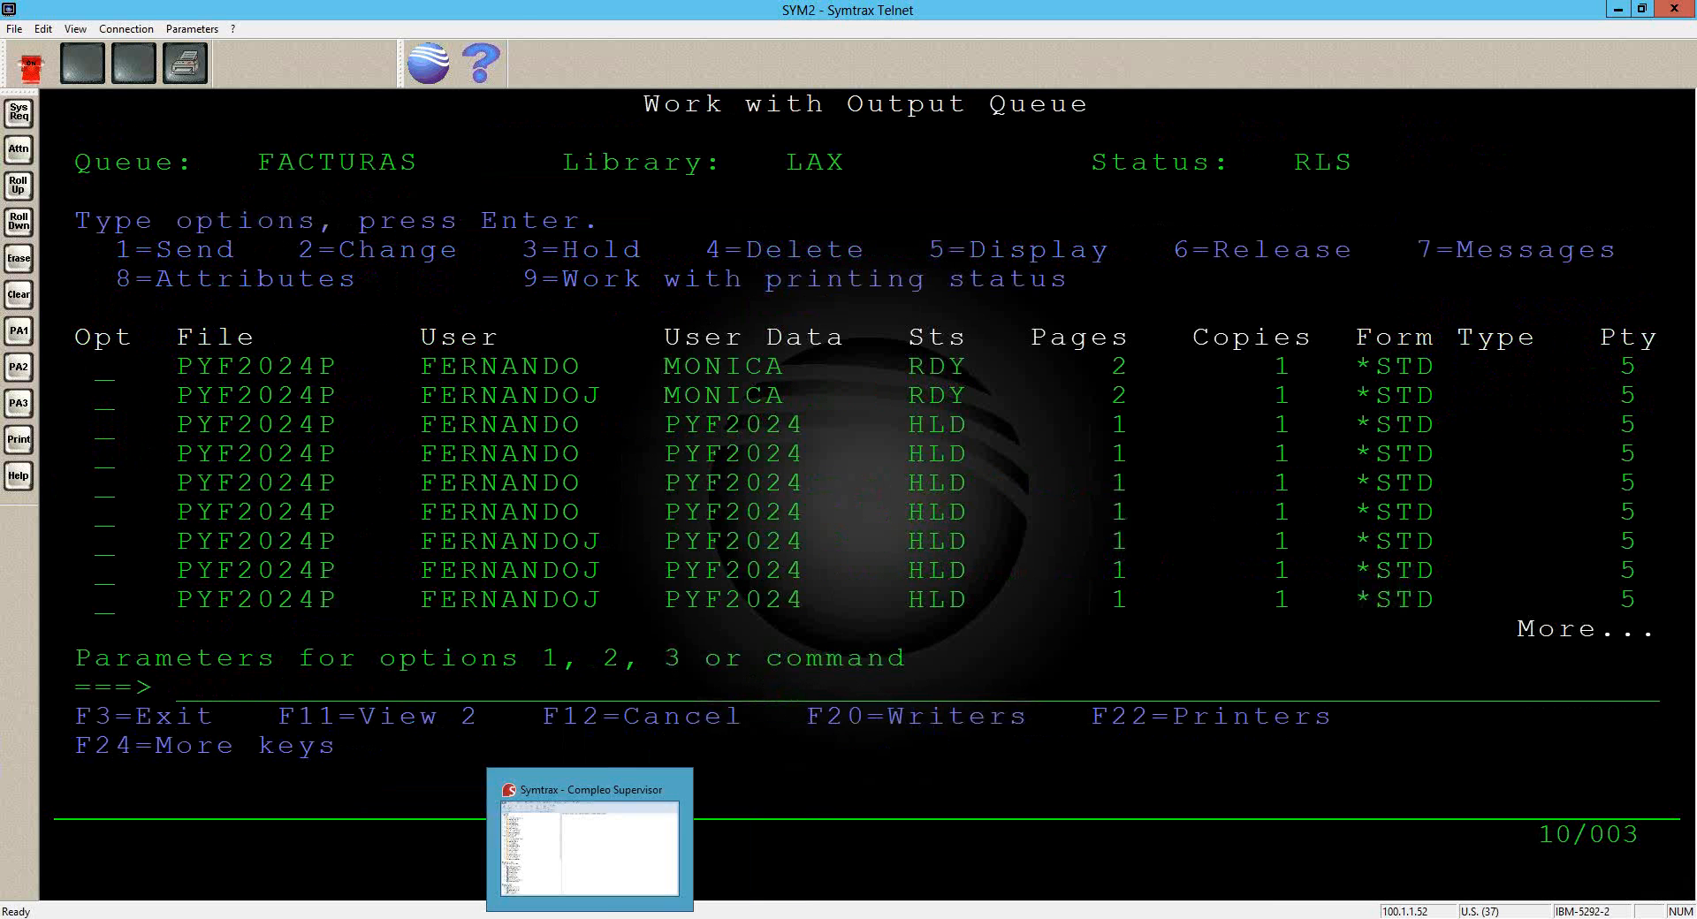
pyautogui.click(585, 835)
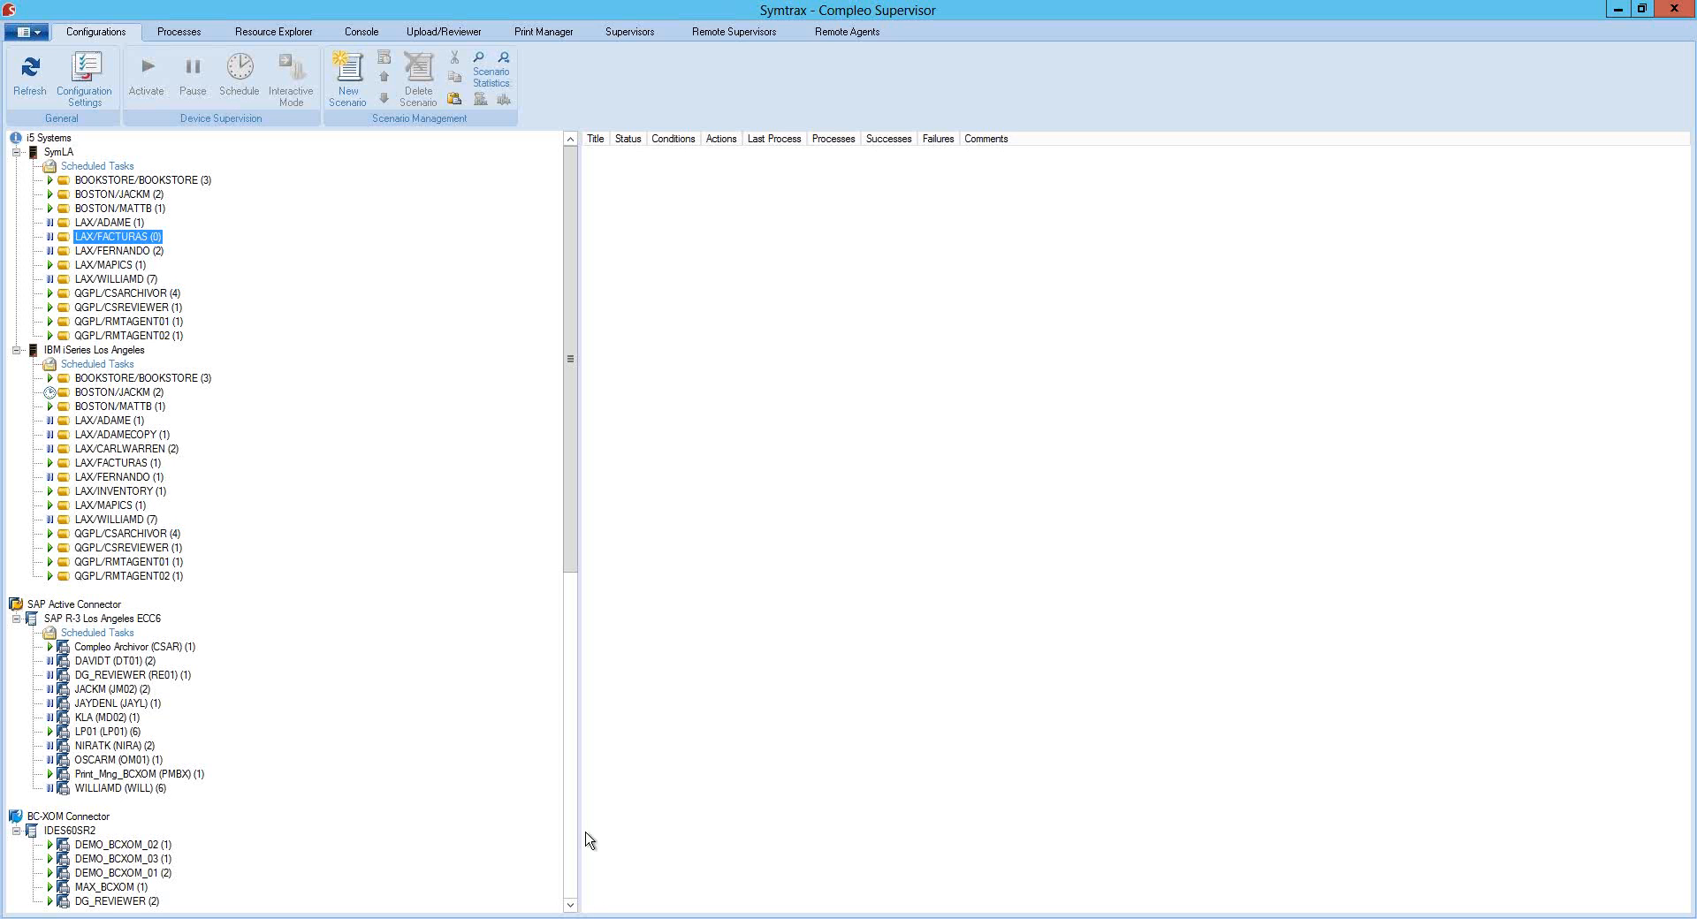
# Create a LAX/FACTURAS scenario titled "Apply Invoice Layout Template" with the comment "Apply template as soon as invoice appears in outq"
pyautogui.rightClick(121, 243)
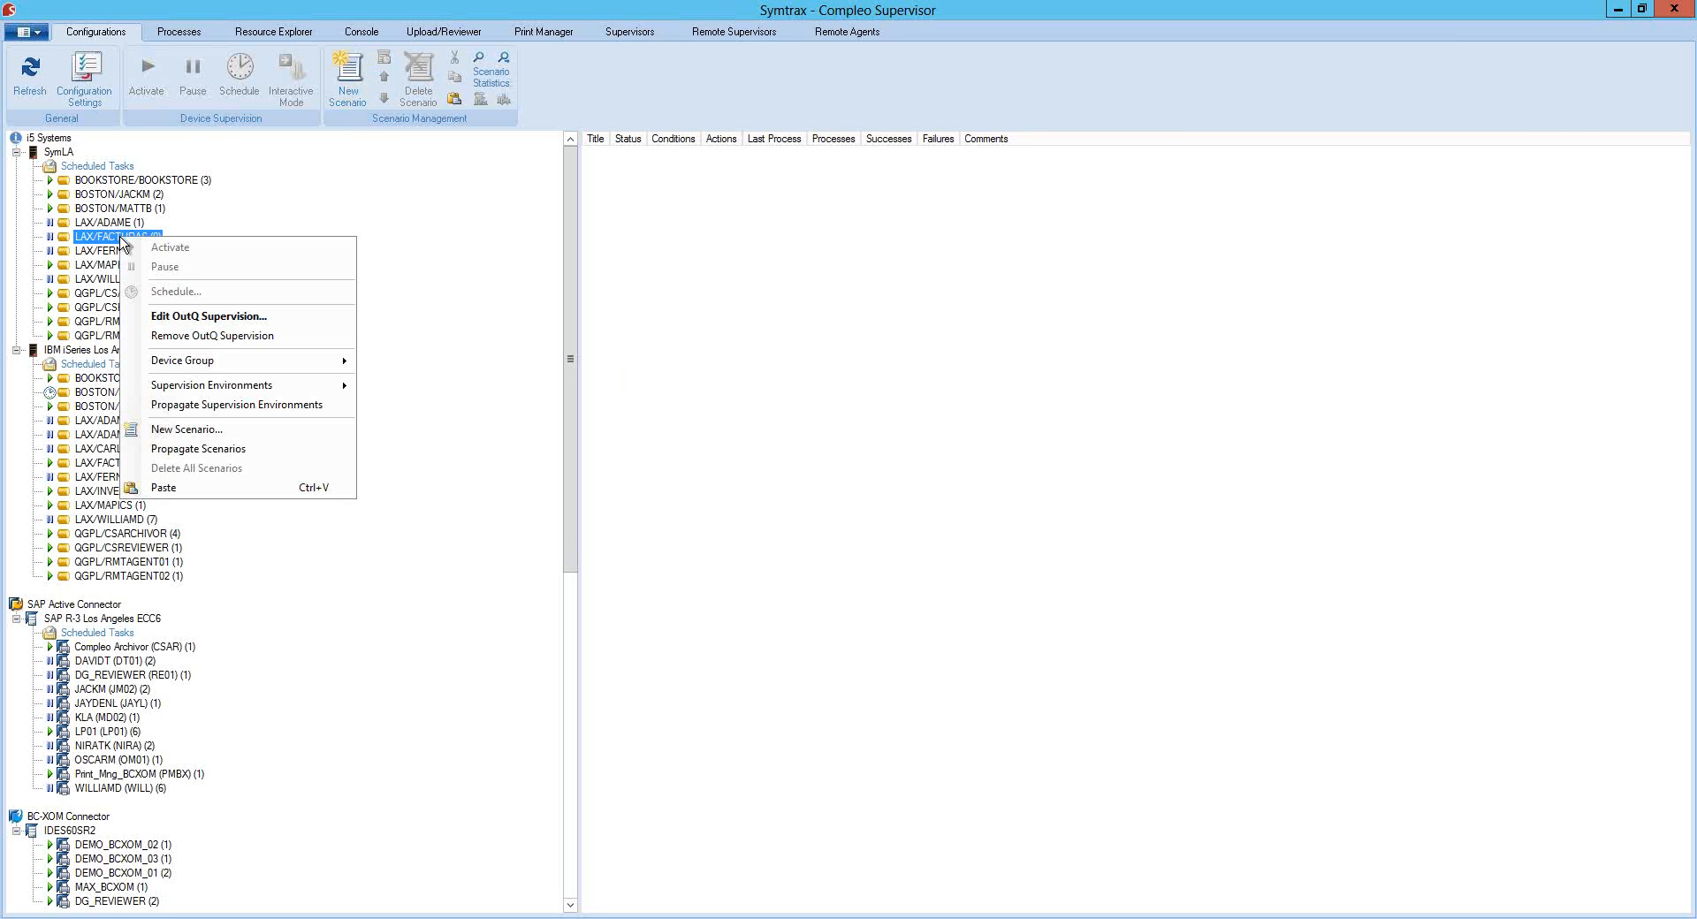
pyautogui.click(195, 436)
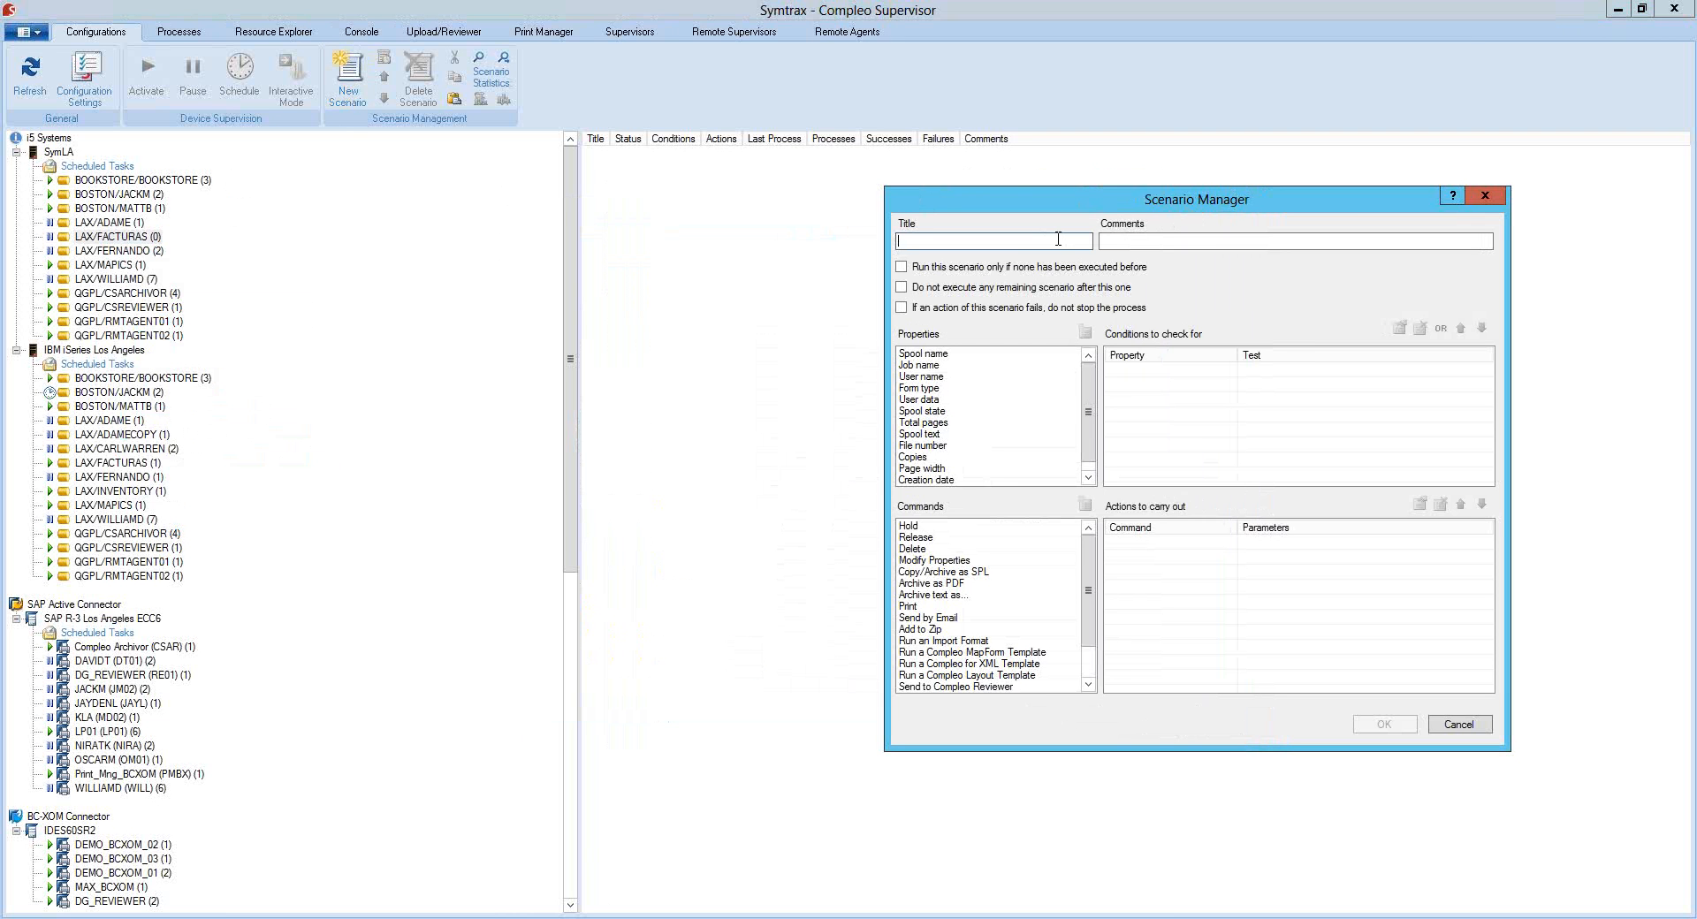
pyautogui.write('Apply Layout Template')
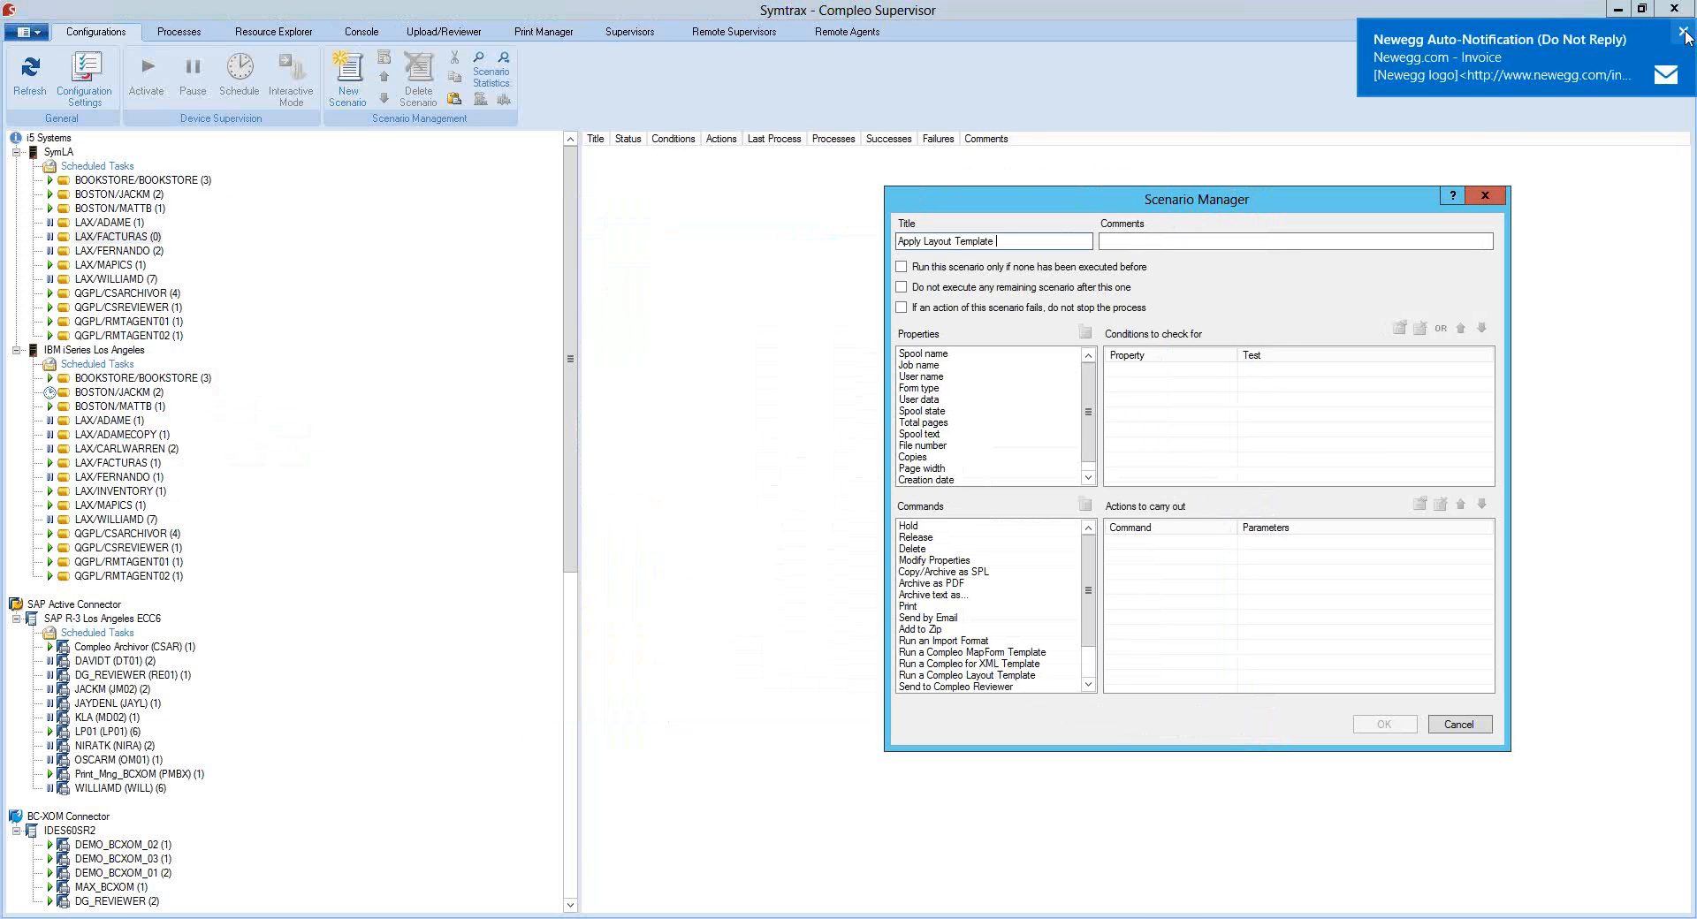
pyautogui.click(925, 242)
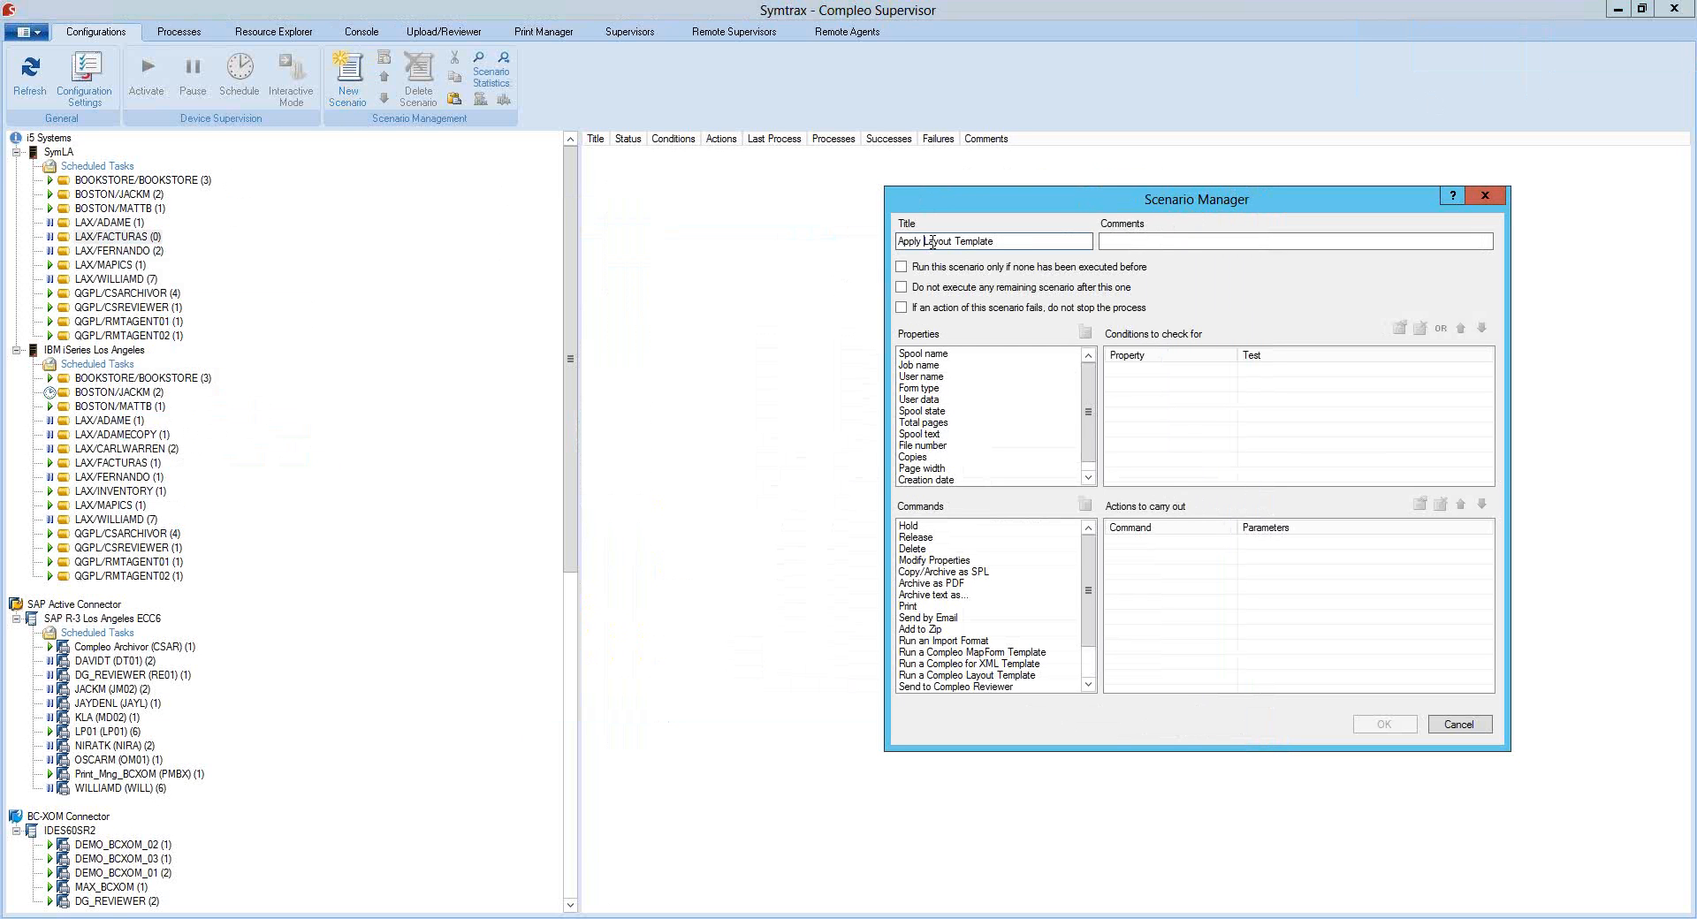
pyautogui.write('Invoice')
pyautogui.click(1134, 239)
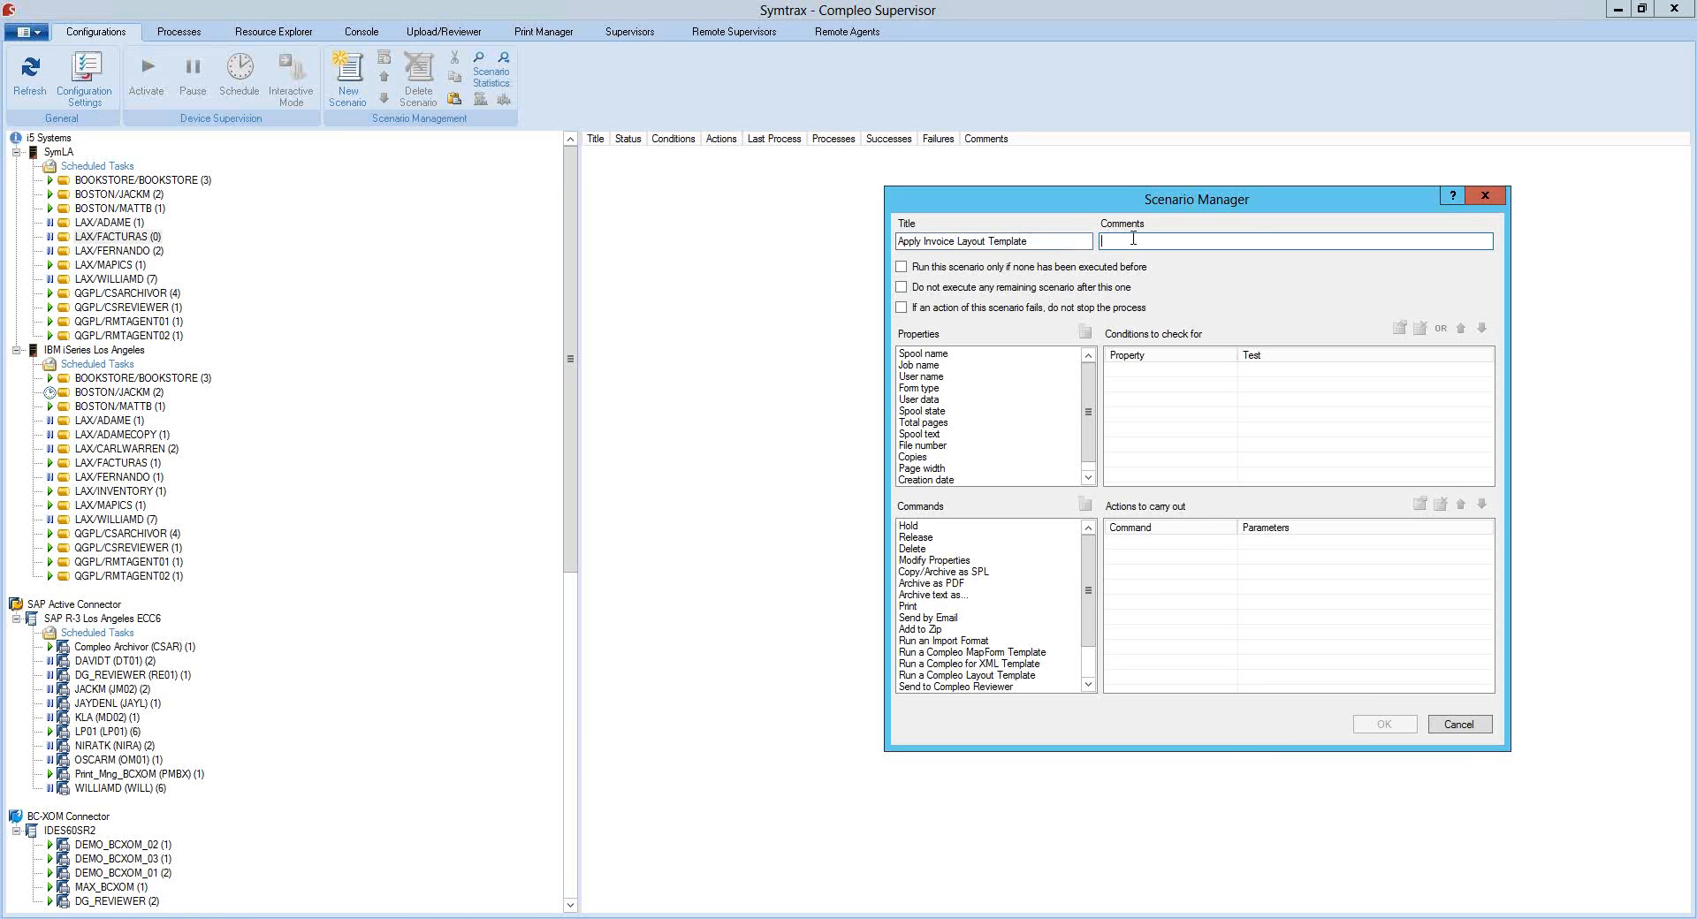
pyautogui.write('Apply templ')
pyautogui.write('ate as soon as invoice appears in outq')
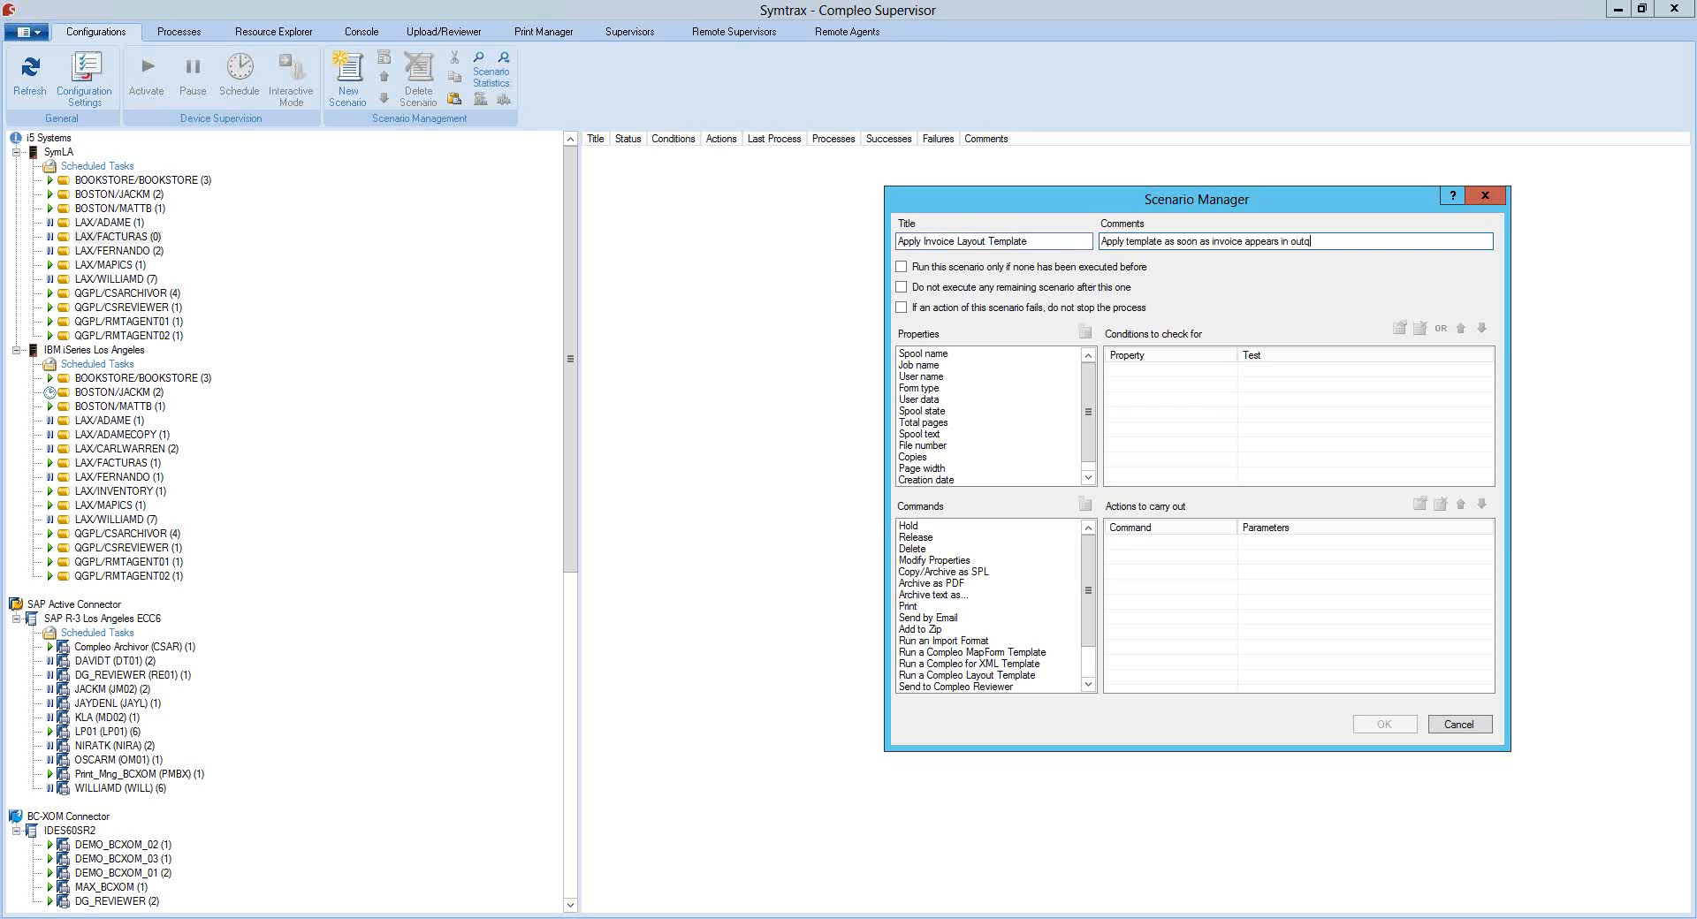
# Start a Spool name condition for the scenario and check the invoice spooled file names in Compleo Layout and Symtrax Telnet
pyautogui.click(943, 355)
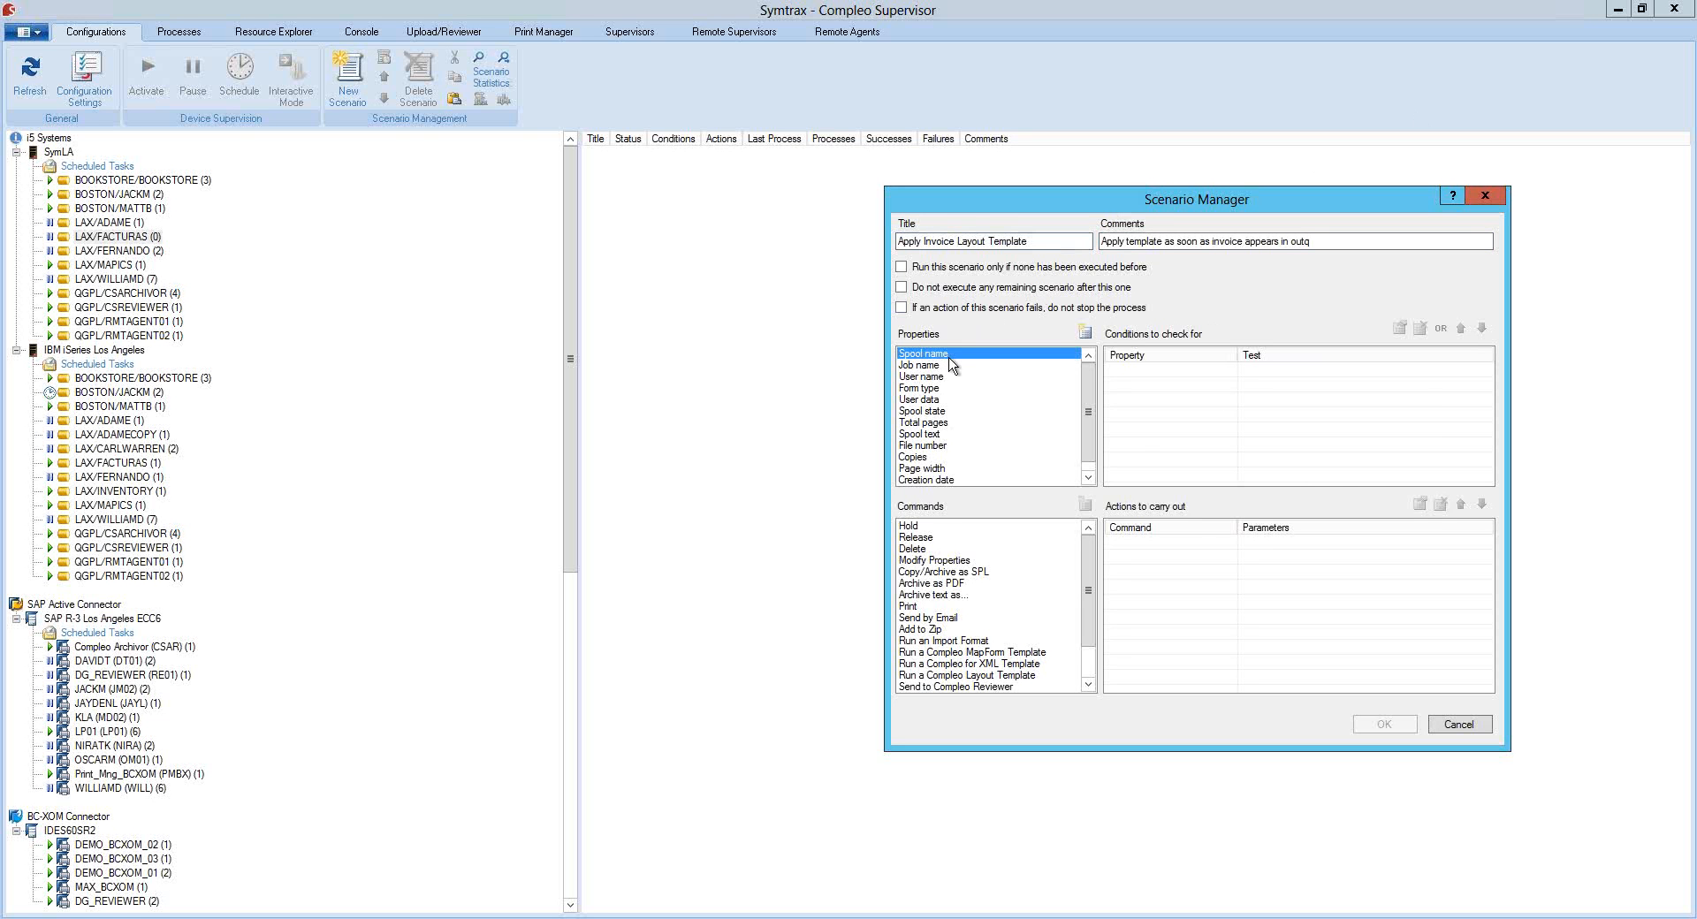
pyautogui.doubleClick(948, 356)
pyautogui.moveTo(1127, 417); pyautogui.dragTo(667, 206)
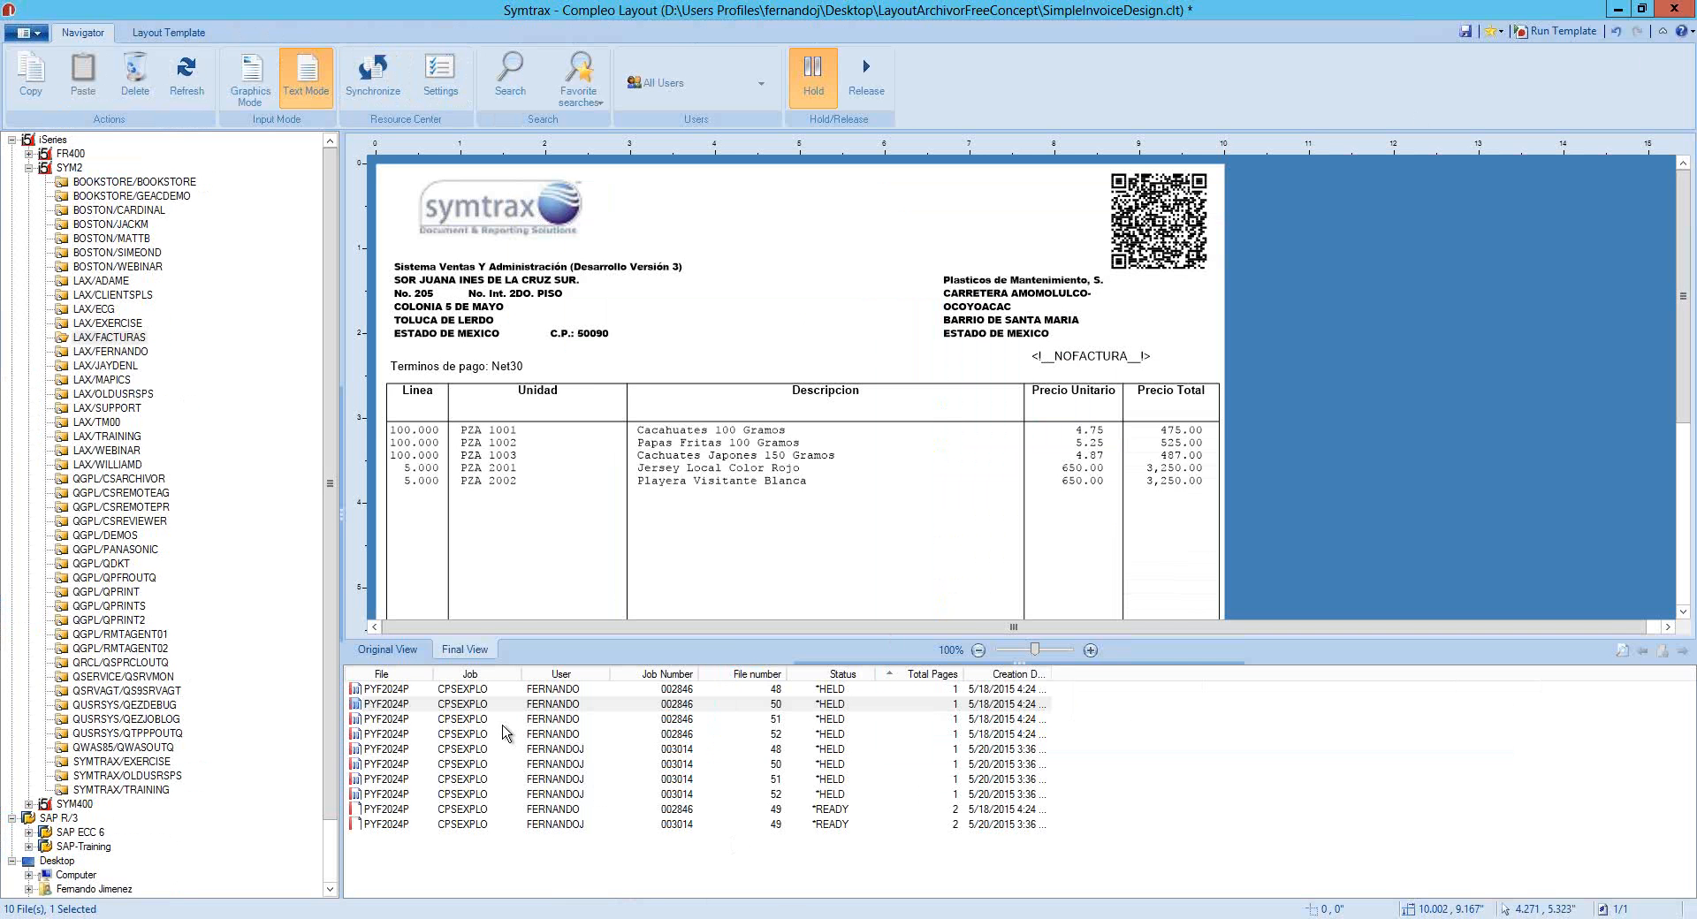
pyautogui.click(387, 691)
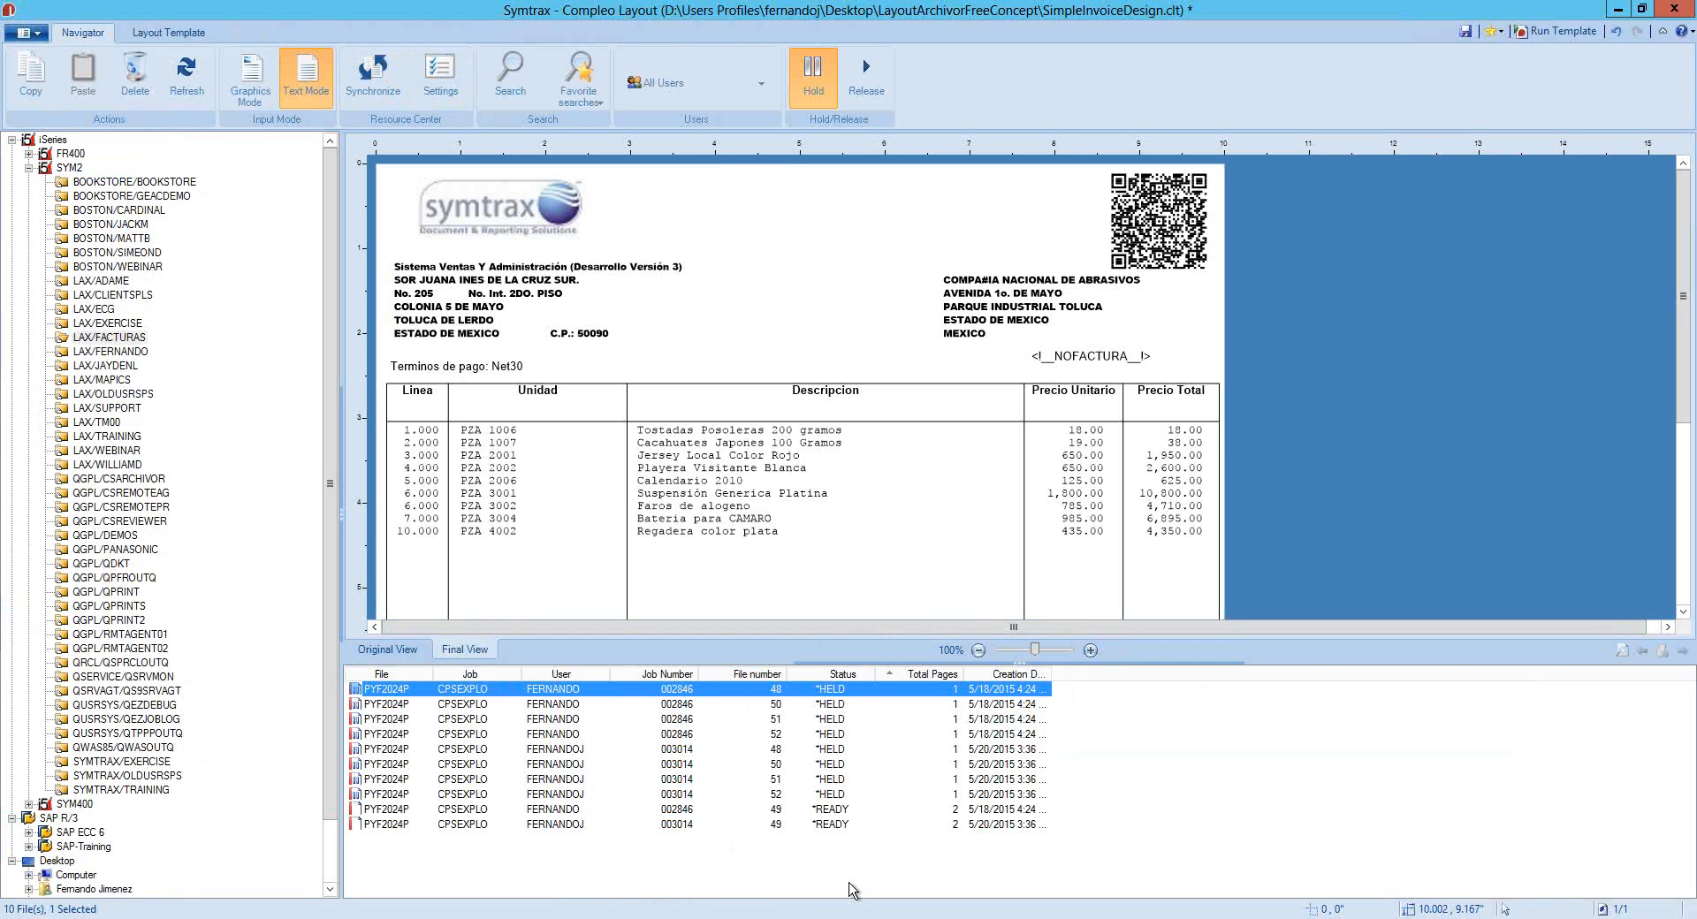
pyautogui.click(854, 918)
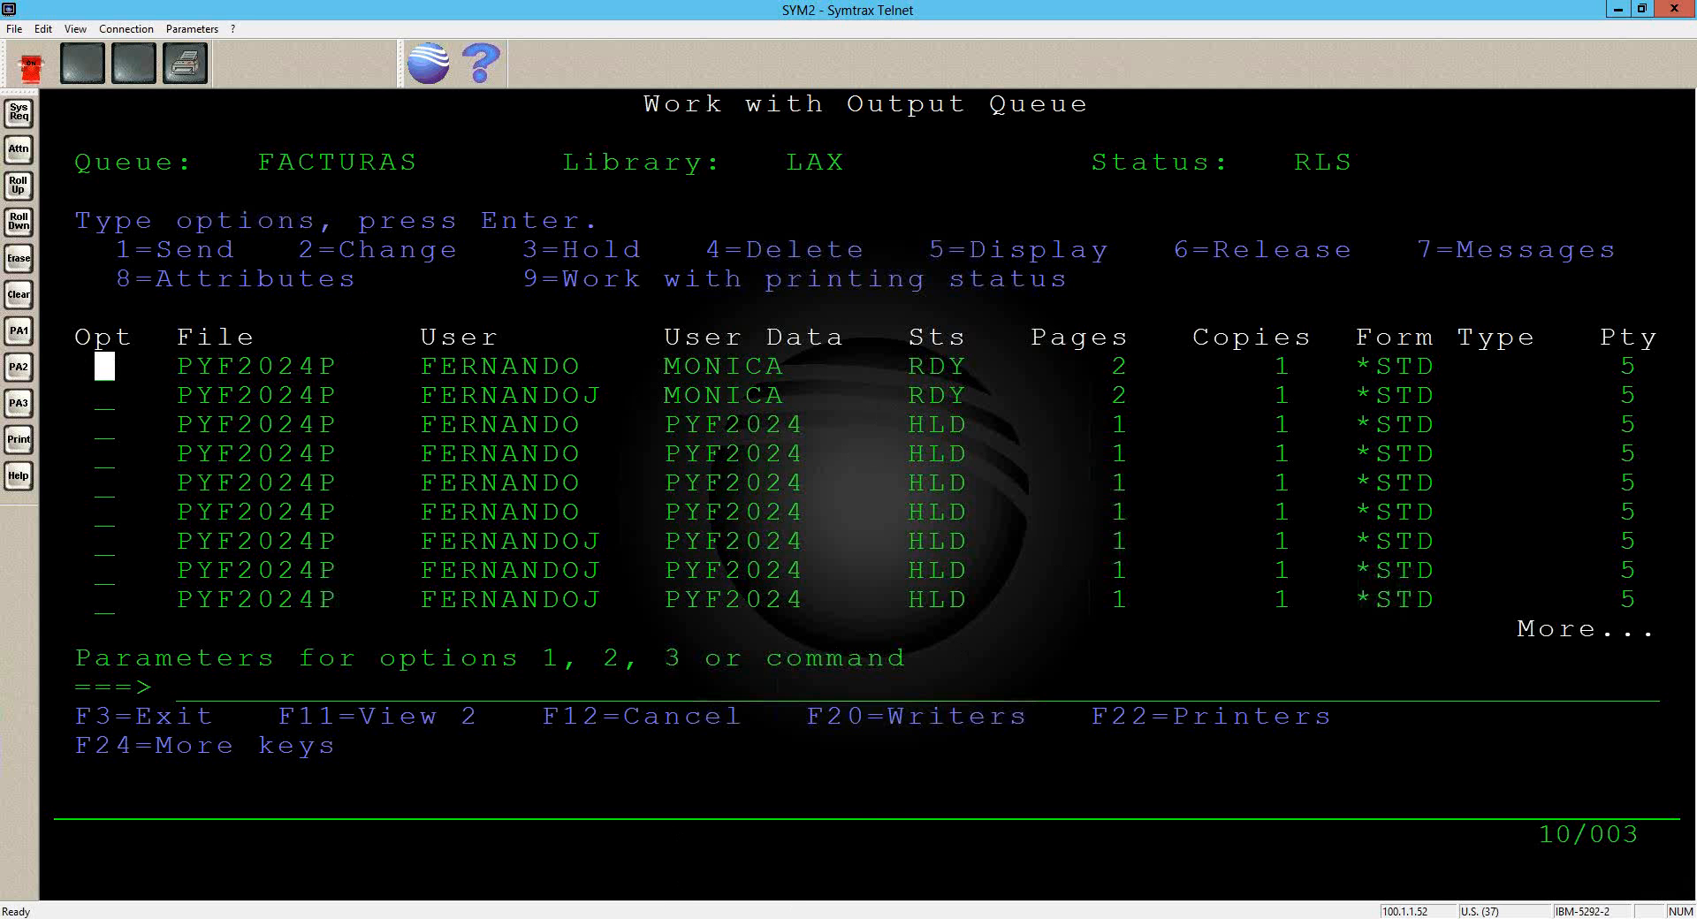
pyautogui.click(707, 918)
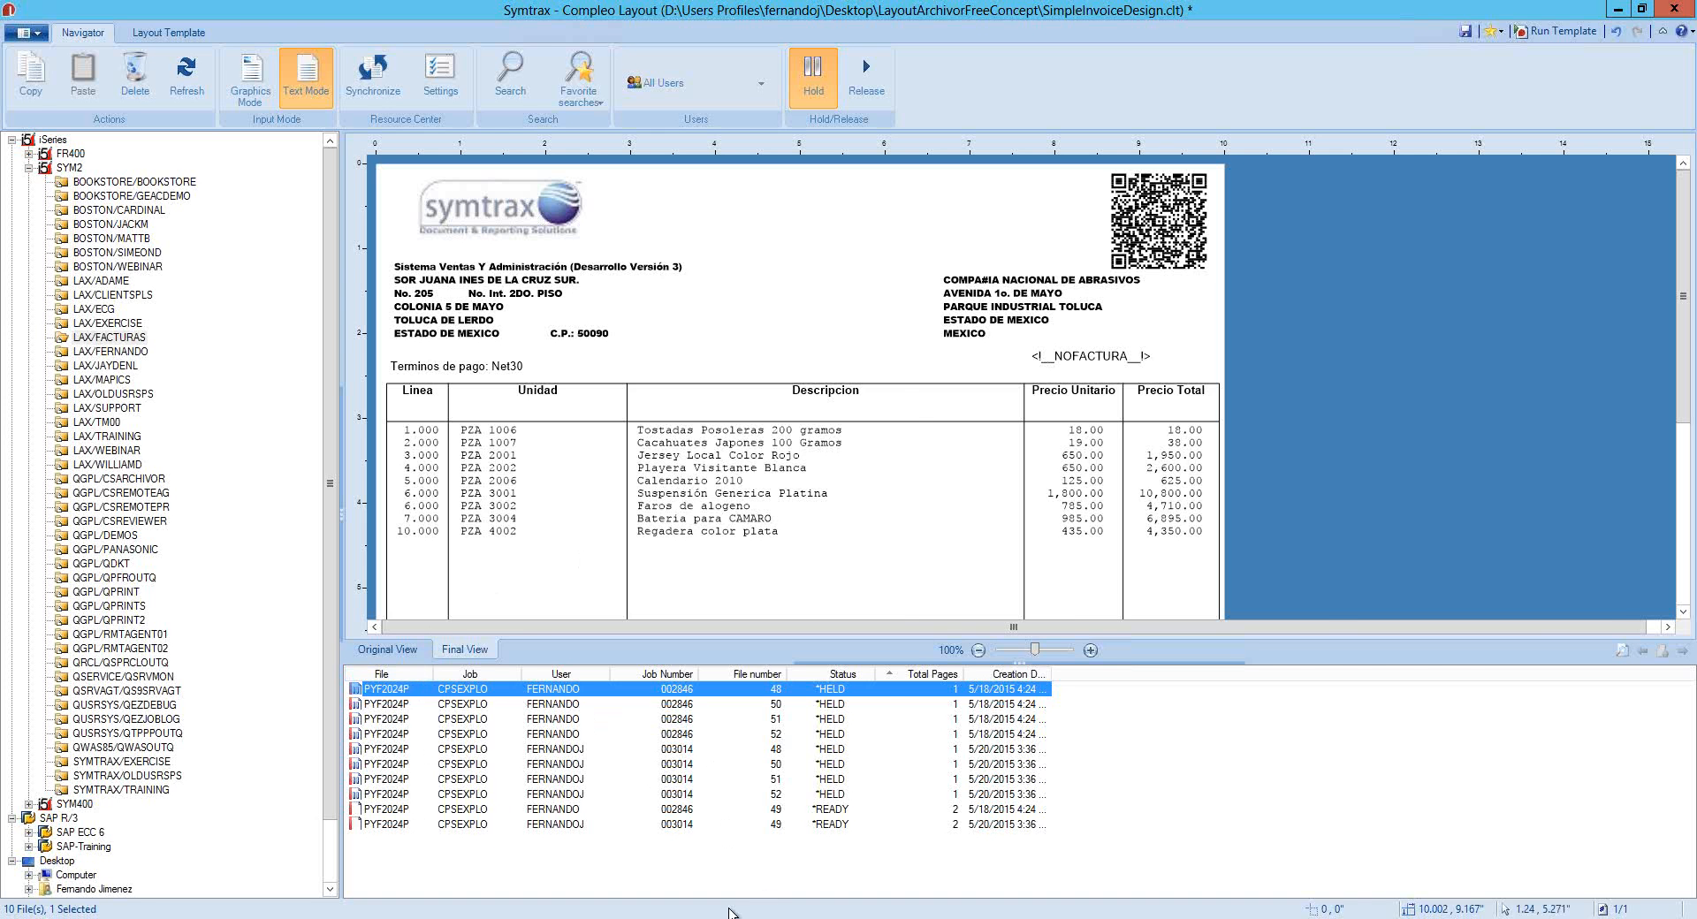
pyautogui.click(760, 918)
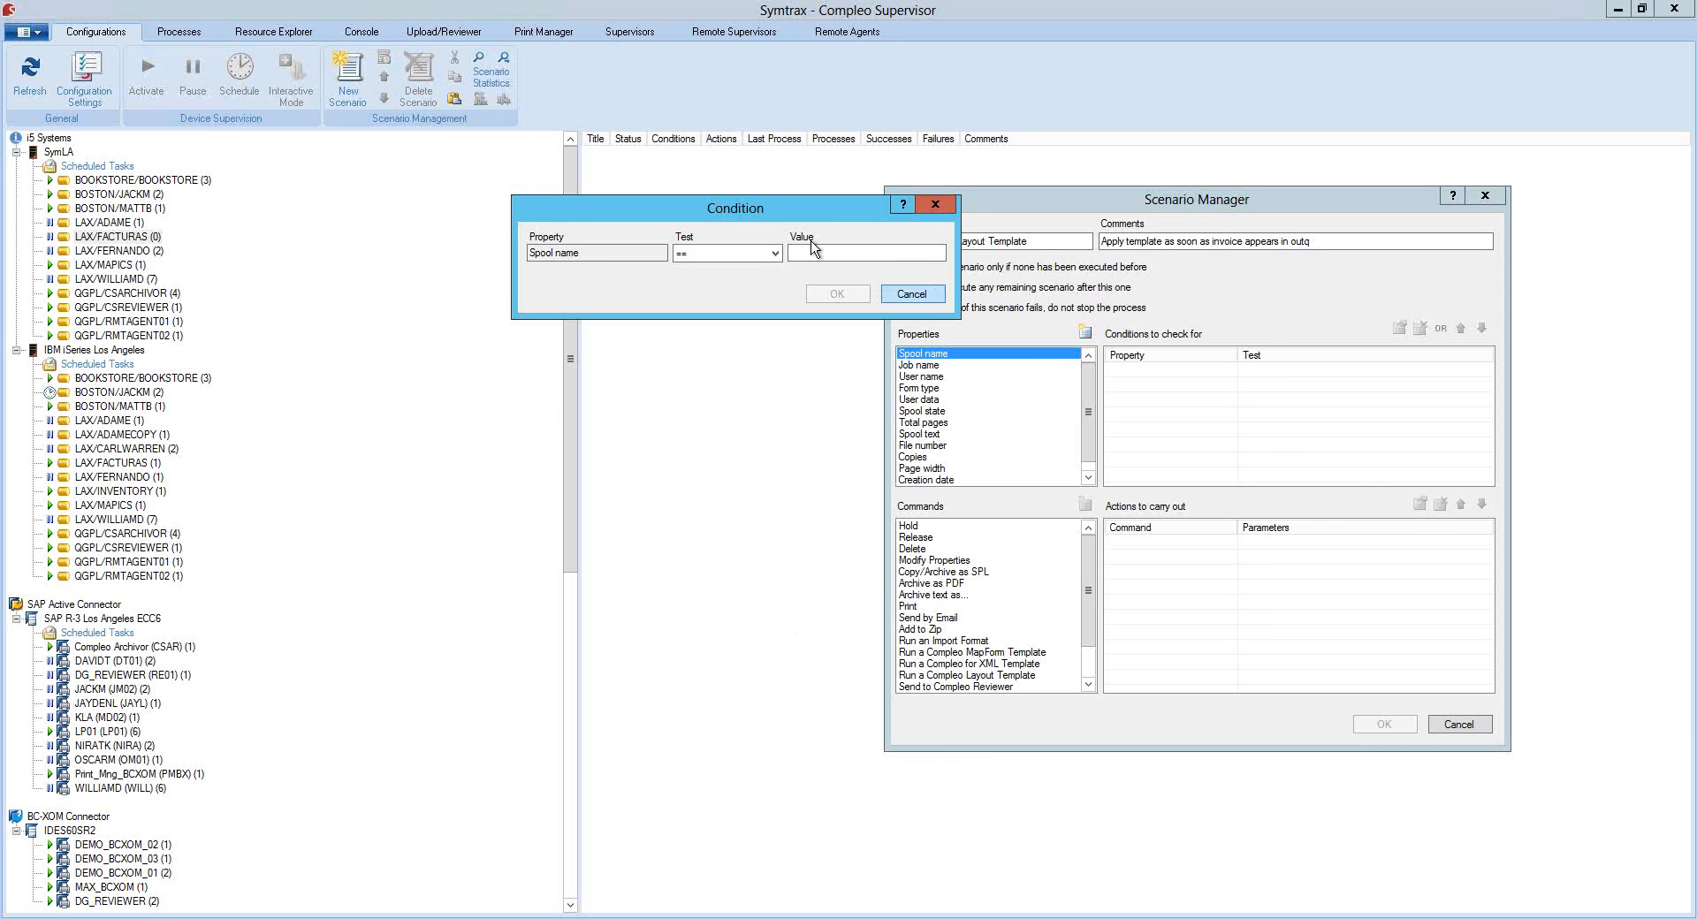
# Complete the Spool name condition with the test "contains" and the value PYF
pyautogui.moveTo(774, 210); pyautogui.dragTo(1190, 529)
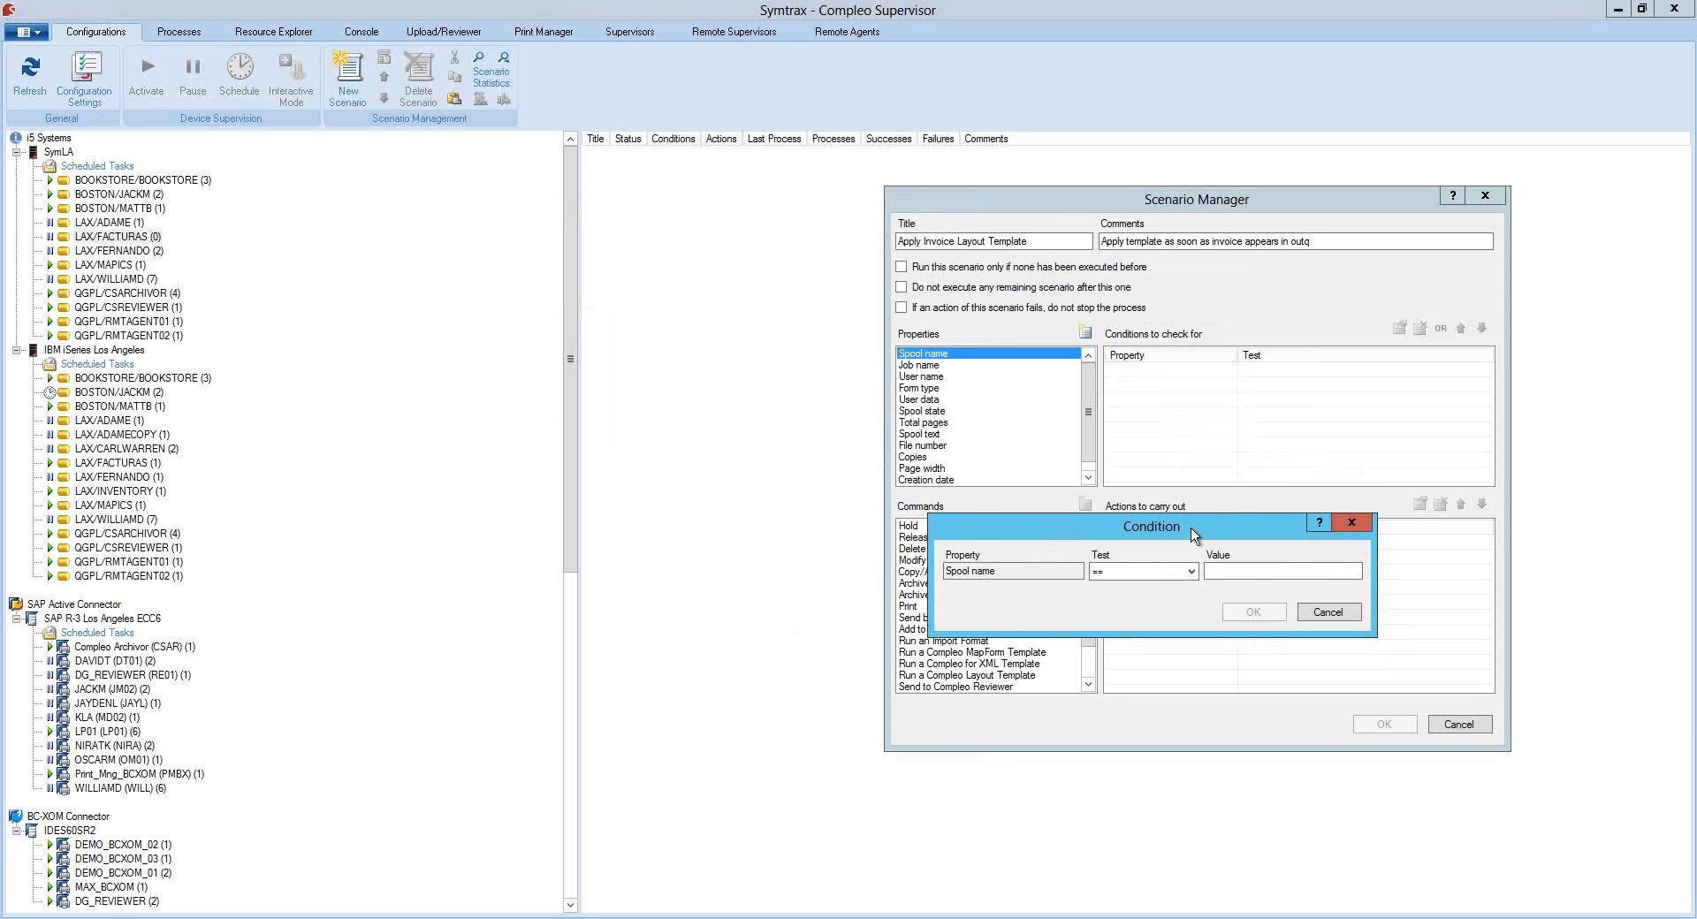
pyautogui.click(1227, 572)
pyautogui.click(522, 918)
pyautogui.write('PYF')
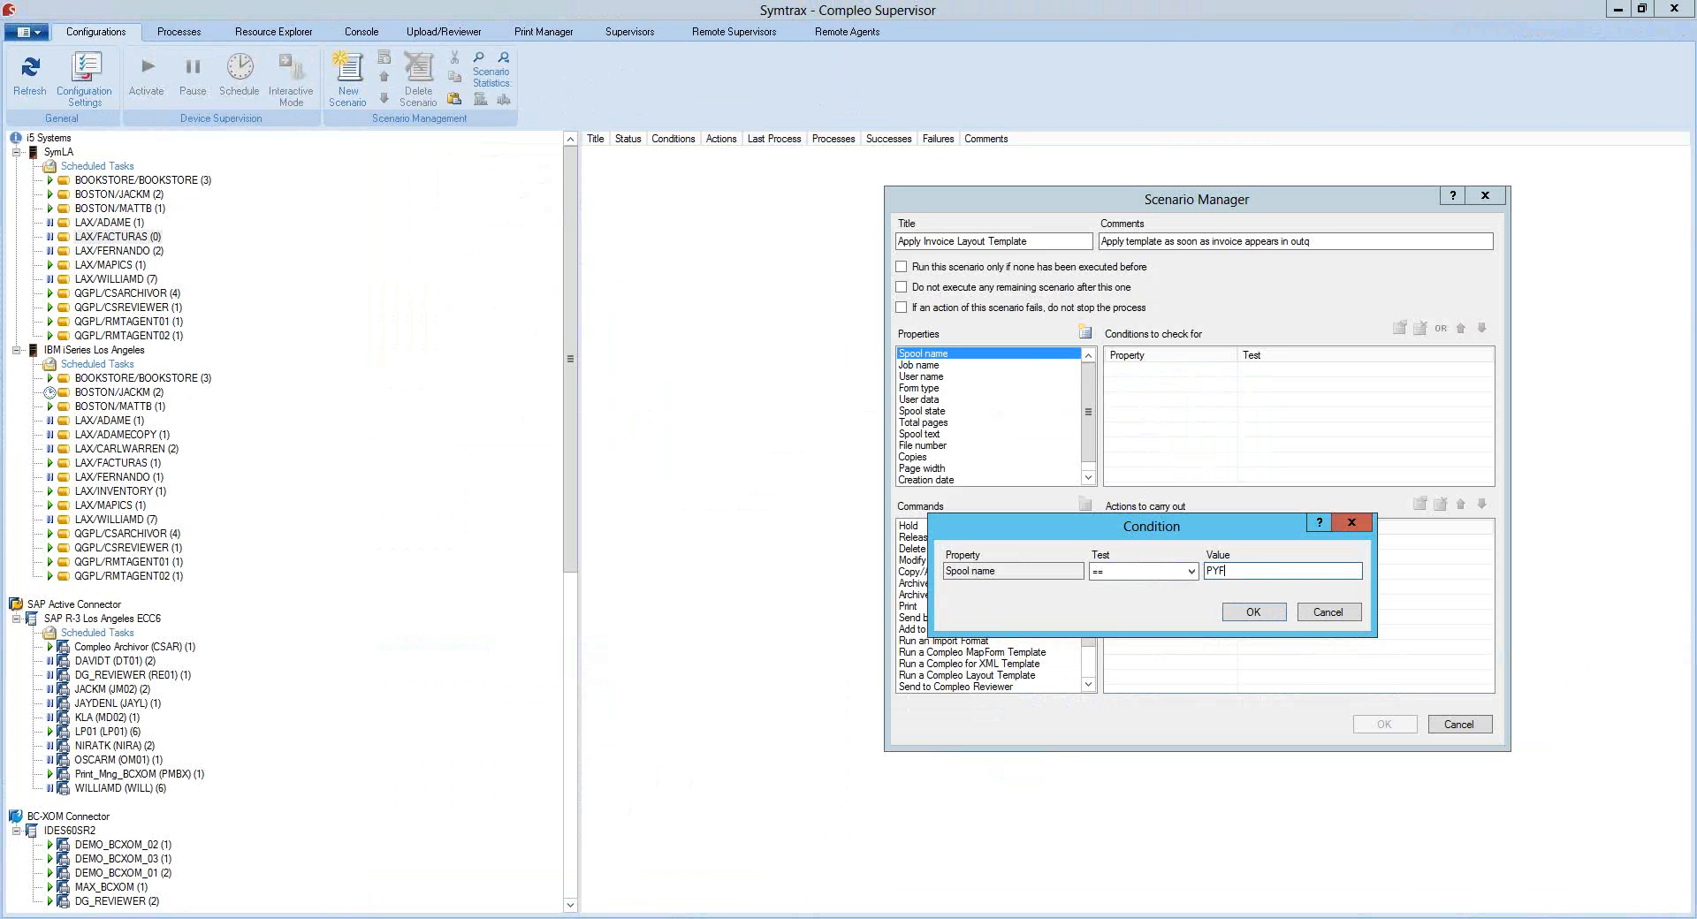
pyautogui.click(1118, 571)
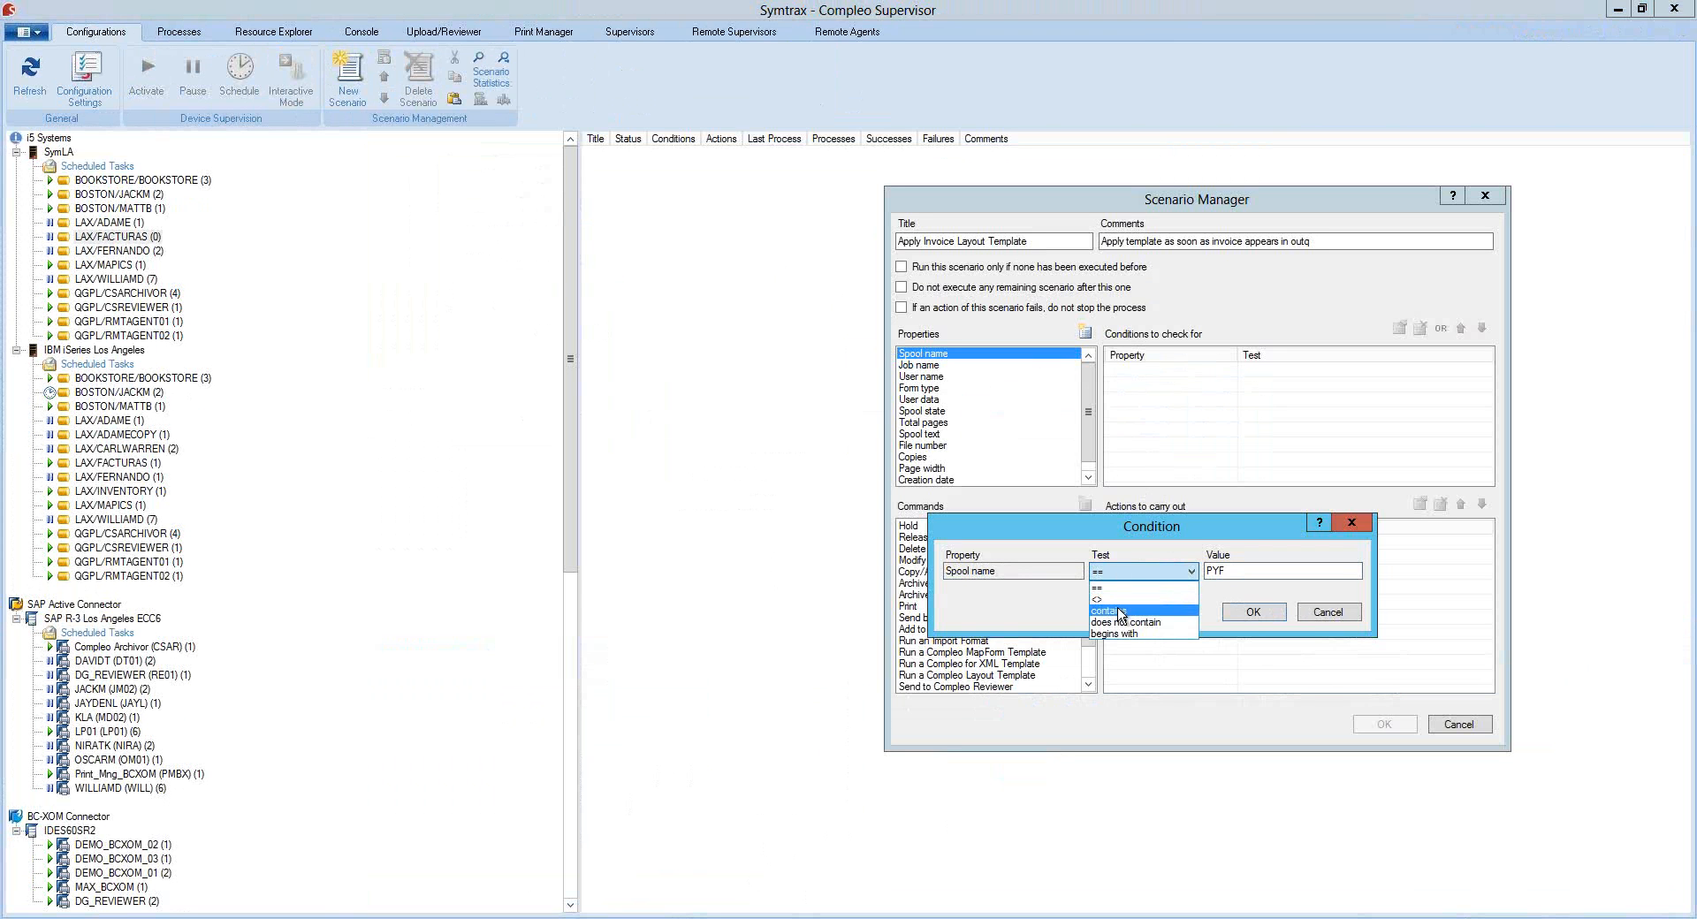
pyautogui.click(1120, 611)
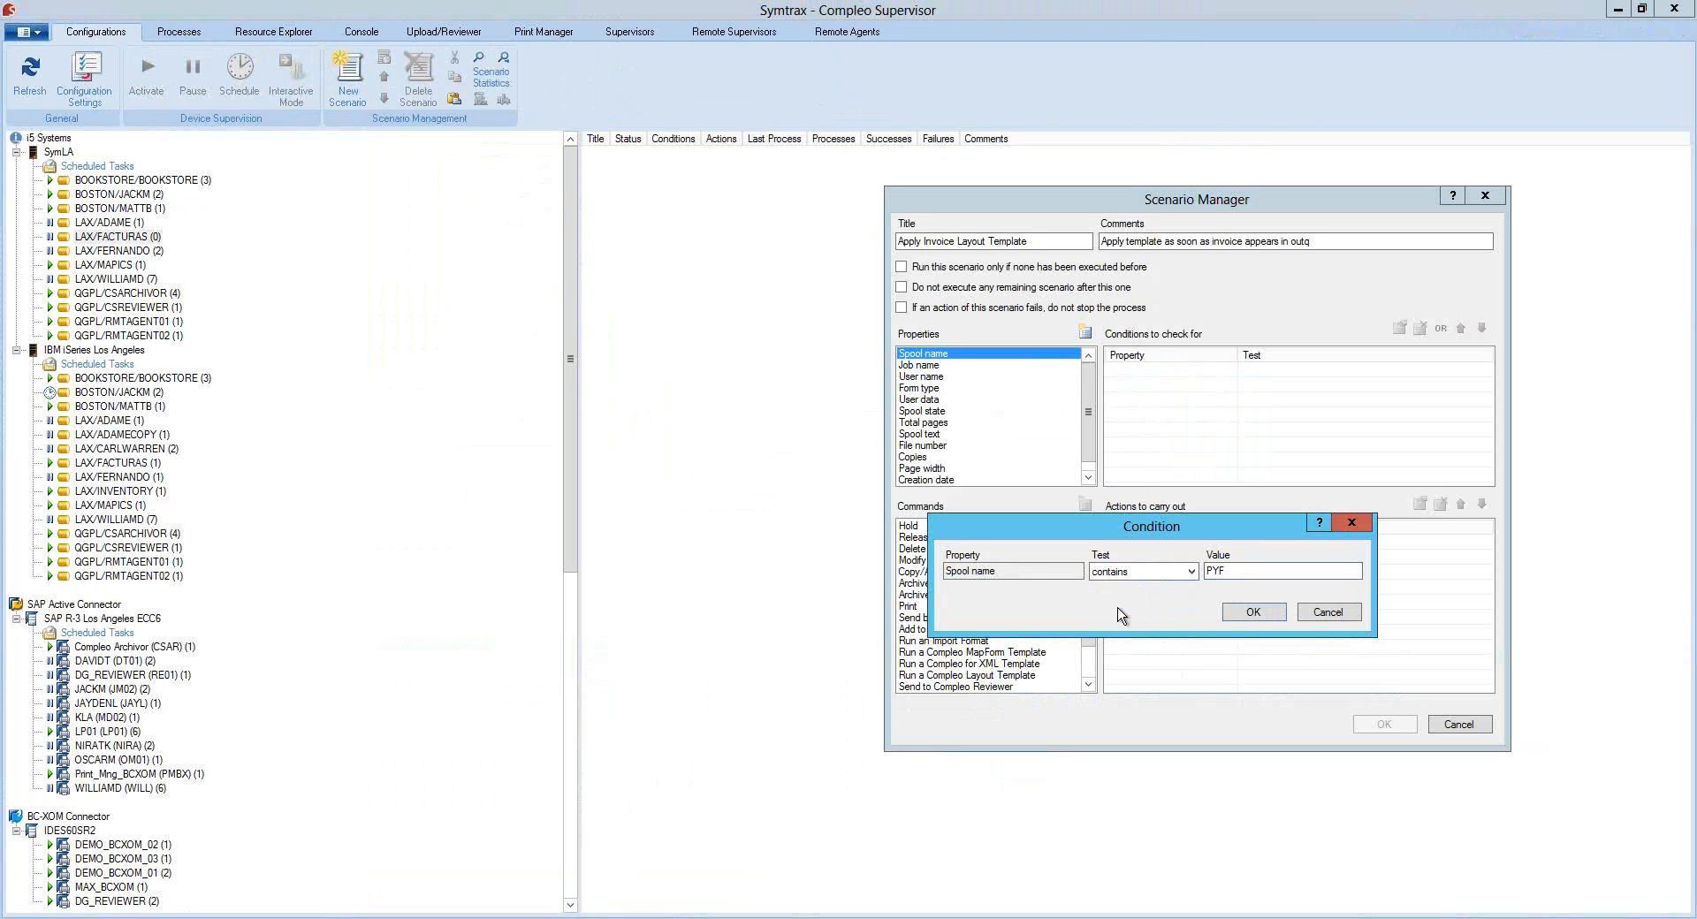
pyautogui.click(1254, 612)
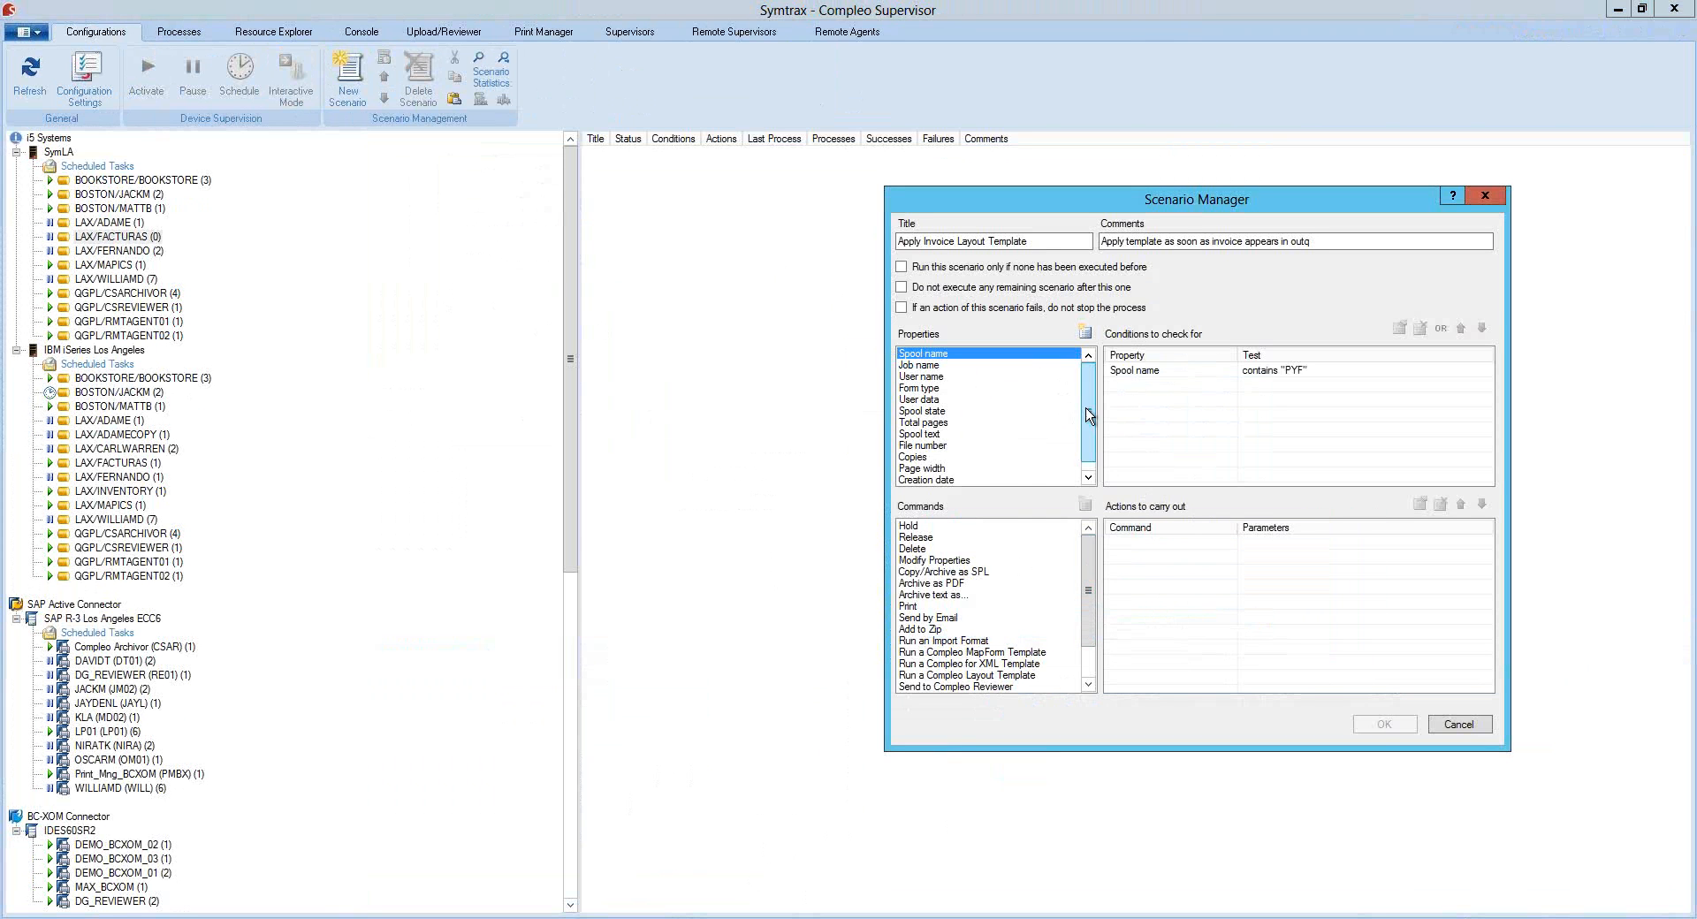
# Review the properties available for conditions, including the Spool text test options and page-restricted search, without adding another condition
pyautogui.moveTo(1089, 417)
pyautogui.mouseDown()
pyautogui.moveTo(1088, 453)
pyautogui.moveTo(1089, 391)
pyautogui.mouseUp()
pyautogui.click(924, 366)
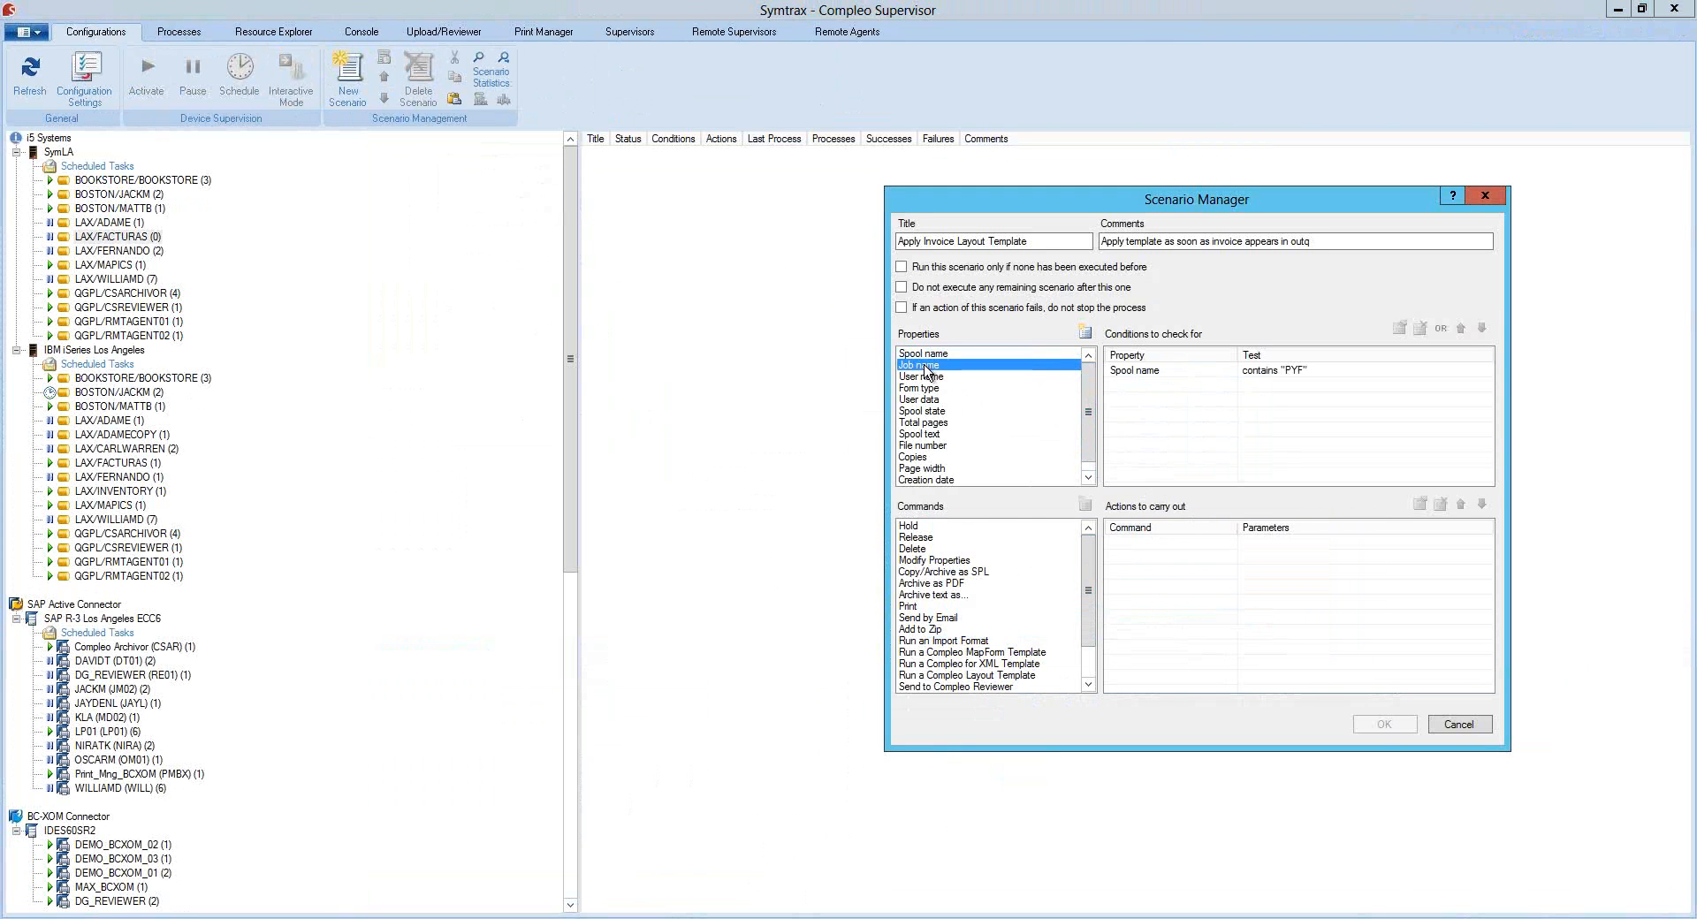
pyautogui.click(921, 378)
pyautogui.click(921, 389)
pyautogui.click(940, 401)
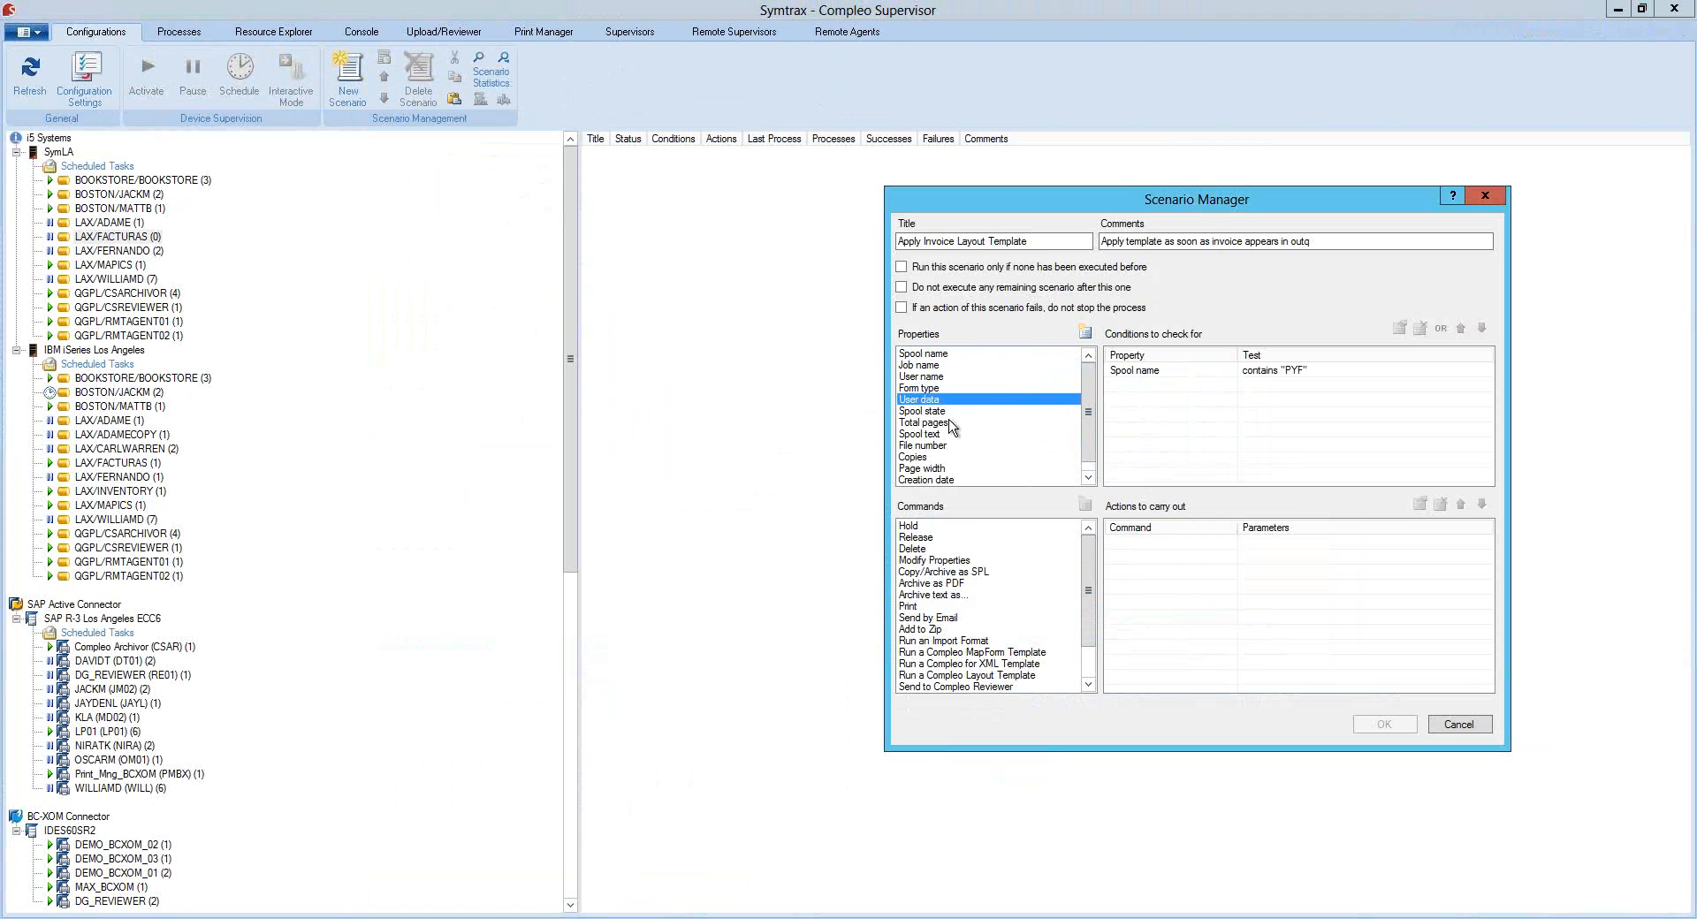
pyautogui.click(933, 436)
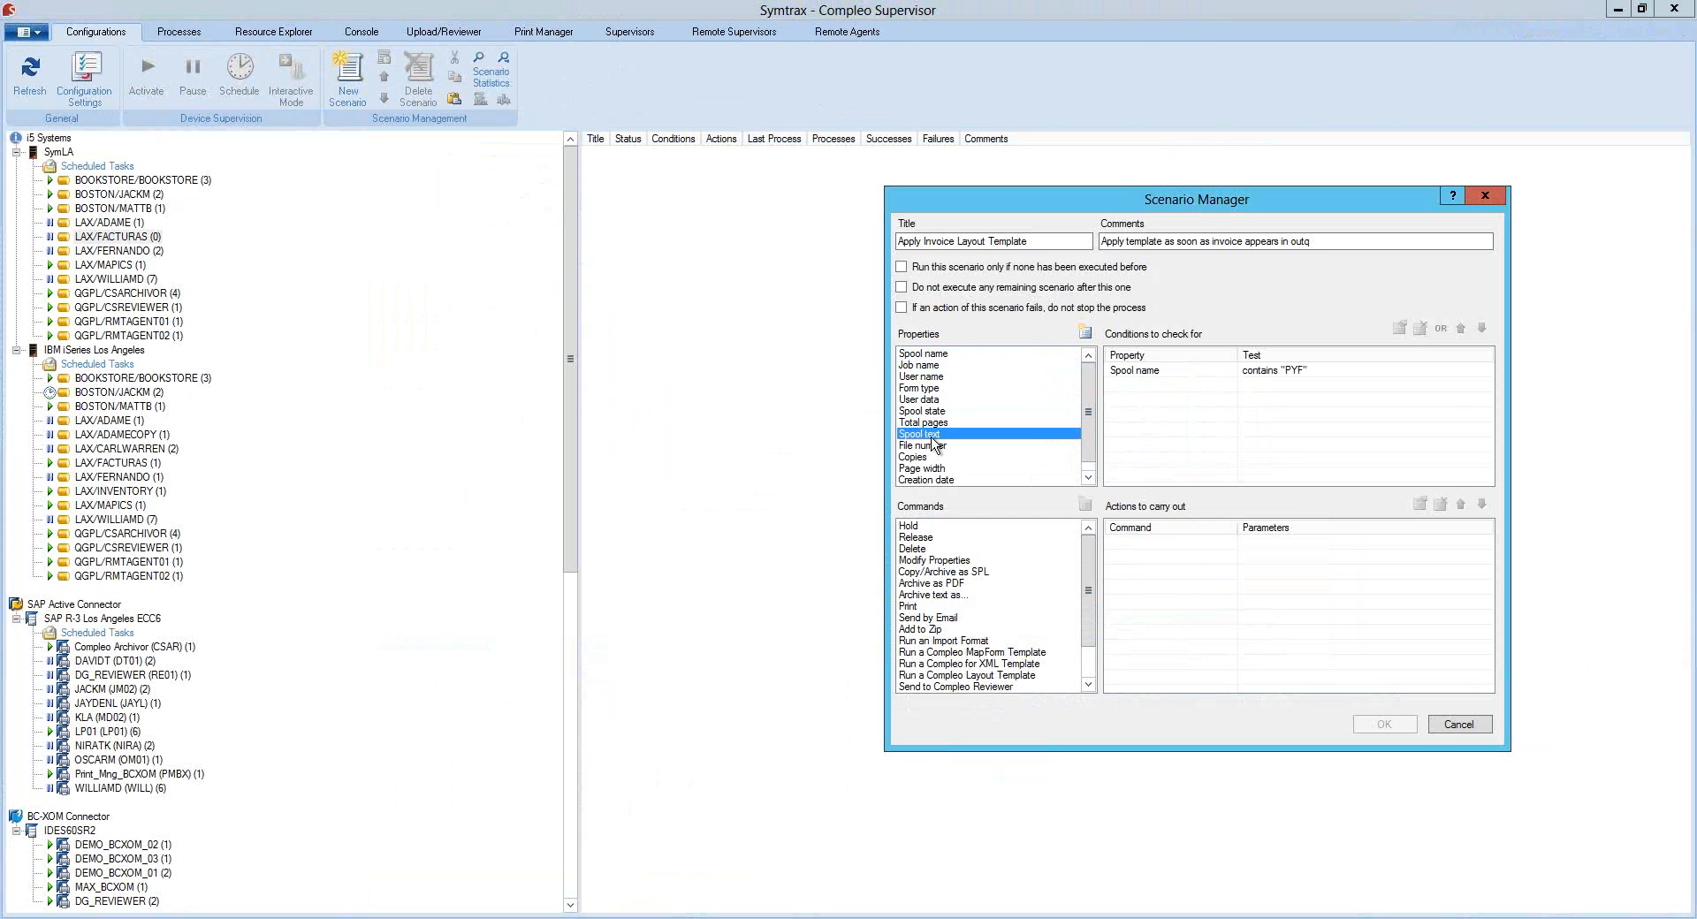
pyautogui.doubleClick(935, 437)
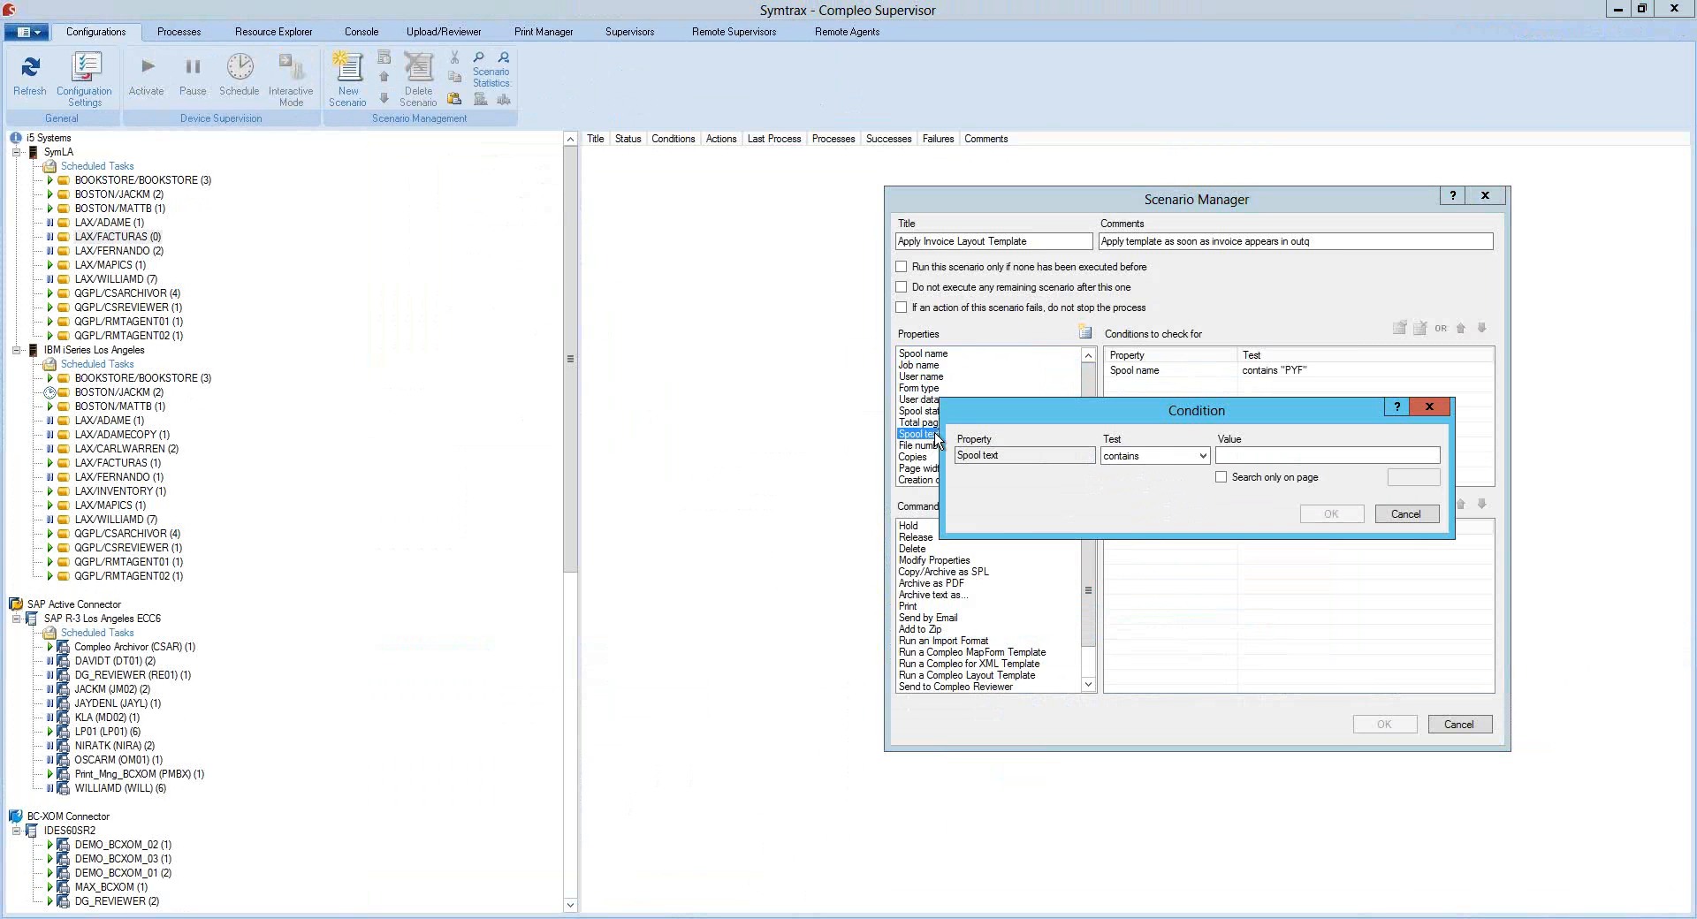
pyautogui.click(1165, 464)
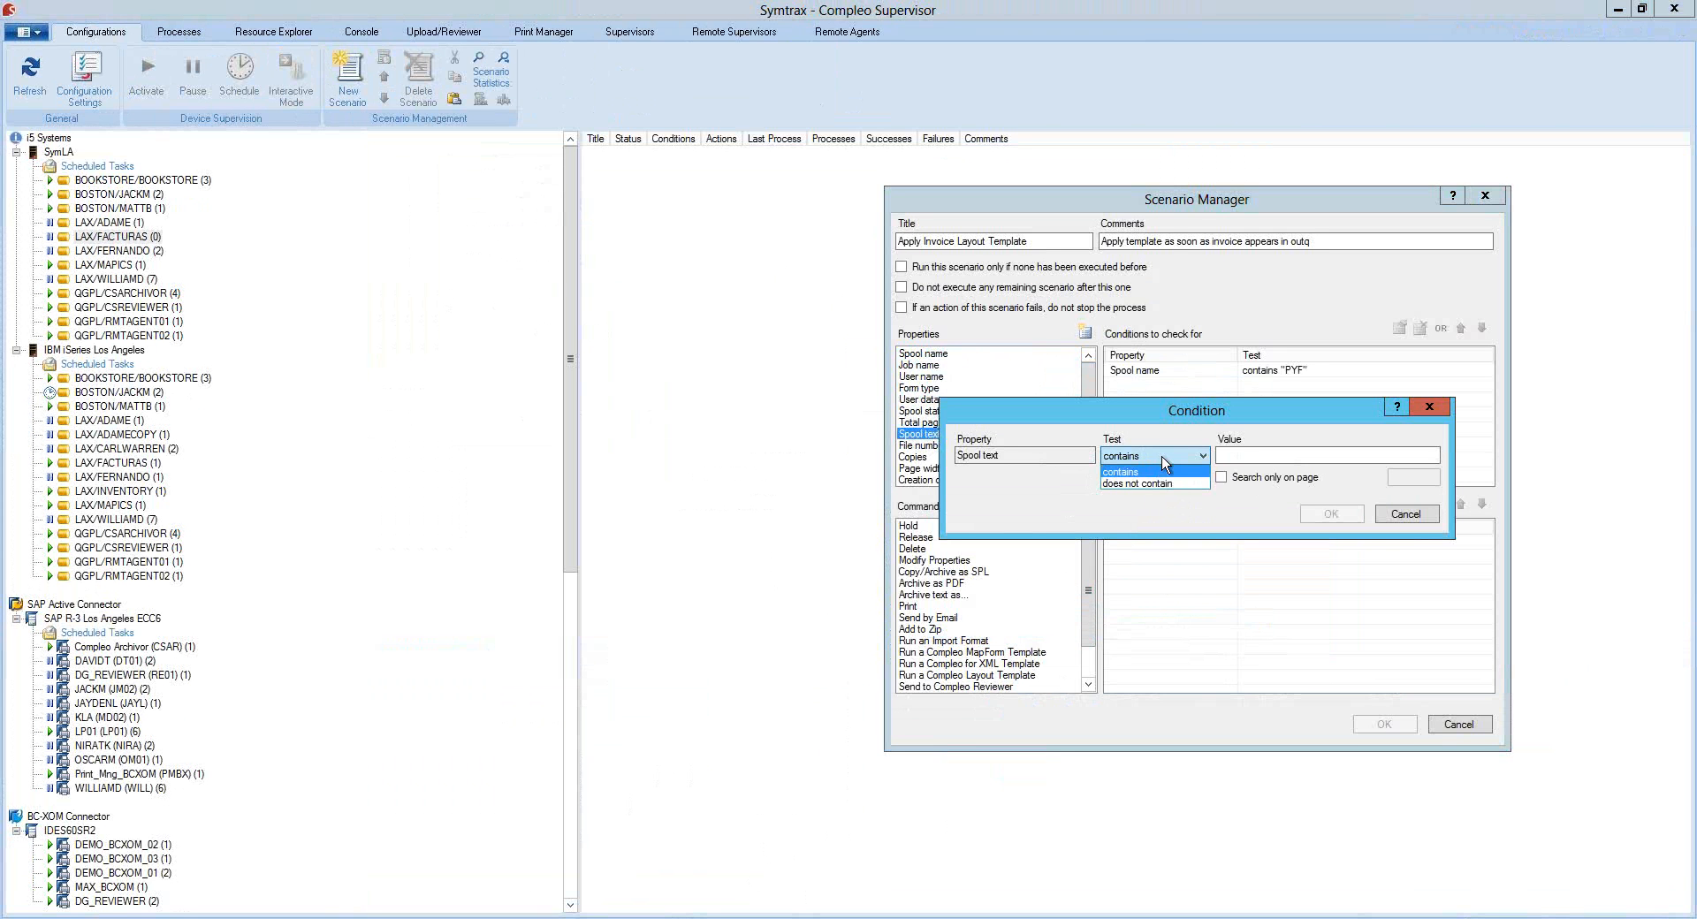
pyautogui.click(1270, 460)
pyautogui.click(1235, 478)
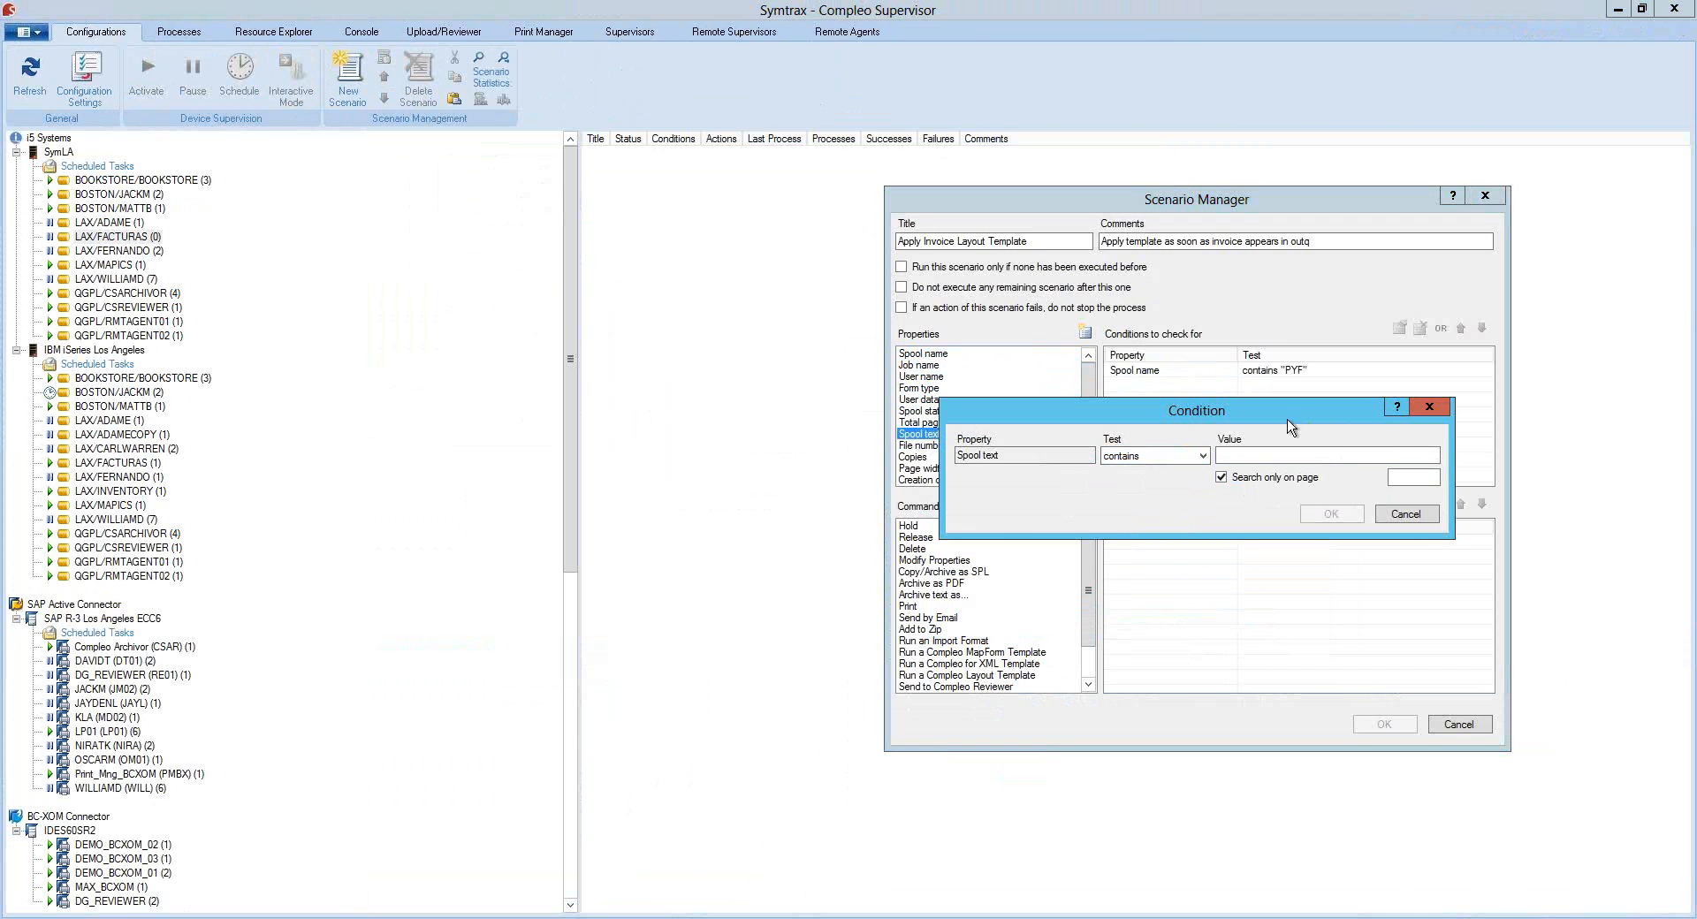
pyautogui.click(1430, 407)
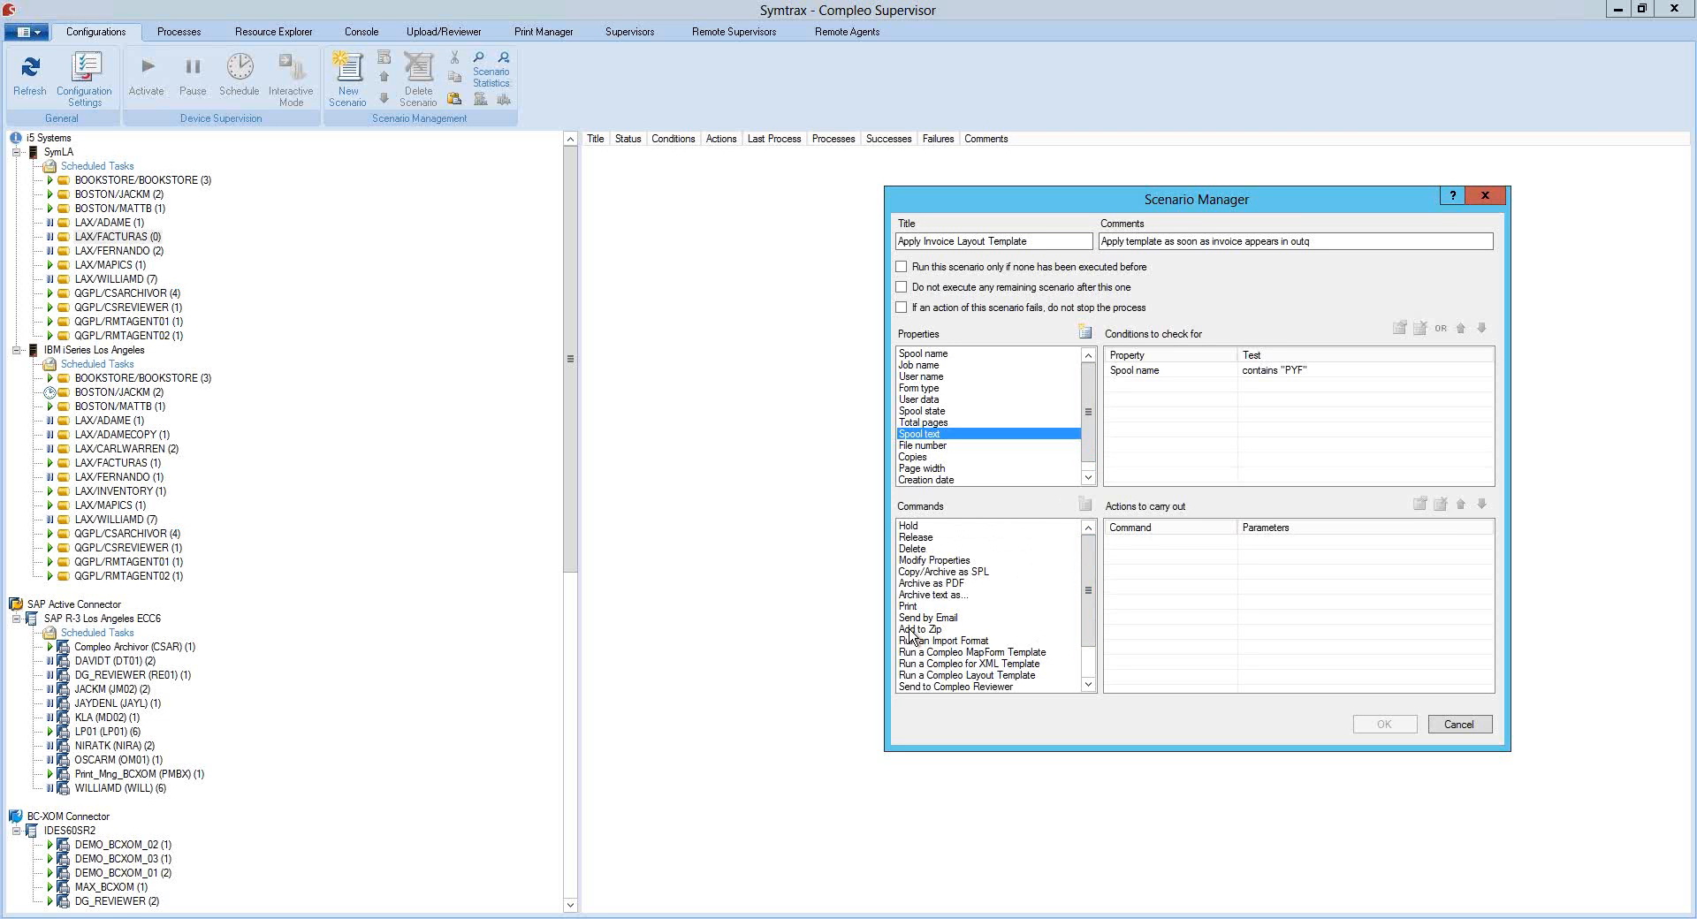
# Review the commands available as scenario actions, from releasing and deleting spools to archiving, emailing and running templates
pyautogui.click(927, 676)
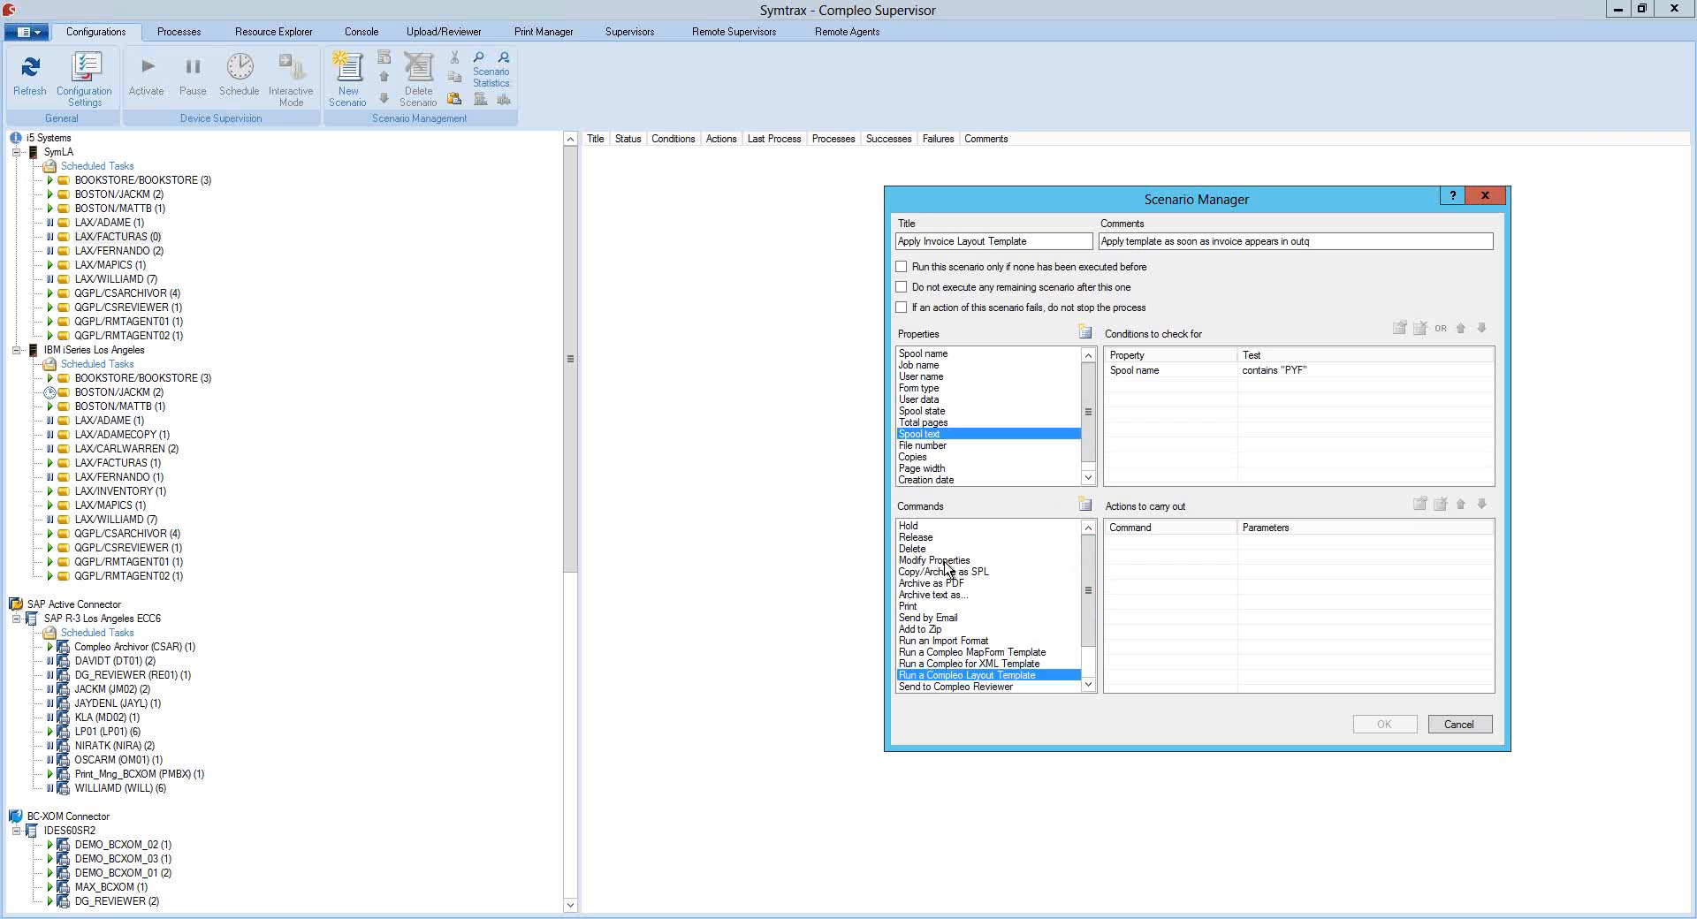
pyautogui.click(930, 536)
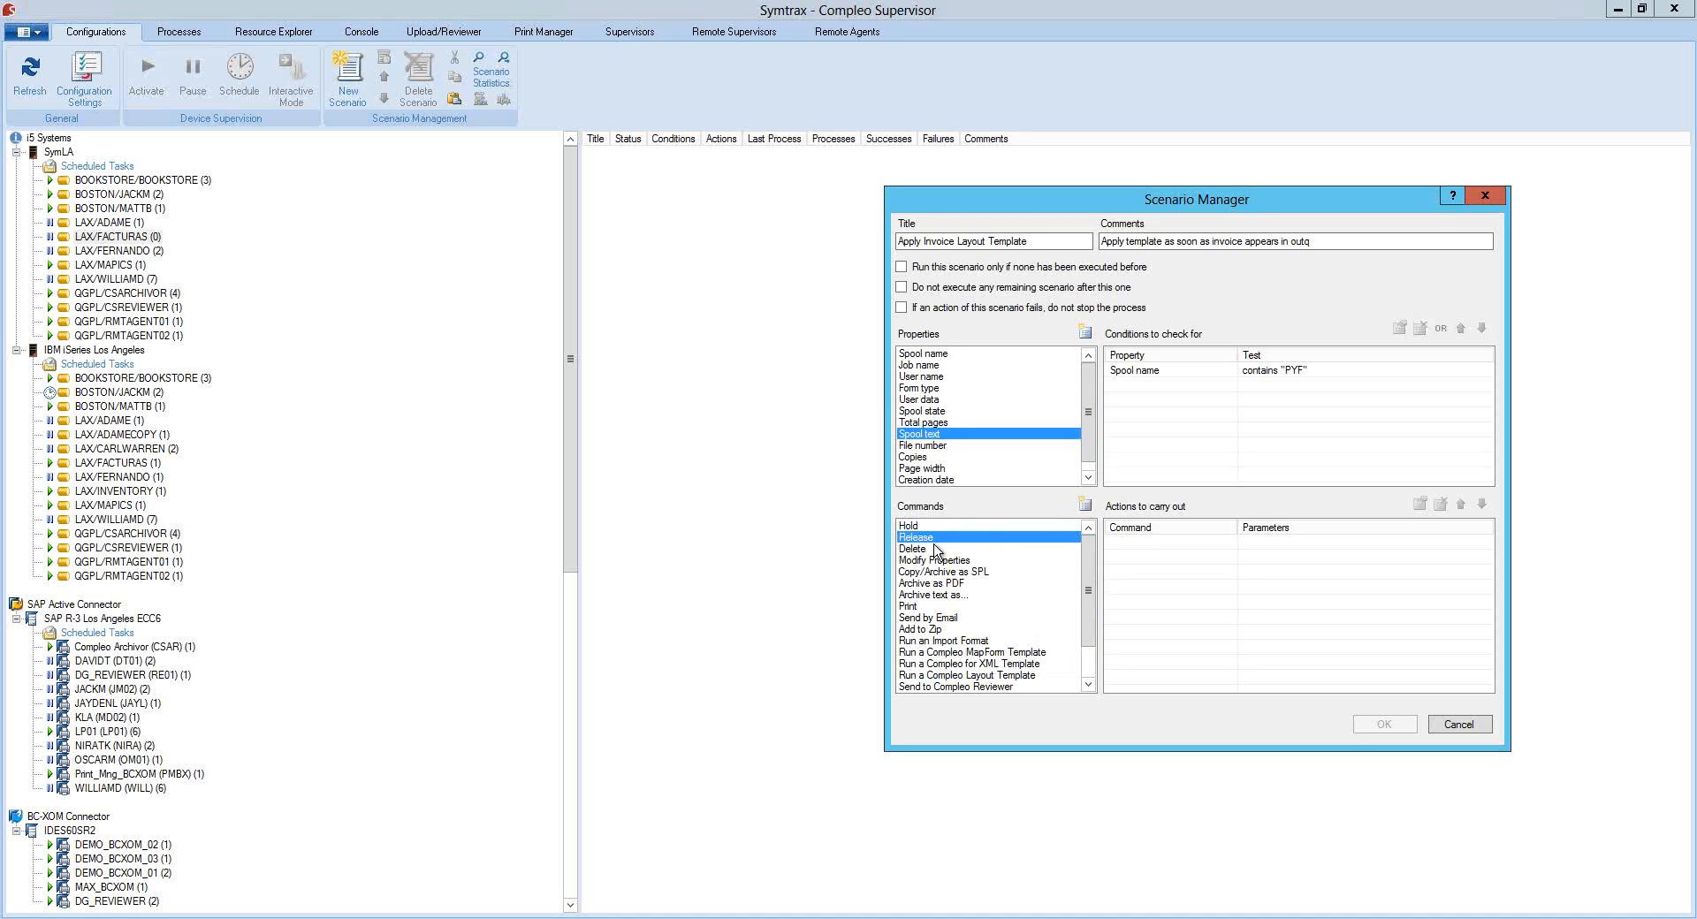
pyautogui.click(930, 551)
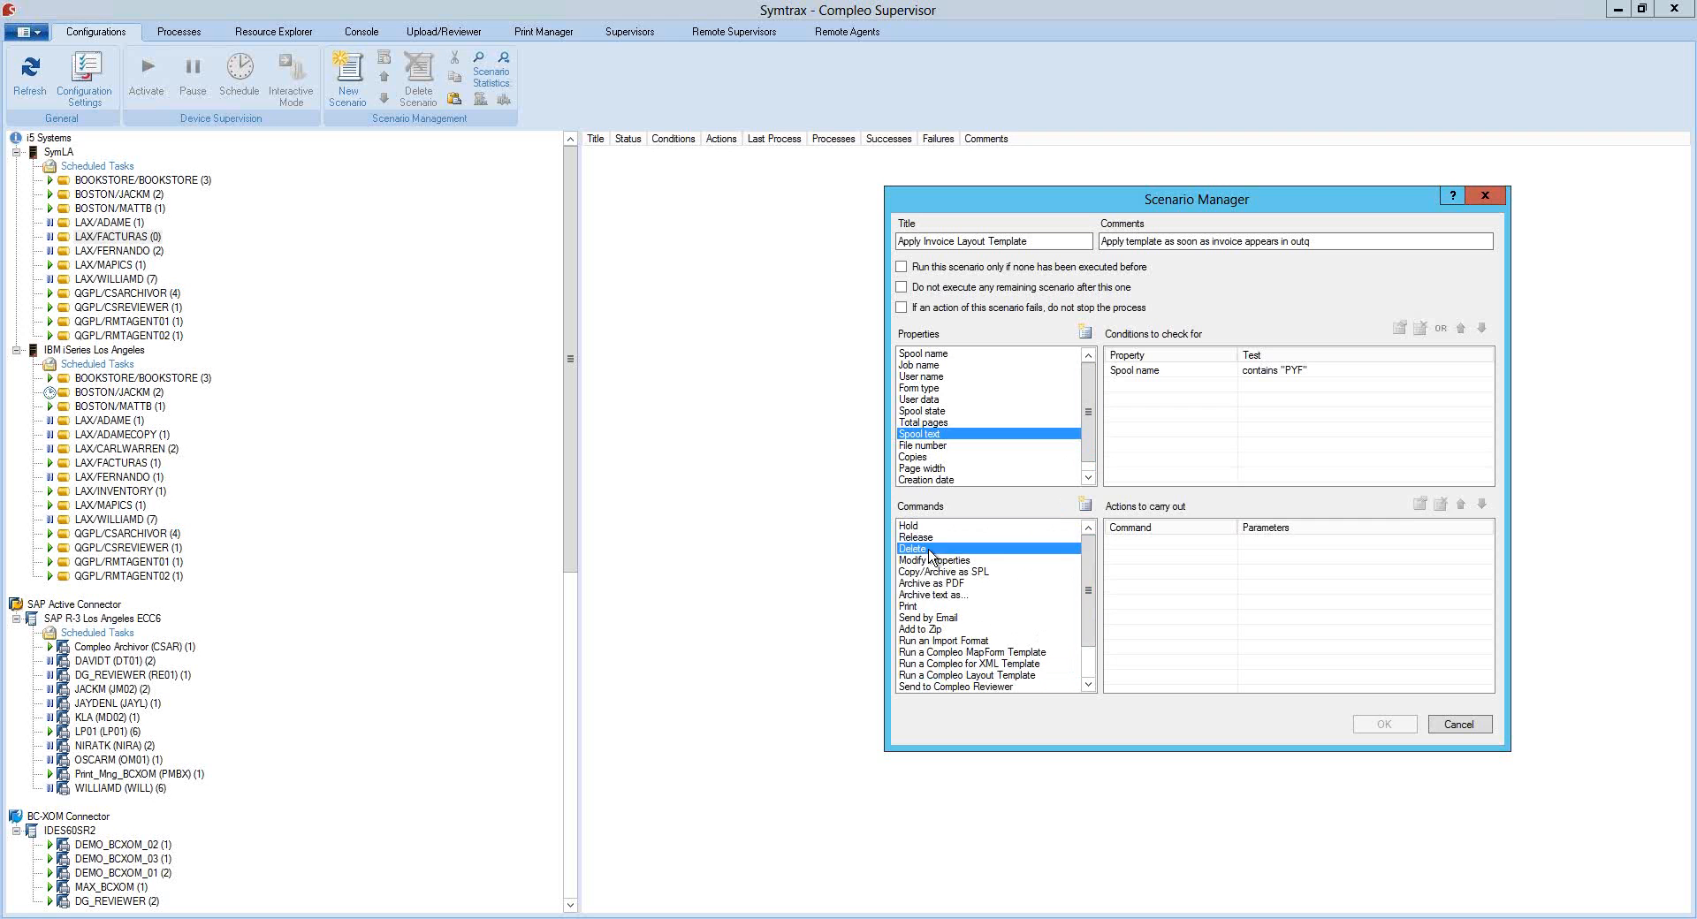
pyautogui.click(949, 560)
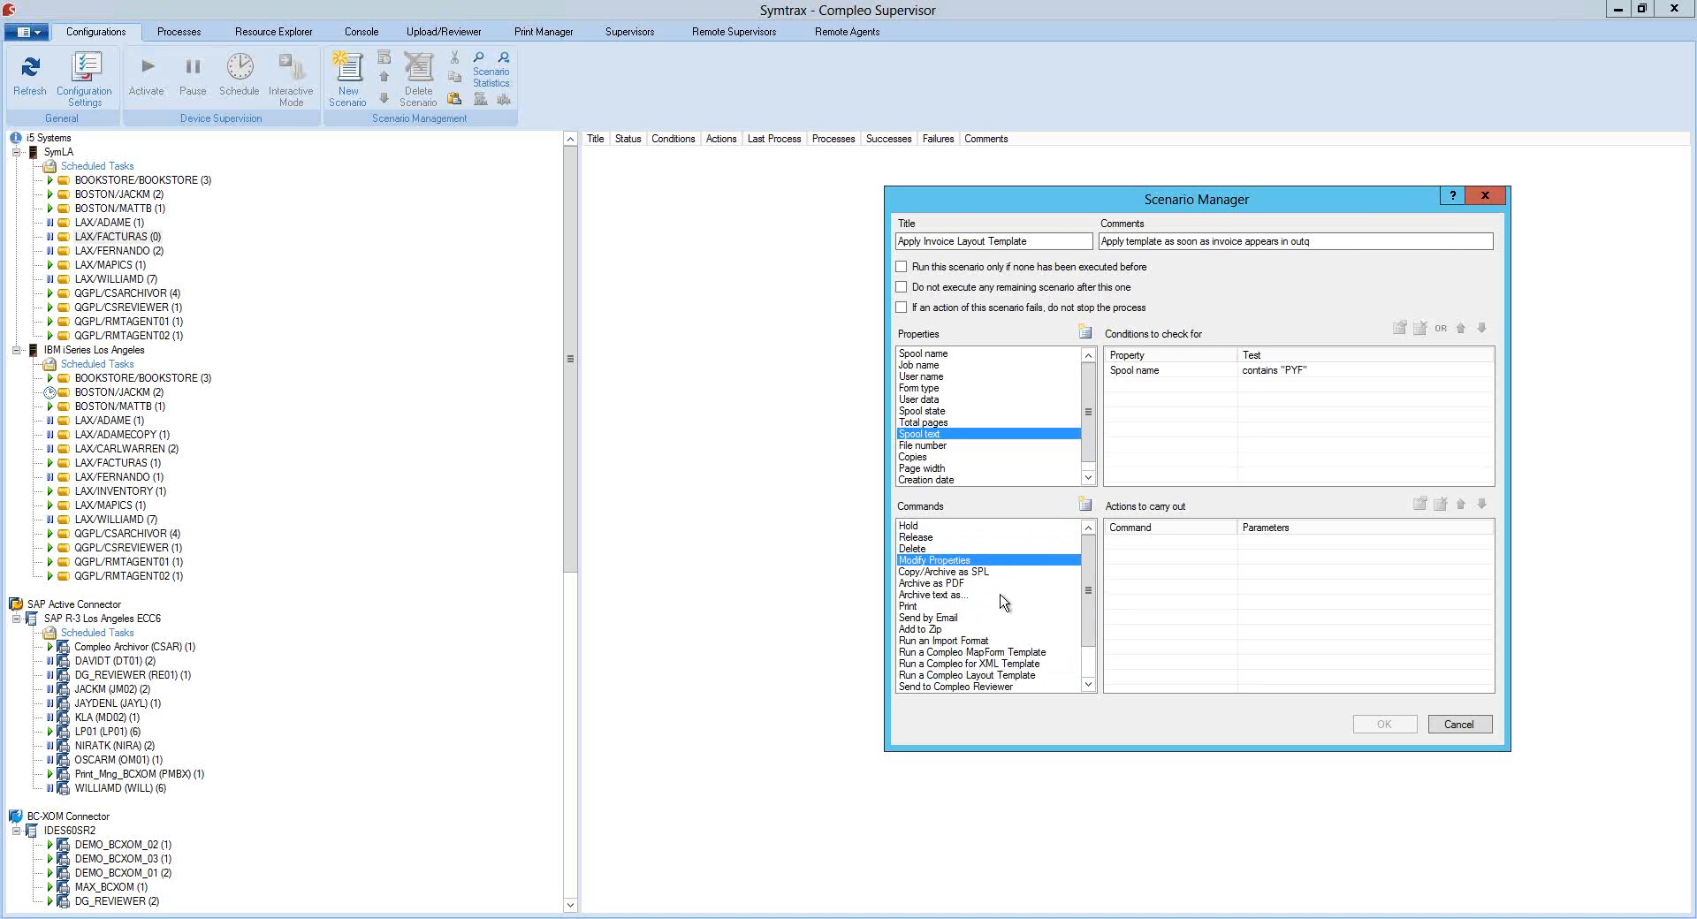
pyautogui.click(952, 585)
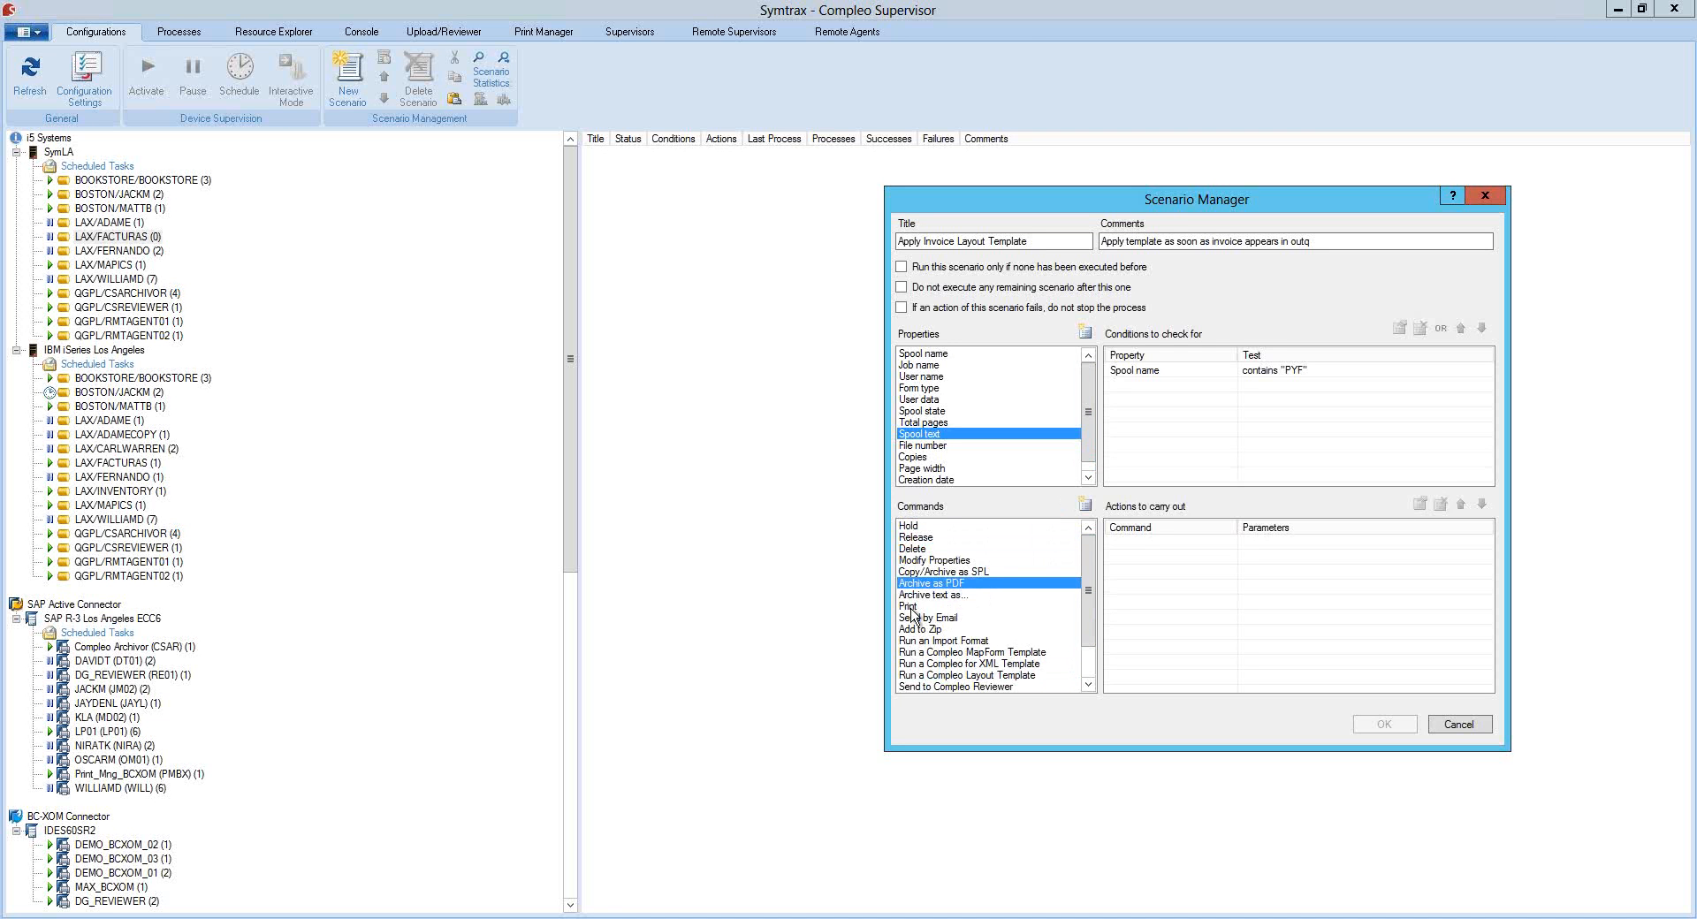
pyautogui.click(962, 619)
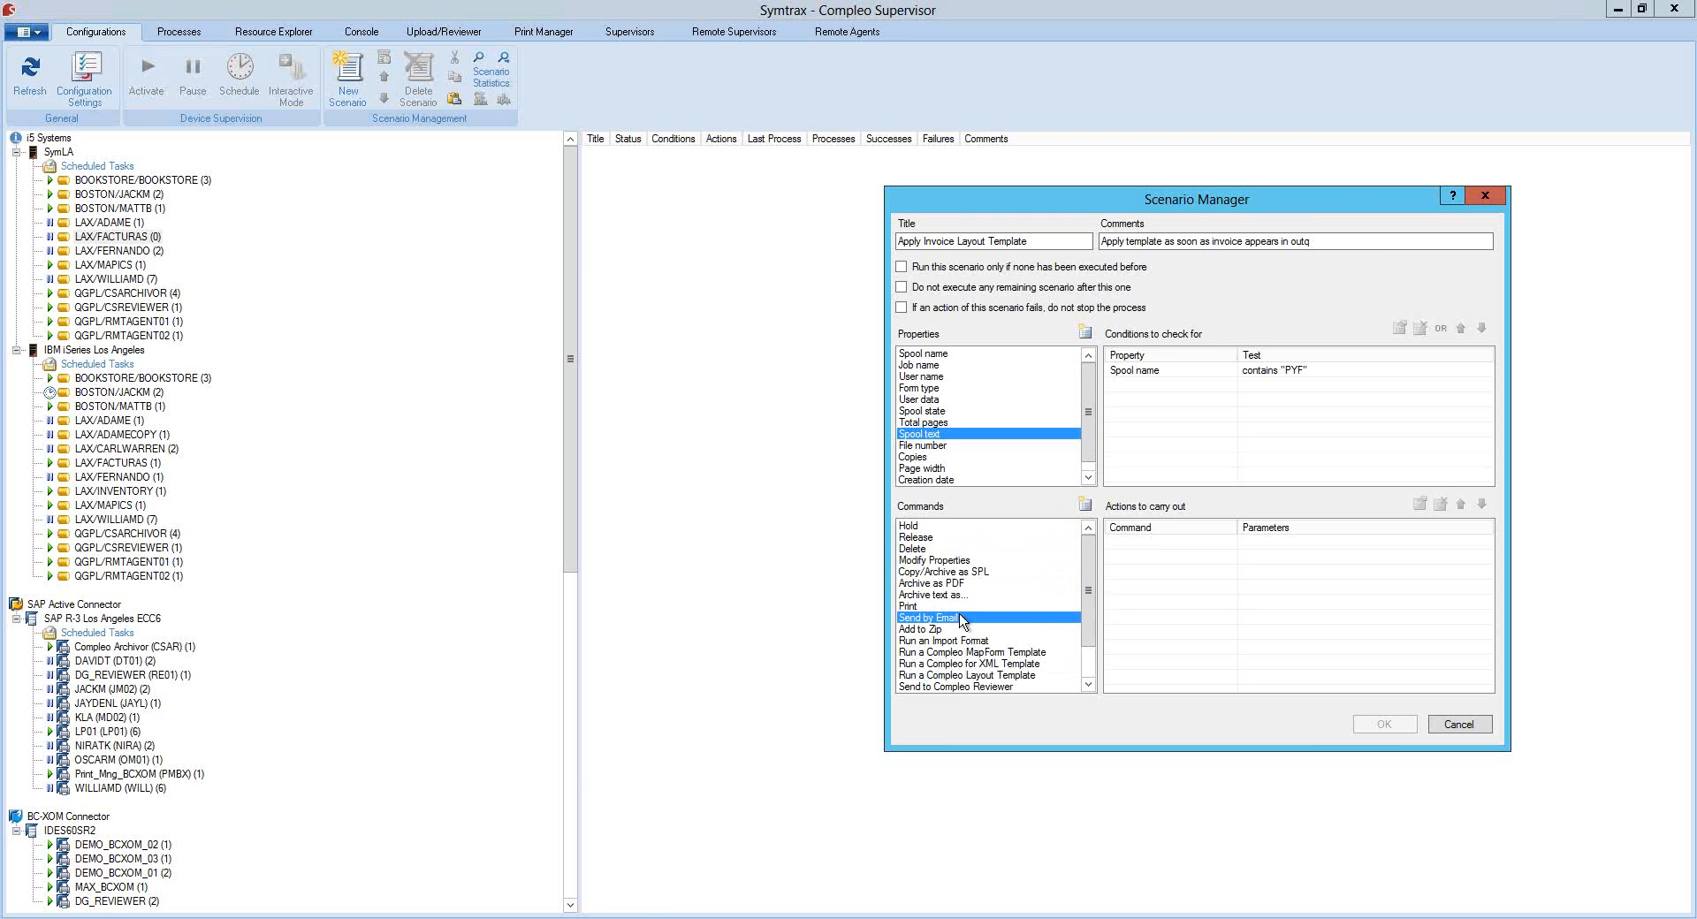
pyautogui.click(999, 642)
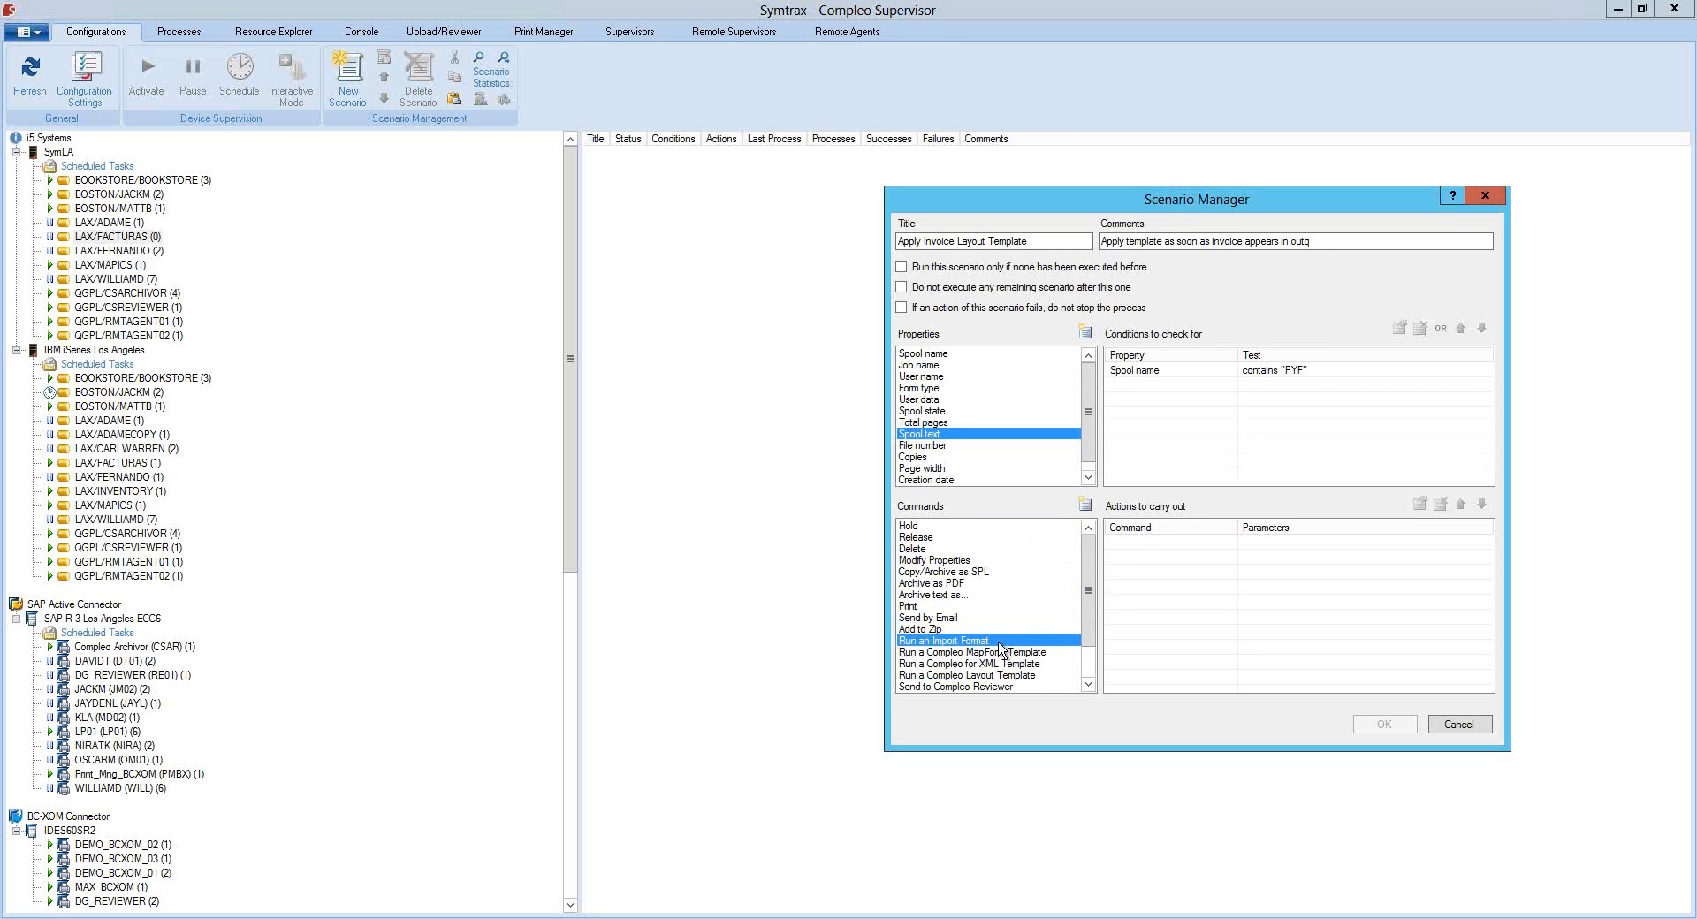
pyautogui.click(1021, 655)
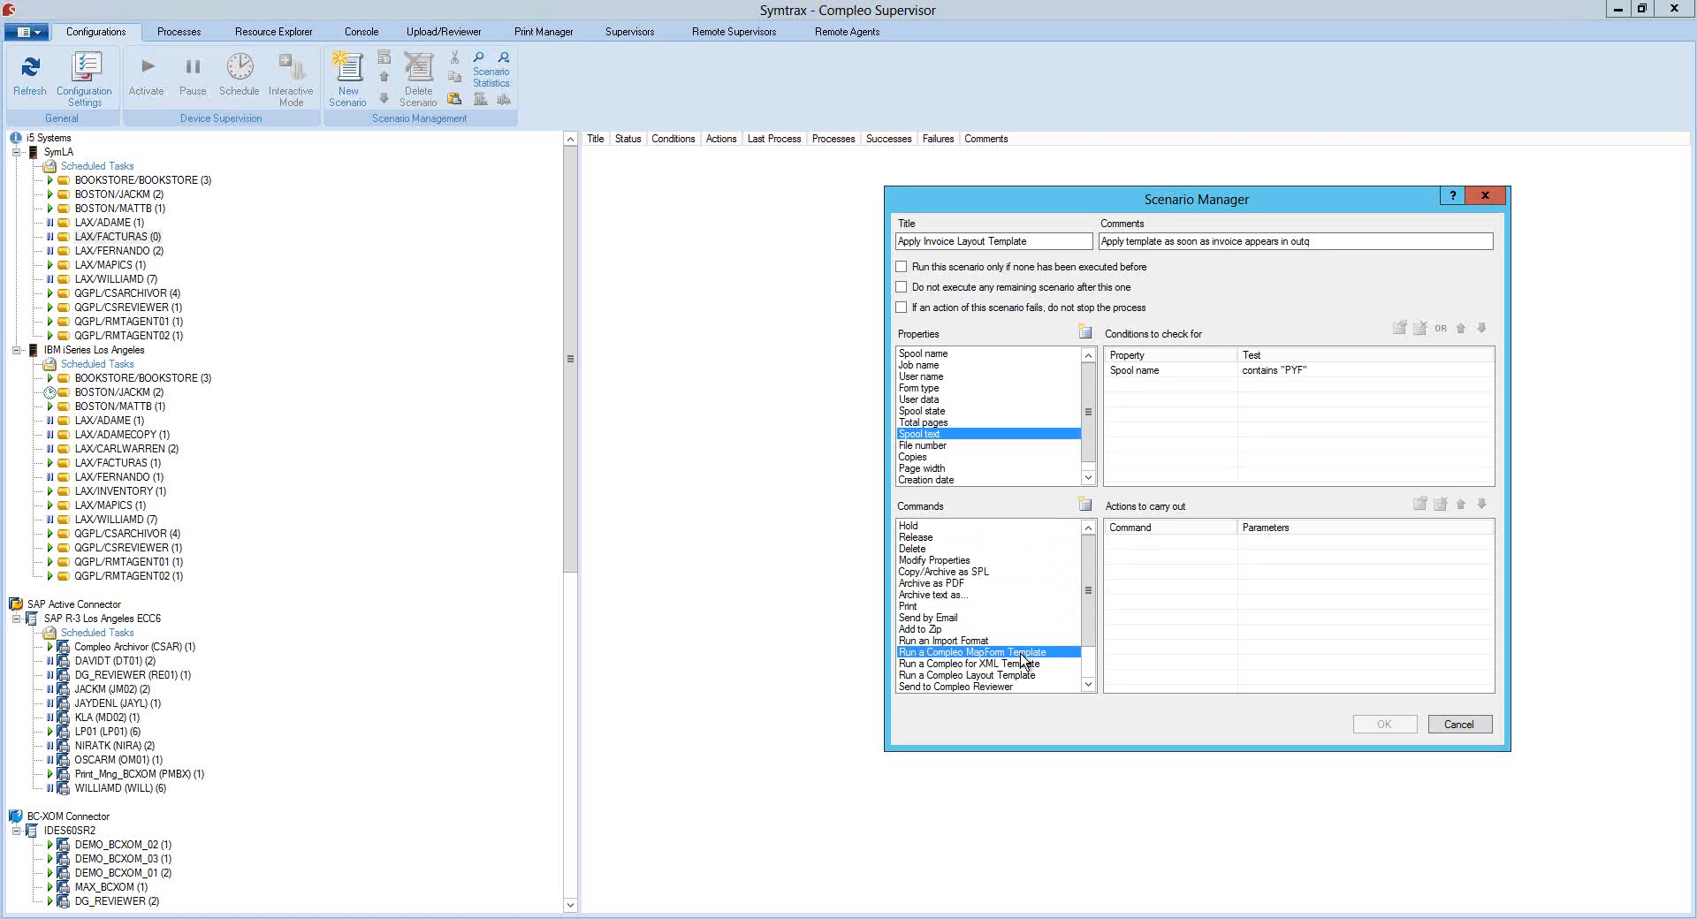
pyautogui.click(1022, 667)
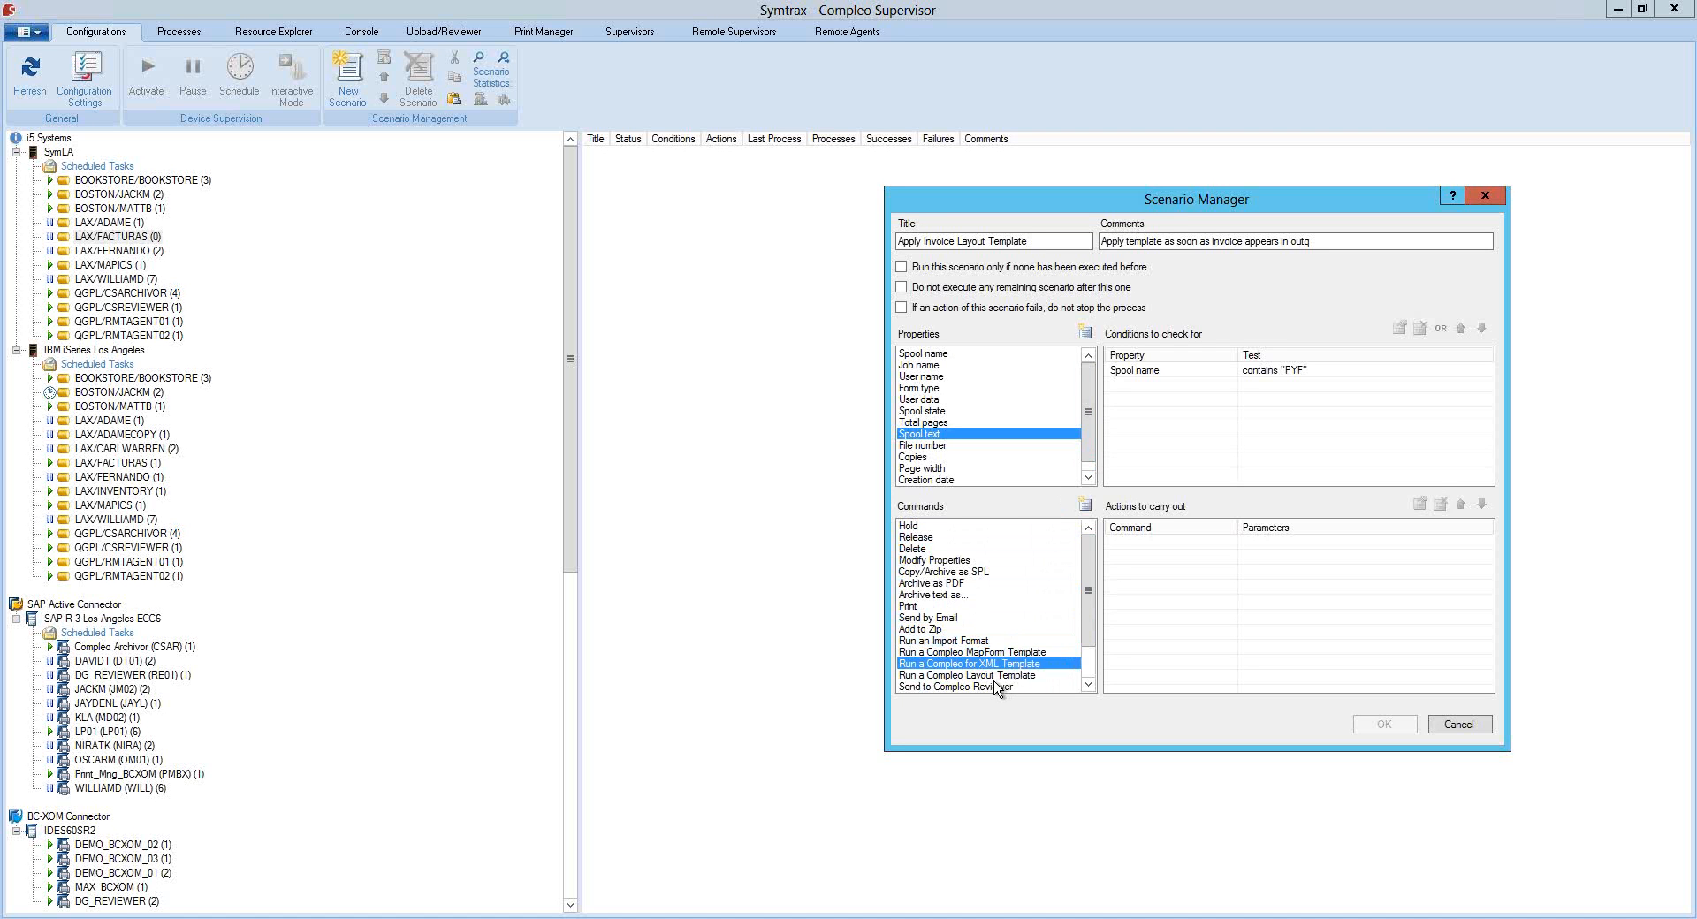
pyautogui.click(994, 686)
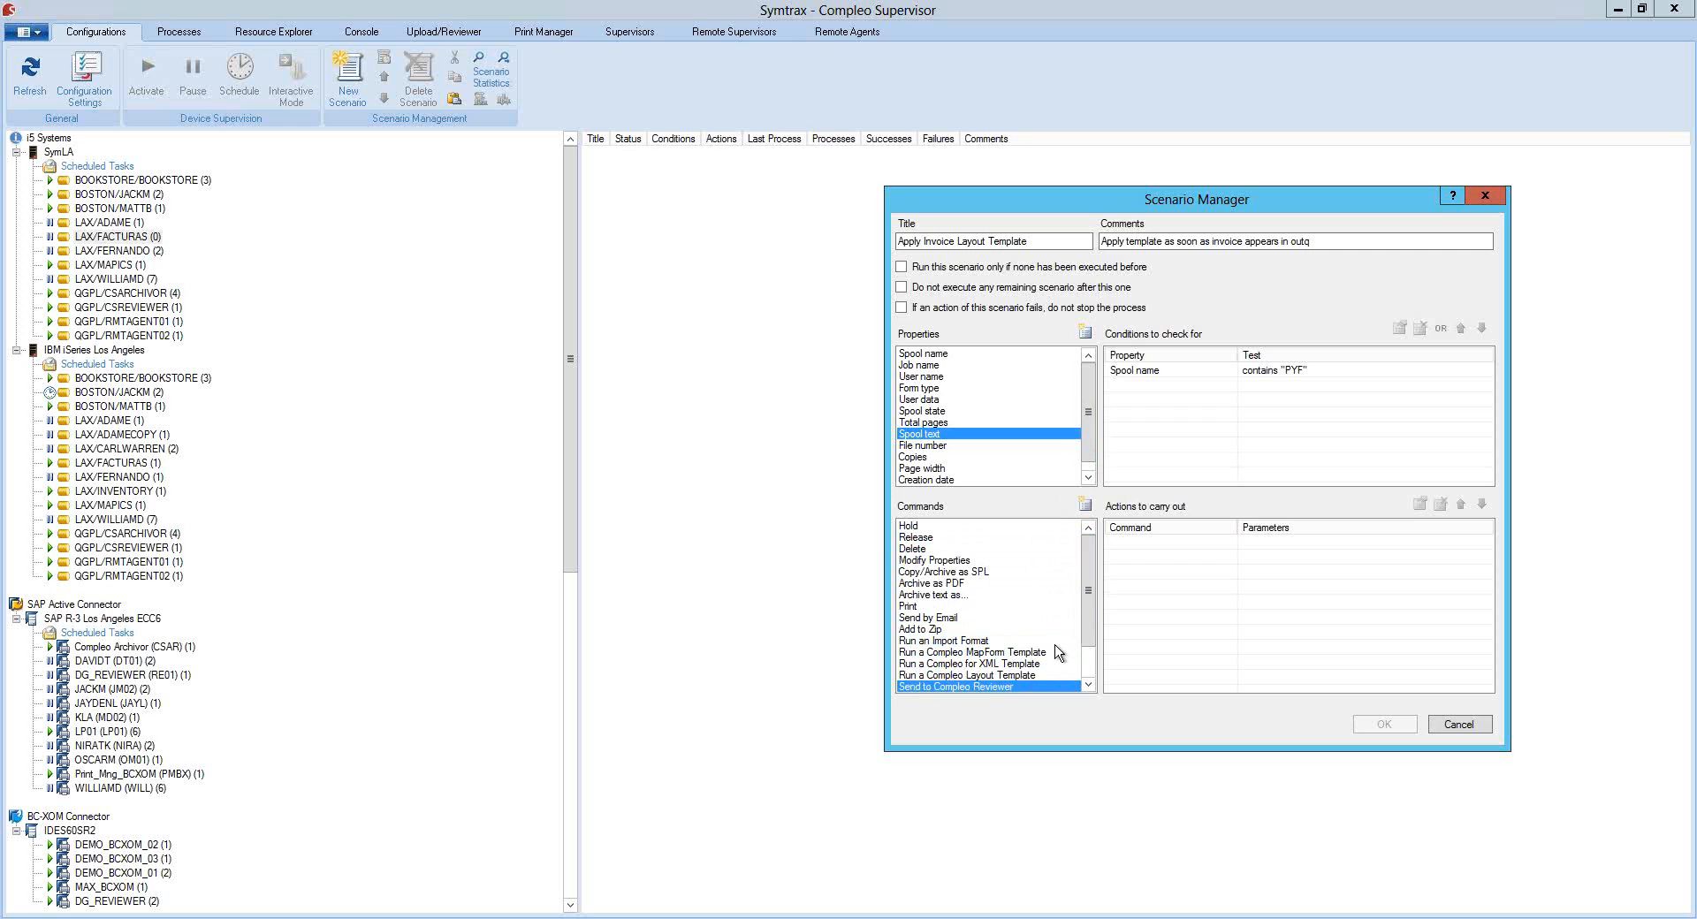
# Add a Run a Compleo Layout Template action that uses the local file SimpleInvoiceDesign.clt from the LayoutArchivorFreeConcept folder
pyautogui.click(995, 677)
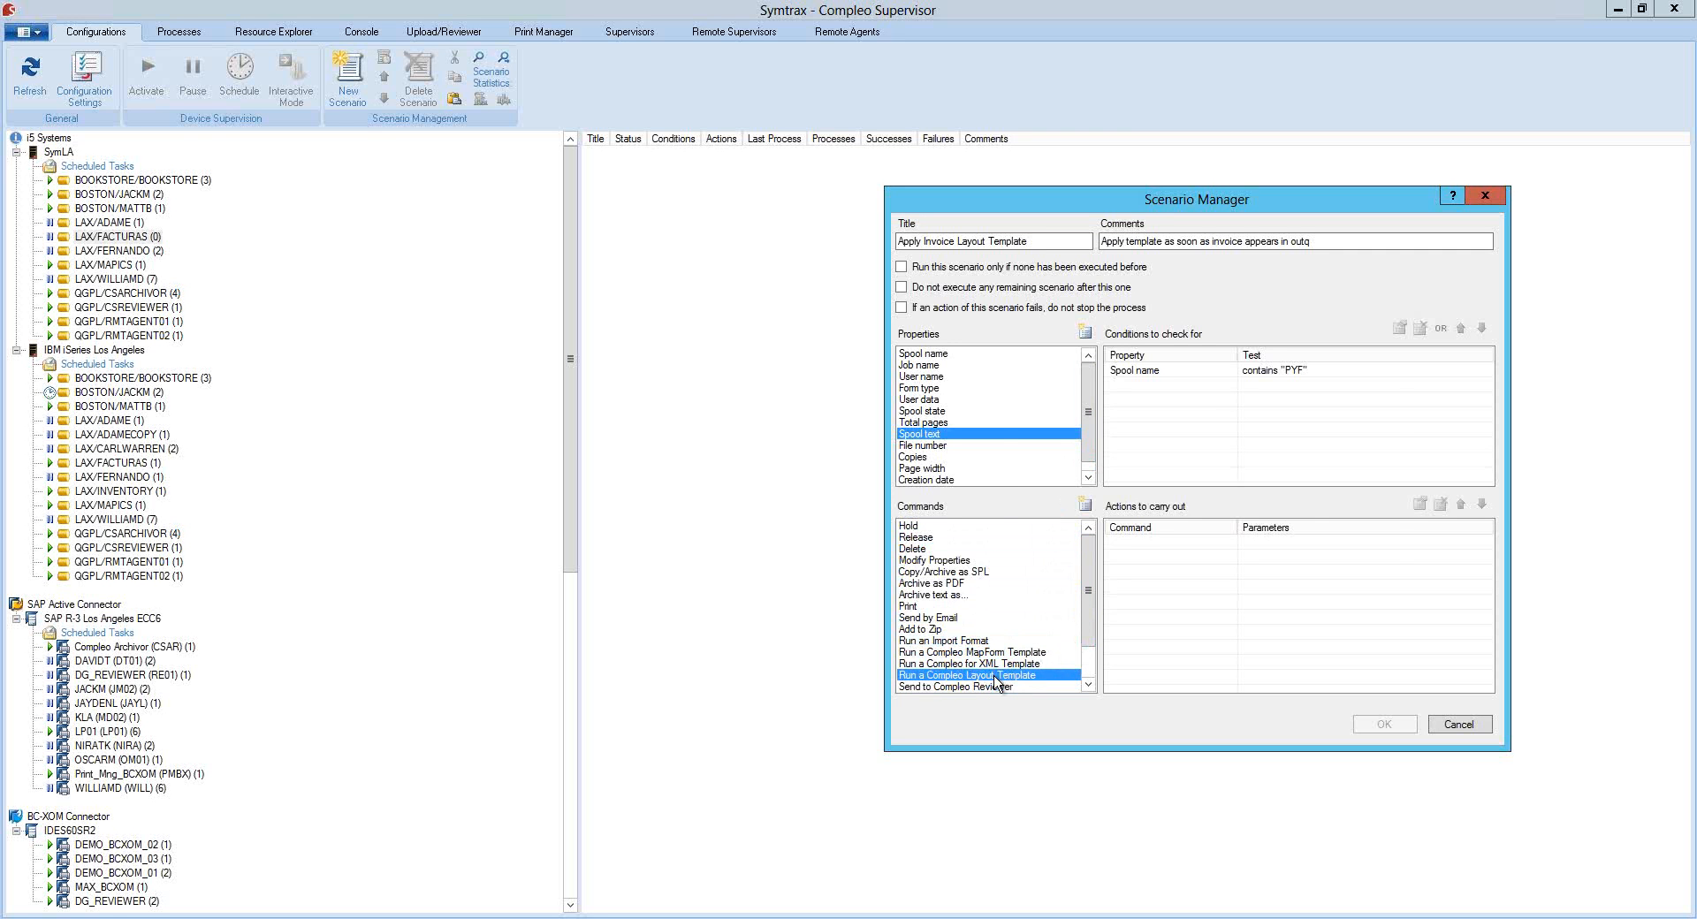
pyautogui.doubleClick(997, 677)
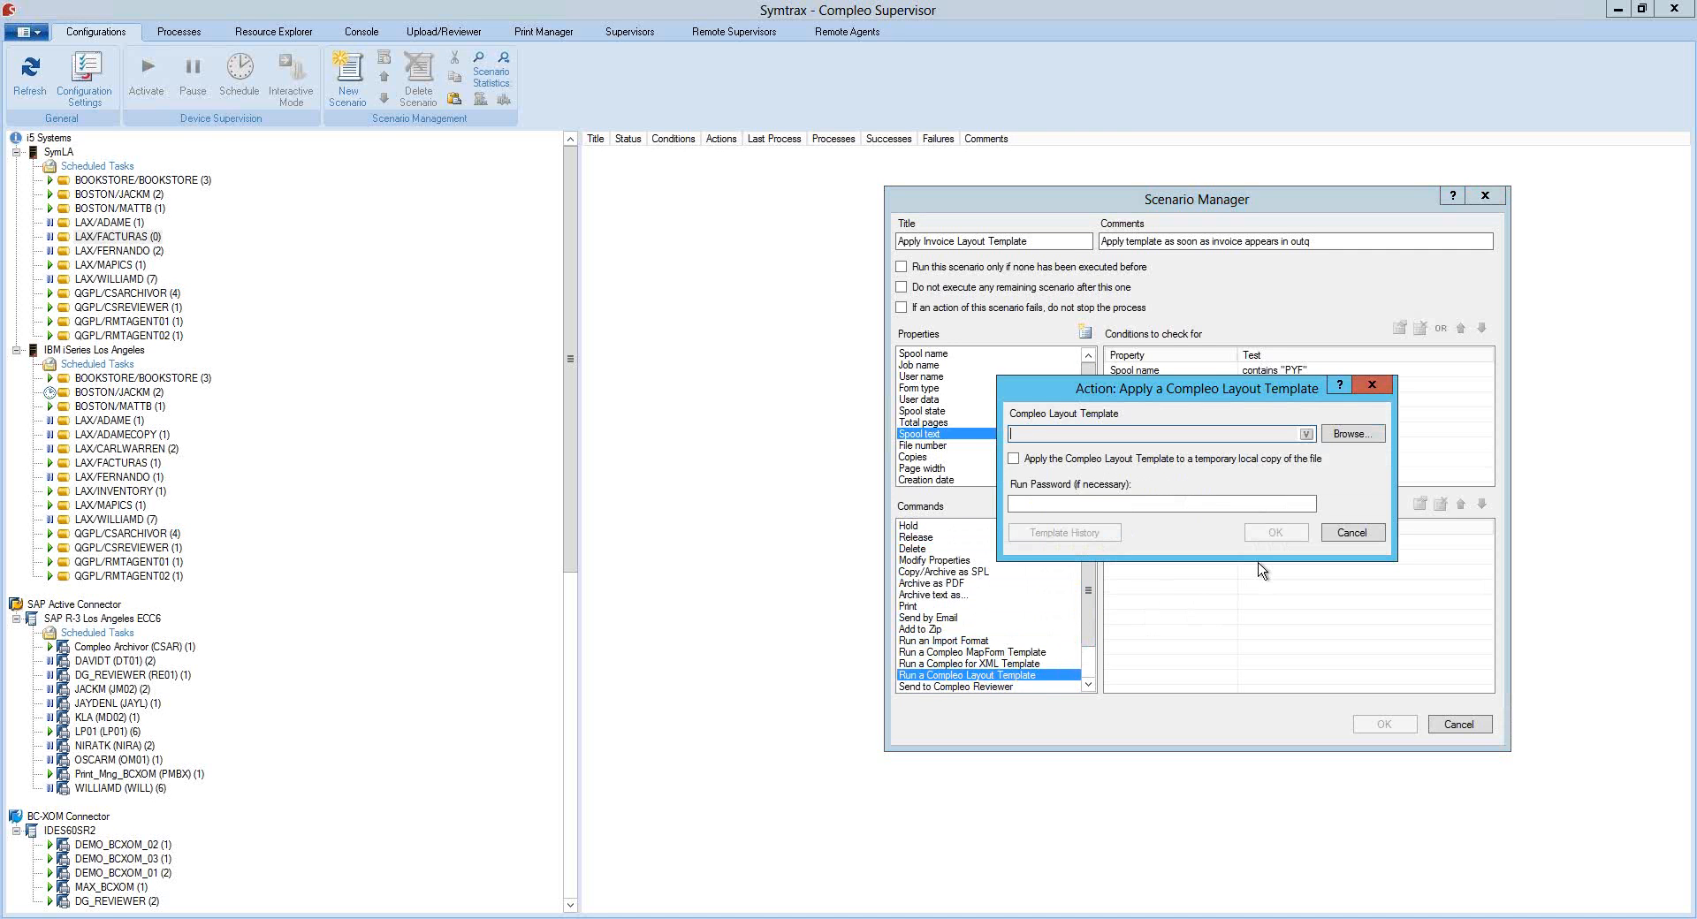
pyautogui.click(1376, 434)
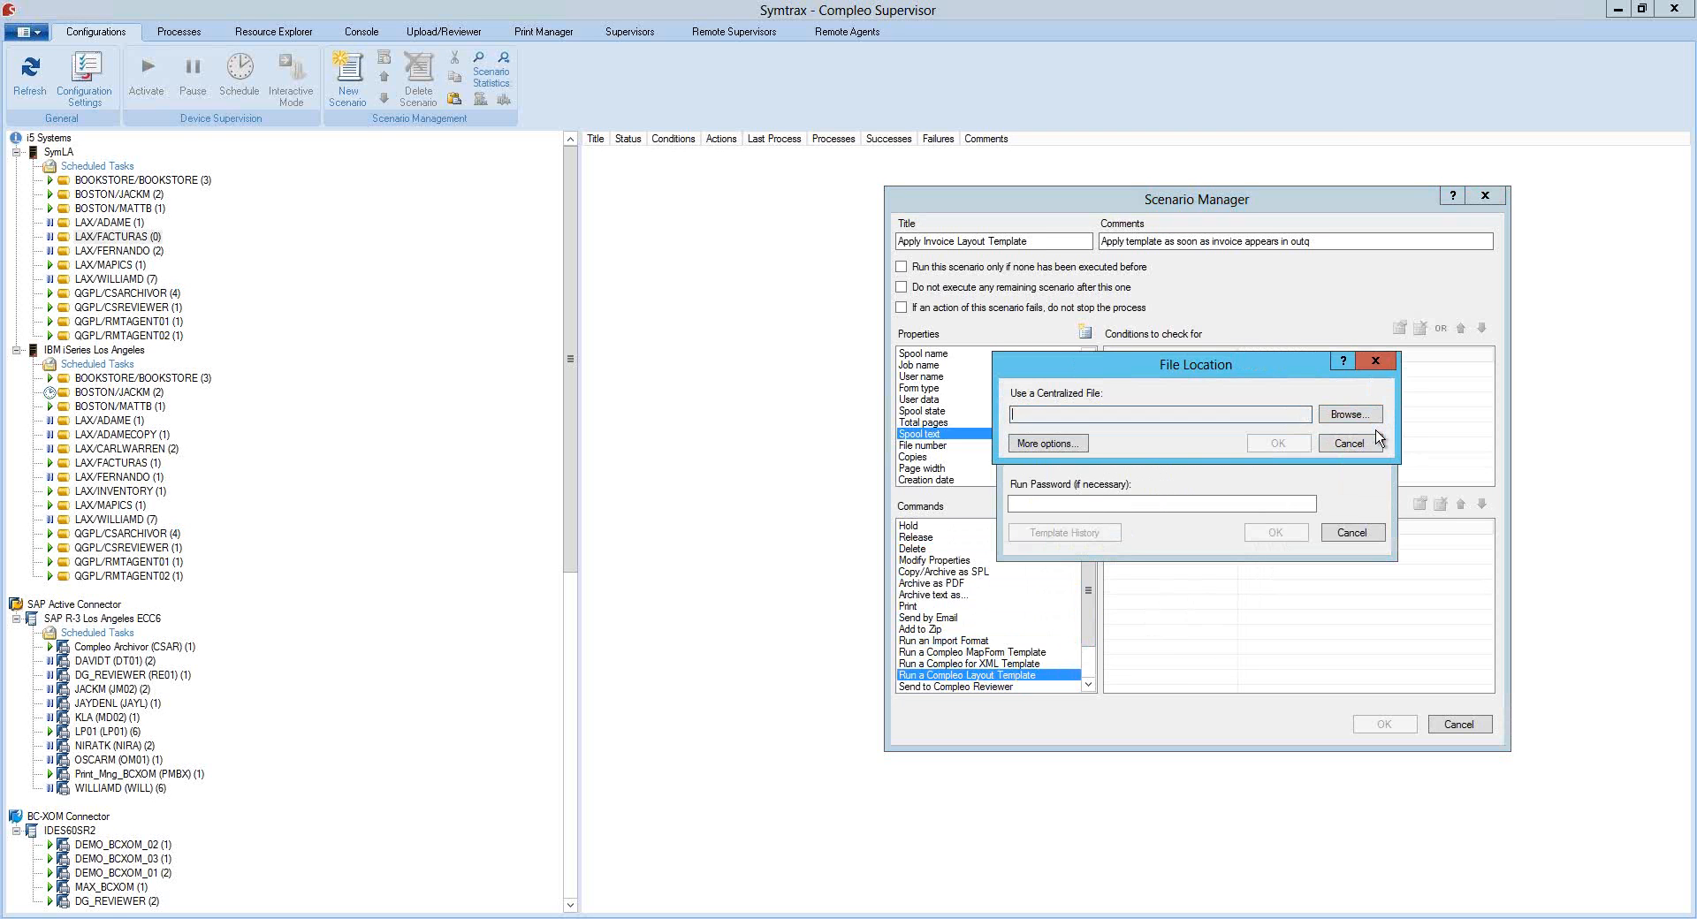
pyautogui.click(1074, 445)
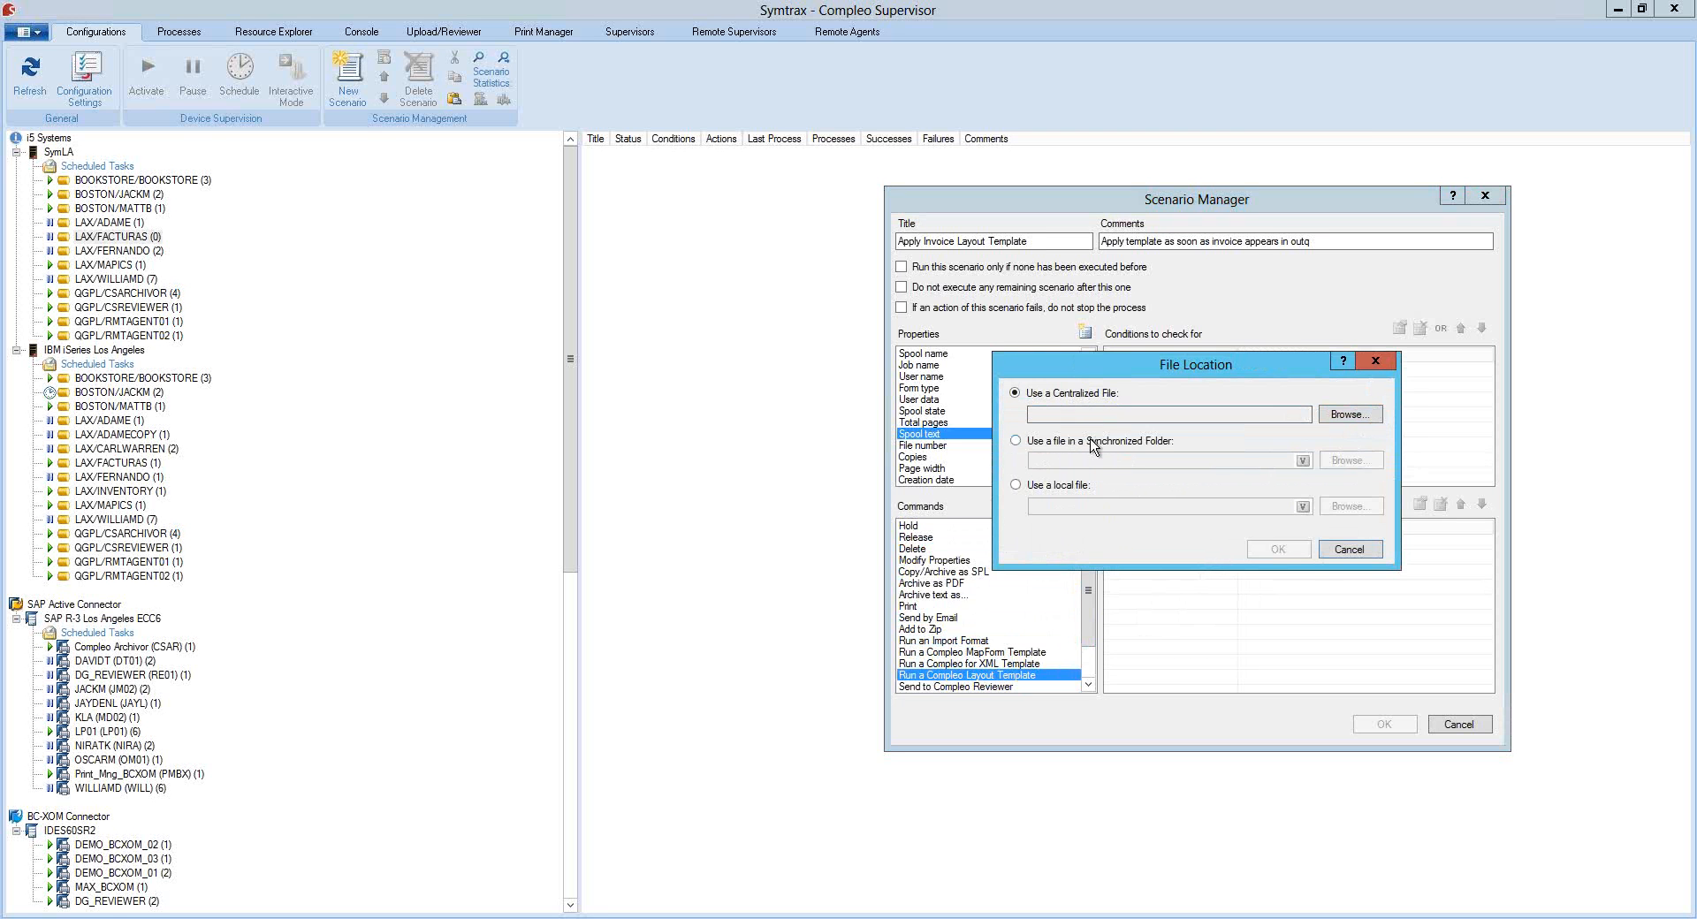
pyautogui.click(1015, 485)
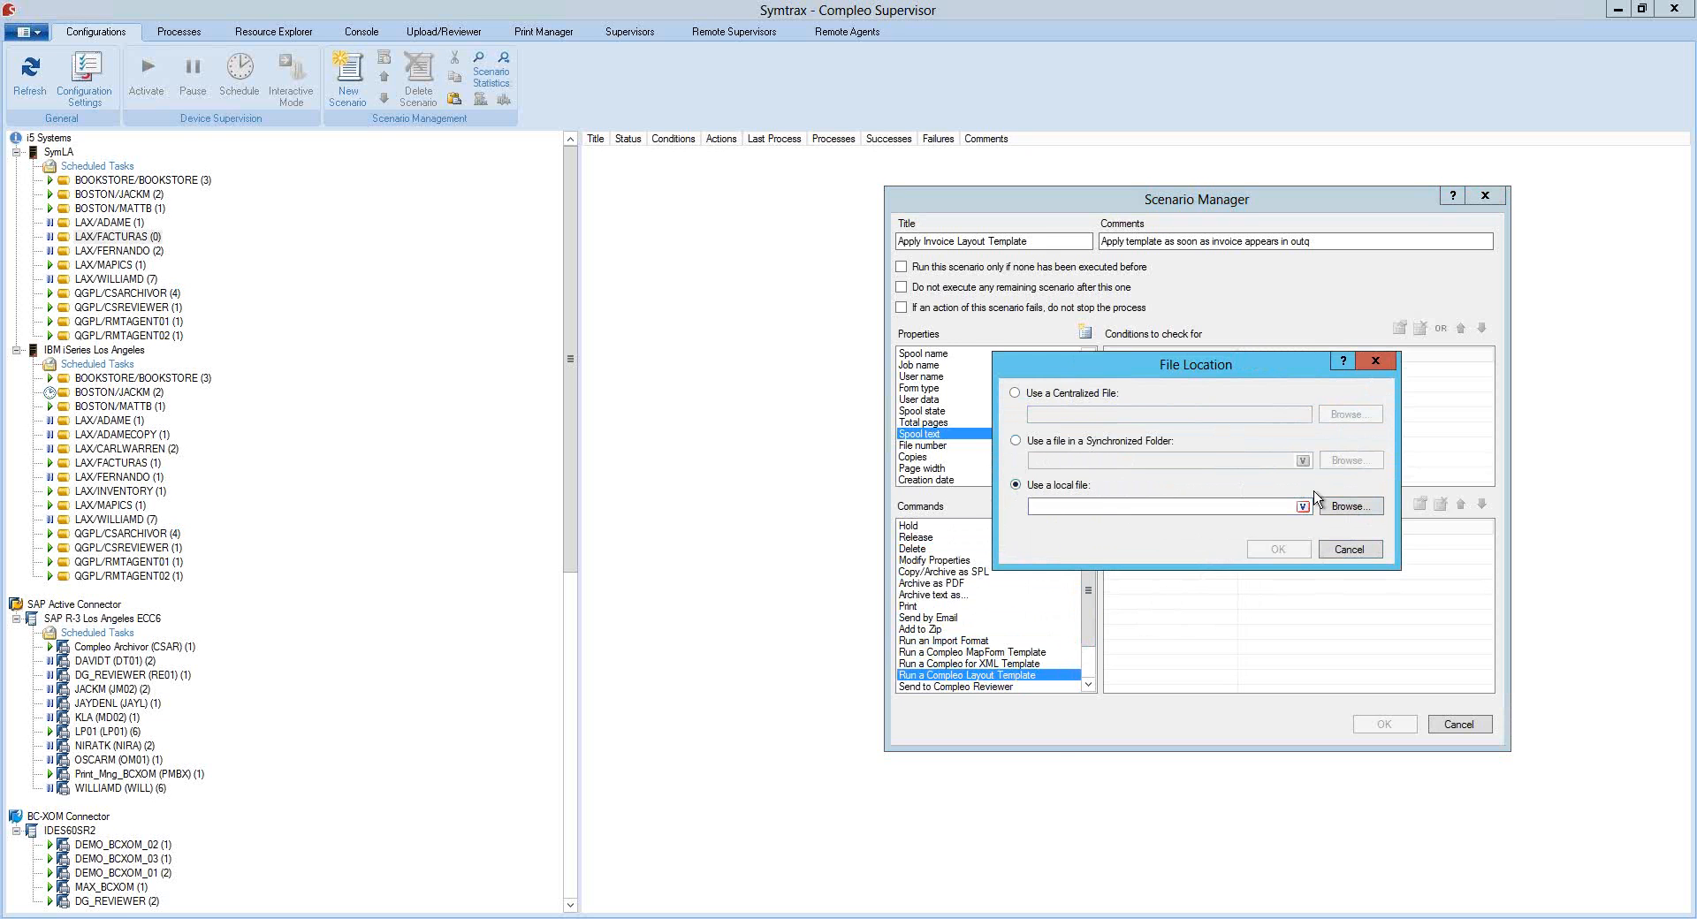
pyautogui.click(1351, 506)
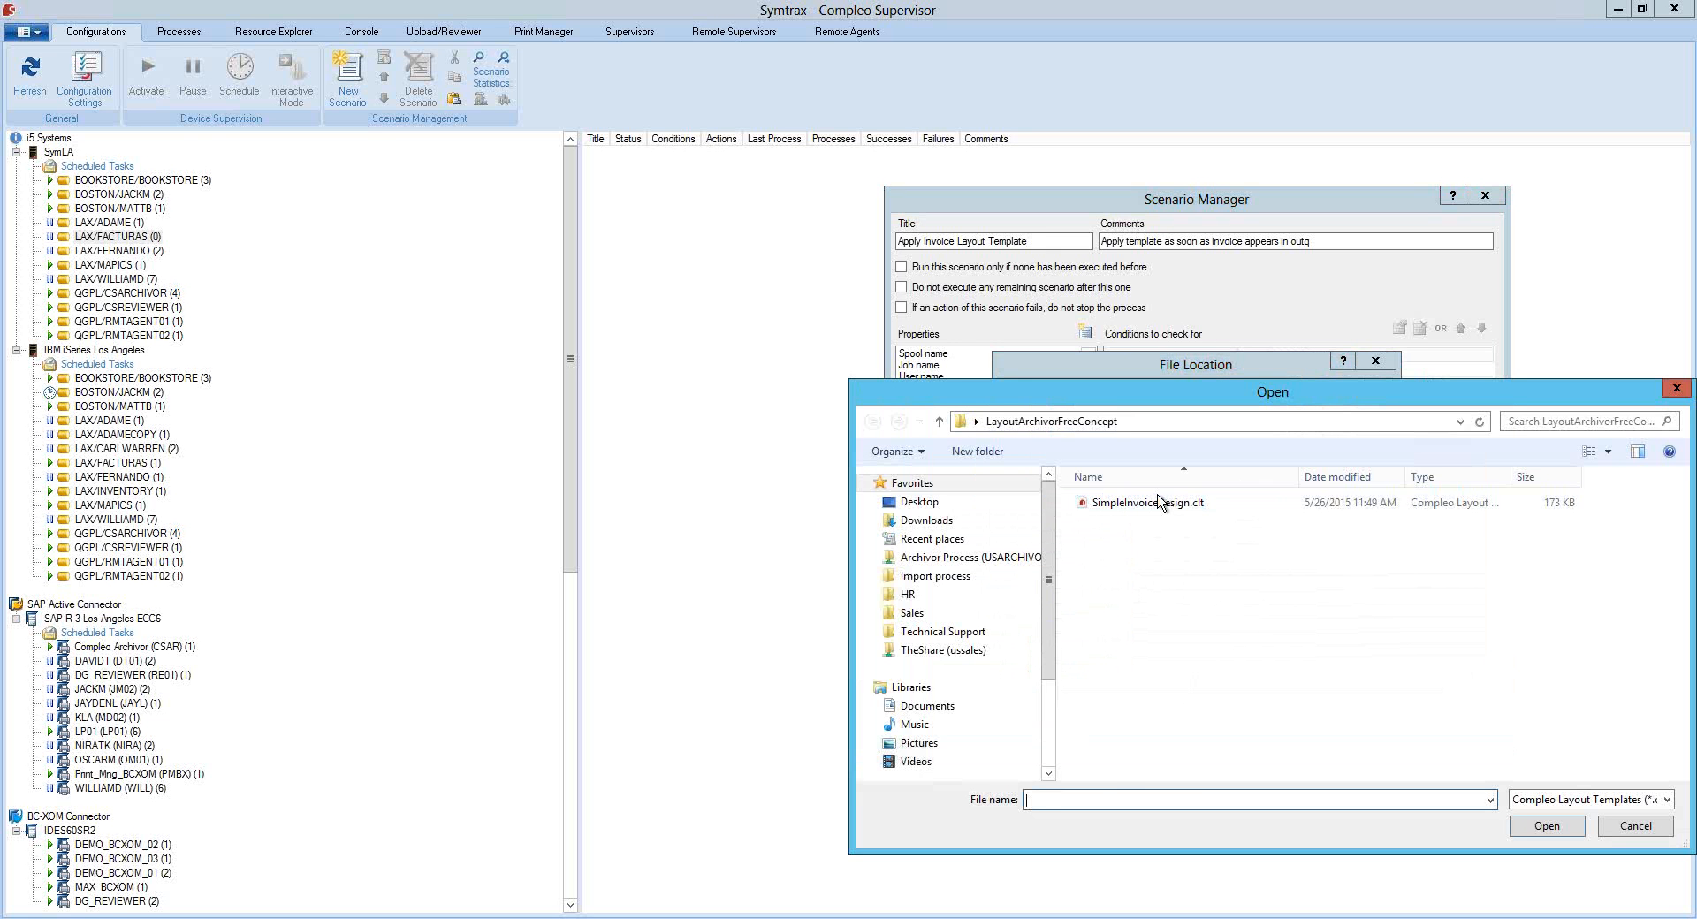
pyautogui.click(1136, 504)
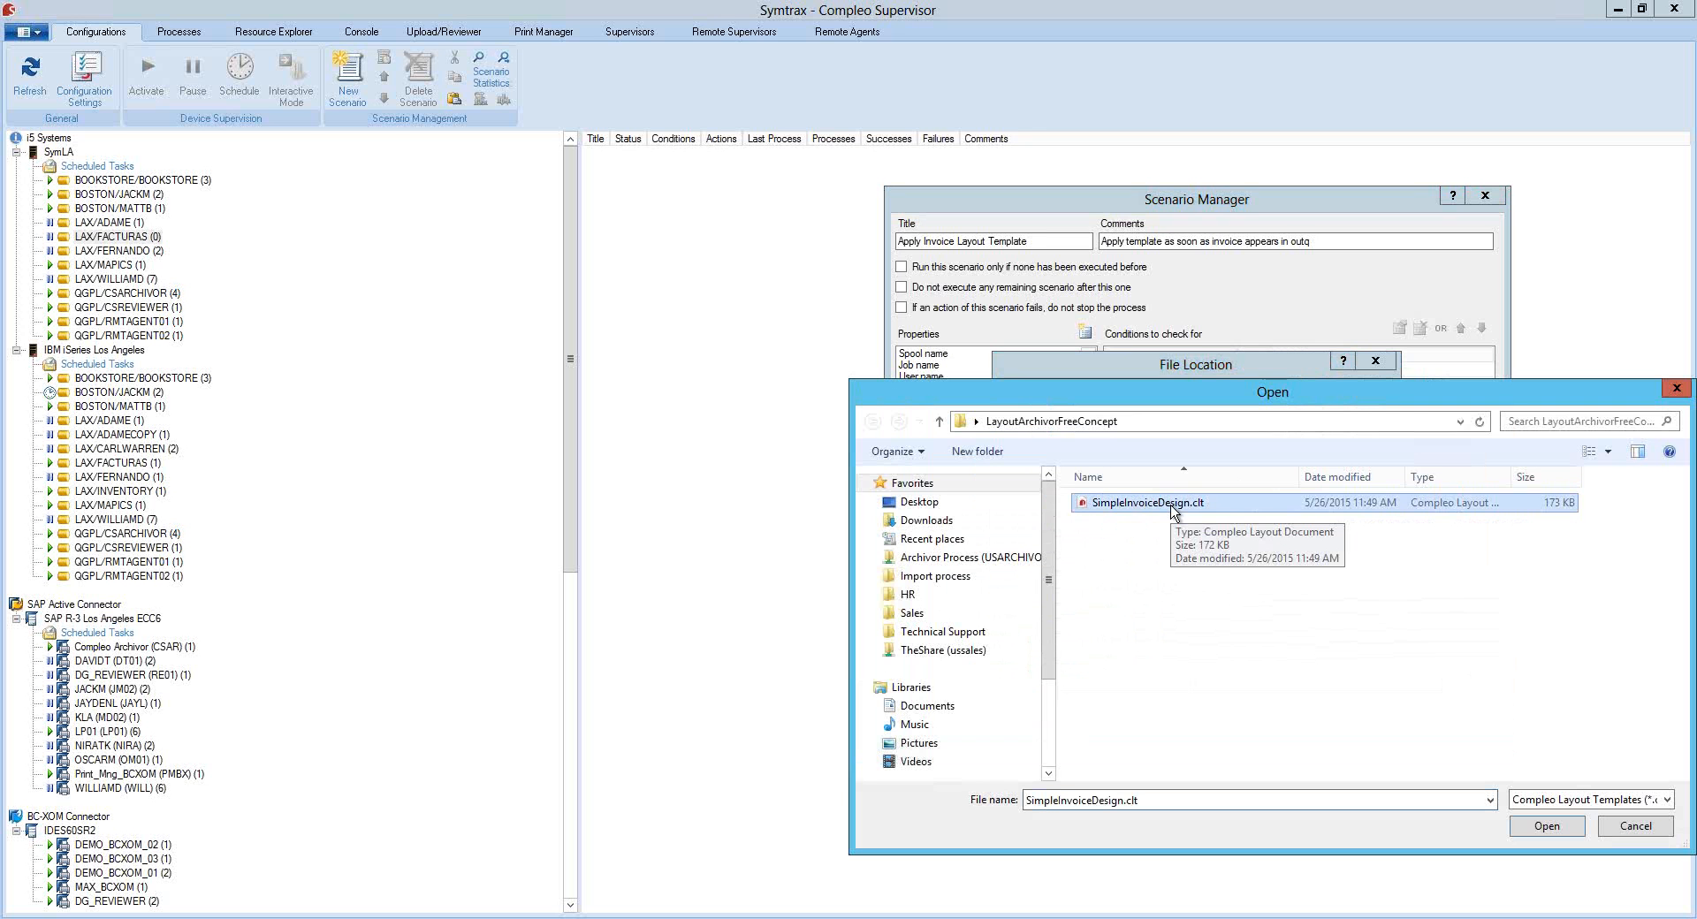
pyautogui.click(1568, 827)
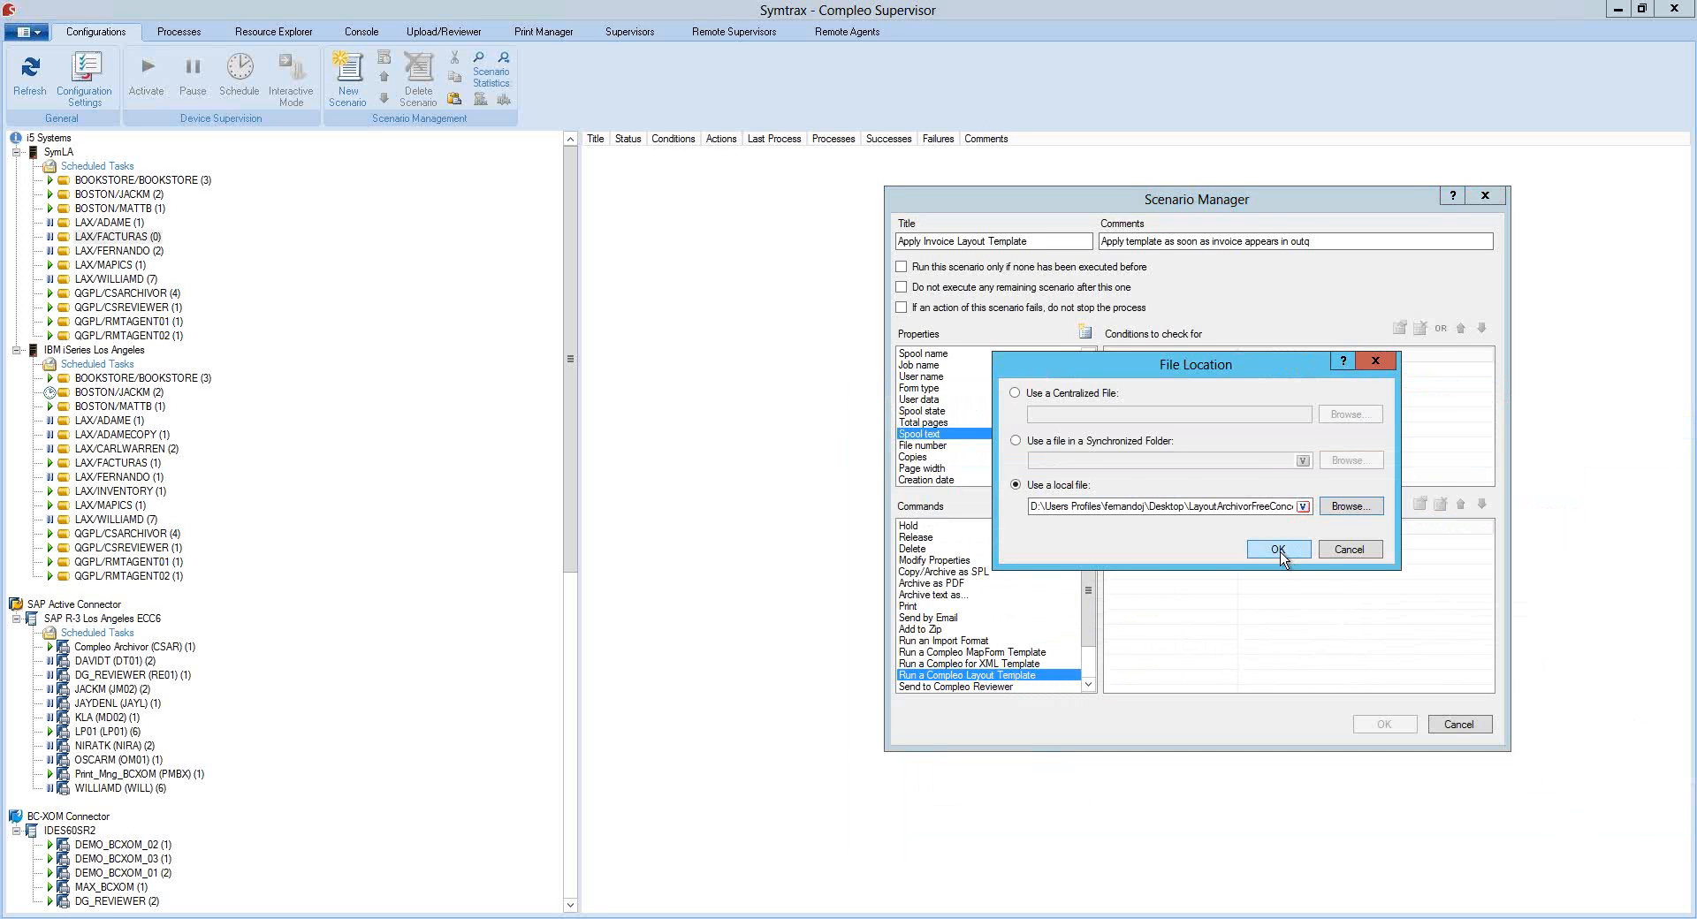
pyautogui.click(1281, 551)
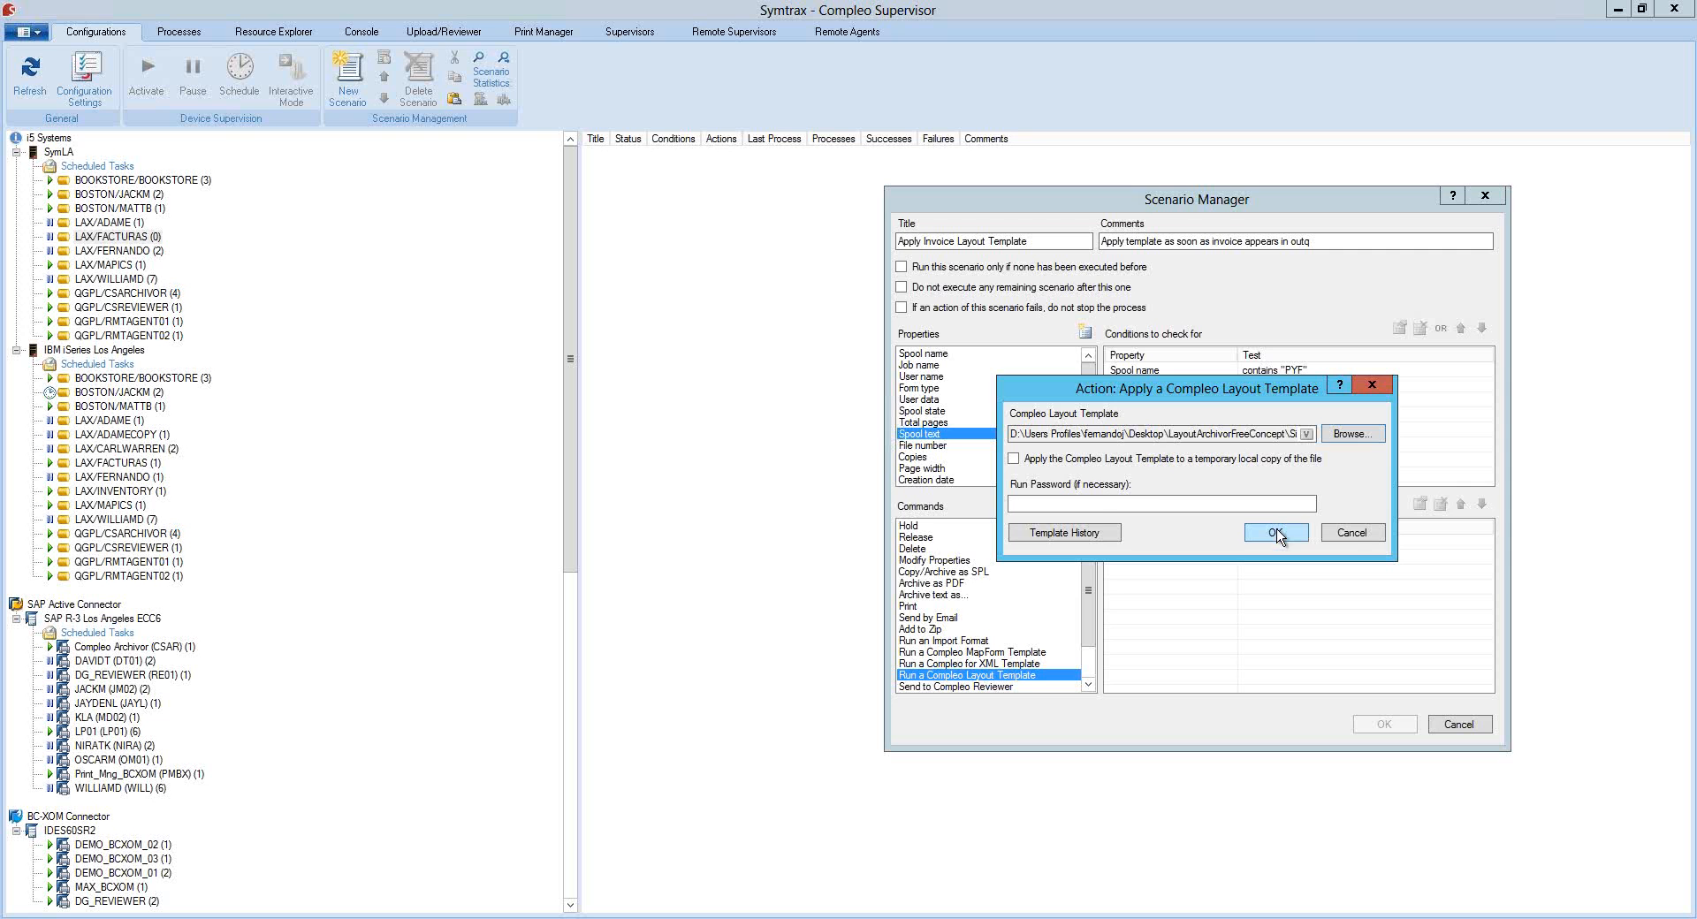
pyautogui.click(1276, 534)
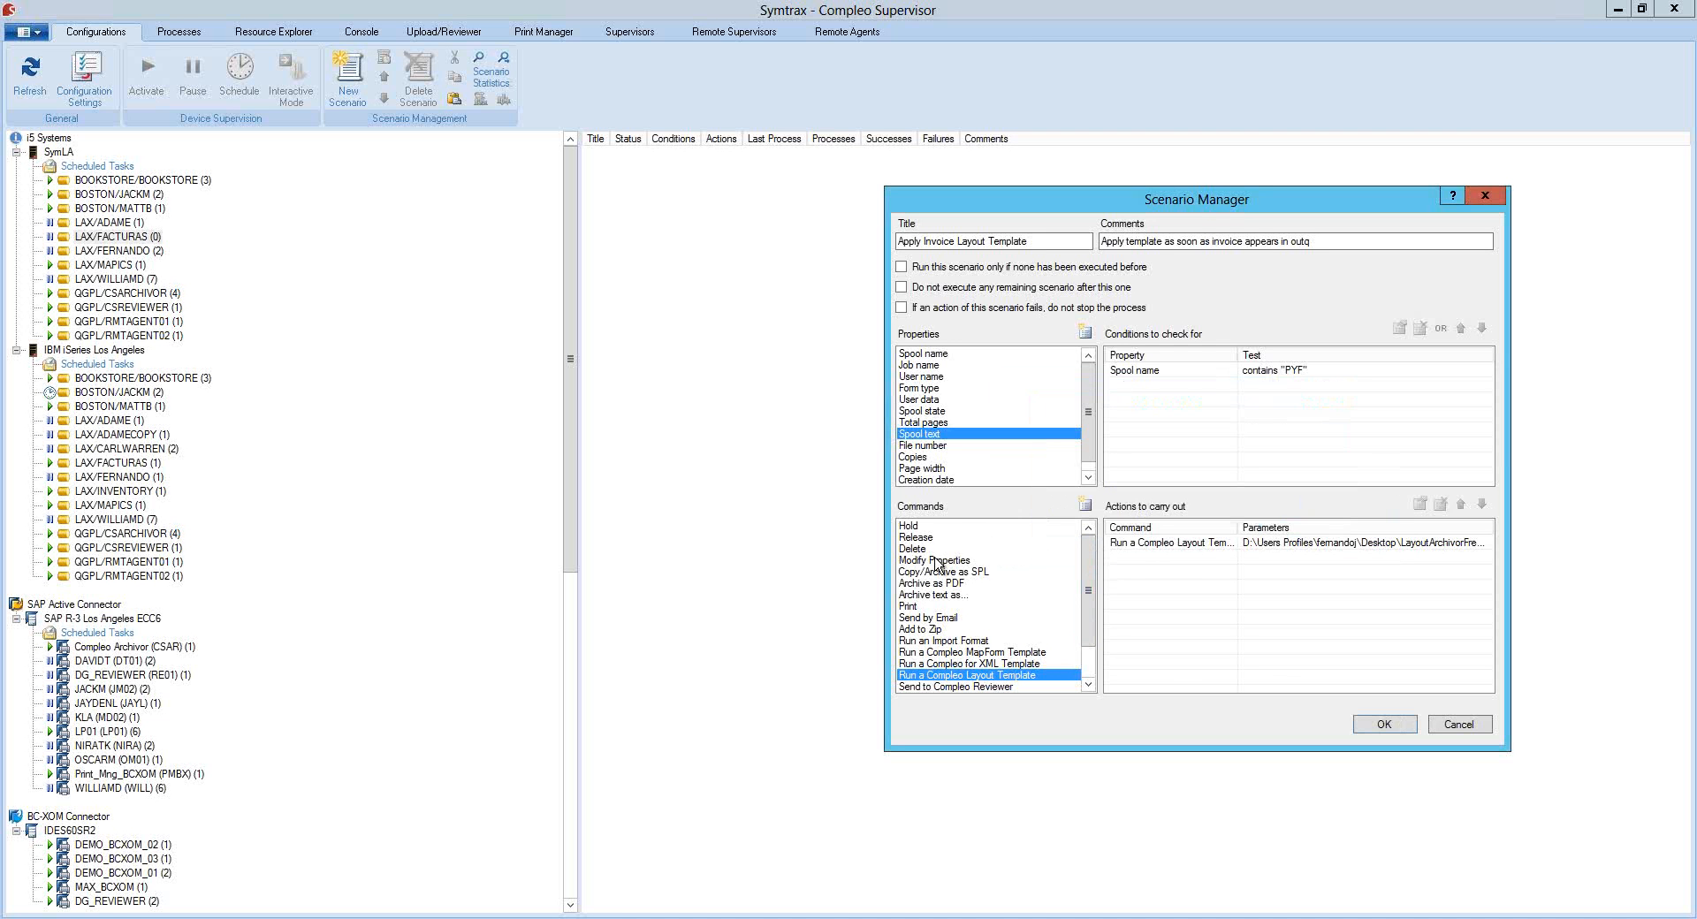
# Save the invoice scenario and activate supervision of SymLA's LAX/FACTURAS queue
pyautogui.click(916, 531)
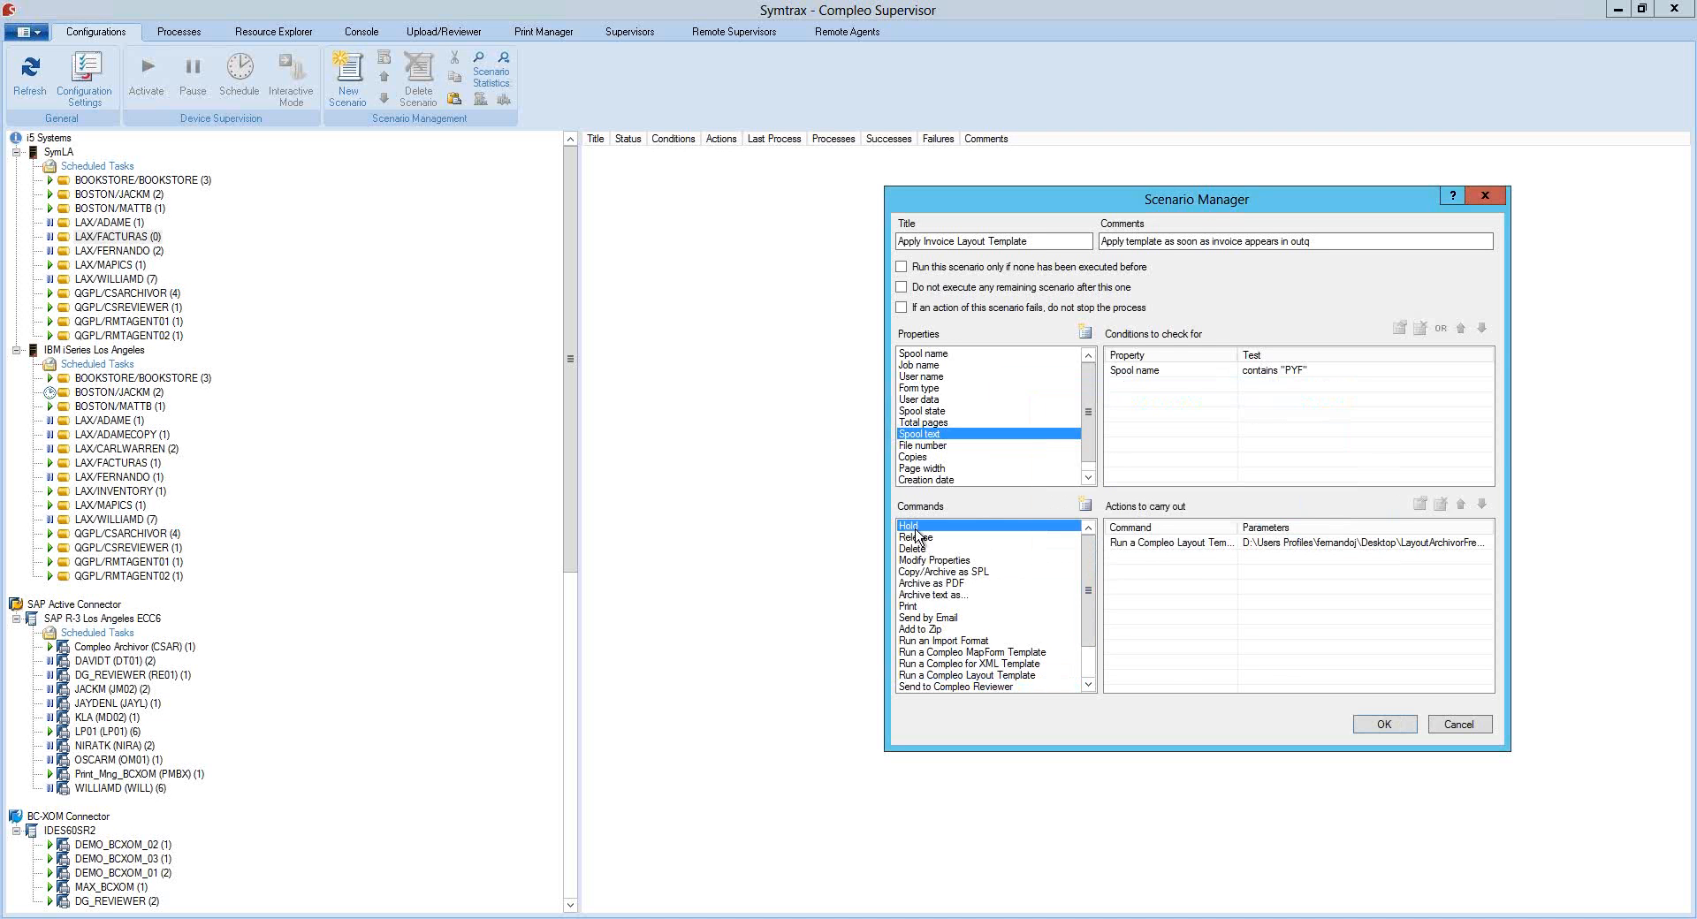
pyautogui.click(1385, 724)
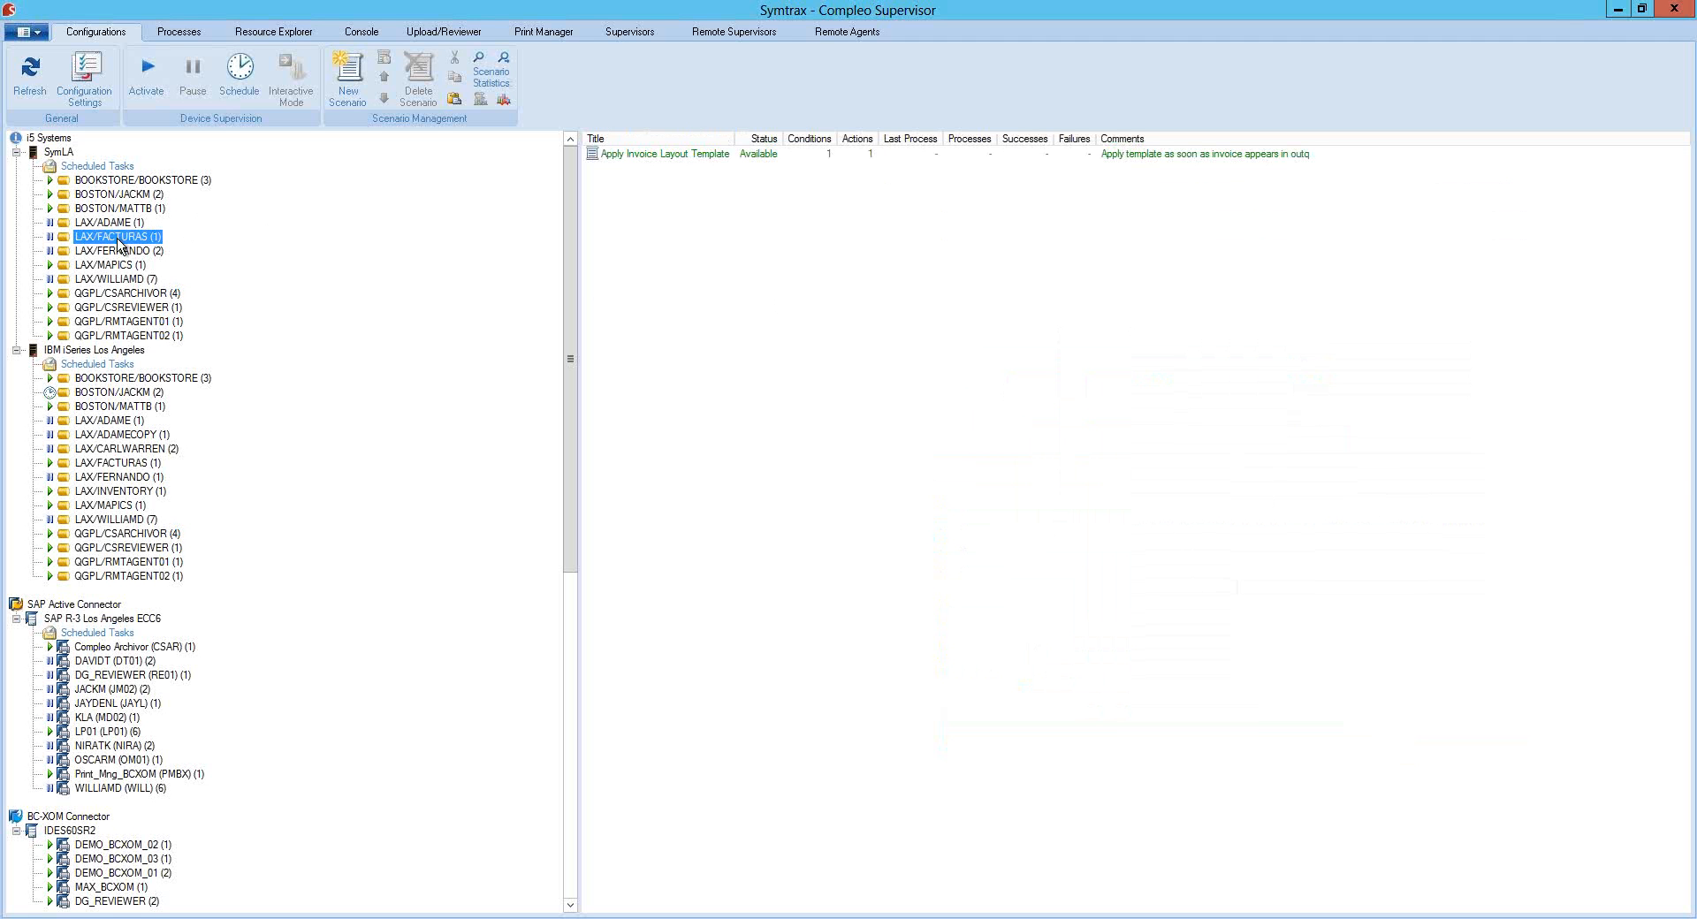
pyautogui.click(146, 84)
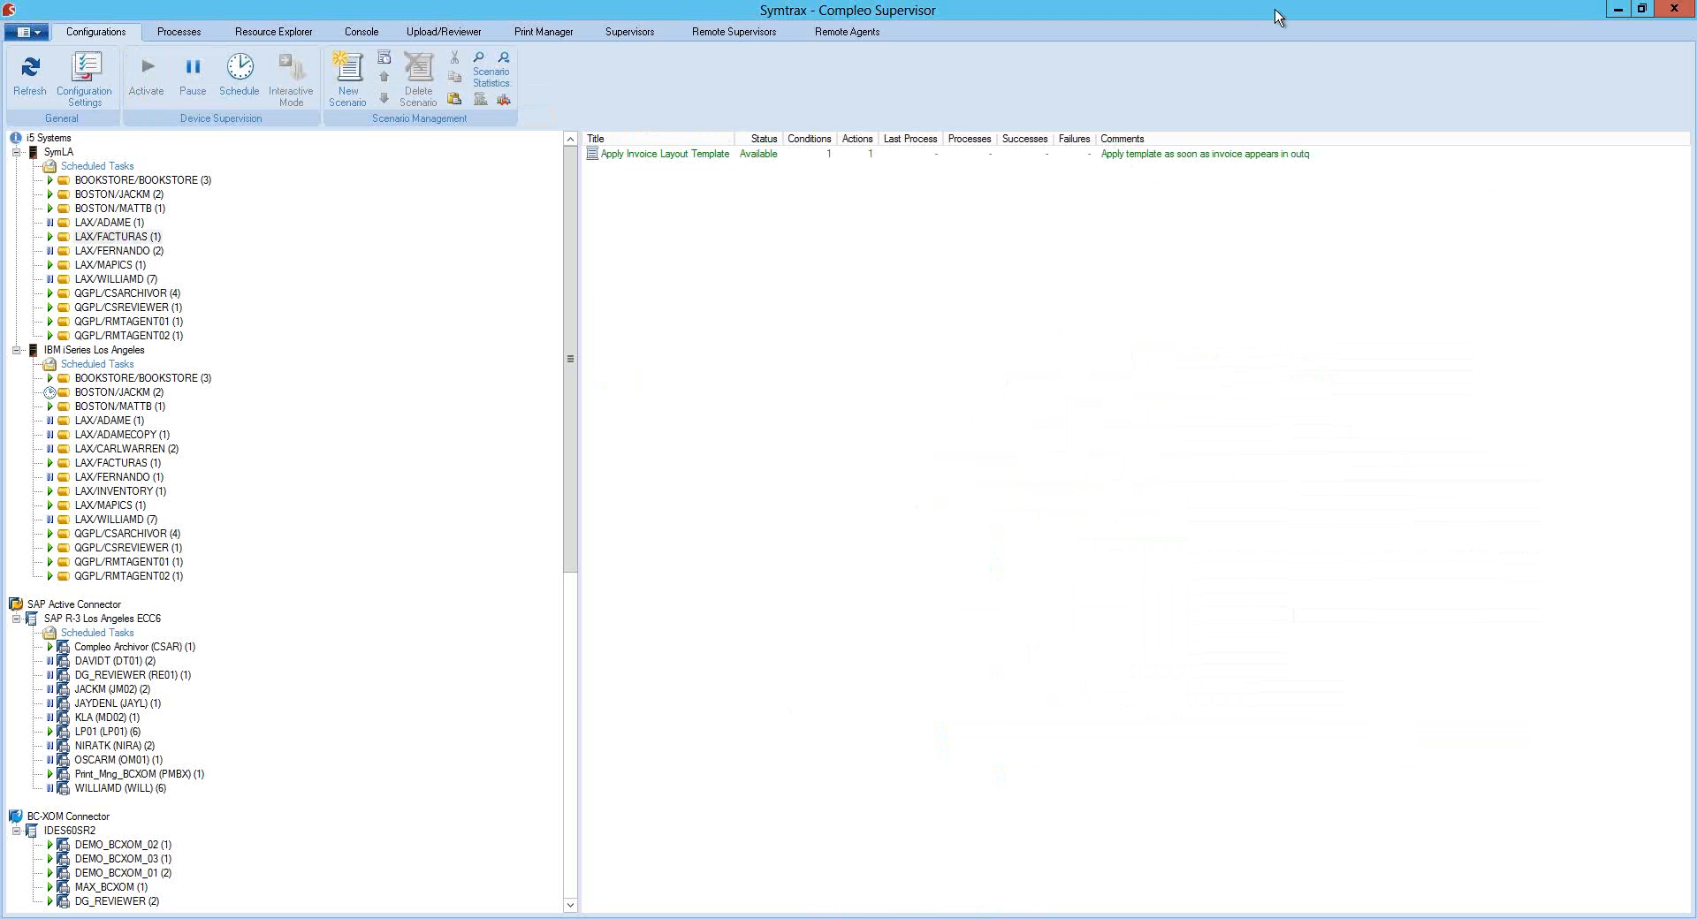
# Save and close the SimpleInvoiceDesign.clt template, and arrange Compleo Supervisor and the SYM2 Telnet session side by side
pyautogui.moveTo(1274, 9); pyautogui.dragTo(0, 86)
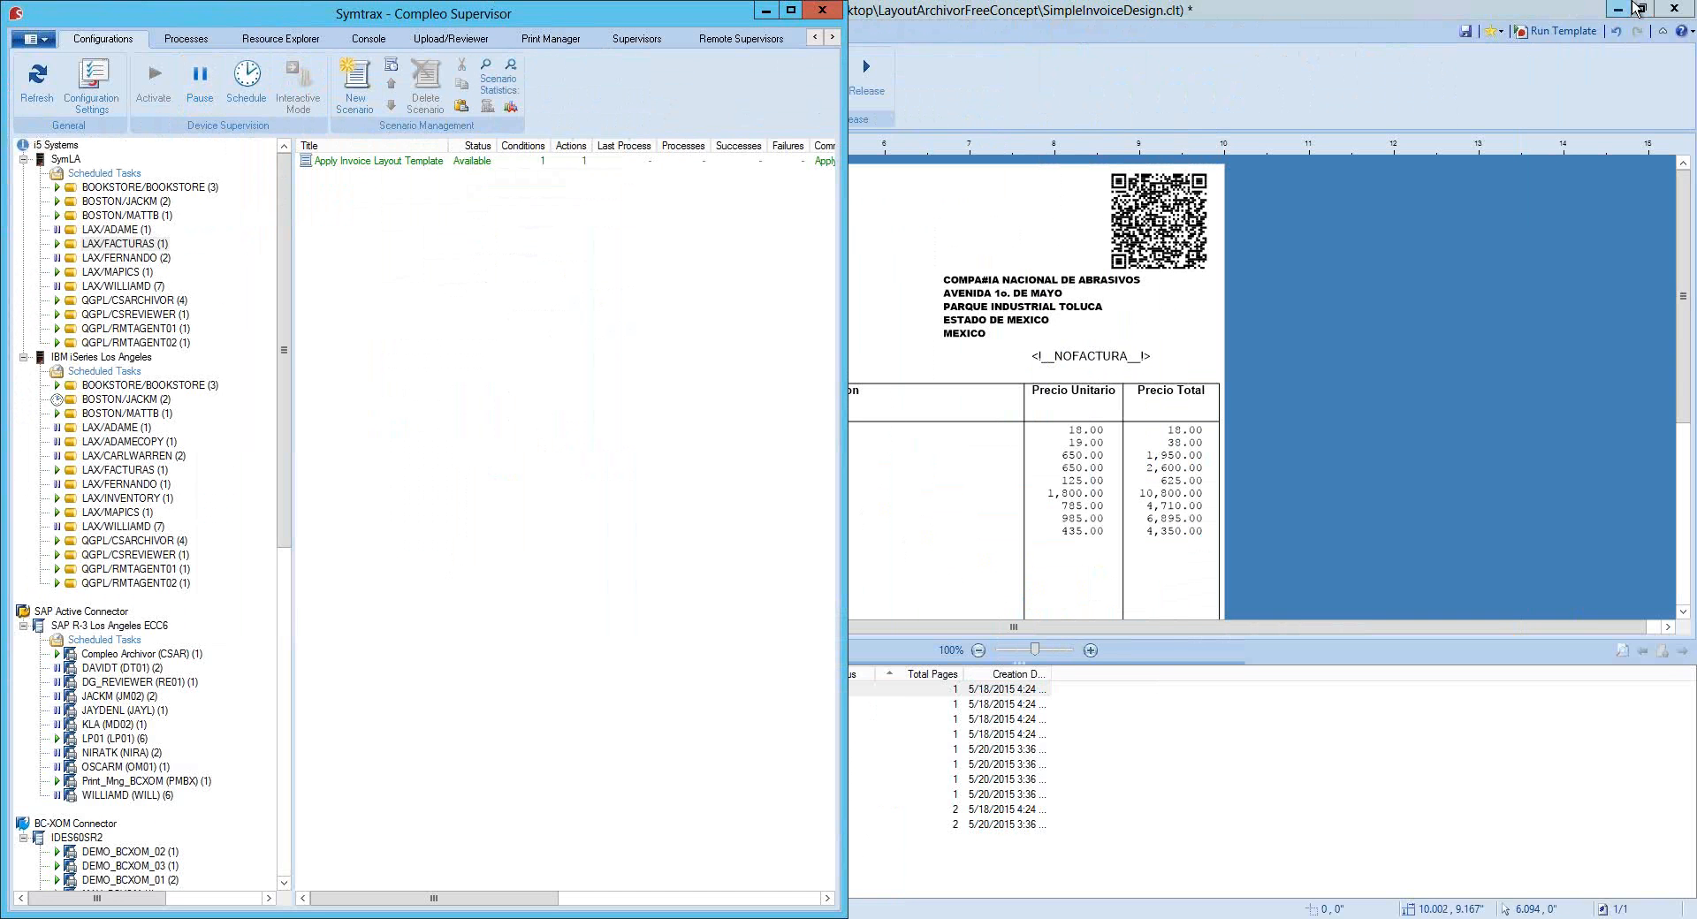
pyautogui.click(1468, 36)
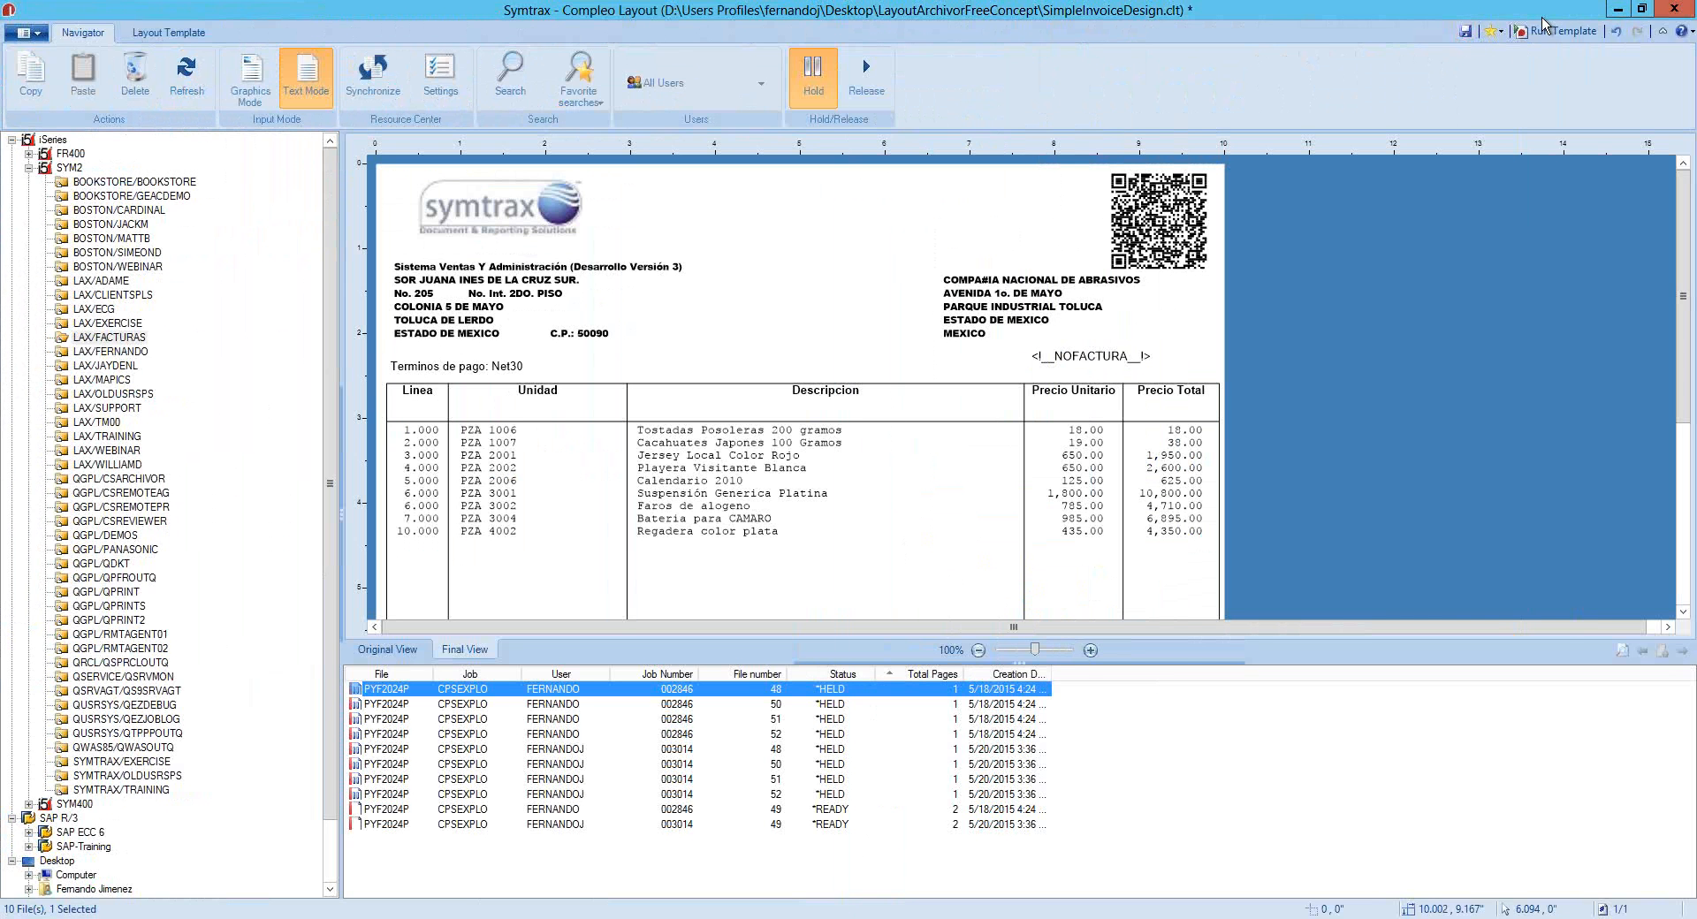
pyautogui.click(1683, 11)
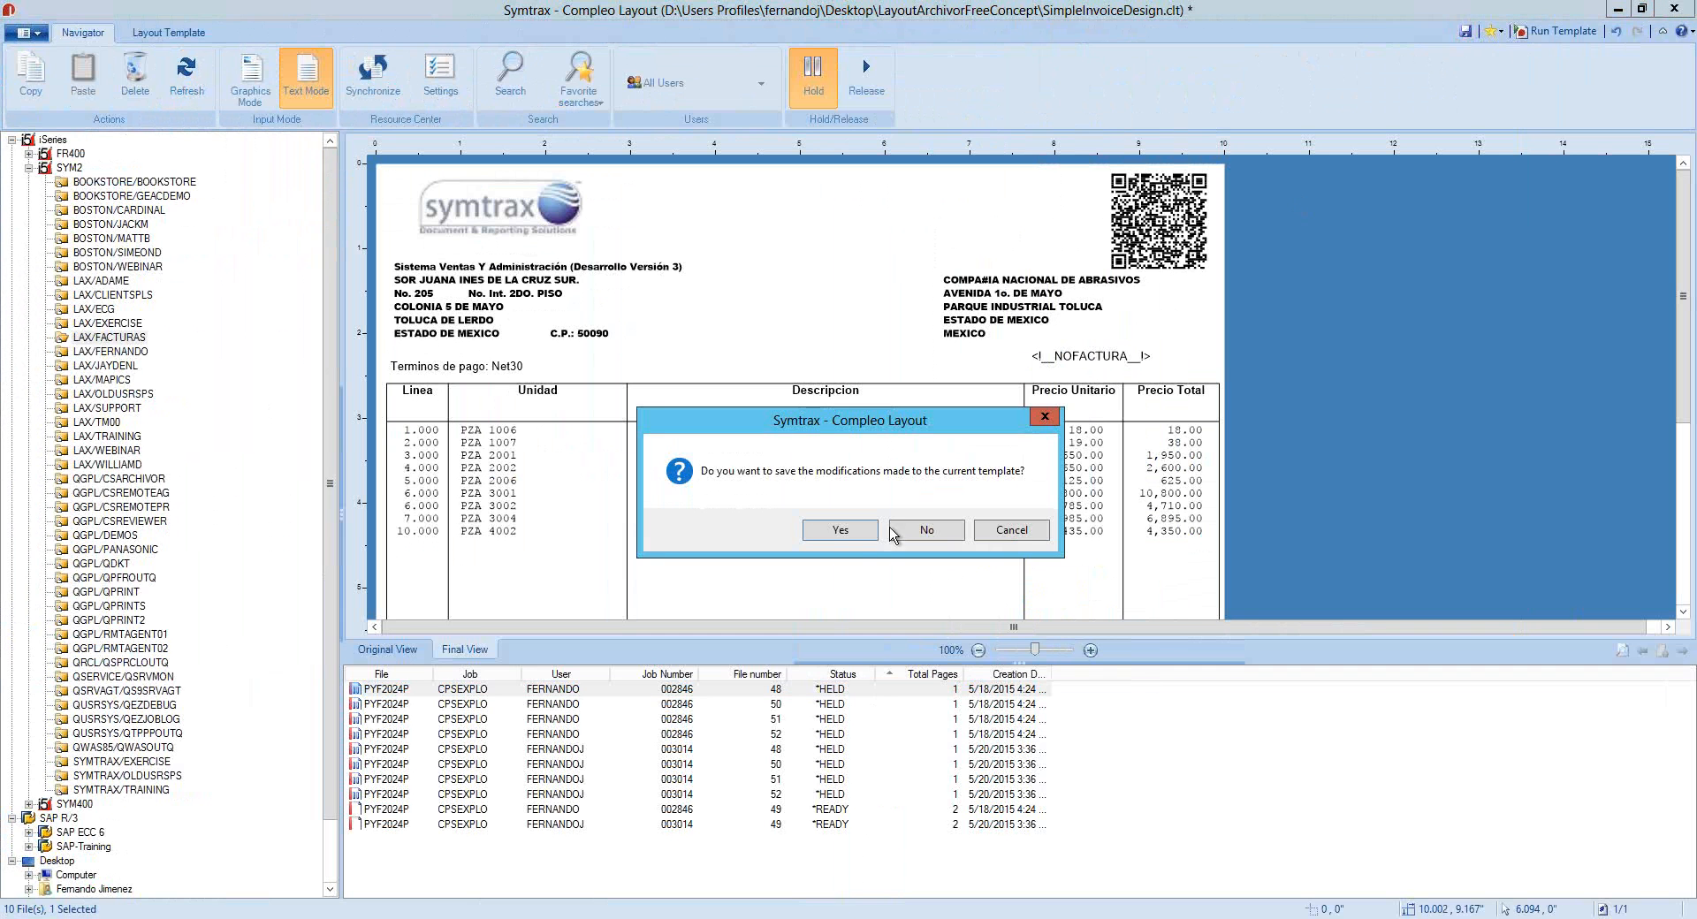
pyautogui.click(835, 530)
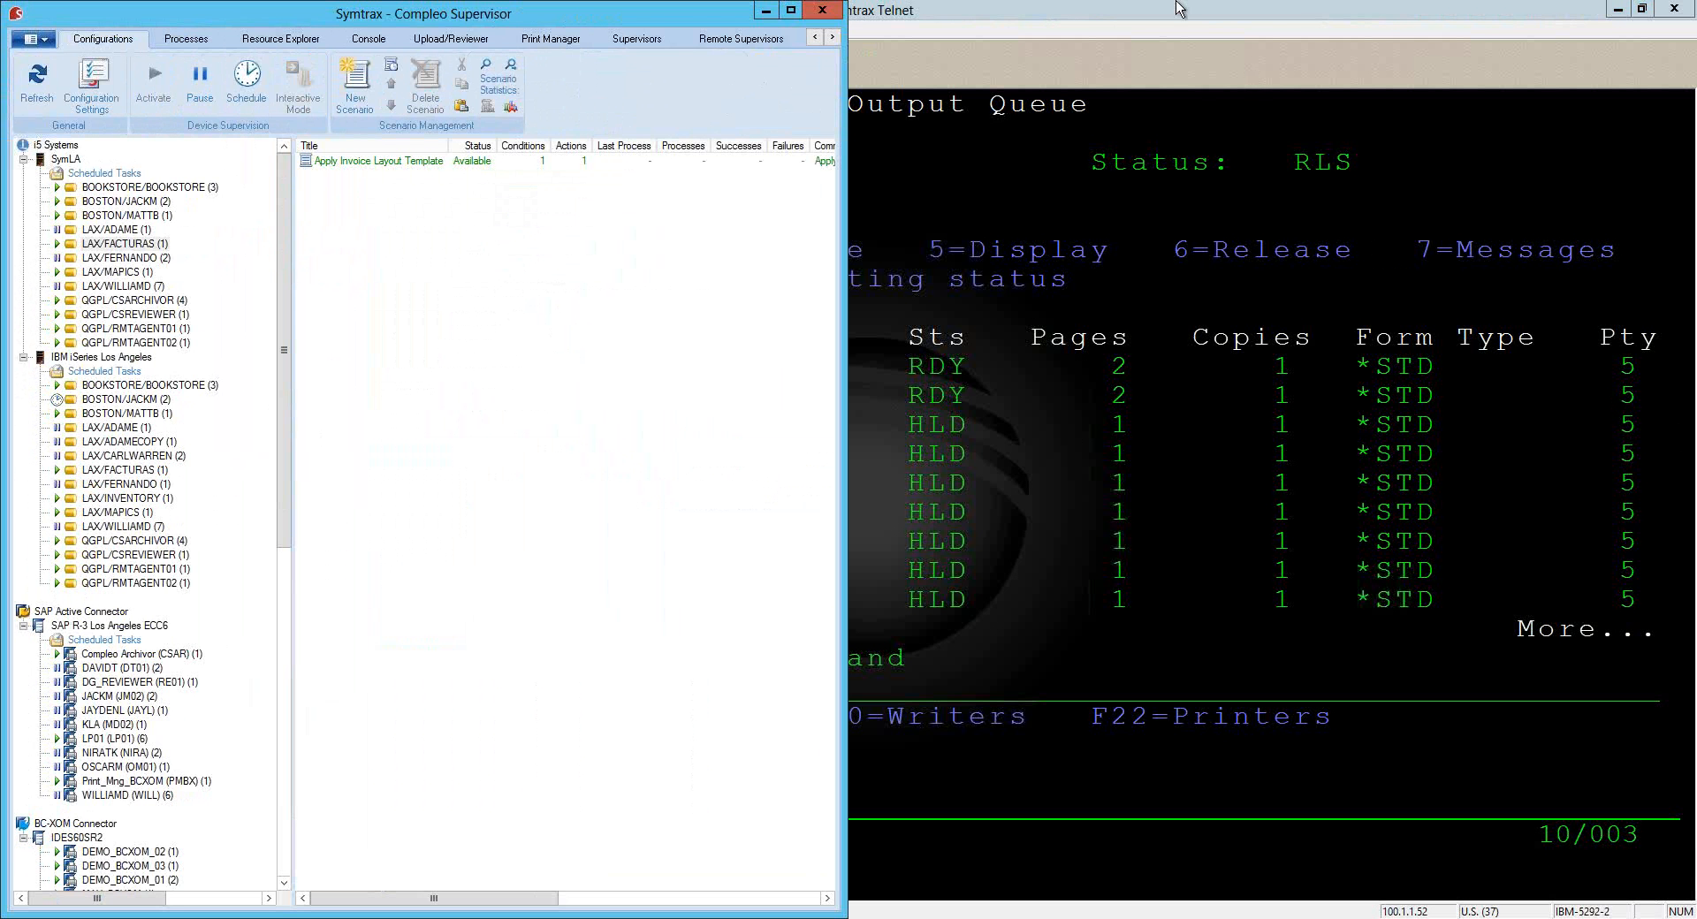
pyautogui.moveTo(1049, 10); pyautogui.dragTo(1696, 214)
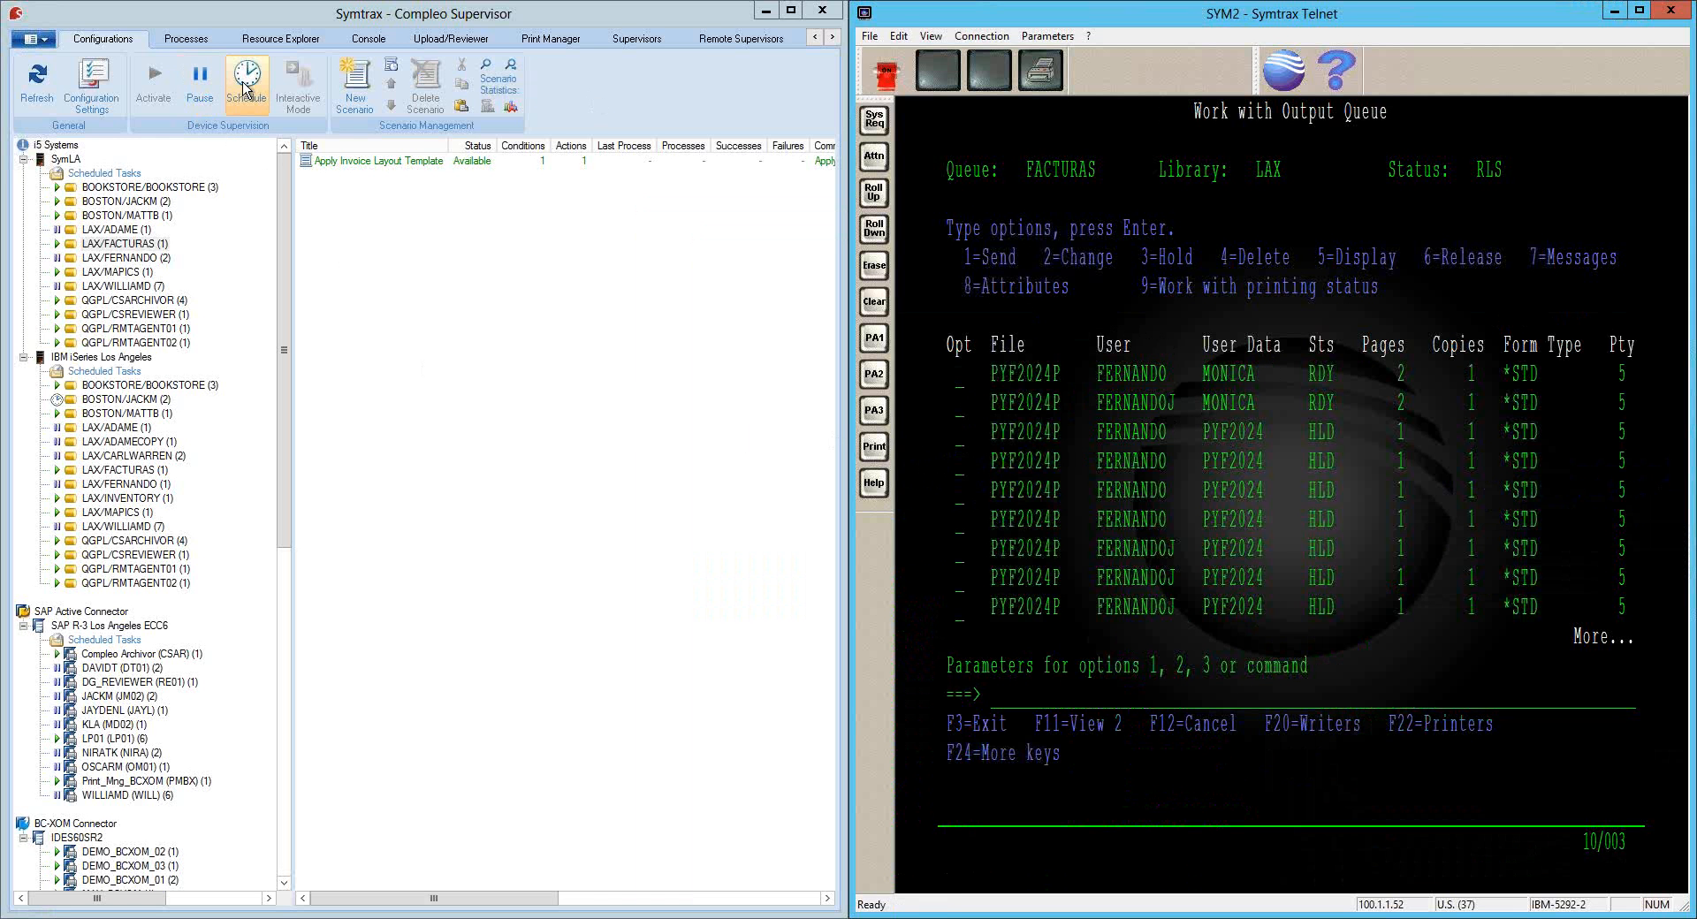
# Review the supervised processes in Compleo Supervisor and read the log of the most recent LAX/FACTURAS PYF2024P process
pyautogui.click(188, 39)
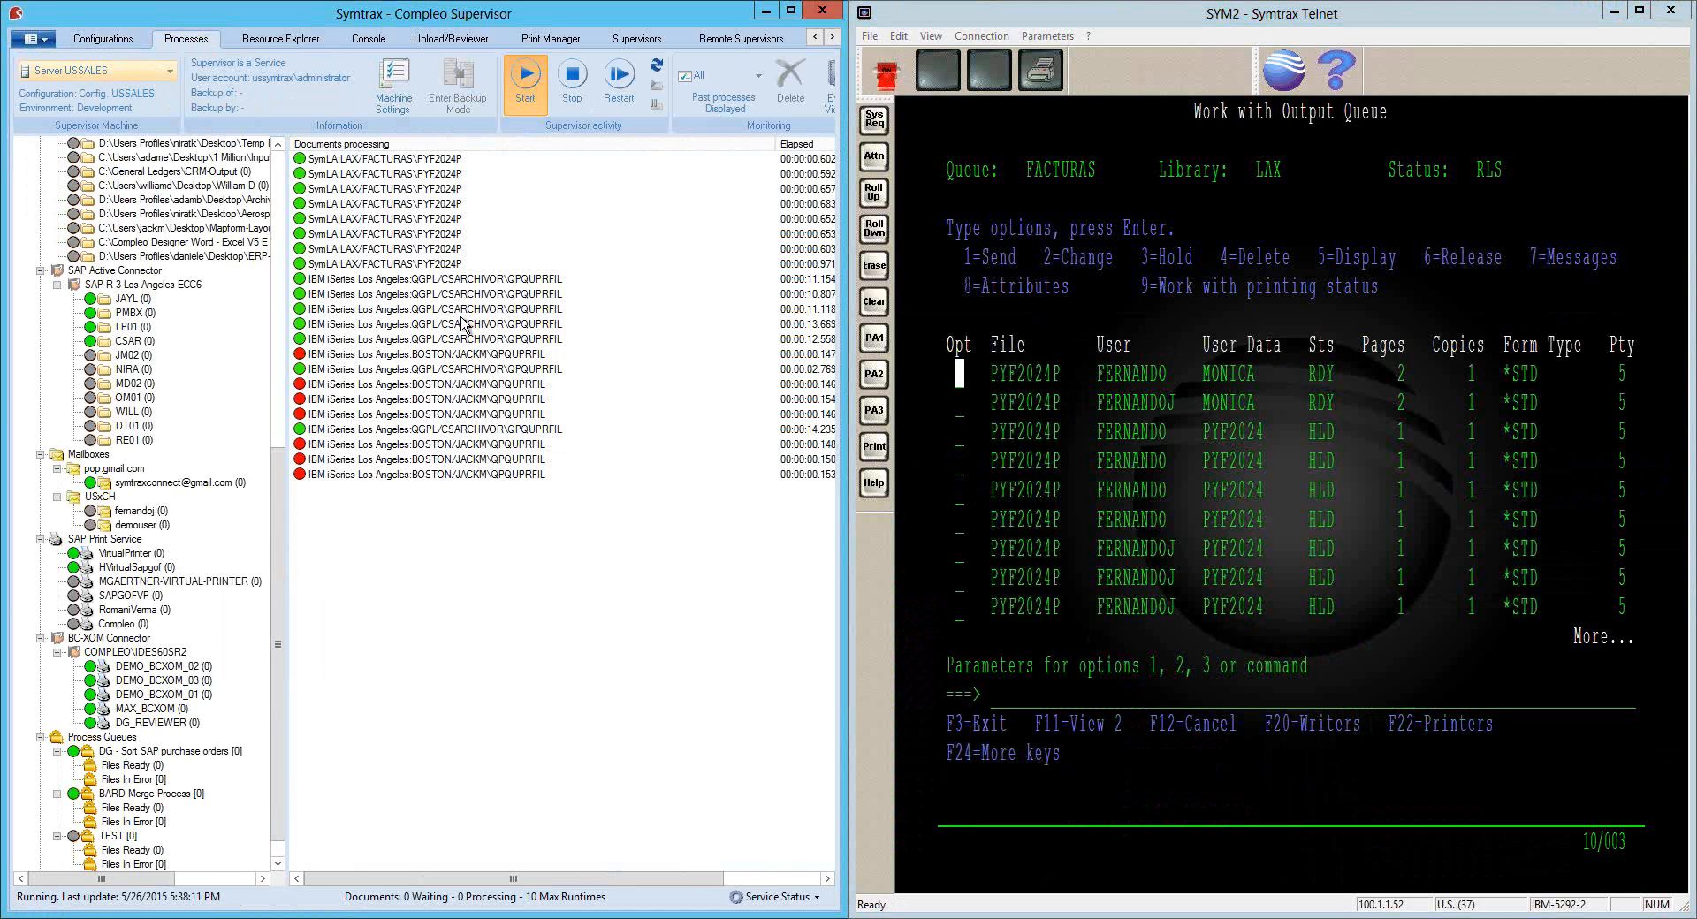
pyautogui.moveTo(289, 523); pyautogui.dragTo(352, 176)
pyautogui.click(357, 161)
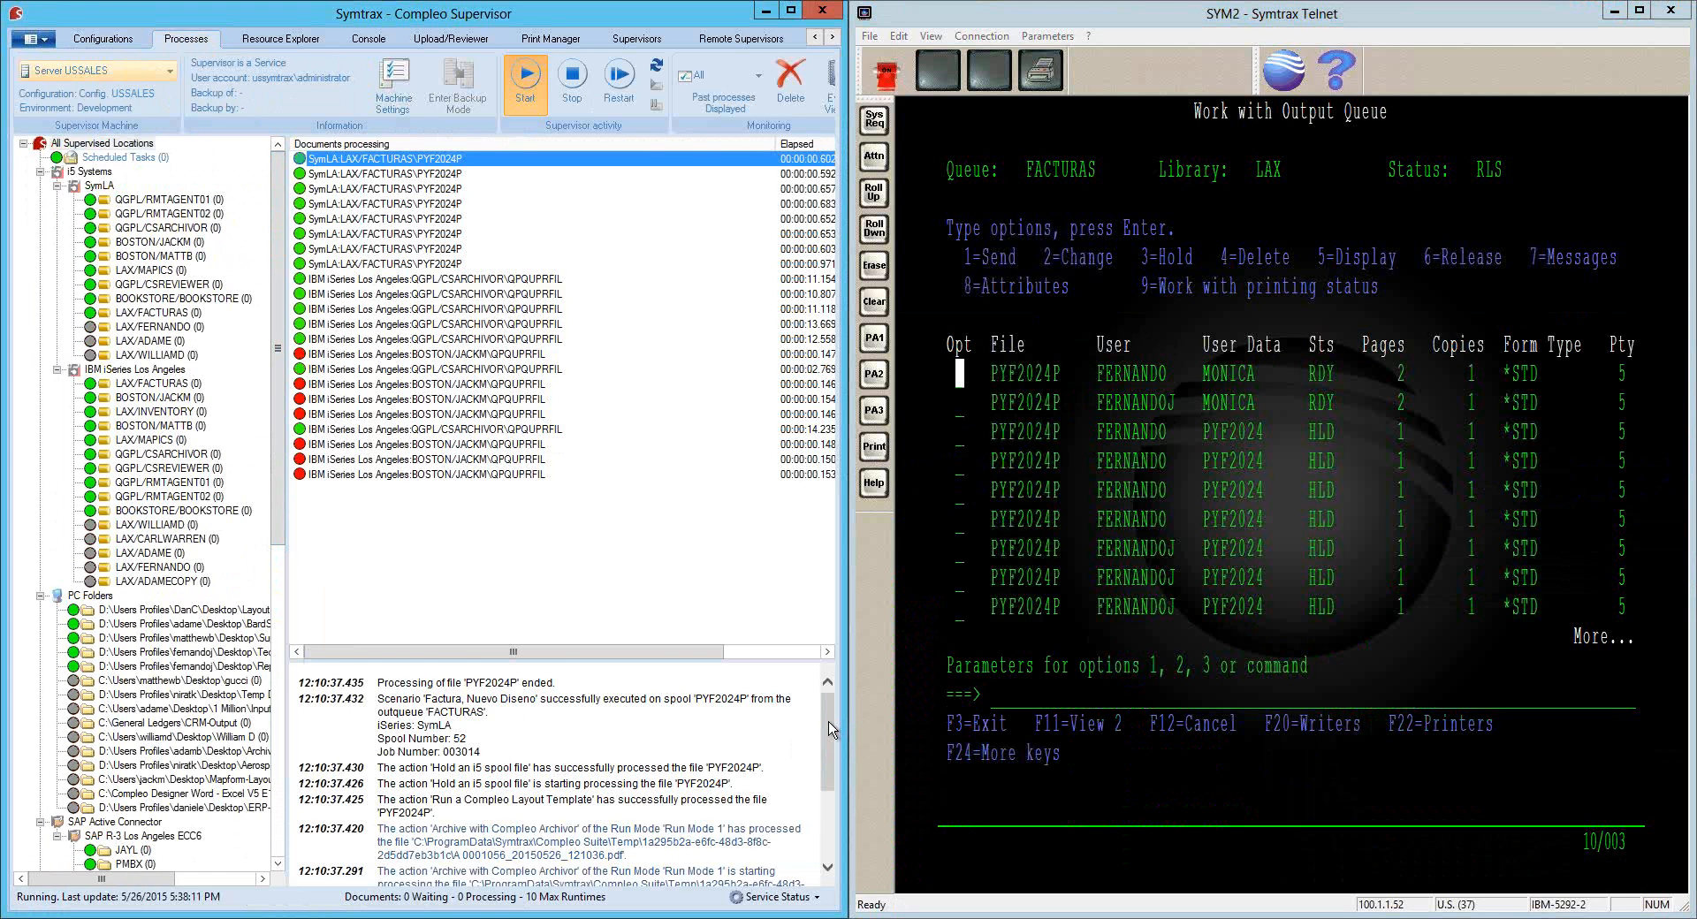
pyautogui.moveTo(828, 733)
pyautogui.mouseDown()
pyautogui.moveTo(826, 840)
pyautogui.moveTo(834, 727)
pyautogui.mouseUp()
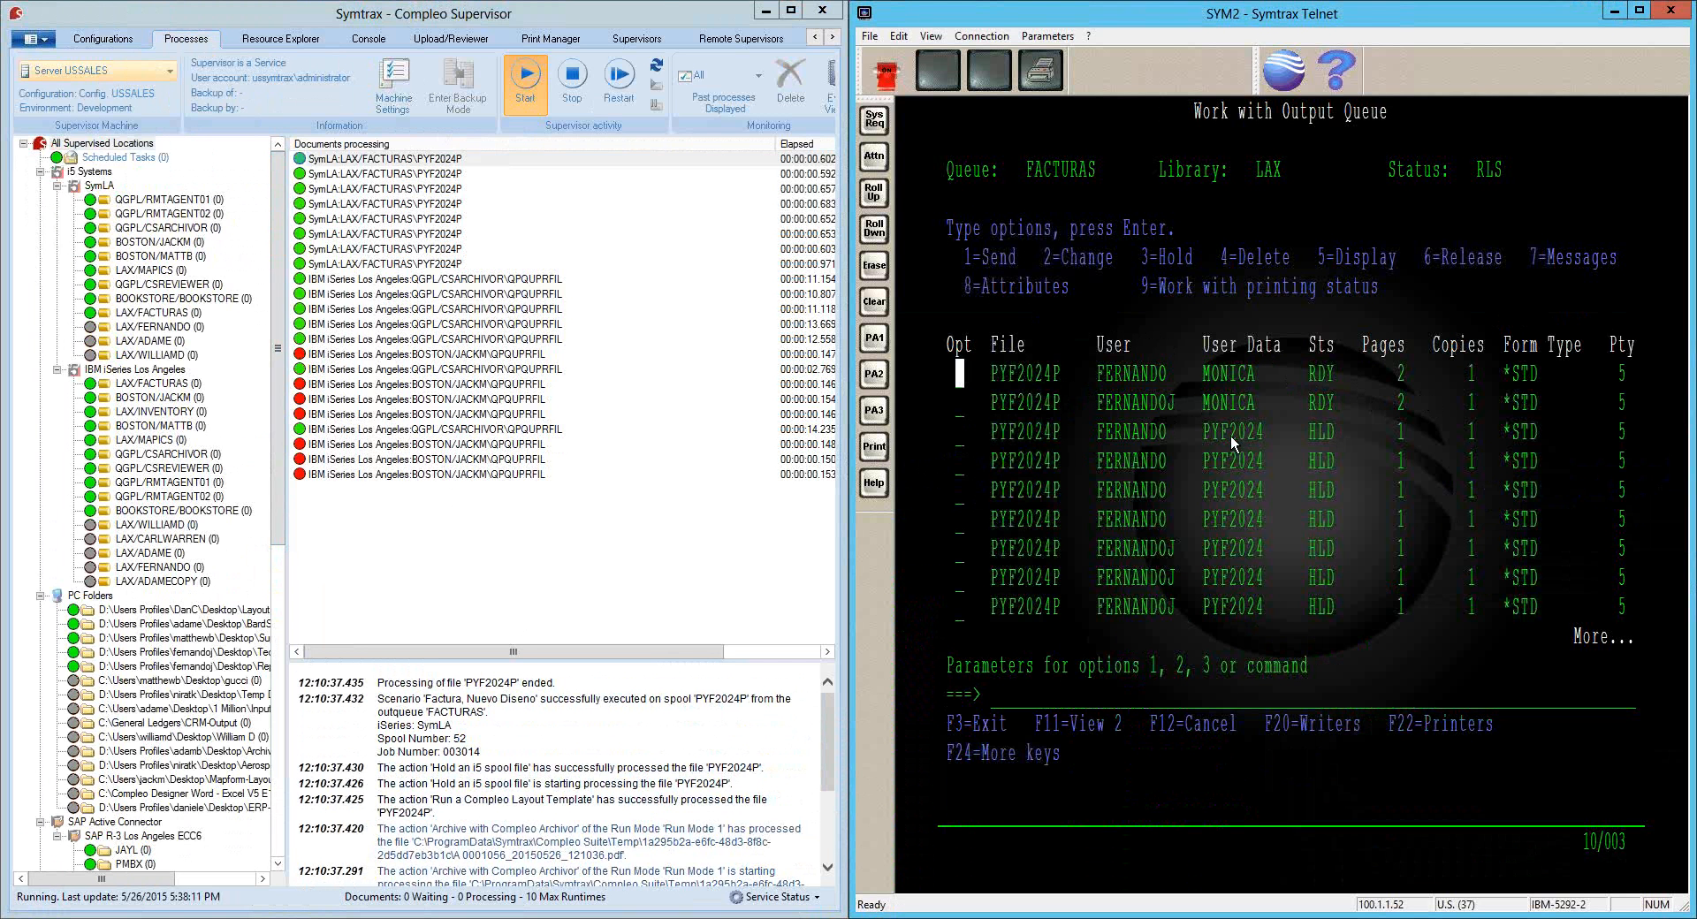
# Release the first held PYF2024P spool in the FACTURAS output queue with option 6 and check Supervisor for its processing
pyautogui.click(961, 437)
pyautogui.write('6')
pyautogui.press('Return')
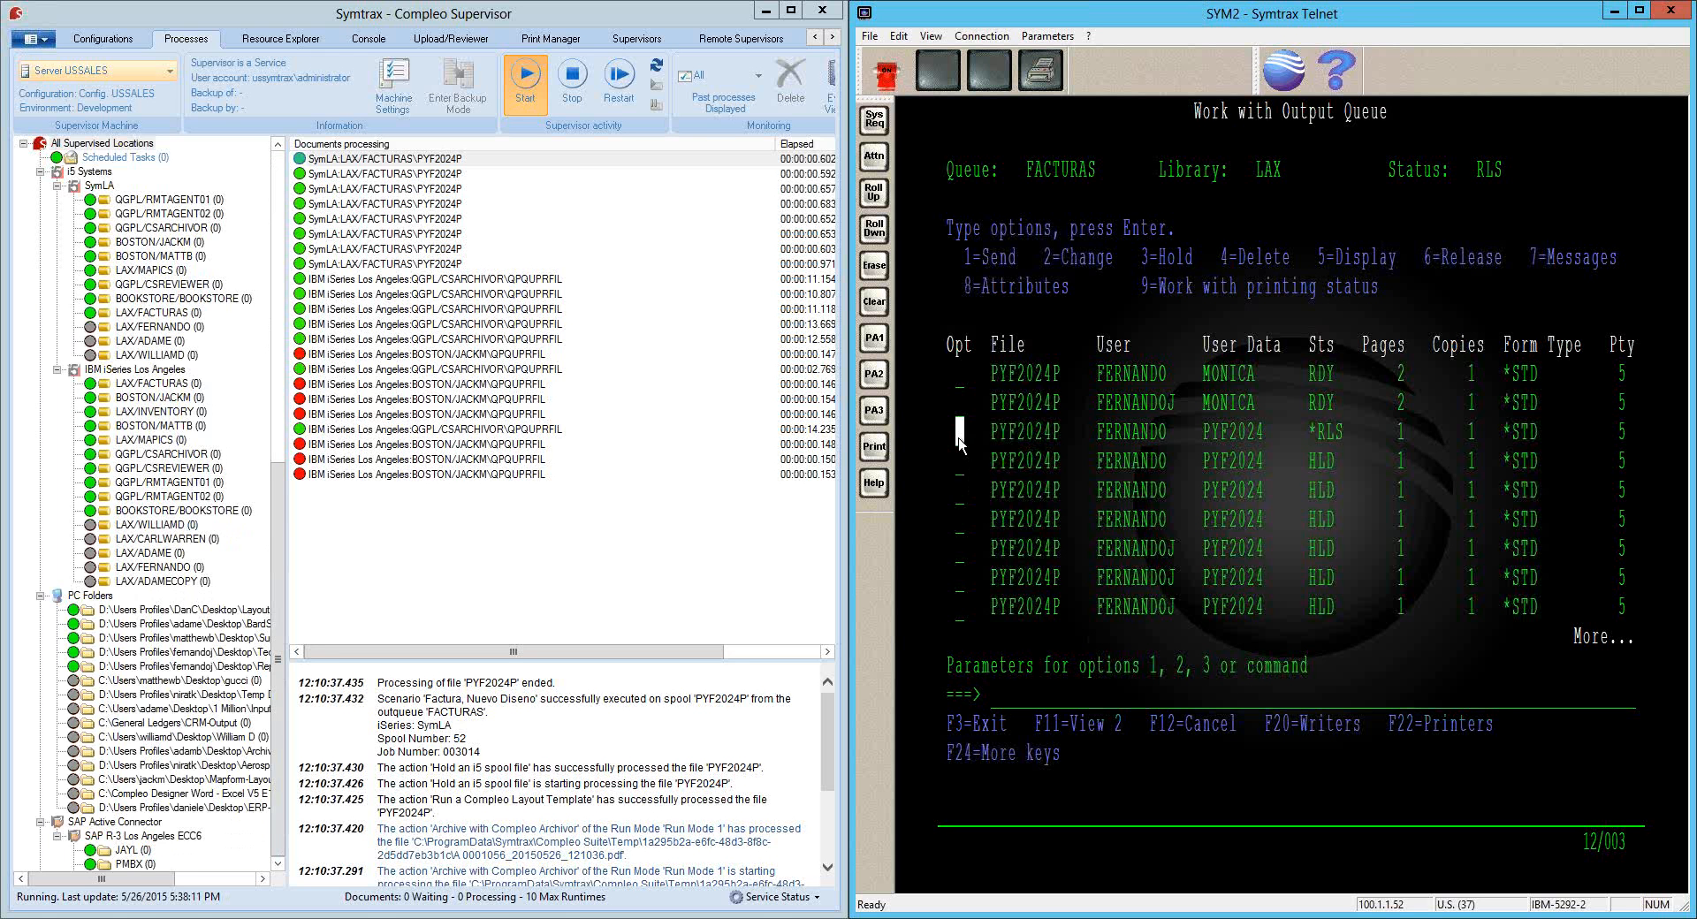
pyautogui.click(435, 162)
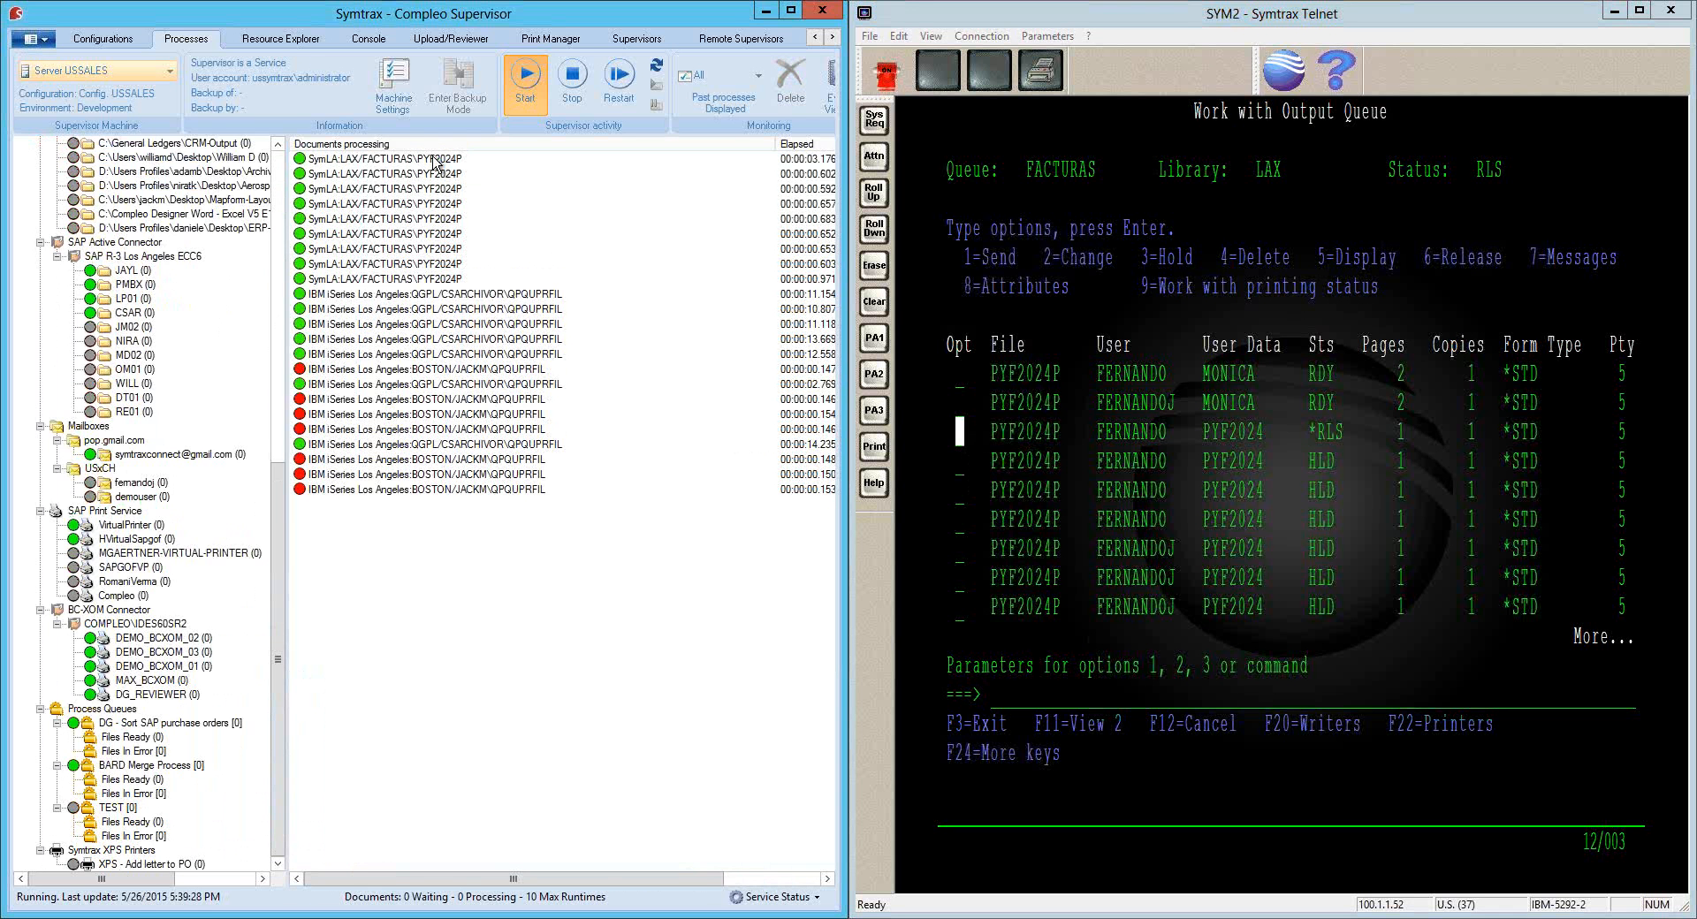
# Release the other six held PYF2024P spools listed in the FACTURAS queue with option 6
pyautogui.click(958, 467)
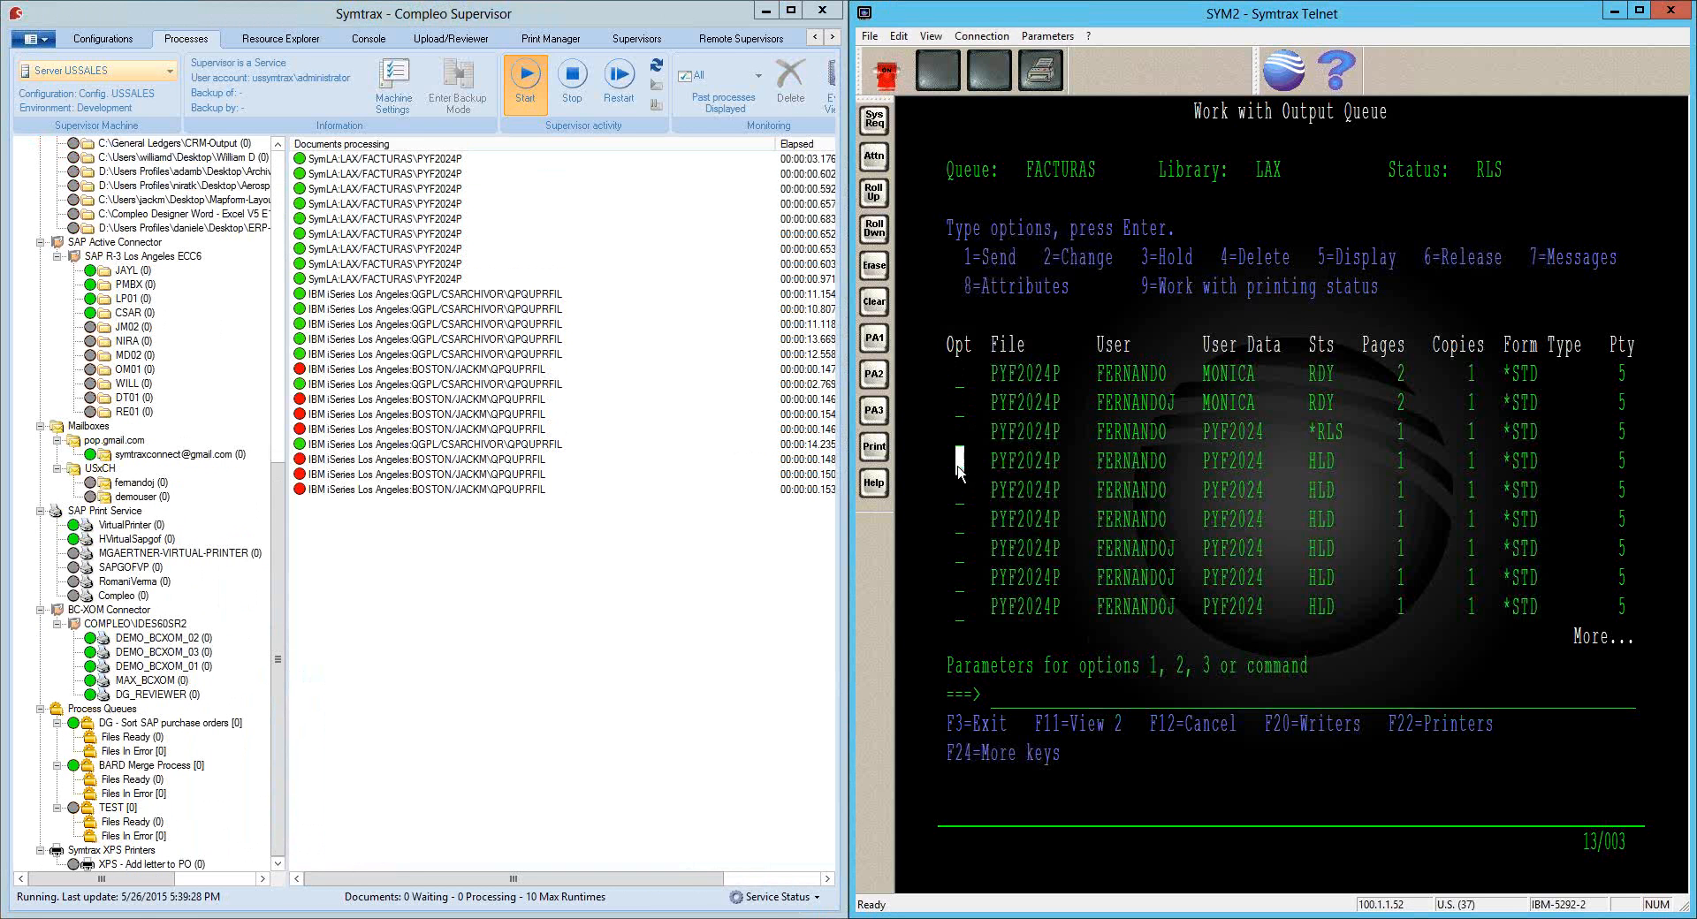
pyautogui.write('66666')
pyautogui.write('6')
pyautogui.press('Return')
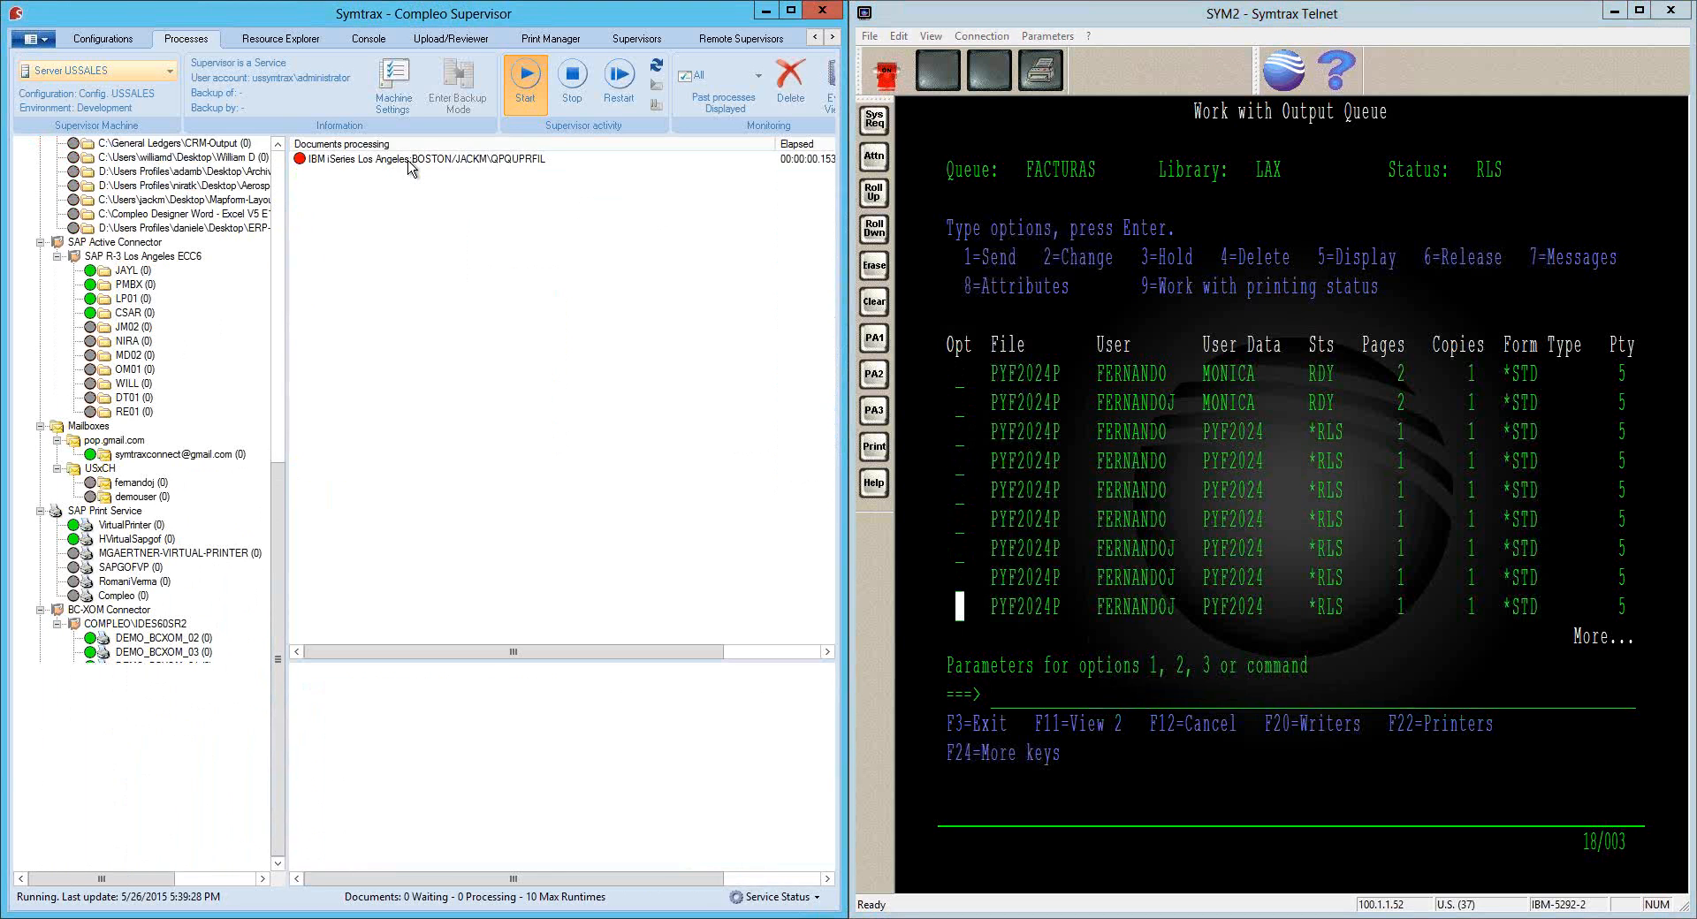
# Inspect the log of a newly processed PYF2024P spool and refresh the FACTURAS output queue to check the spool statuses
pyautogui.click(408, 161)
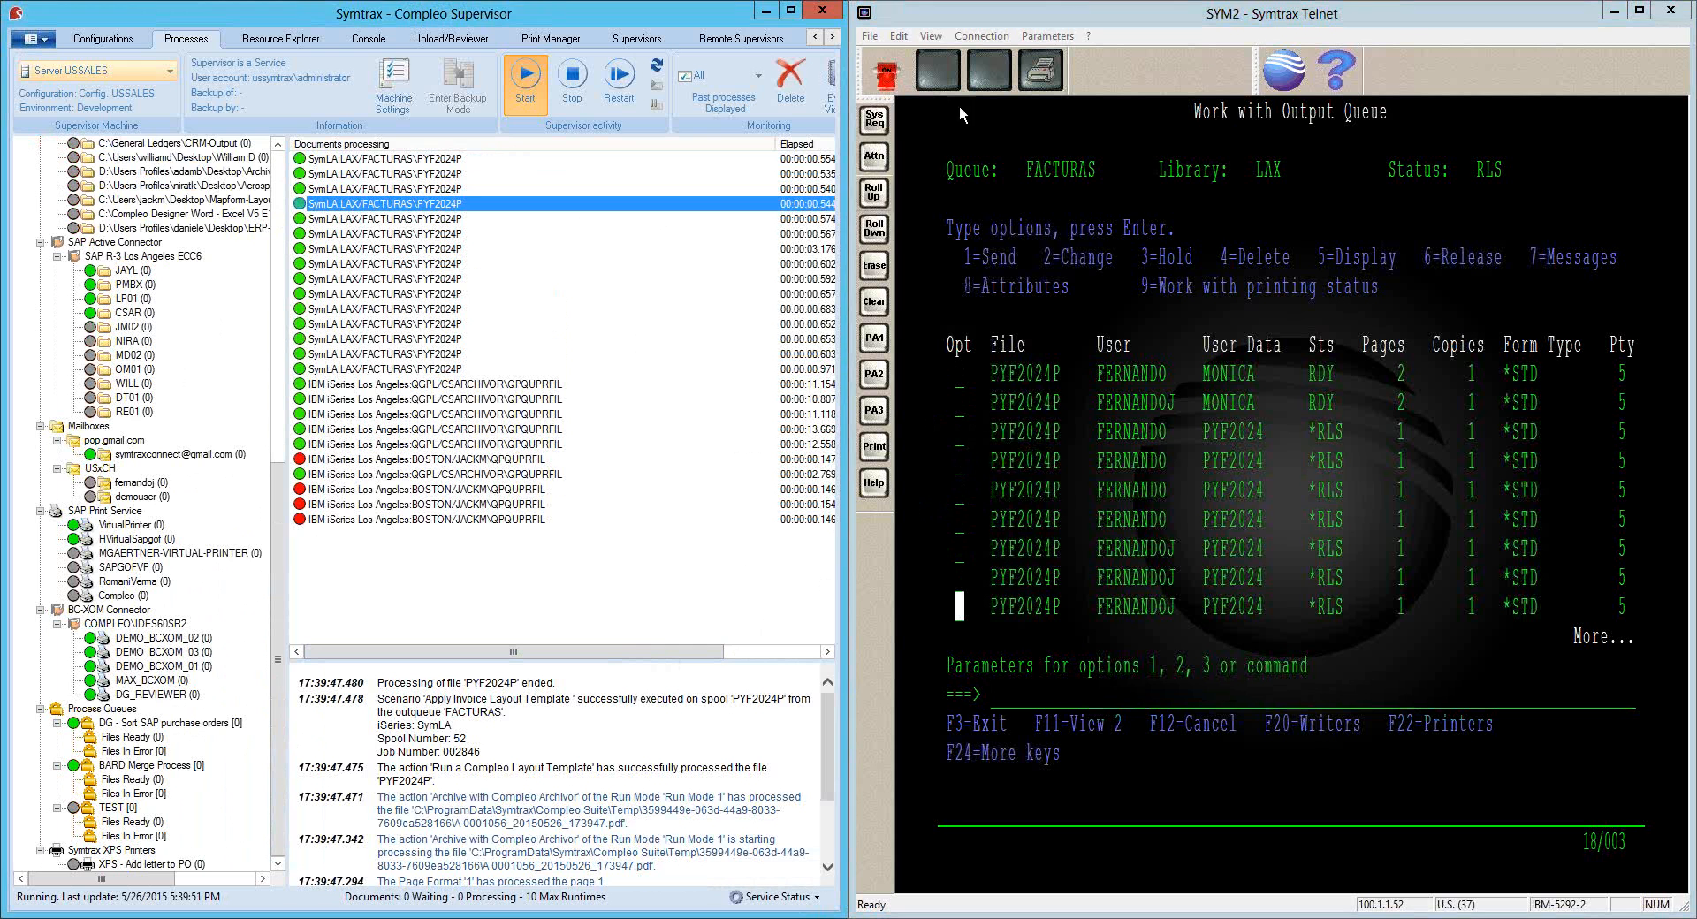
pyautogui.click(1050, 24)
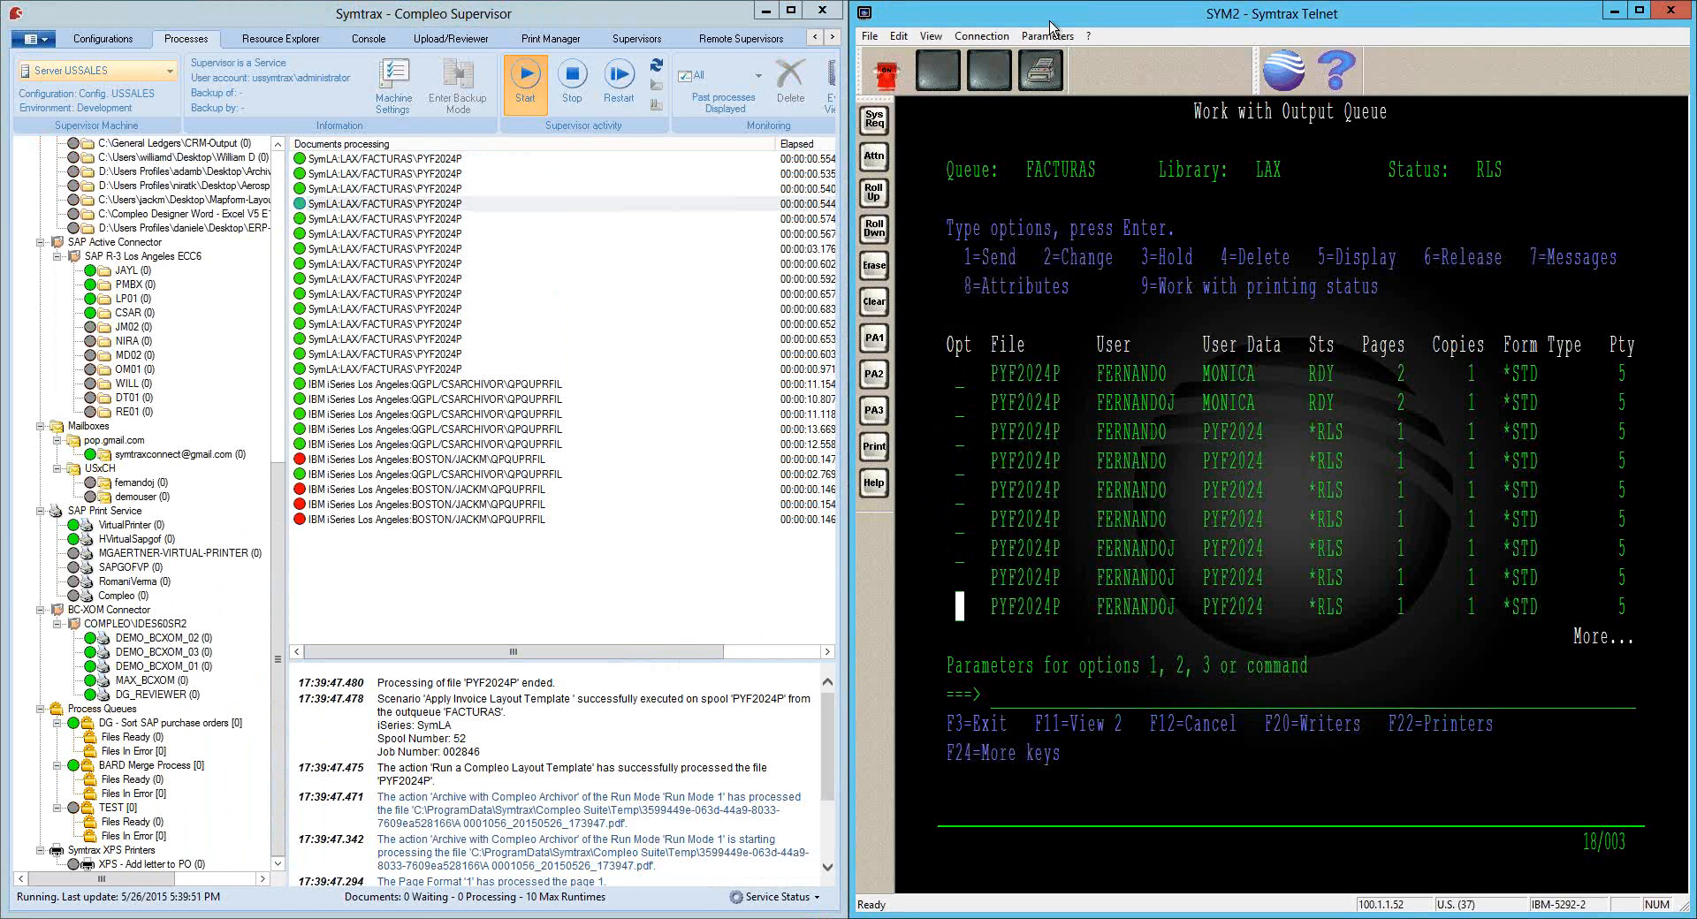
pyautogui.press('Return')
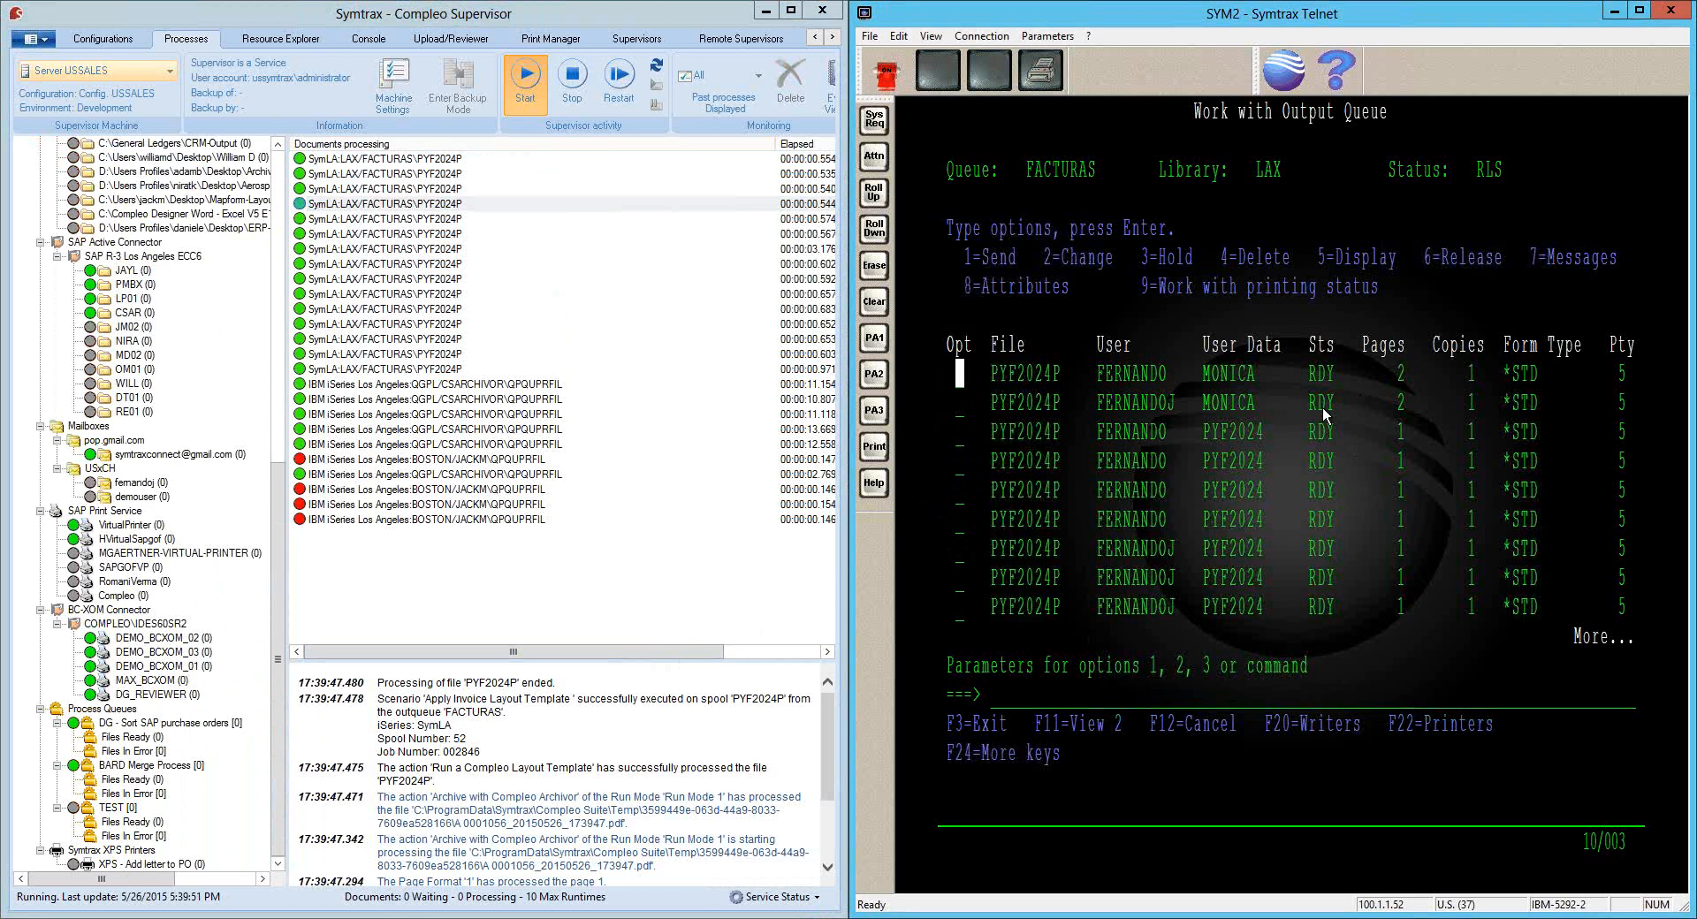
# Add a Hold action that is always carried out to the LAX/FACTURAS Apply Invoice Layout Template scenario and save it
pyautogui.click(113, 46)
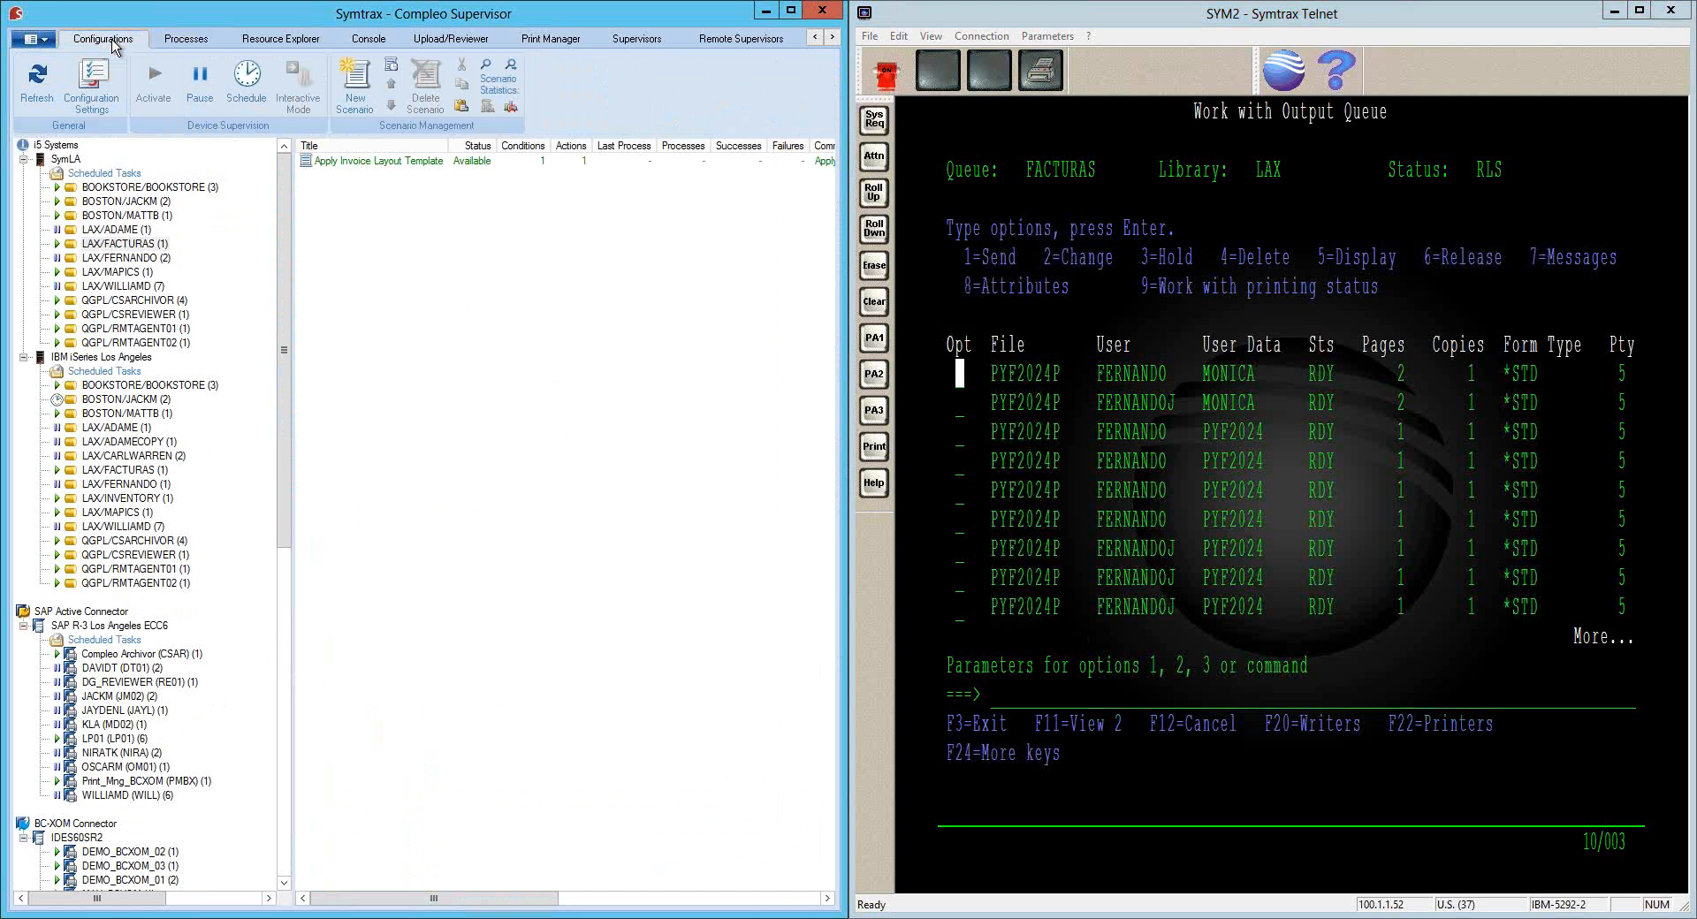
pyautogui.click(112, 243)
pyautogui.doubleClick(341, 163)
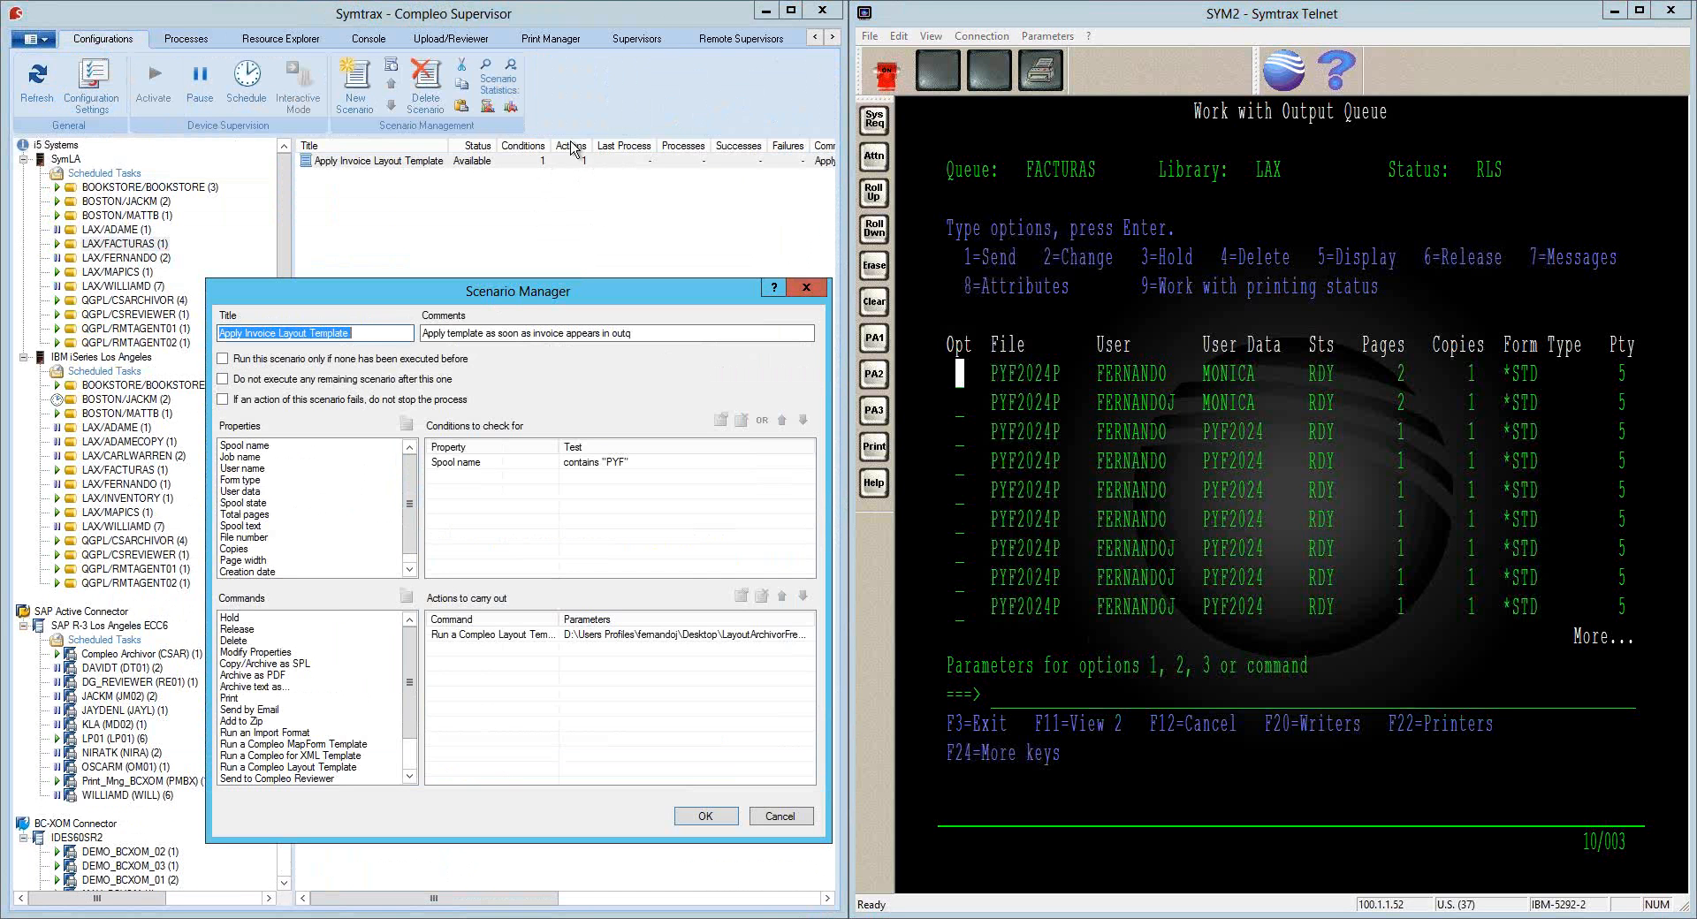
pyautogui.click(230, 619)
pyautogui.doubleClick(230, 619)
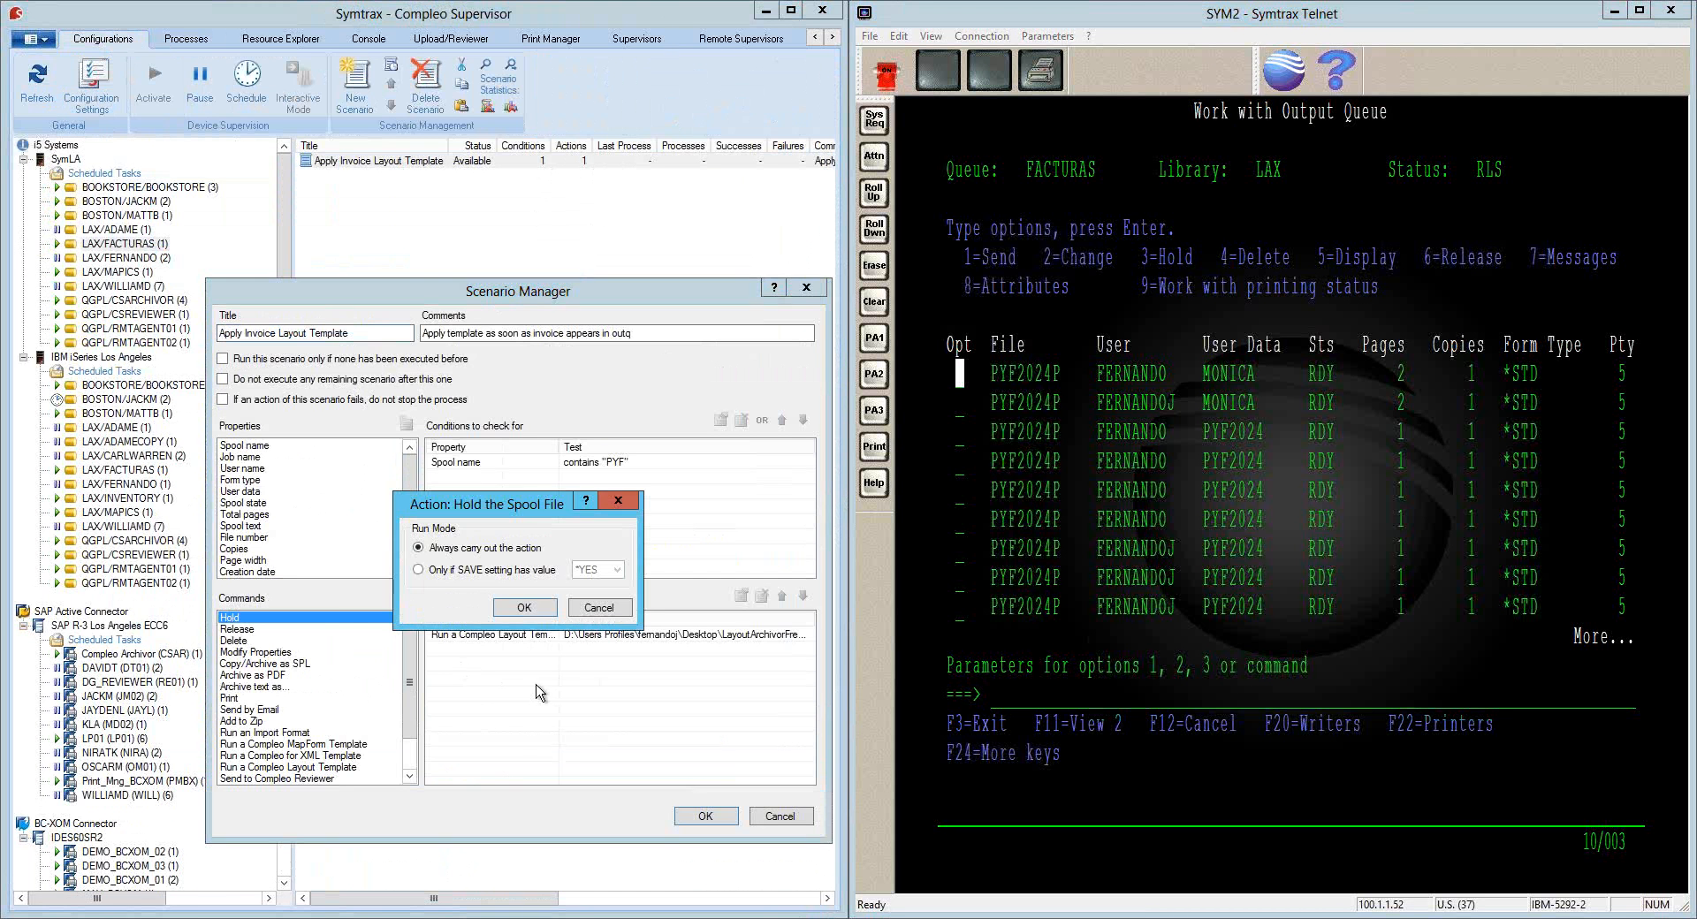
pyautogui.click(525, 610)
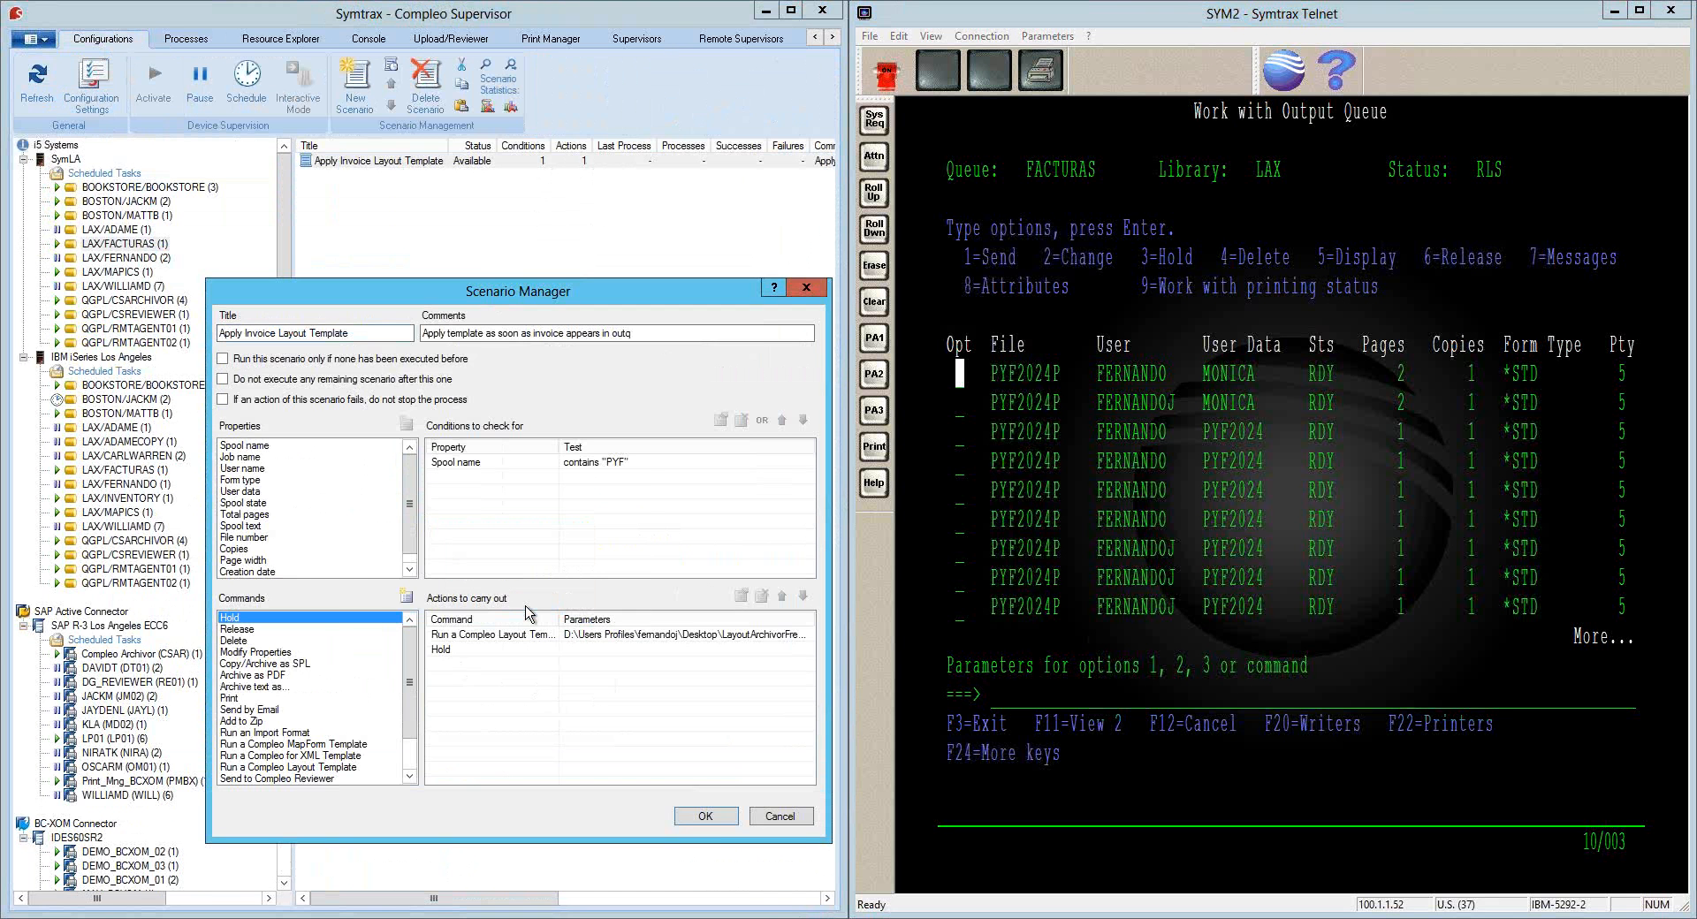
pyautogui.click(705, 817)
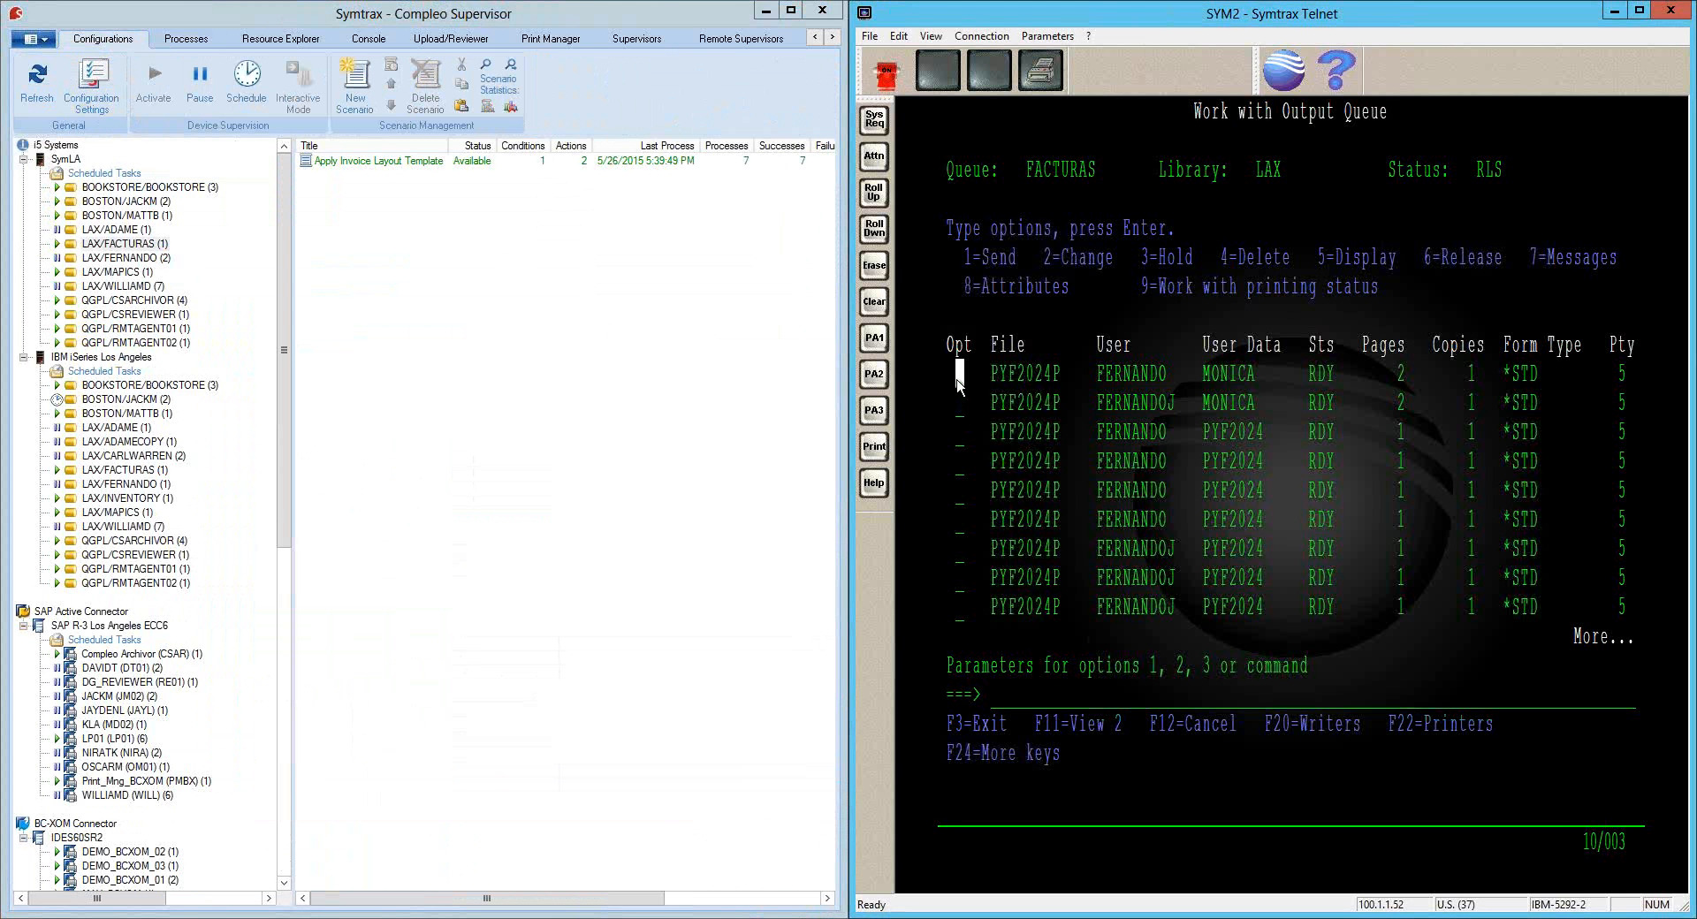
# Hold the nine listed PYF2024P spools with option 3 and open the log of the latest process in Supervisor
pyautogui.write('33333333')
pyautogui.press('Return')
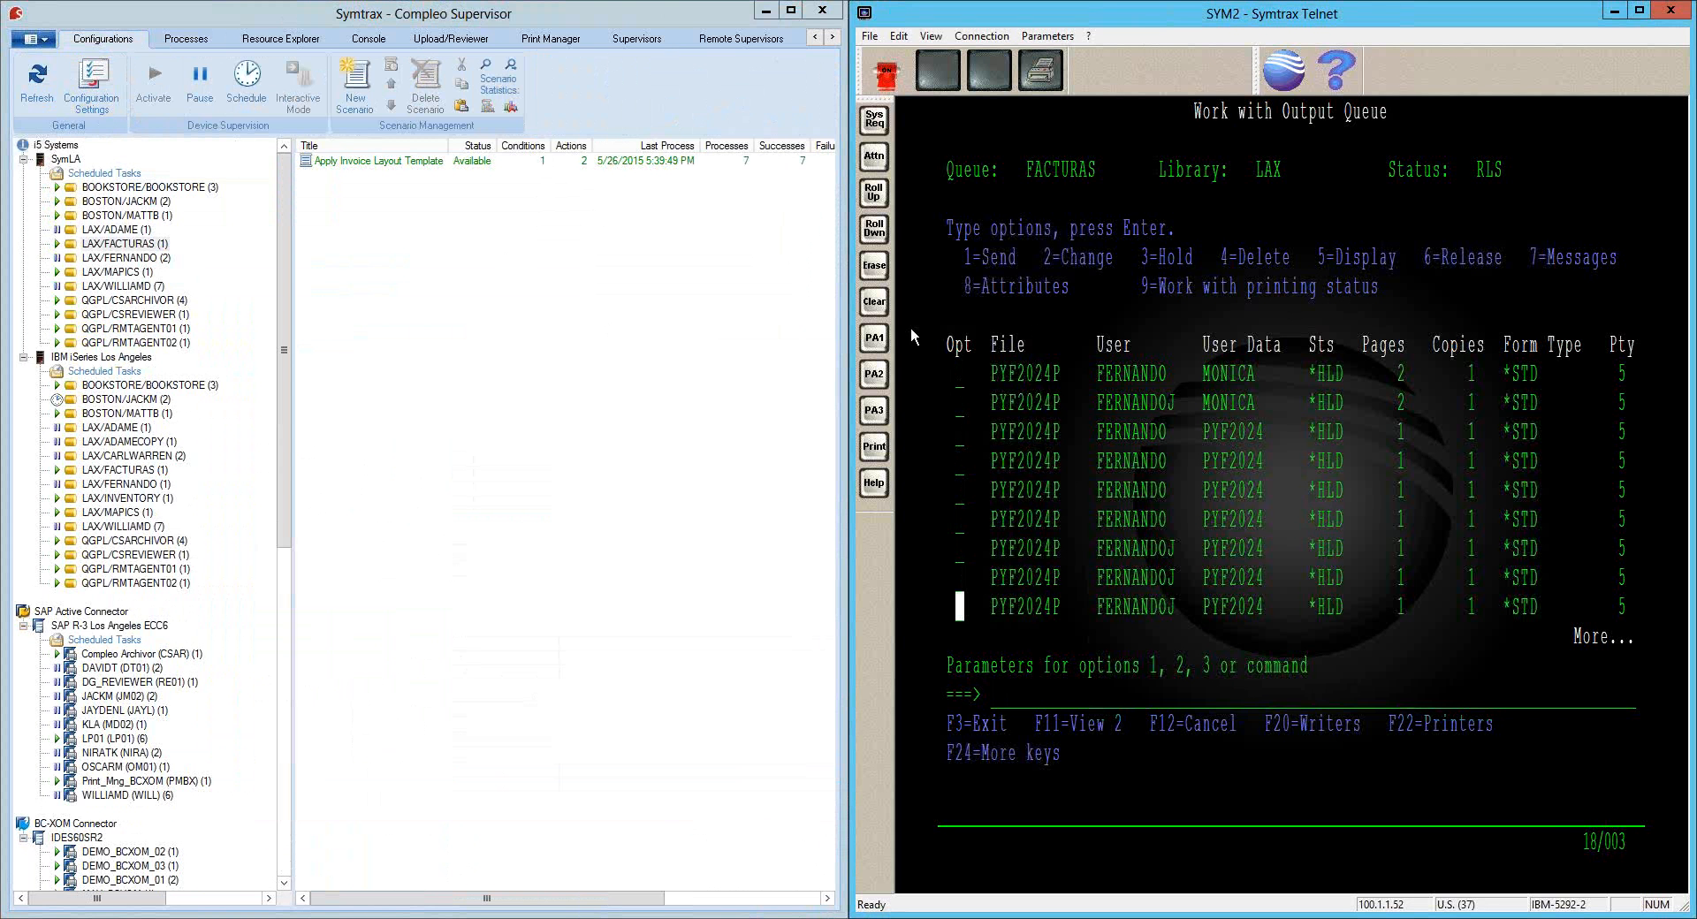
pyautogui.click(186, 38)
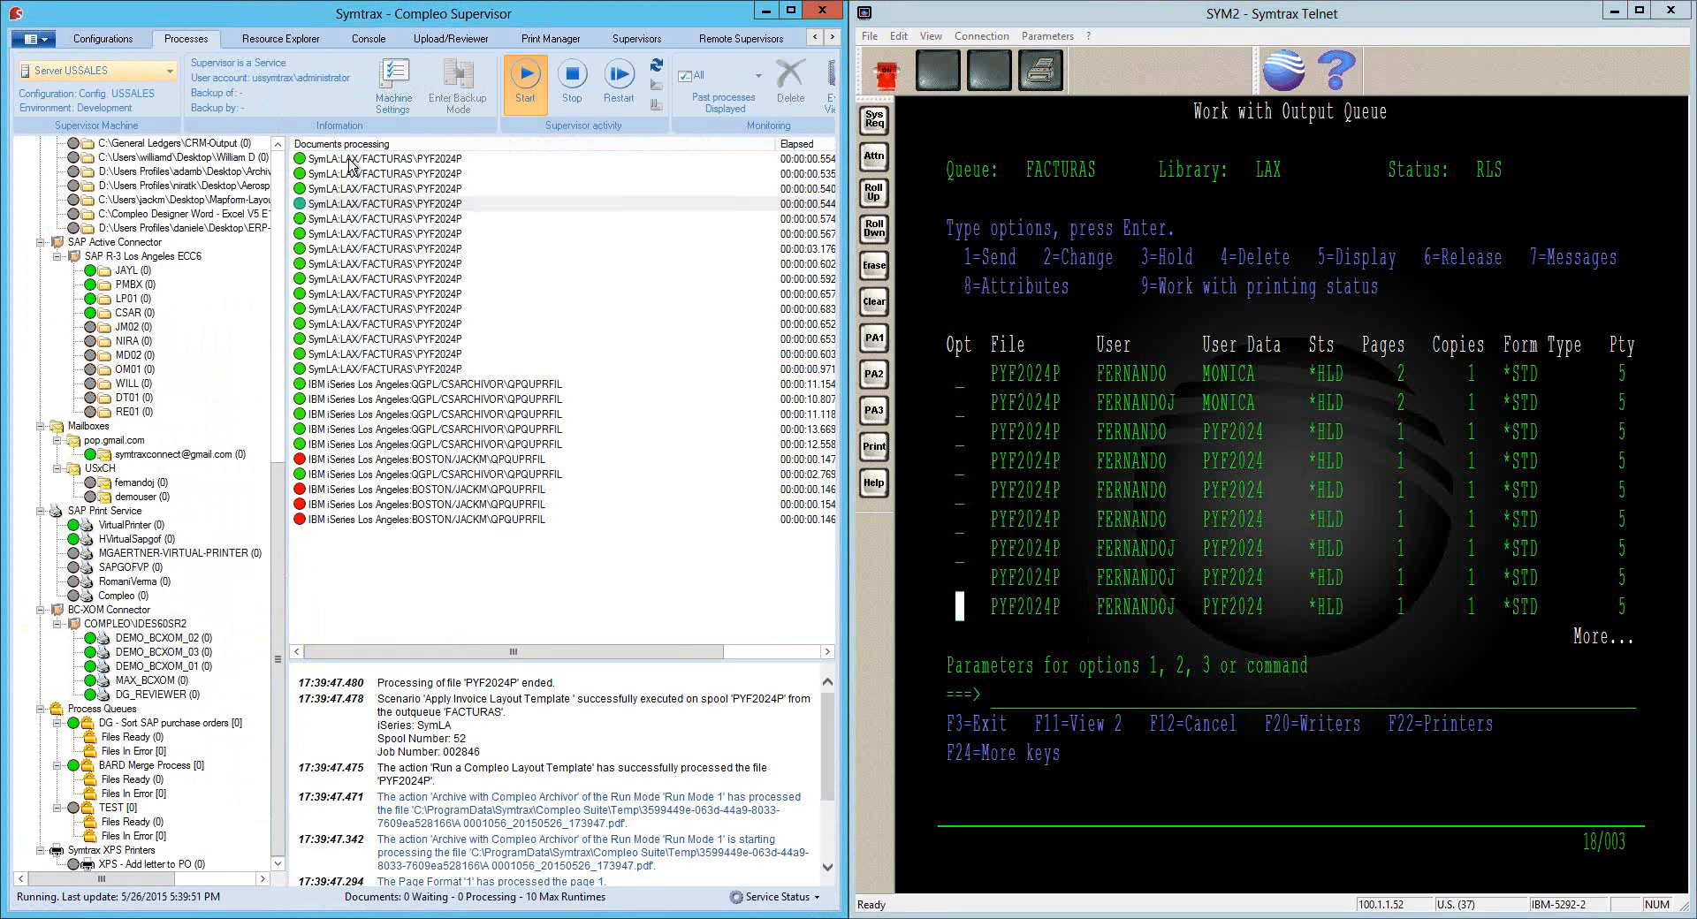
pyautogui.click(351, 161)
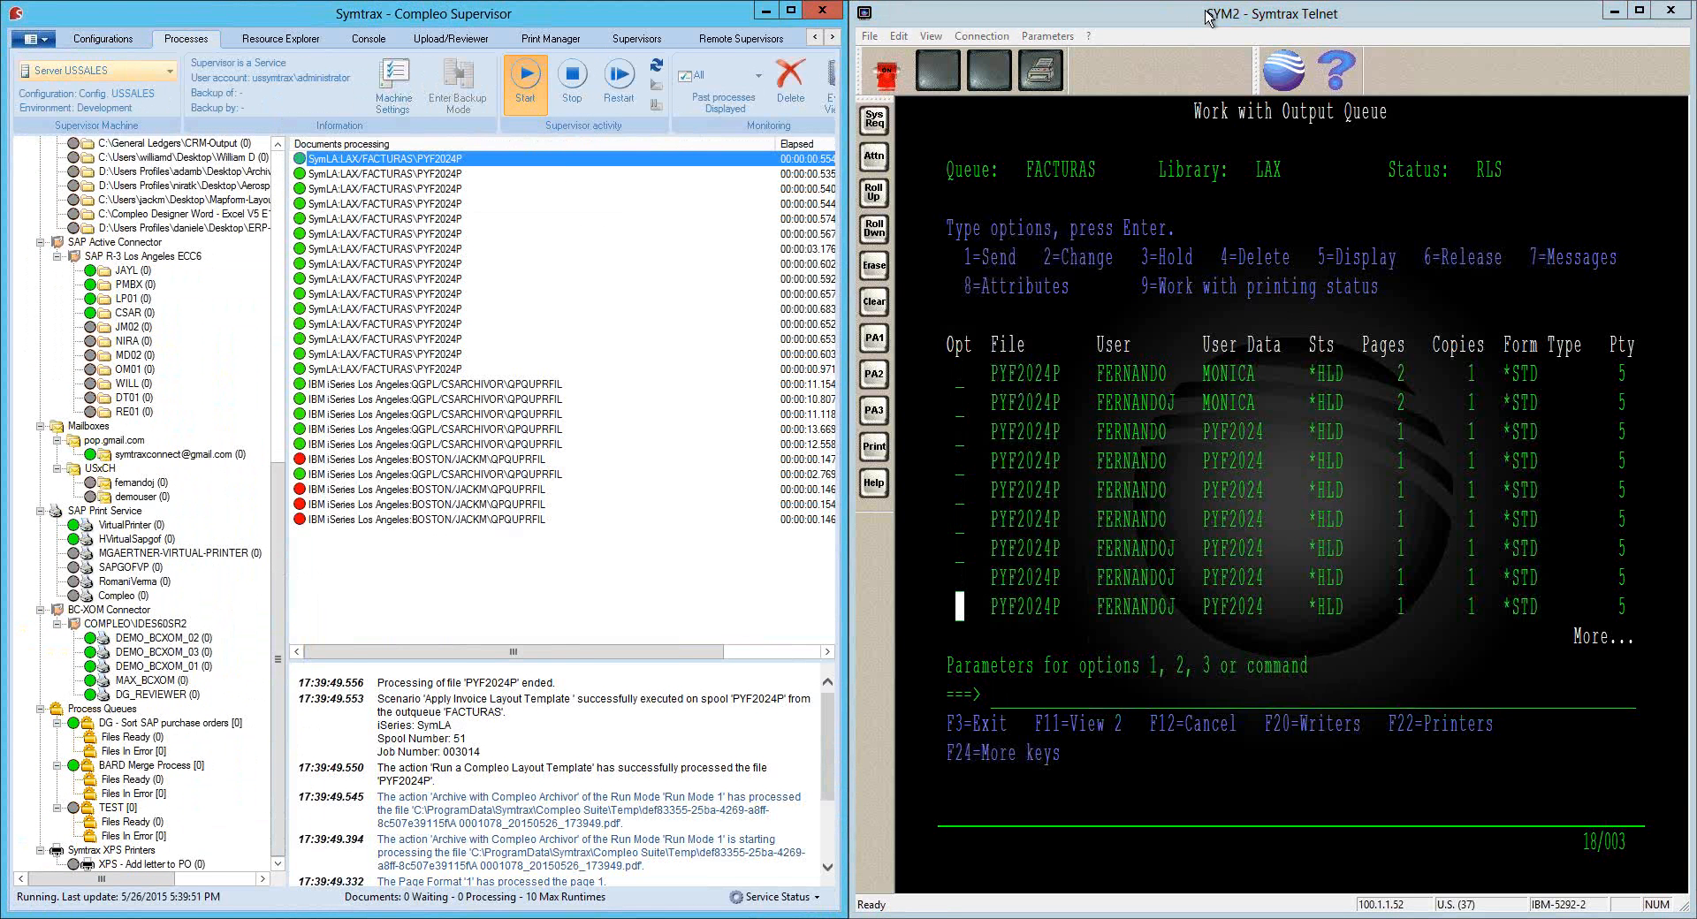
# Release the nine listed PYF2024P spools in the FACTURAS output queue with option 6
pyautogui.click(1109, 14)
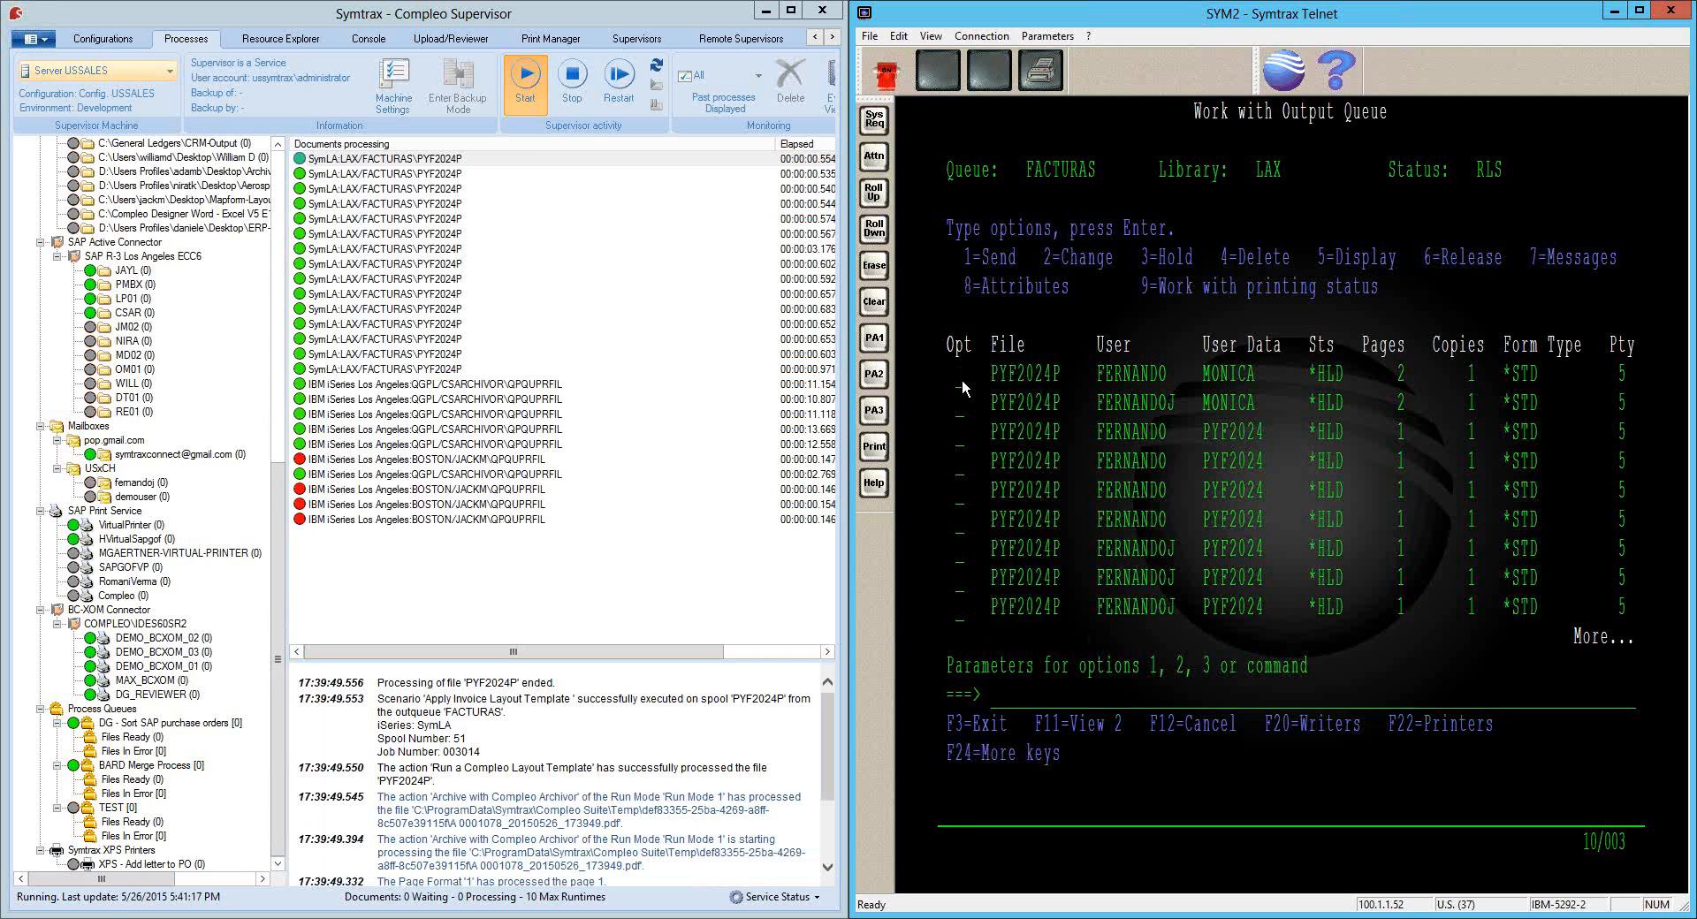
pyautogui.click(961, 375)
pyautogui.write('66666666')
pyautogui.press('Return')
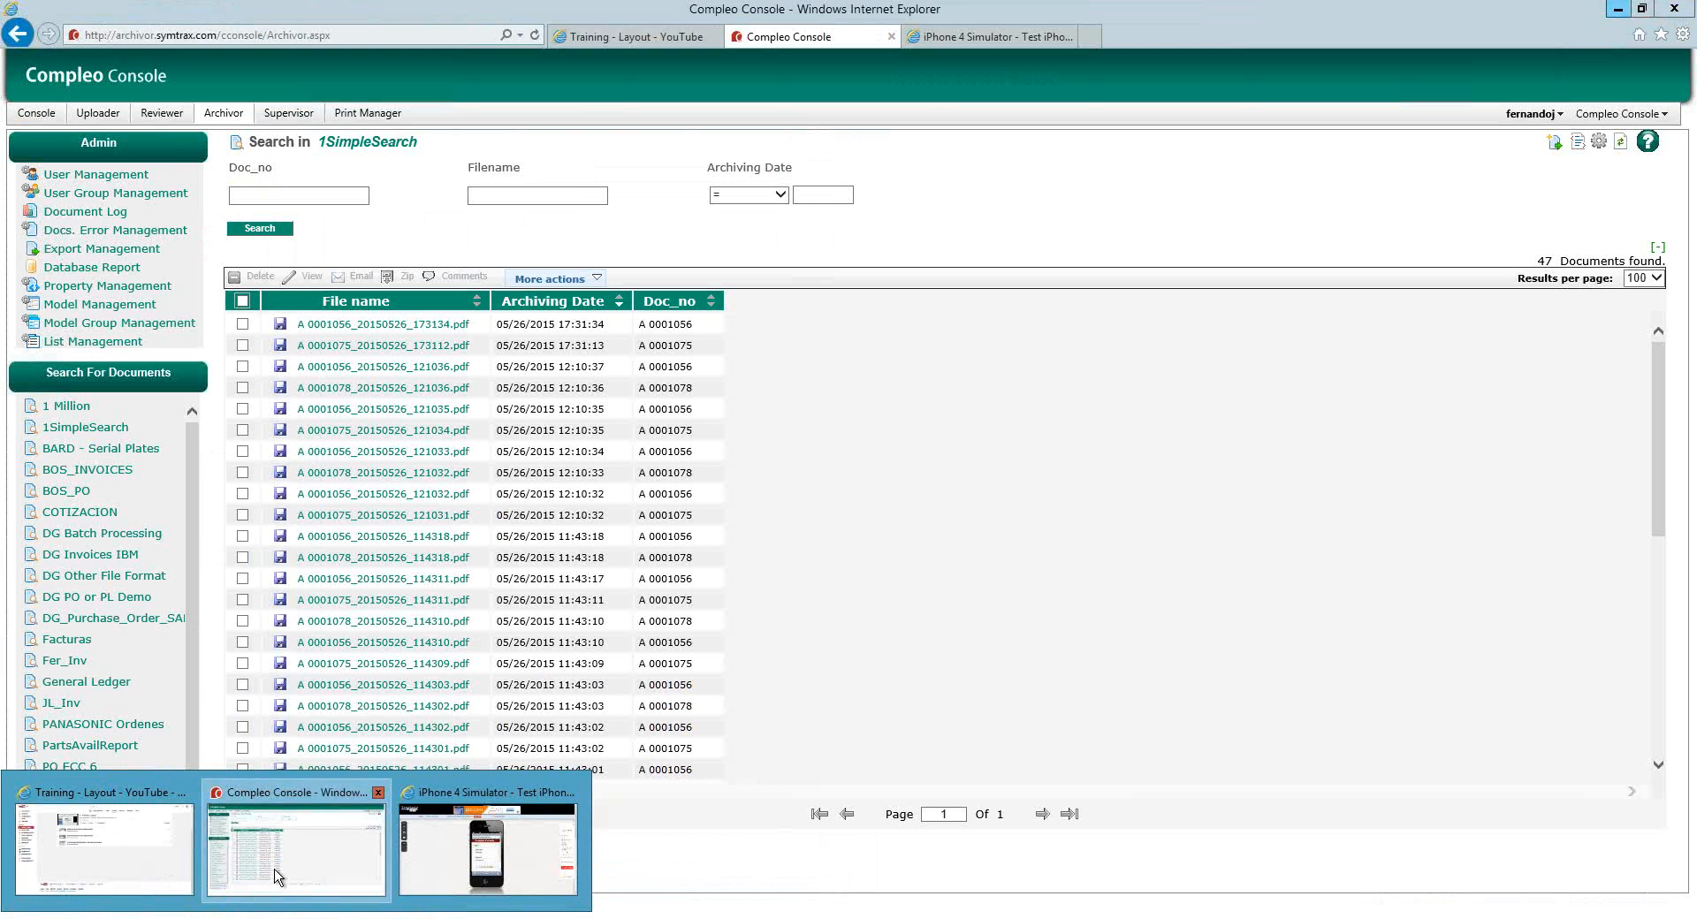
# Switch to Compleo Console, rerun the 1SimpleSearch document search and sort the results by archiving date, newest first
pyautogui.click(278, 876)
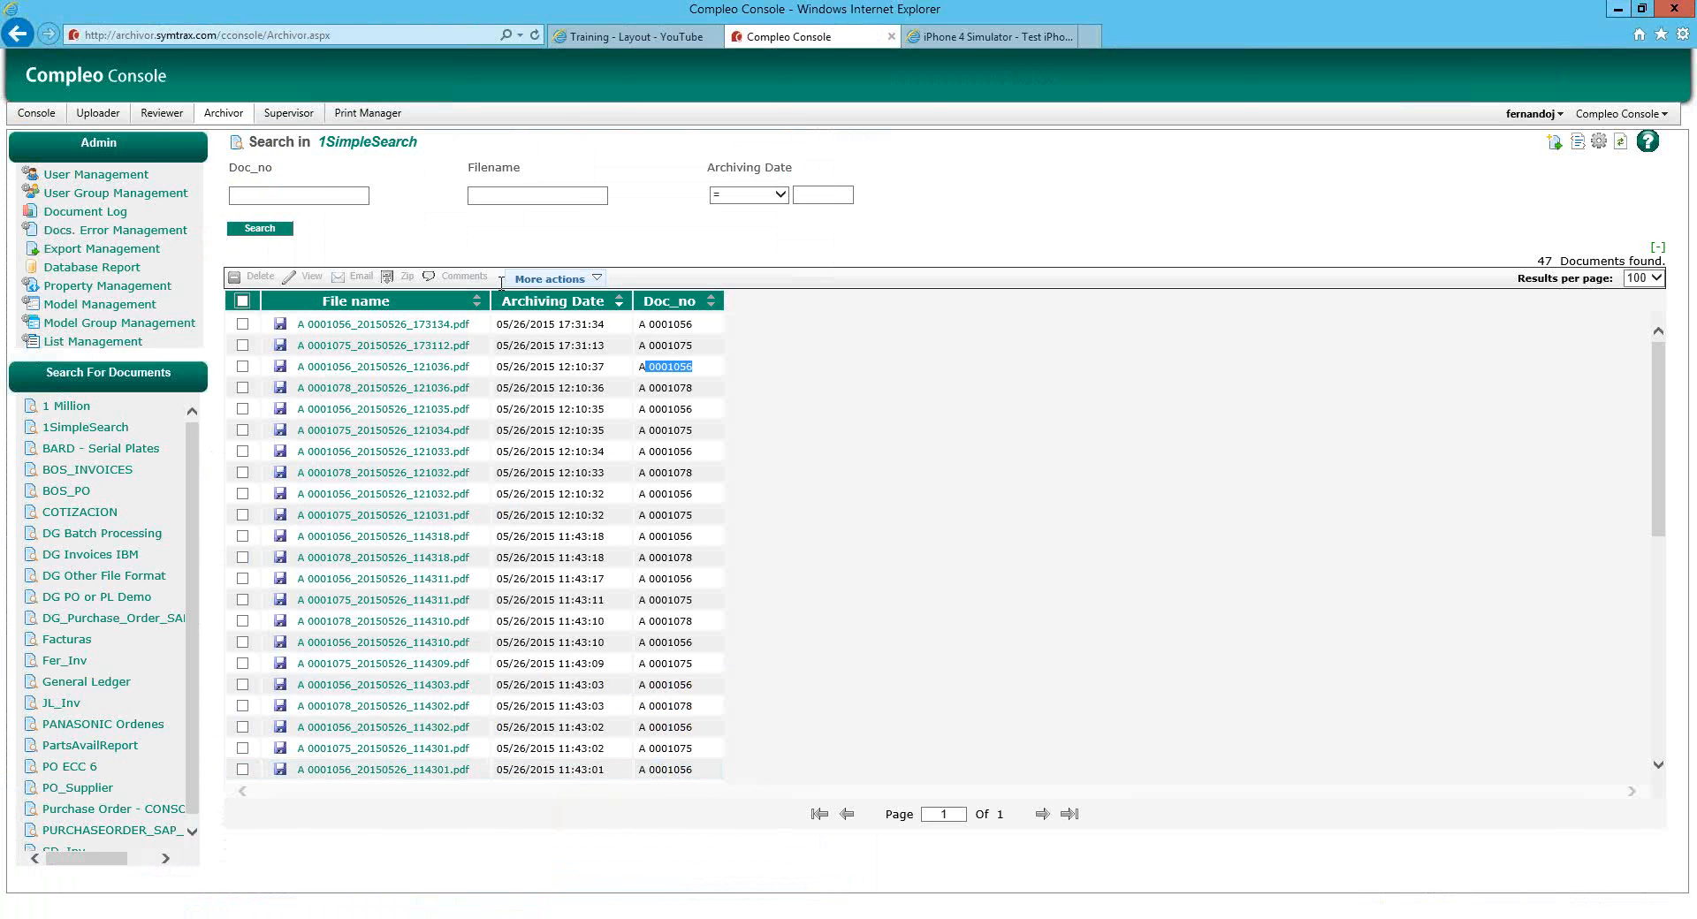
pyautogui.click(263, 232)
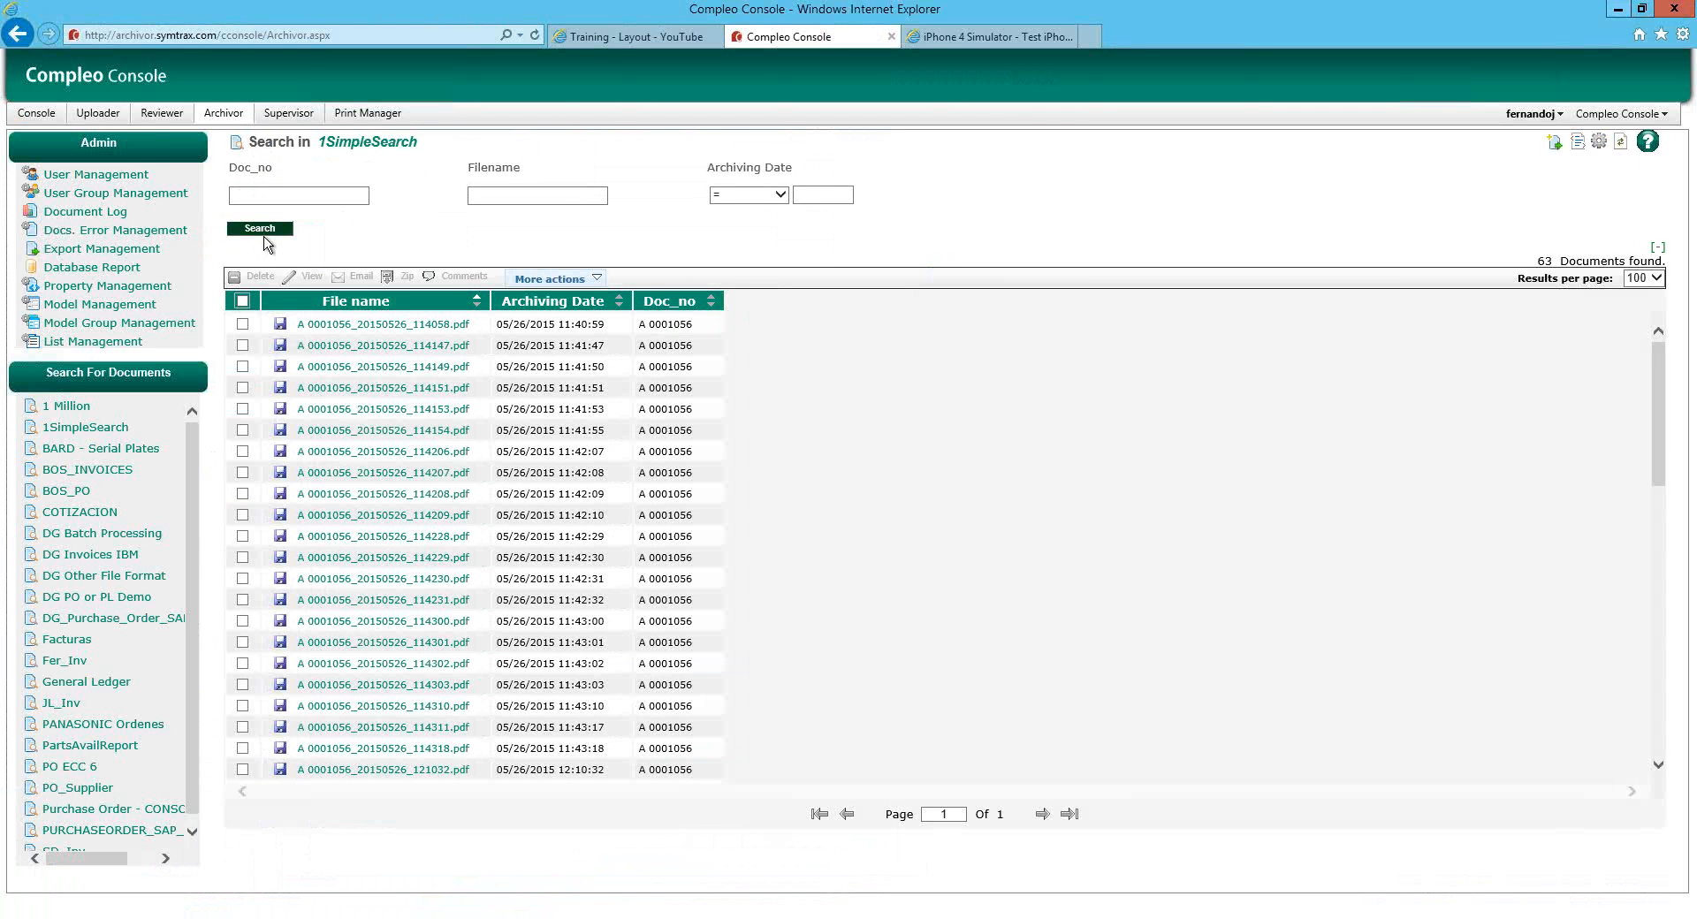
pyautogui.click(620, 304)
pyautogui.click(621, 306)
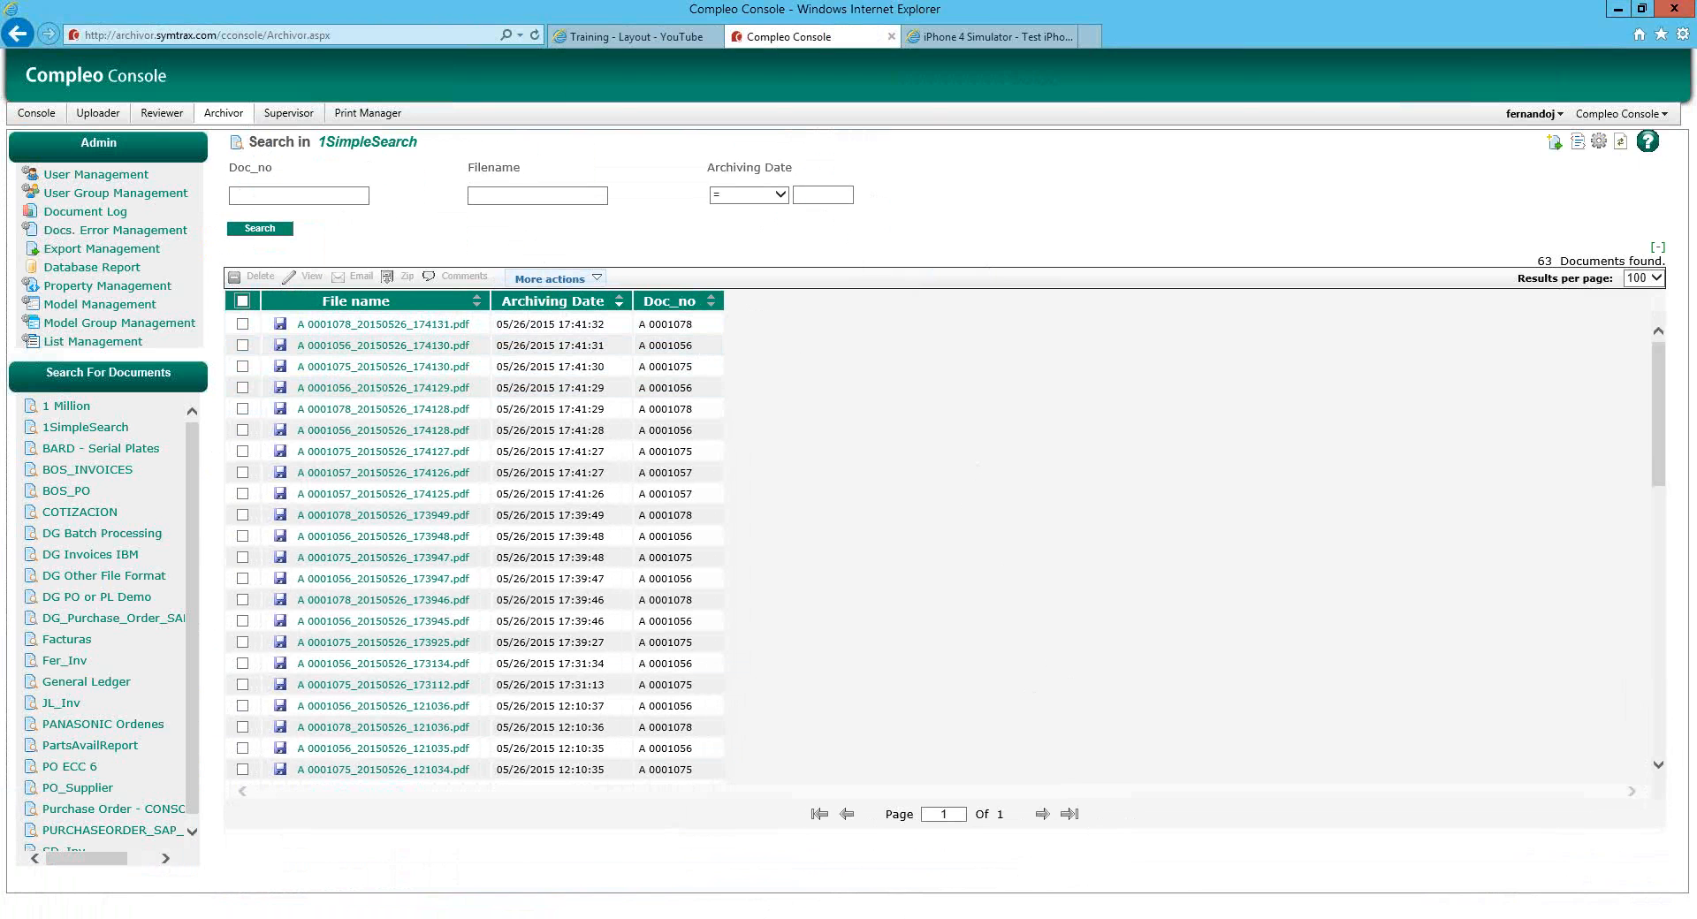
# Return to the SYM2 Telnet session and refresh the FACTURAS output queue to check the spool statuses
pyautogui.hotkey('alt', 'Tab')
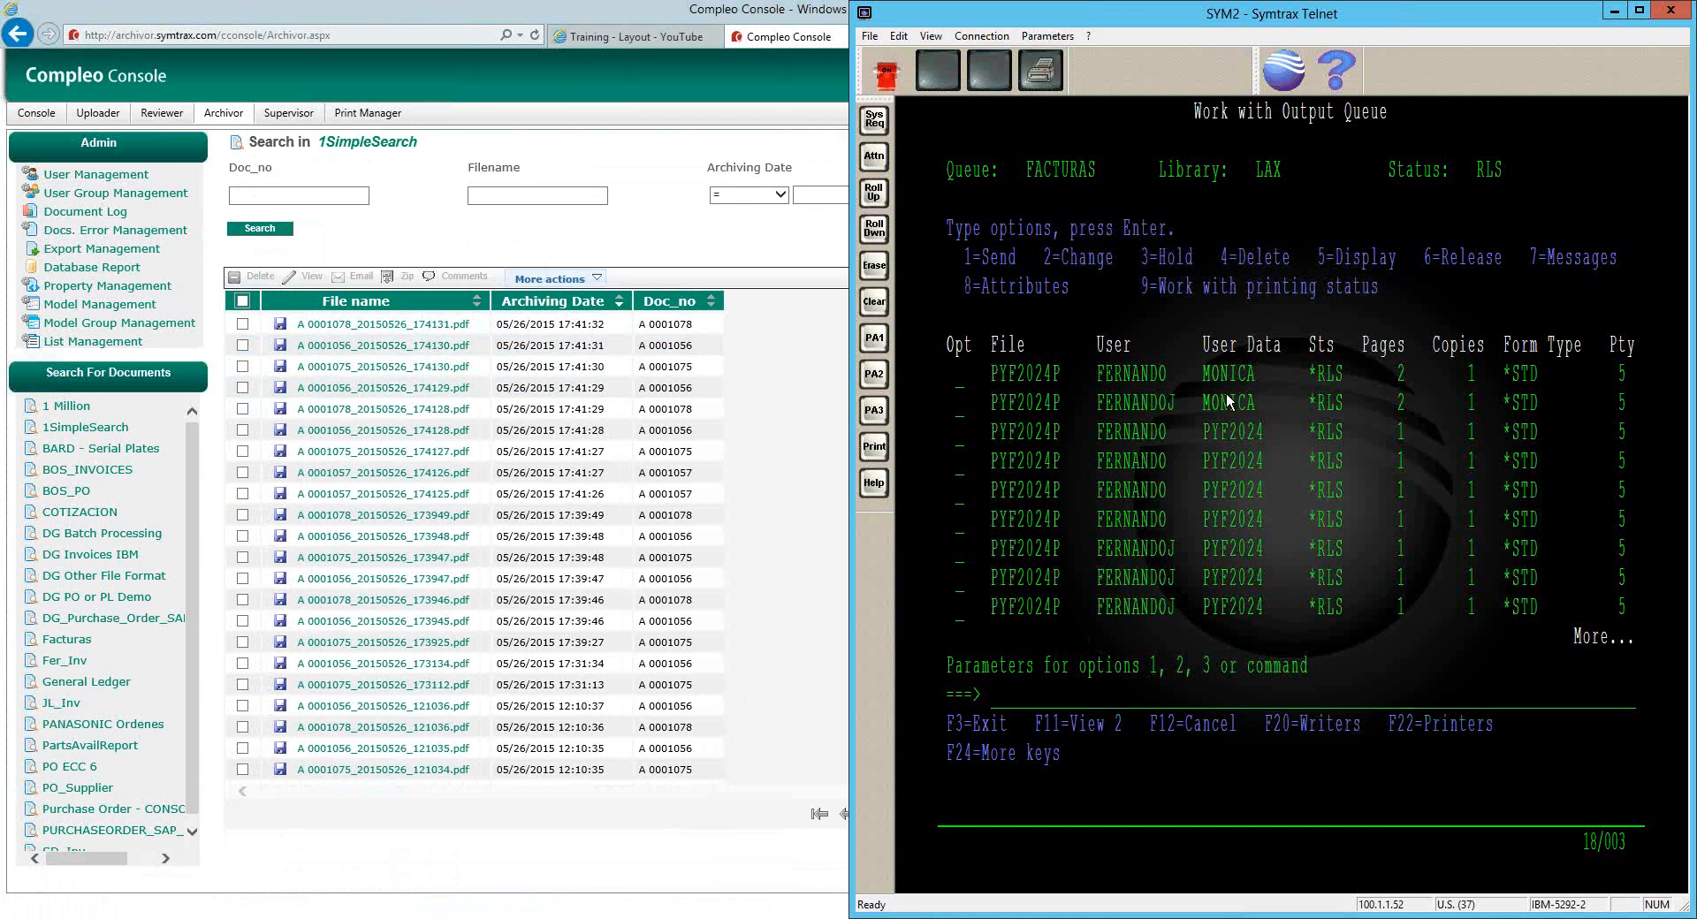
pyautogui.click(959, 373)
pyautogui.press('F5')
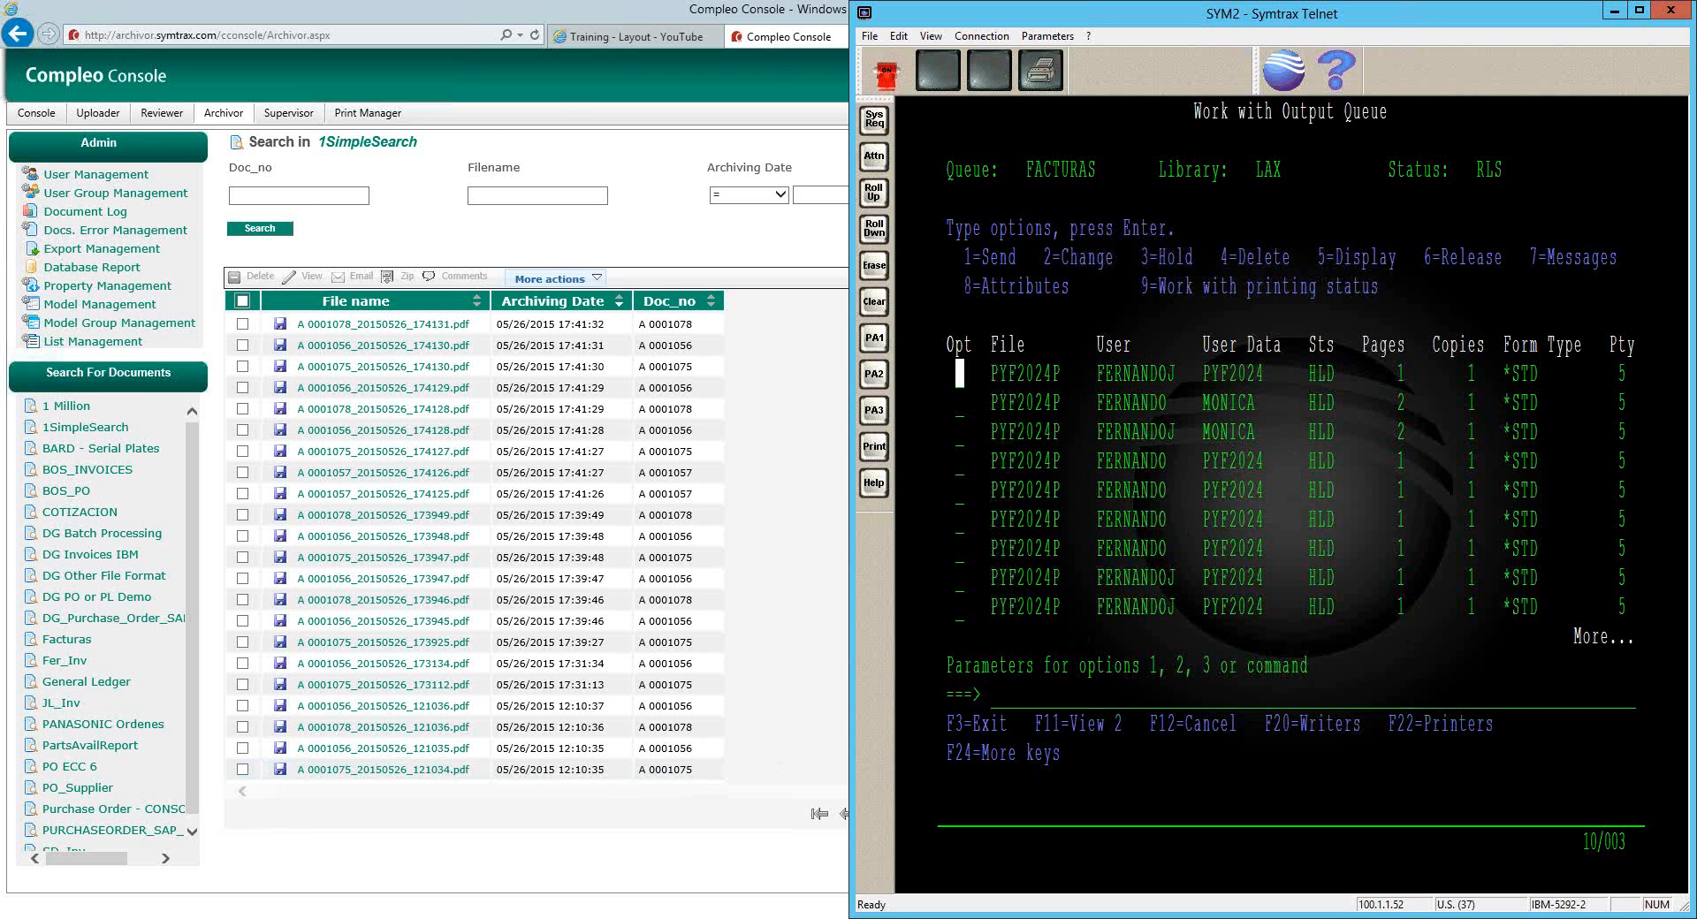
# Stop Compleo Supervisor and release the nine listed PYF2024P spools in the FACTURAS queue with option 6
pyautogui.click(590, 918)
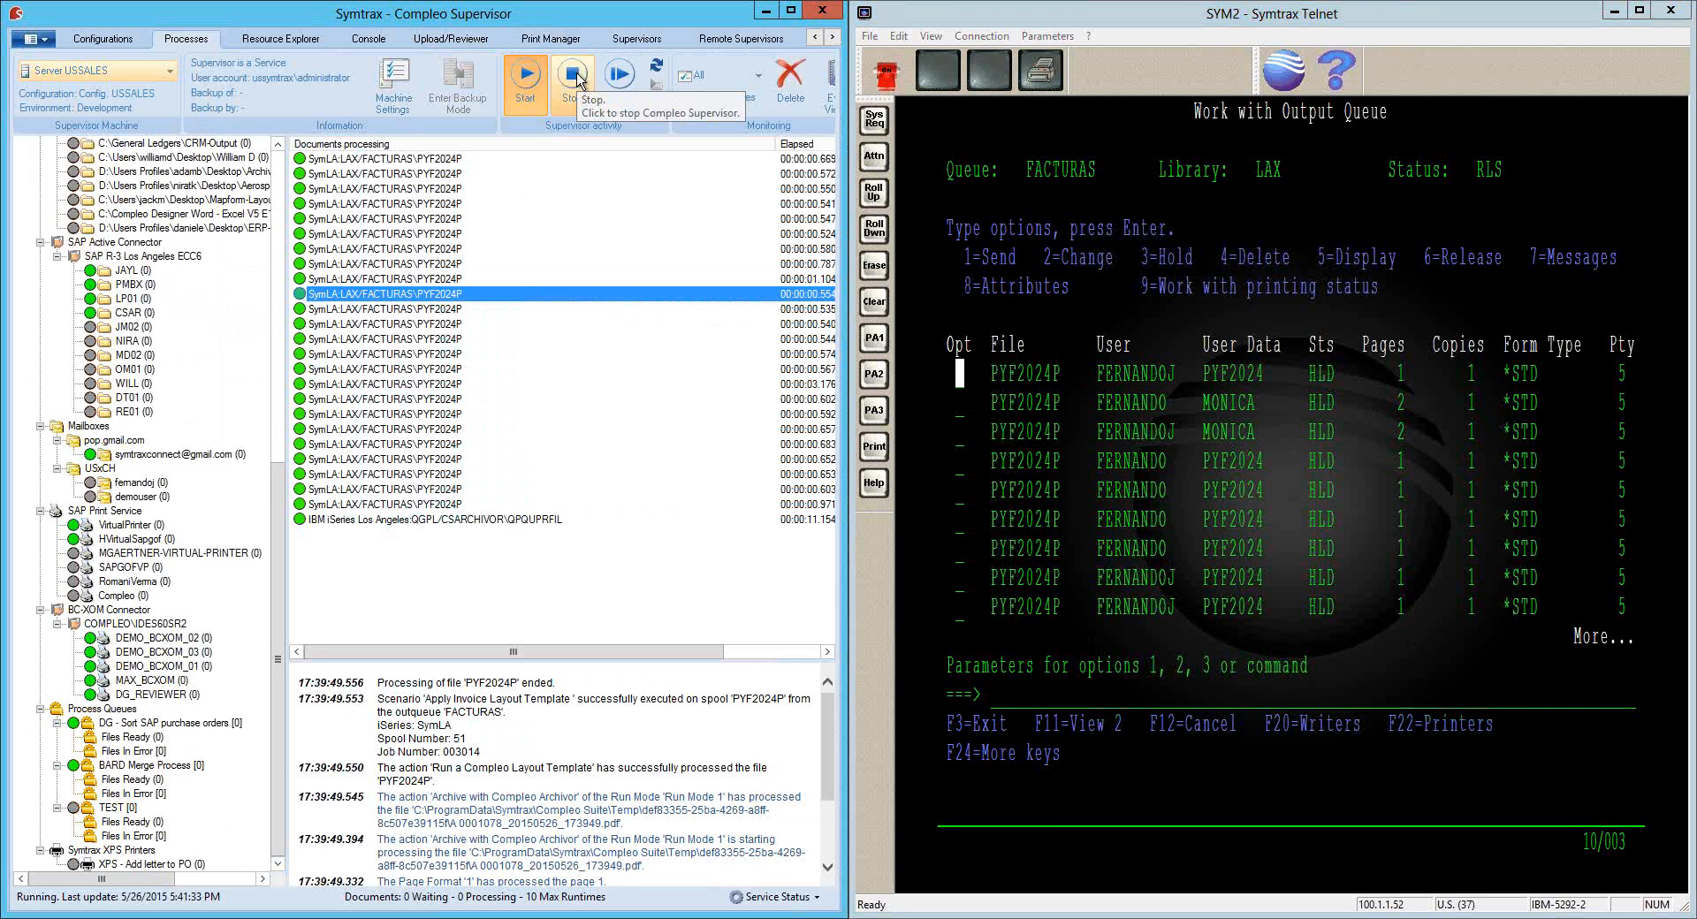
pyautogui.click(576, 75)
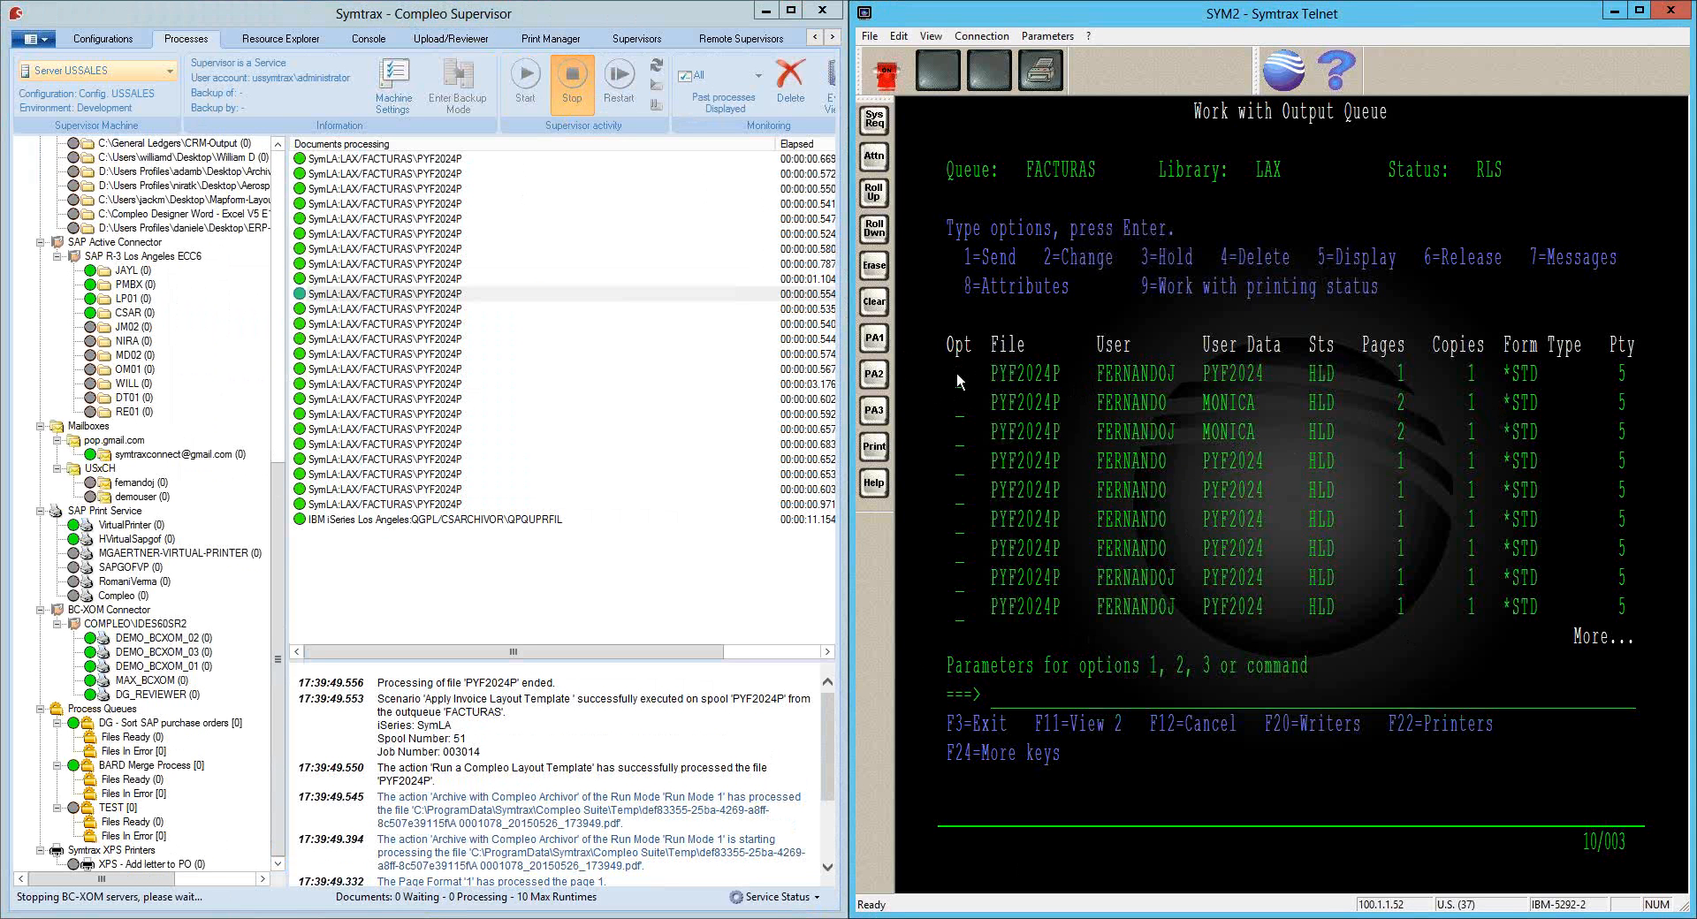
pyautogui.write('6666')
pyautogui.write('6666')
pyautogui.write('6')
pyautogui.press('Return')
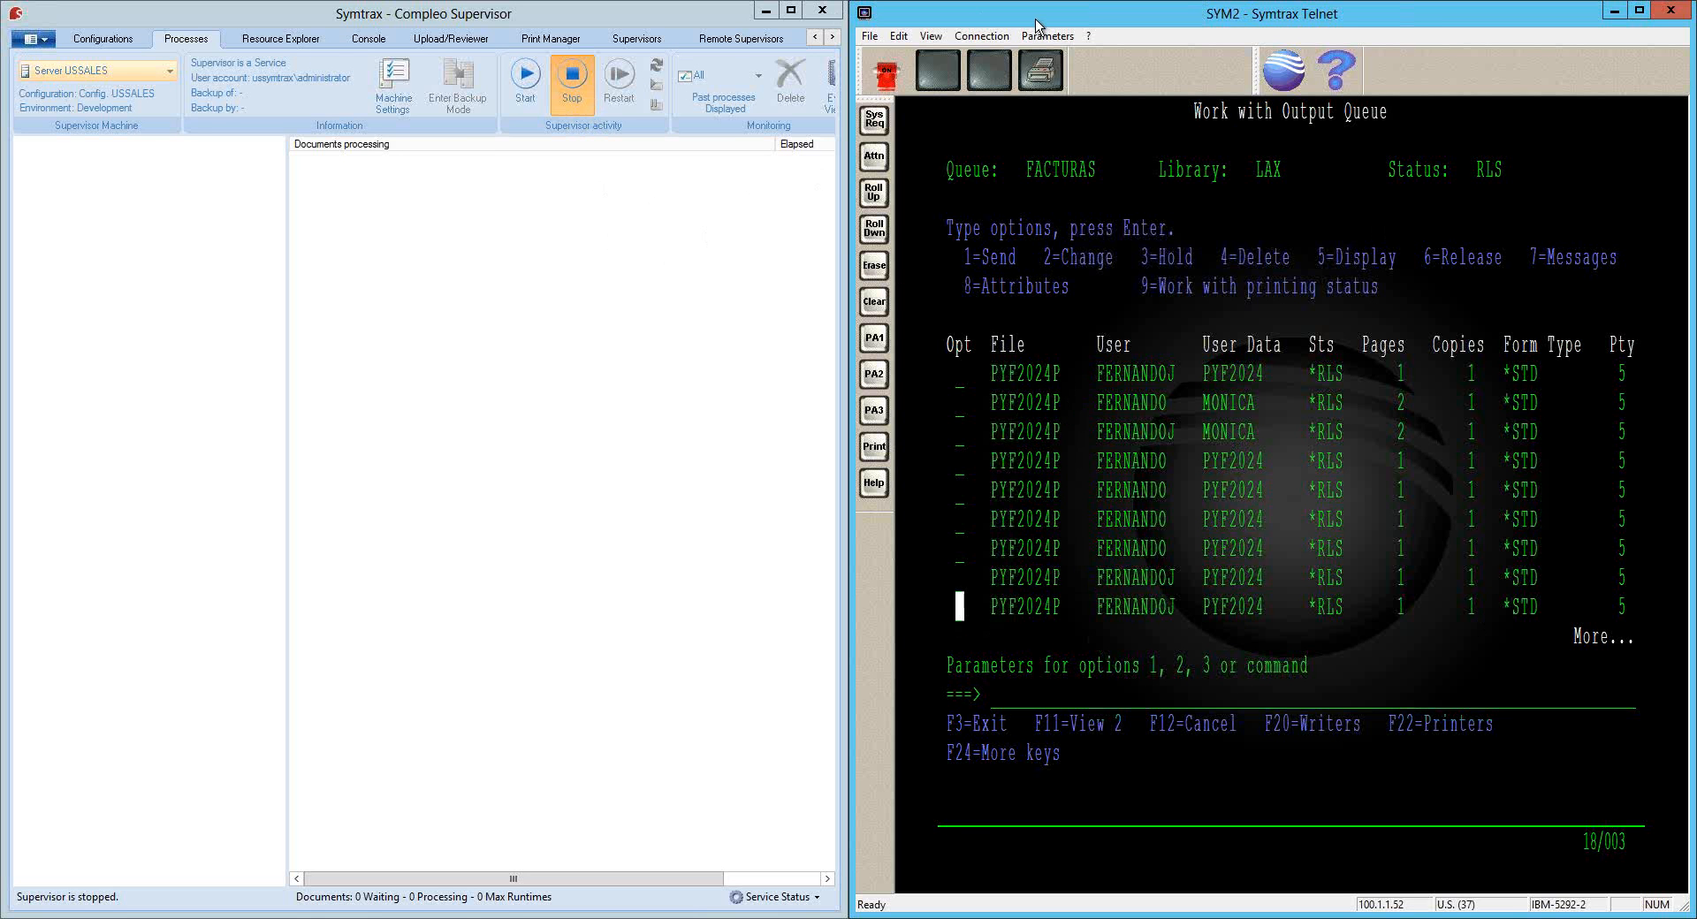
# Refresh the FACTURAS output queue and highlight the statuses of the first six spools
pyautogui.press('Return')
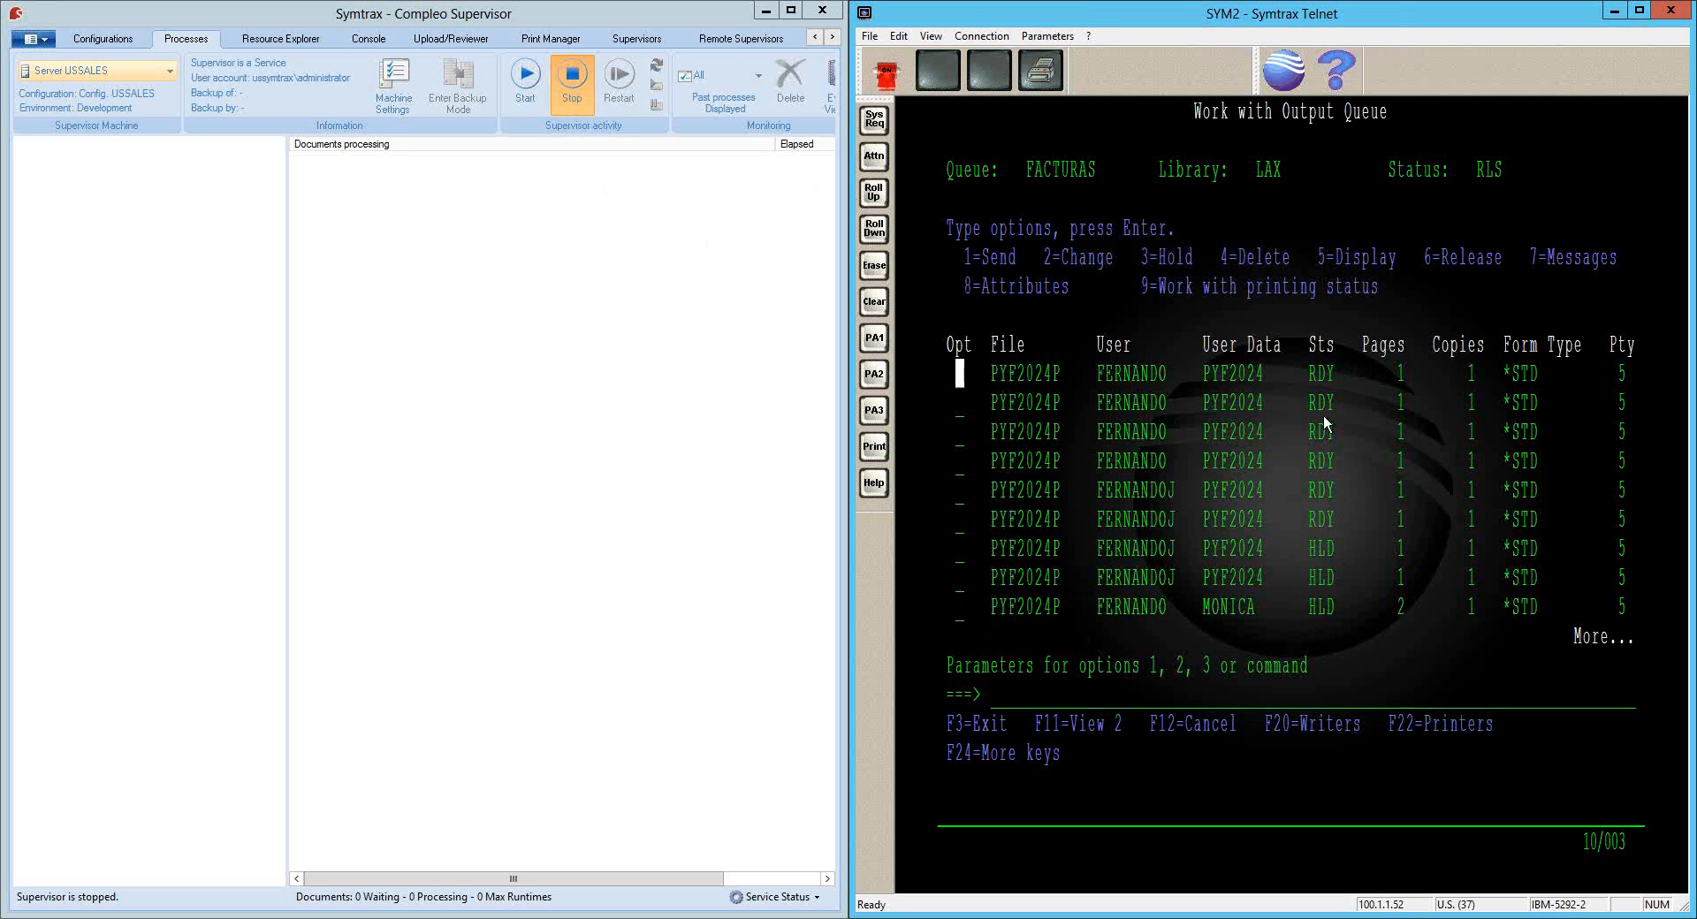
pyautogui.moveTo(1306, 401); pyautogui.dragTo(1334, 515)
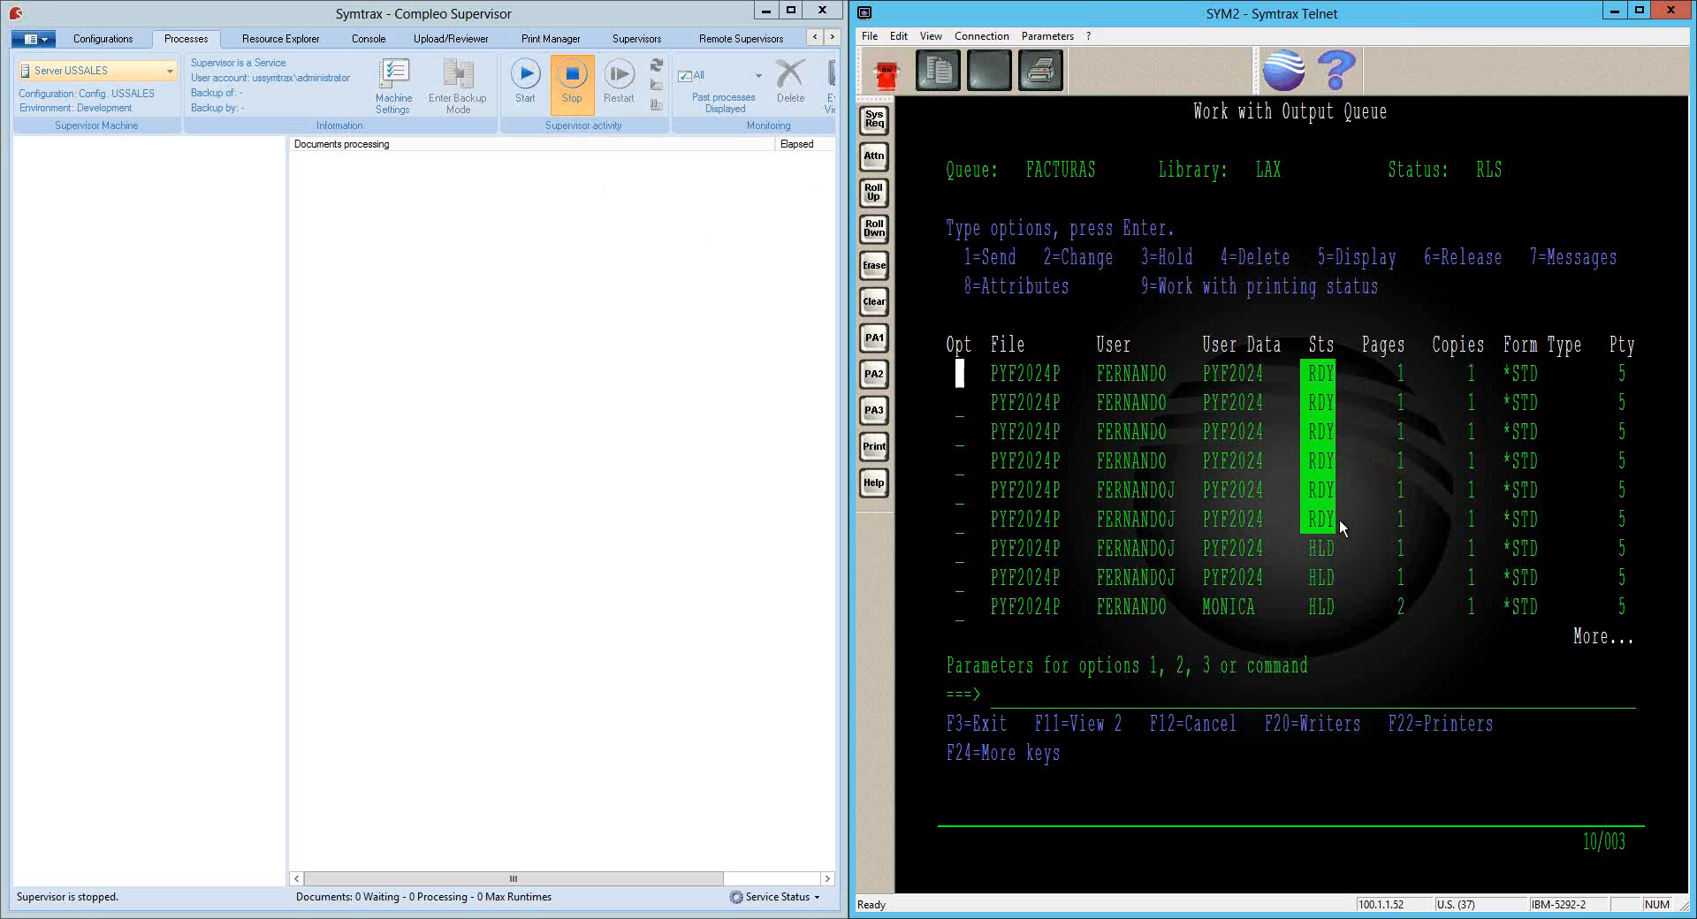
# Switch to Internet Explorer, restore its window to a smaller size and place the iPhone 4 Simulator page over the other windows
pyautogui.click(1339, 518)
pyautogui.moveTo(1307, 380); pyautogui.dragTo(1307, 374)
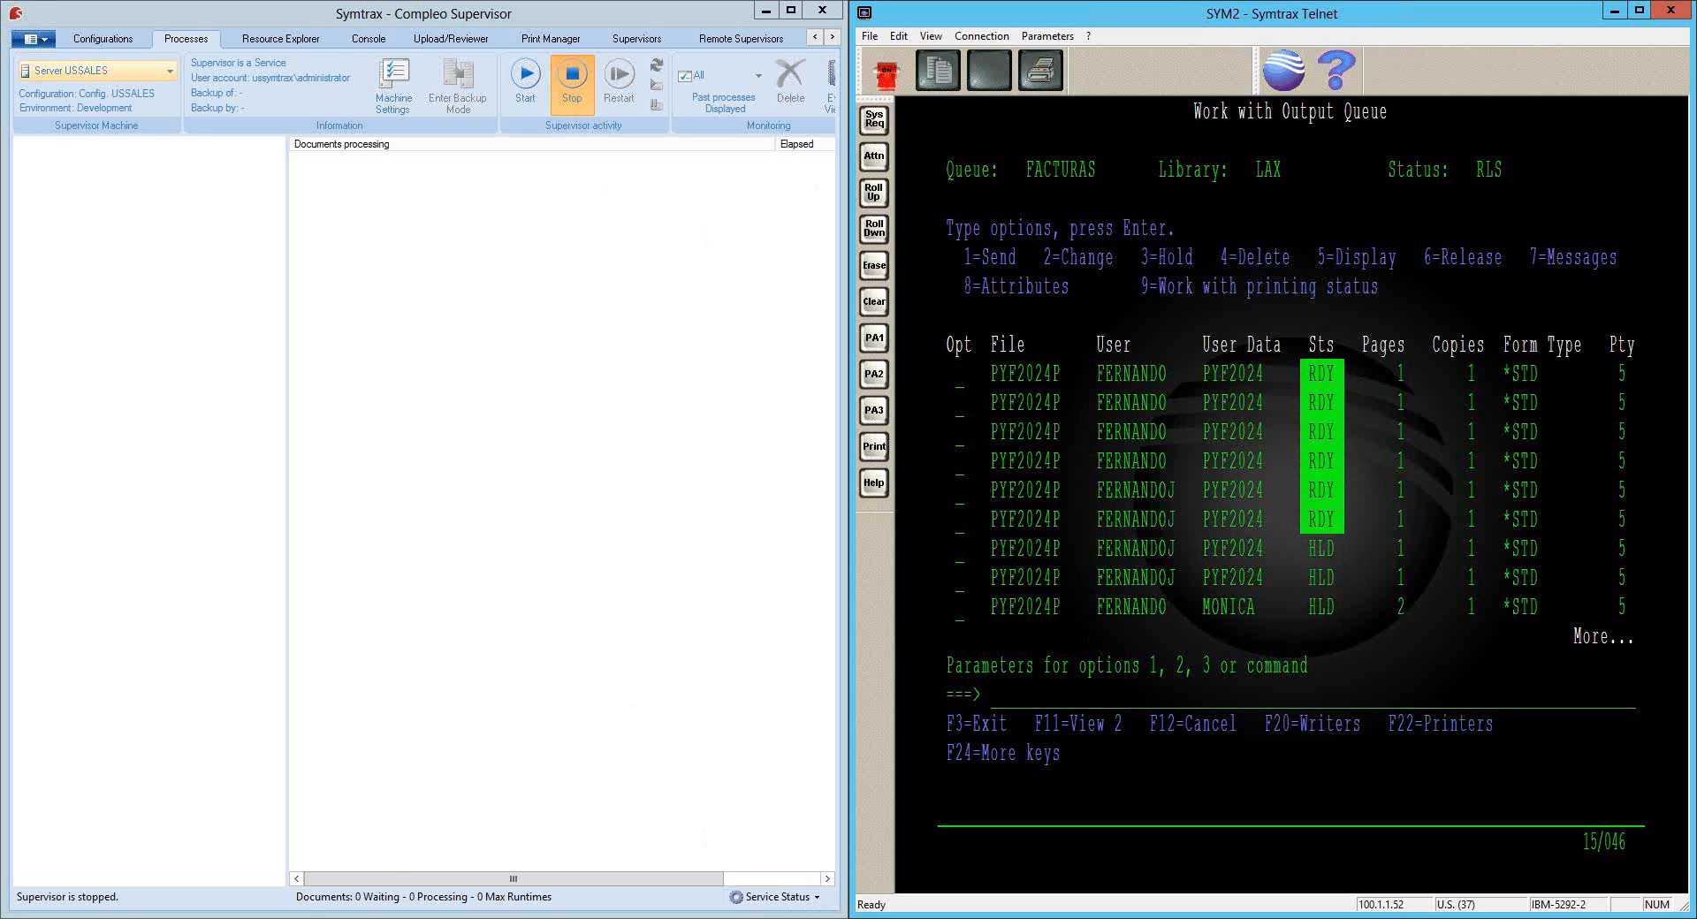
pyautogui.click(412, 877)
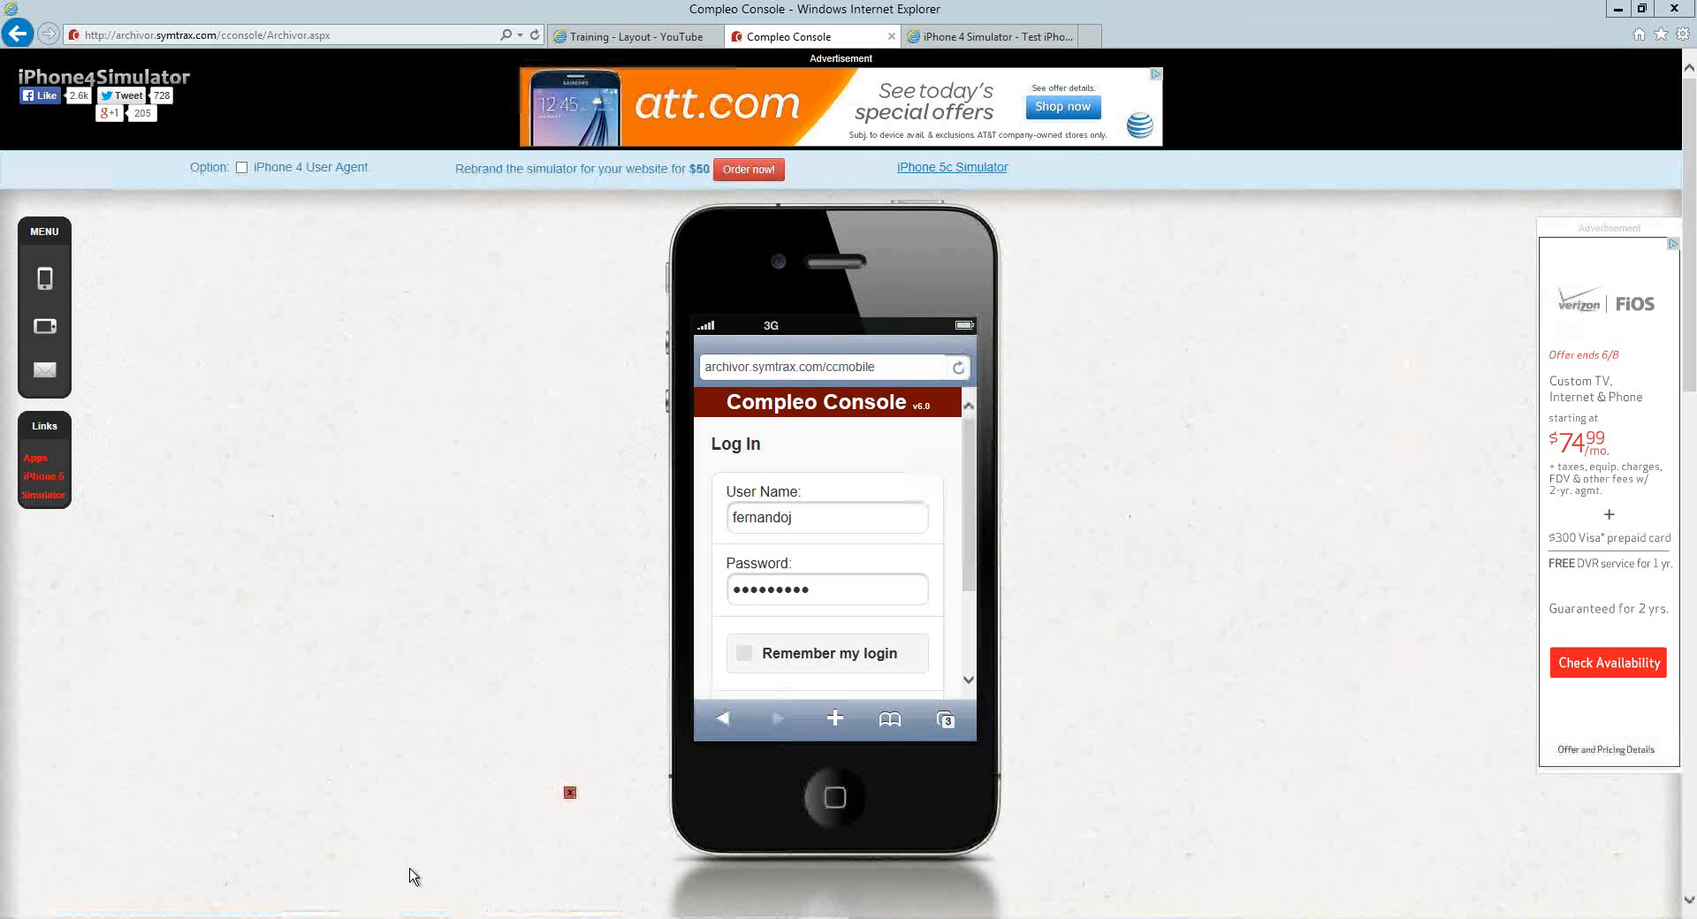
pyautogui.click(1641, 11)
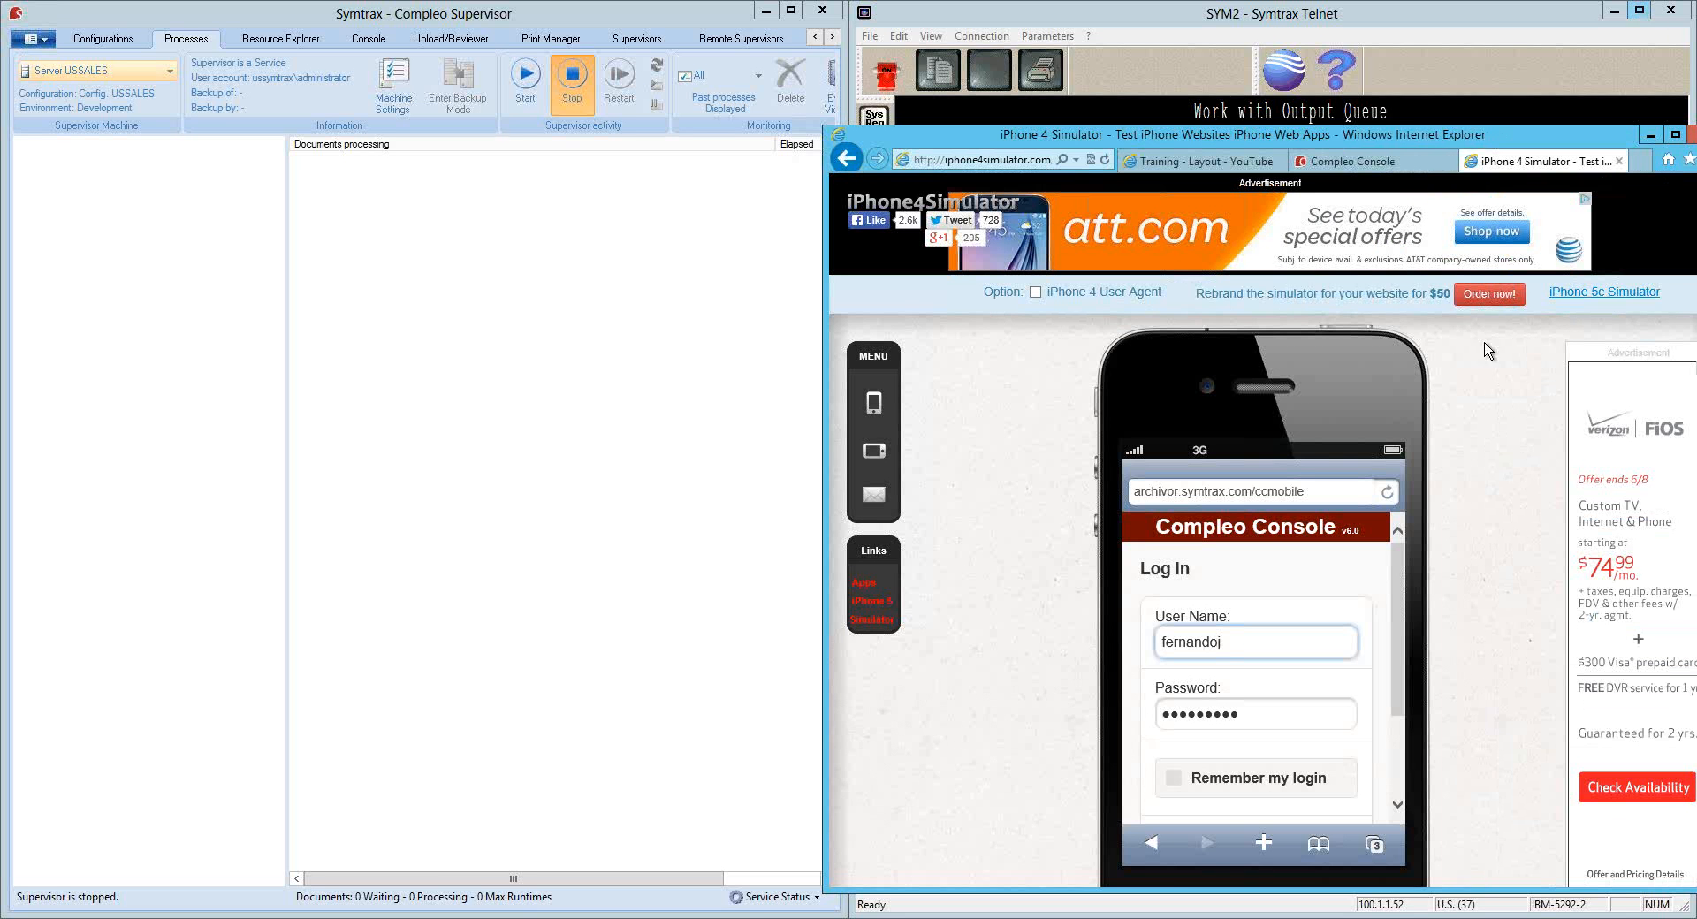
pyautogui.moveTo(1356, 131); pyautogui.dragTo(1186, 36)
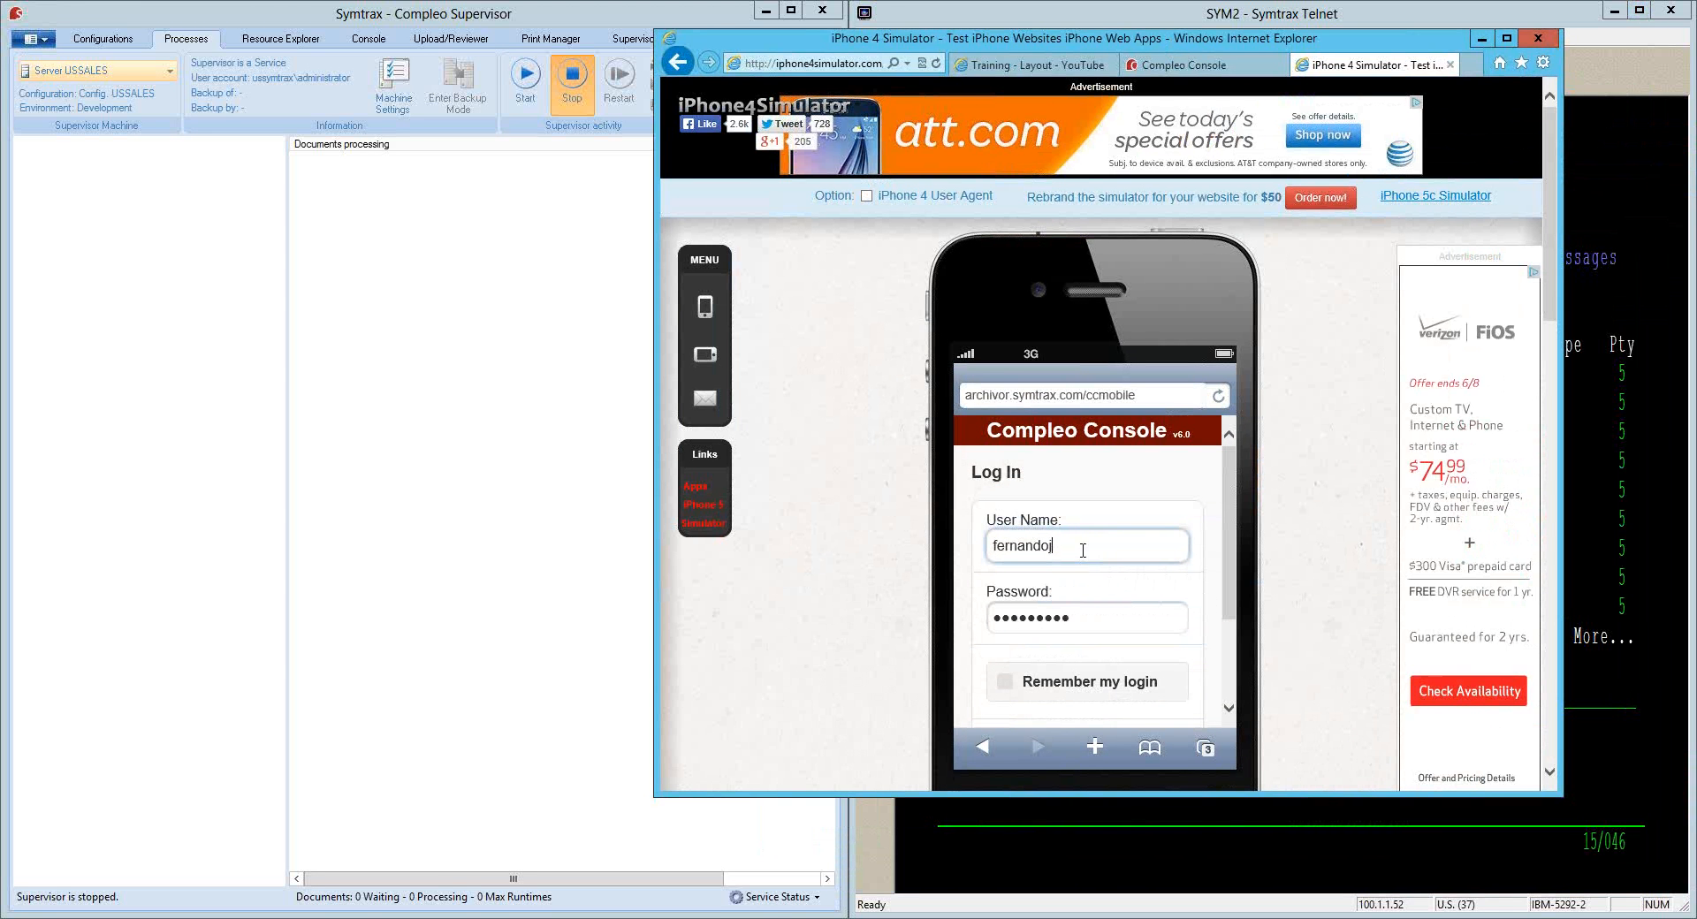
# Log in to the mobile Compleo Console with the prefilled credentials and extend the browser window downward
pyautogui.moveTo(1068, 554); pyautogui.dragTo(991, 549)
pyautogui.moveTo(1096, 619); pyautogui.dragTo(982, 619)
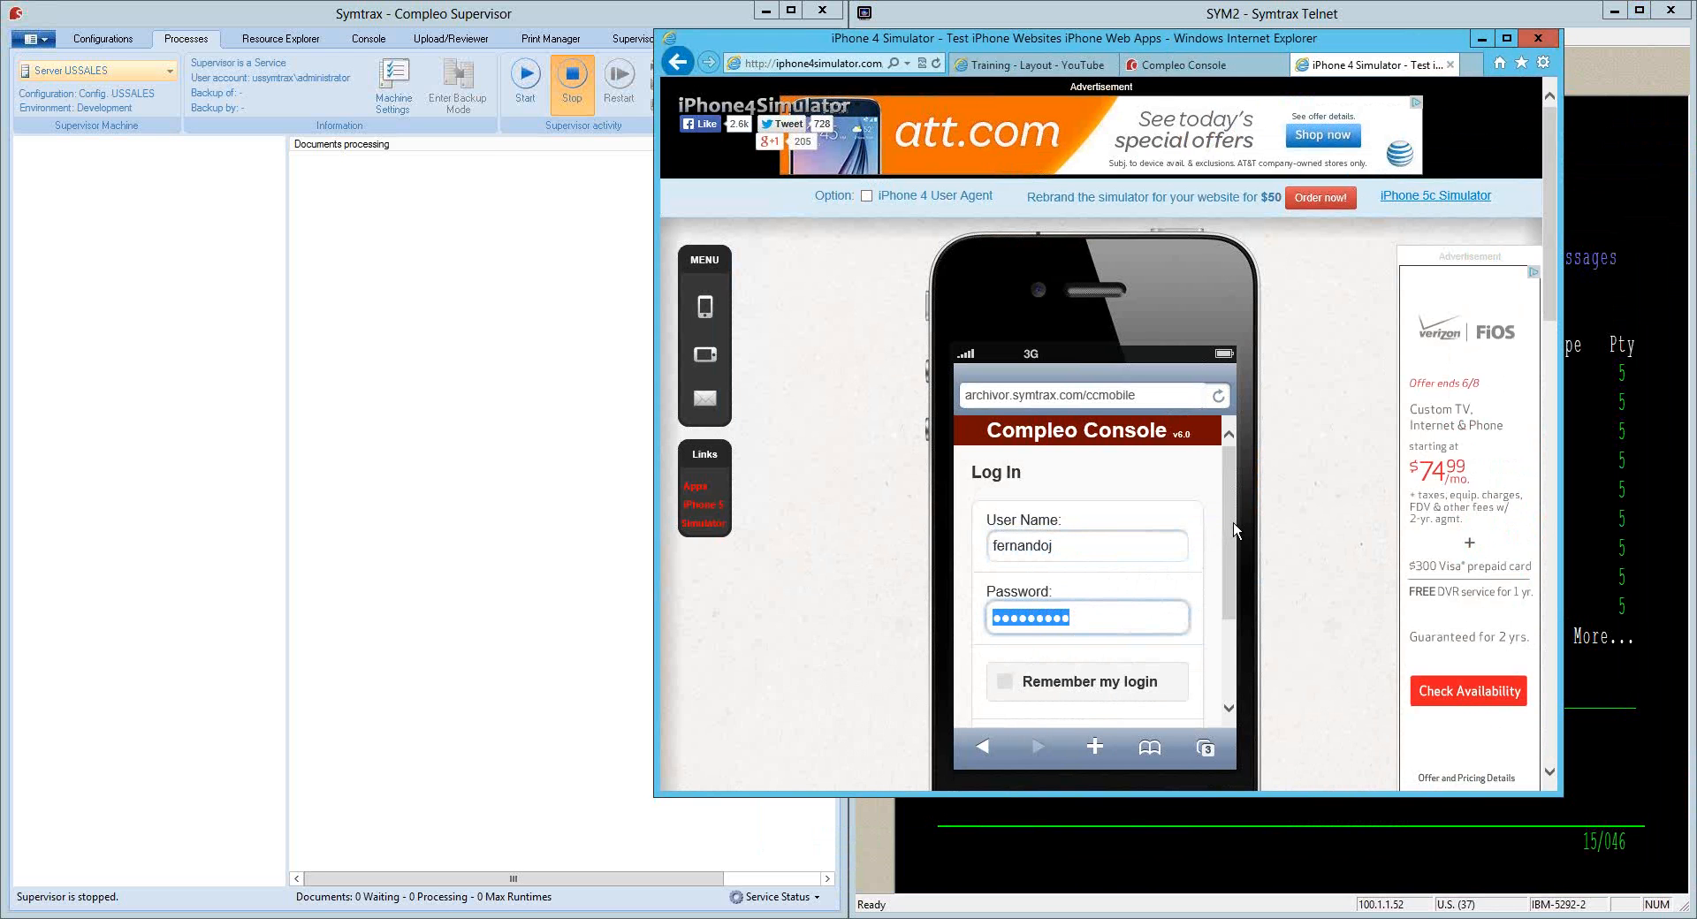
pyautogui.moveTo(1233, 535); pyautogui.dragTo(1231, 560)
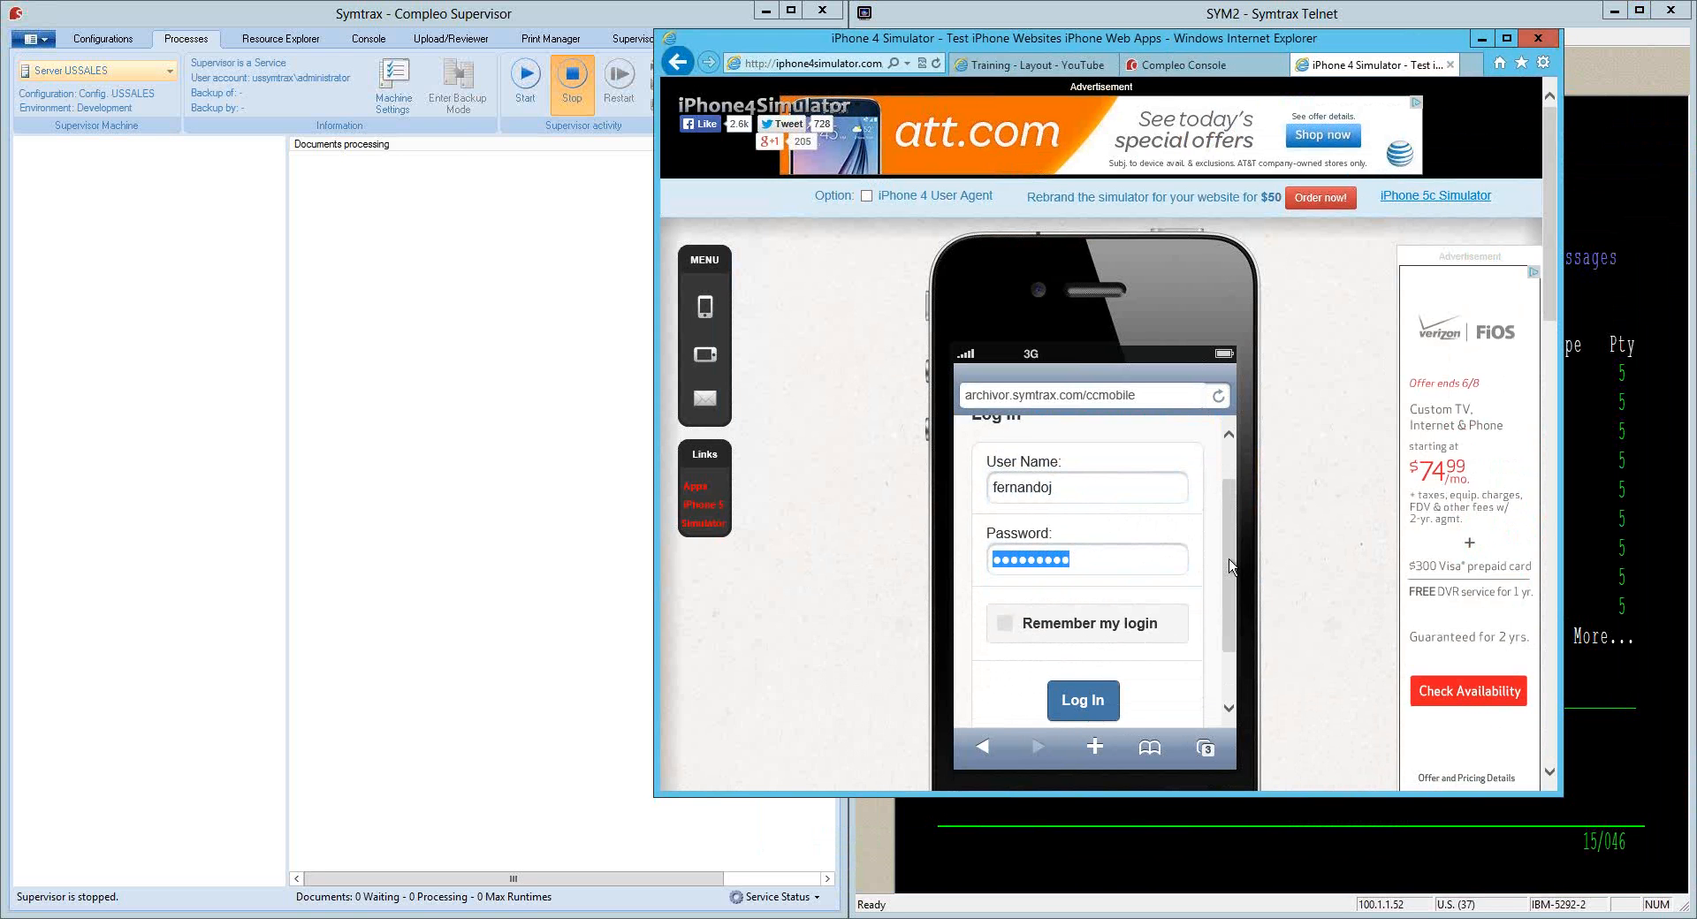
pyautogui.click(1097, 705)
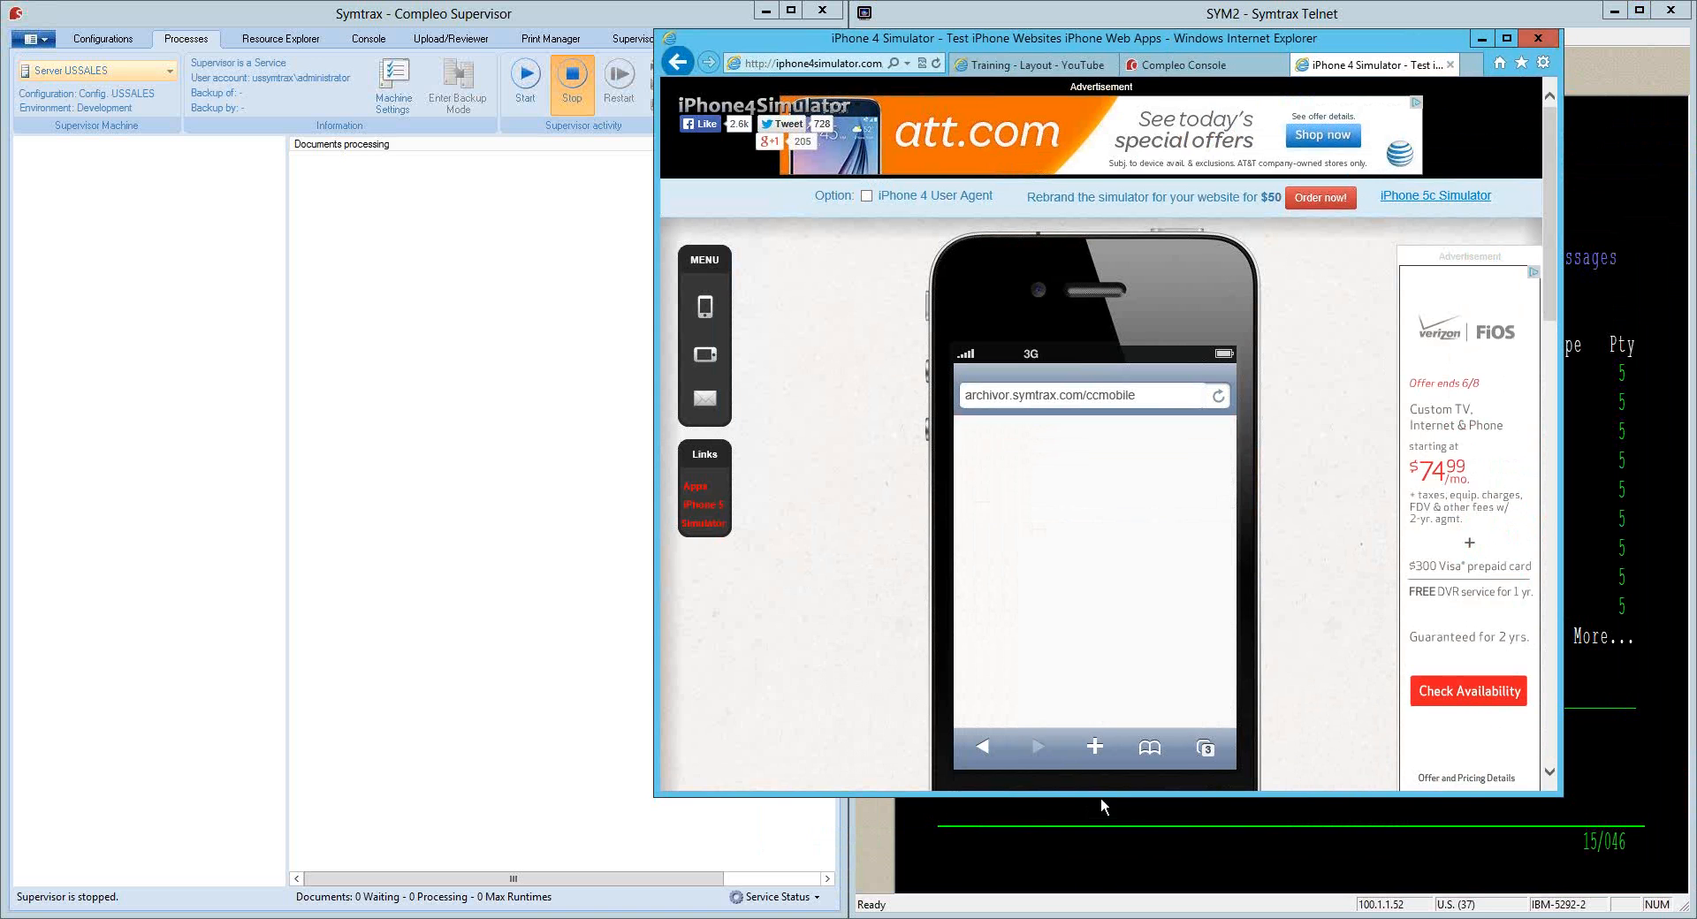
pyautogui.moveTo(1103, 824); pyautogui.dragTo(1105, 881)
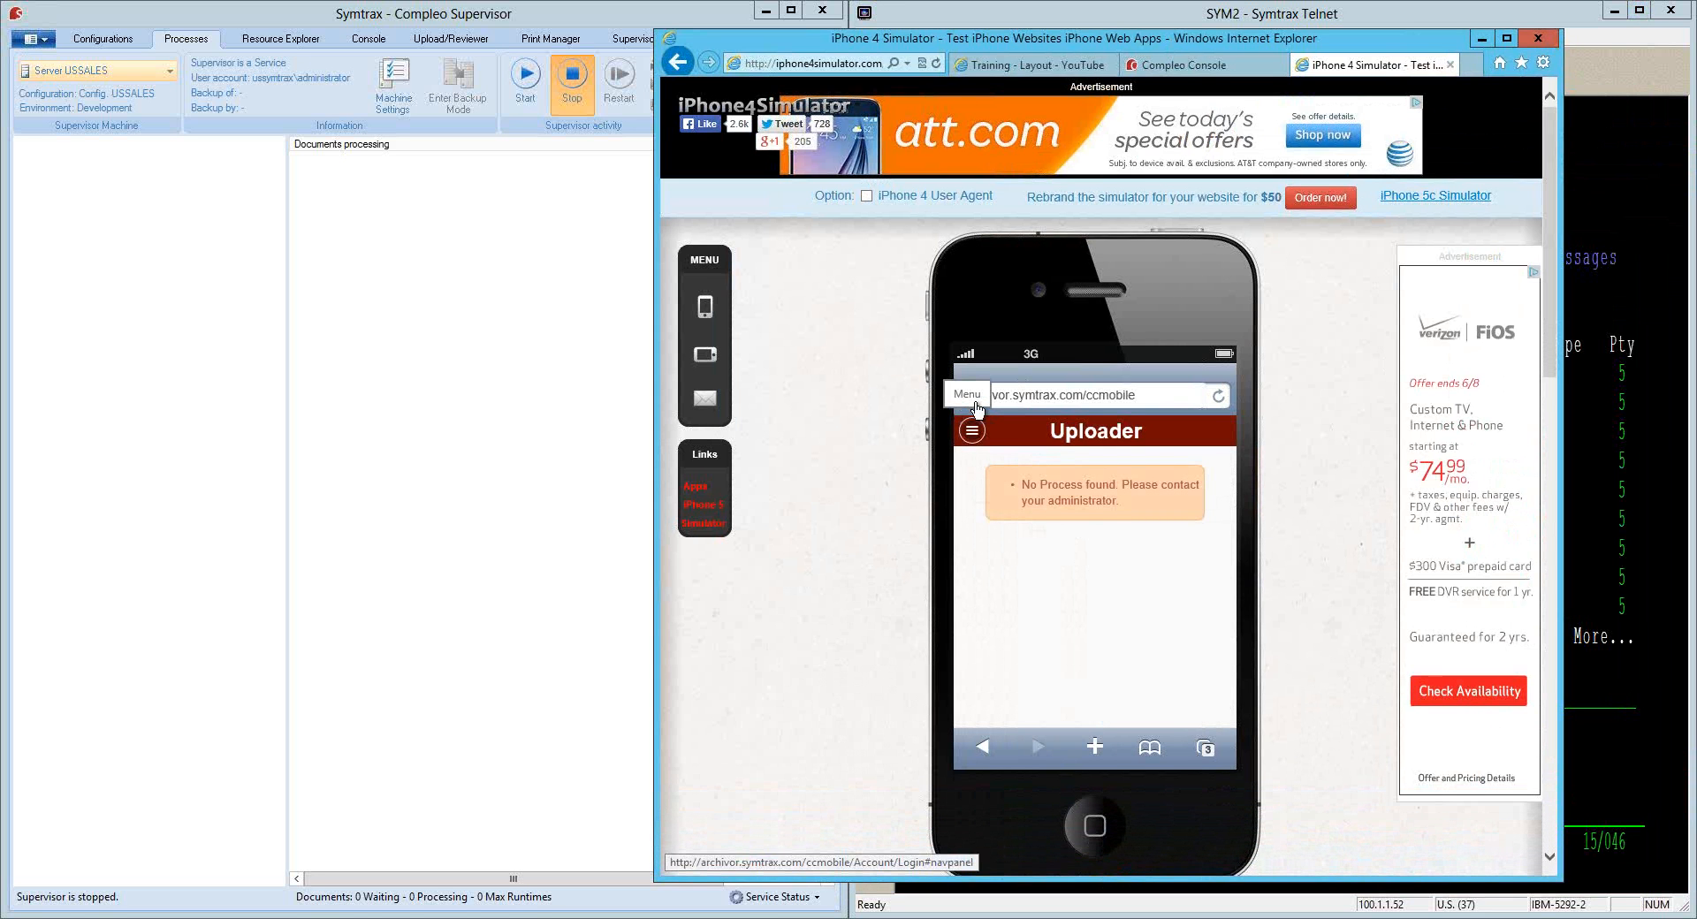
# Open the 1SimpleSearch model from the Archivor section of the mobile console
pyautogui.click(972, 432)
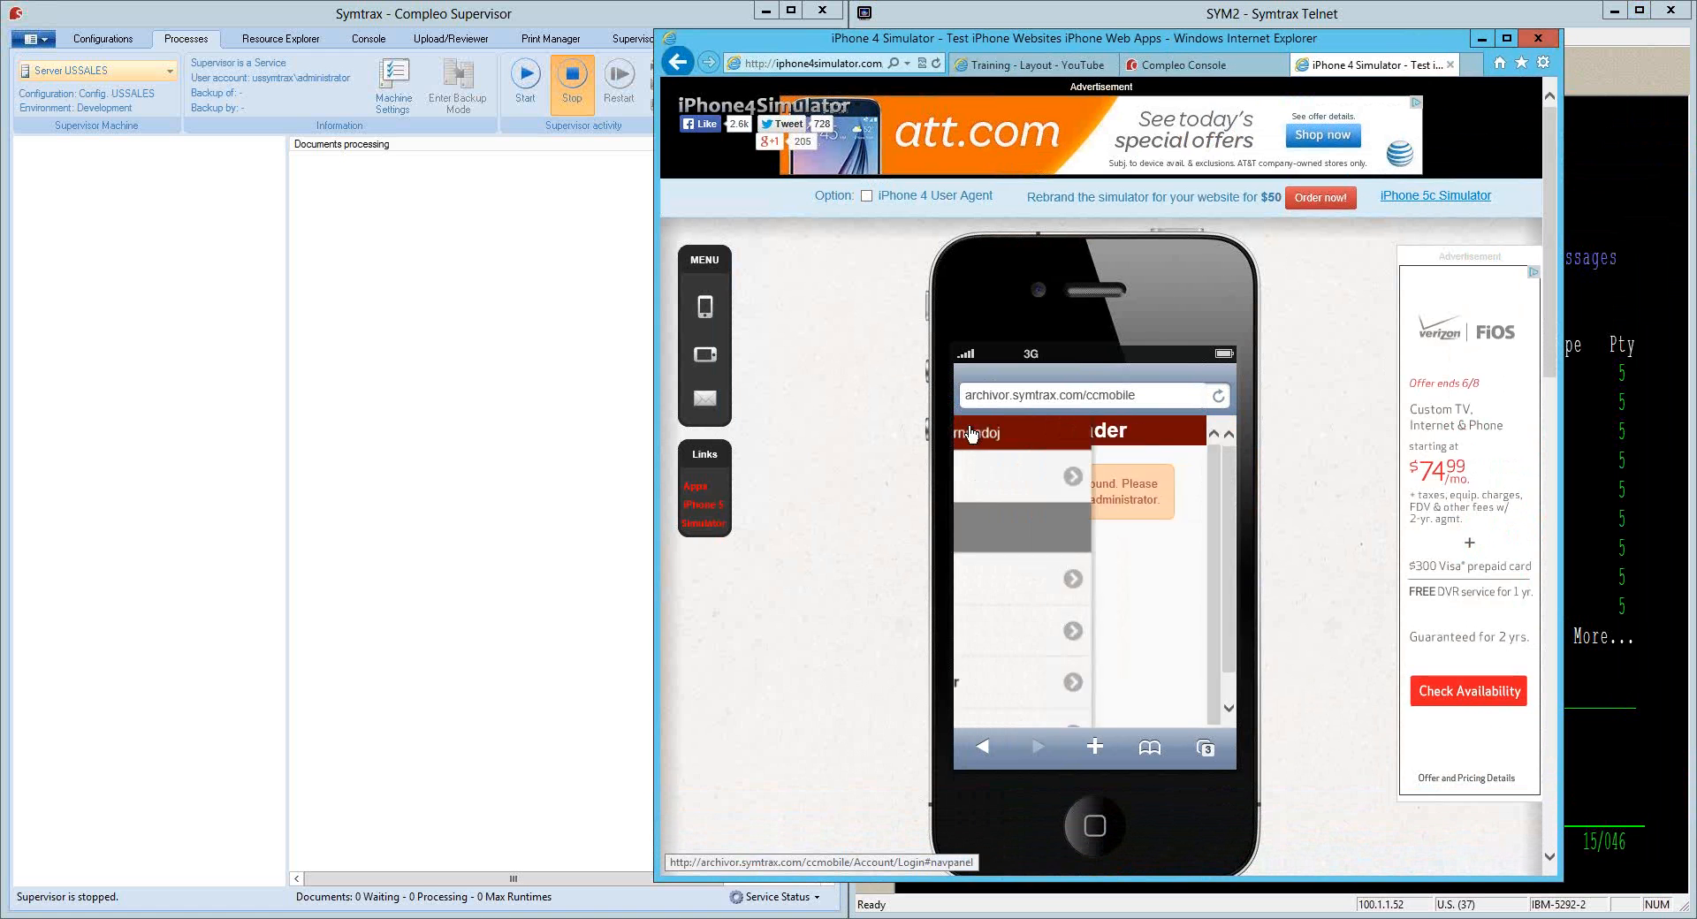
pyautogui.click(1021, 585)
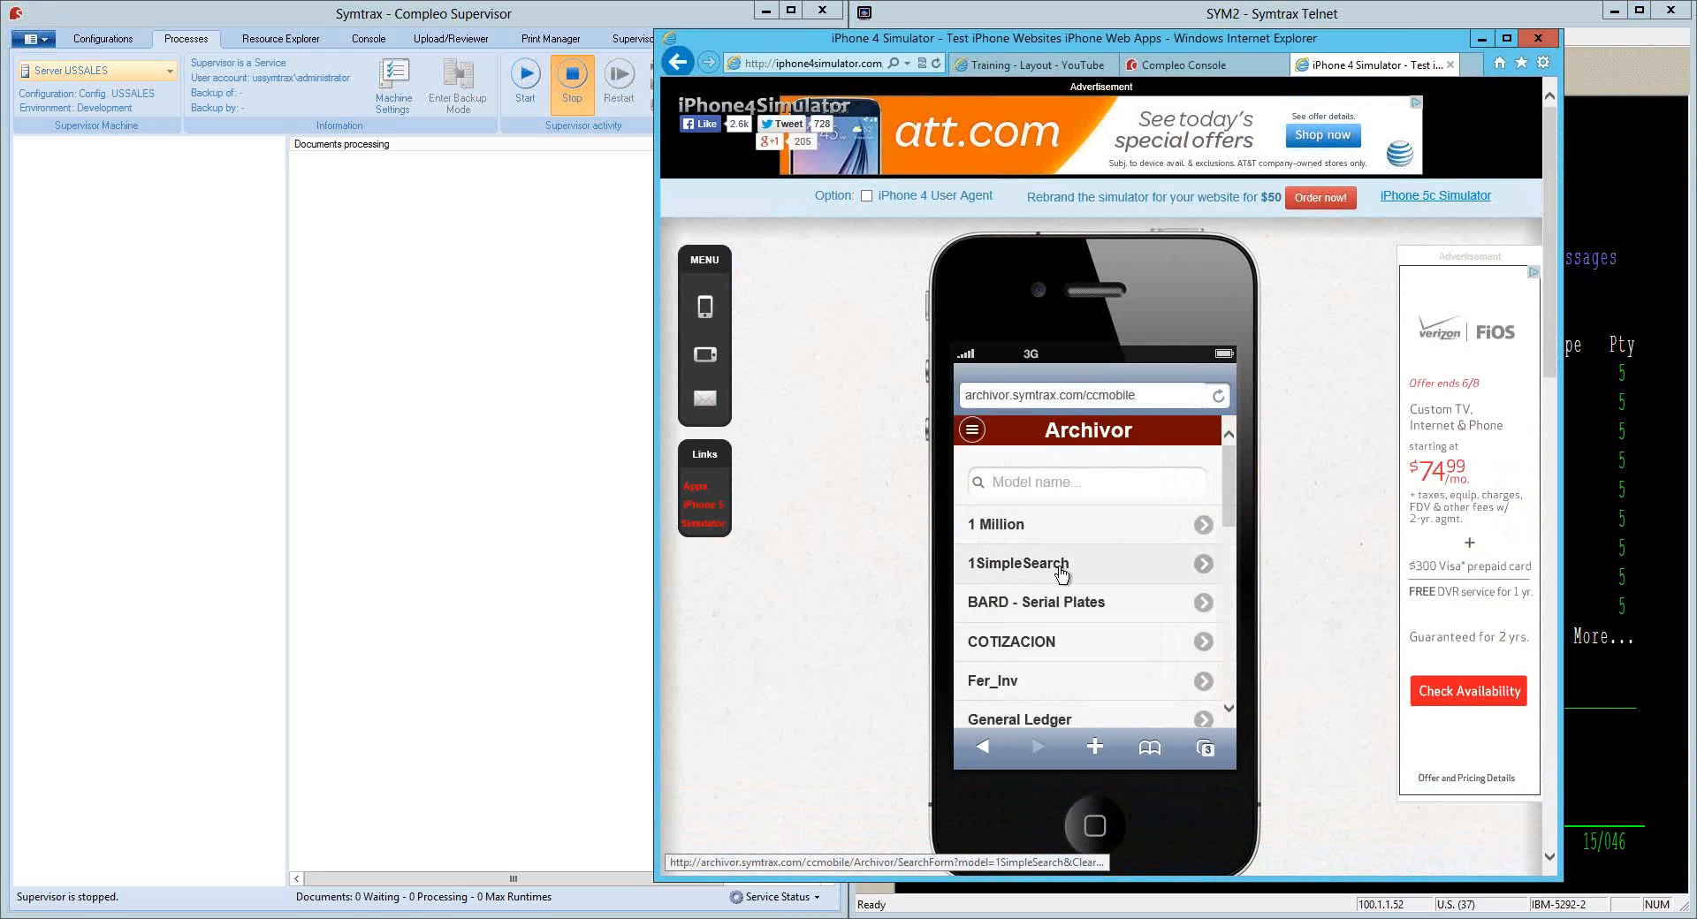
pyautogui.click(1016, 575)
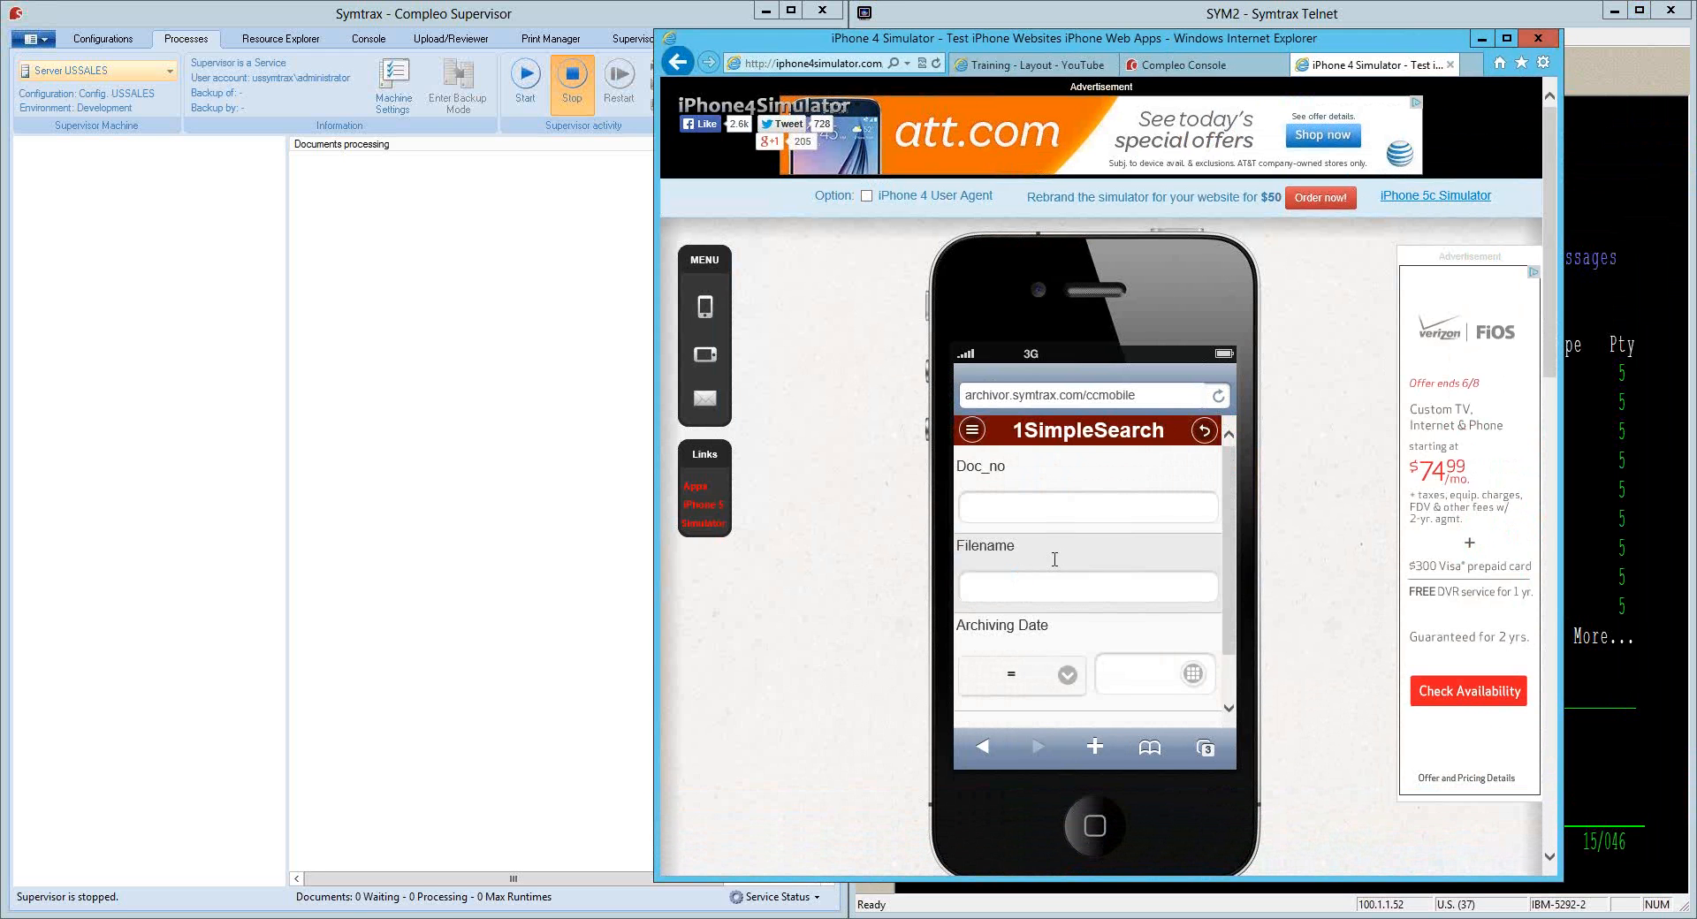
# Submit the 1SimpleSearch form without any criteria and look through the first archived documents
pyautogui.scroll(-1, 1229, 499)
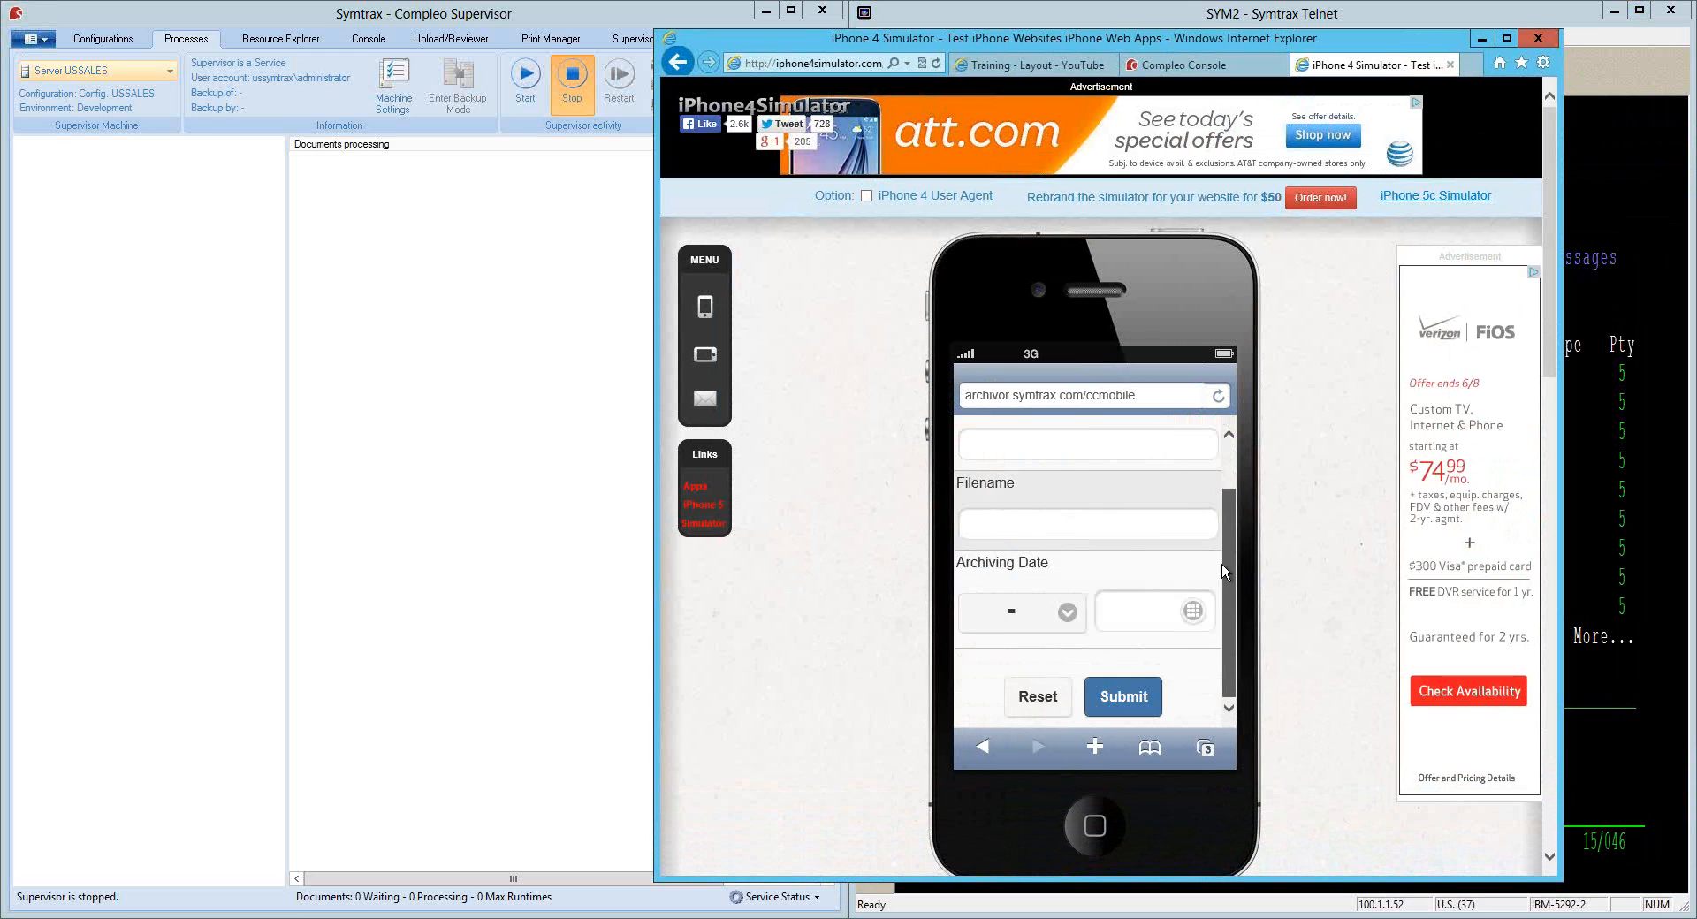
pyautogui.scroll(1, 1086, 486)
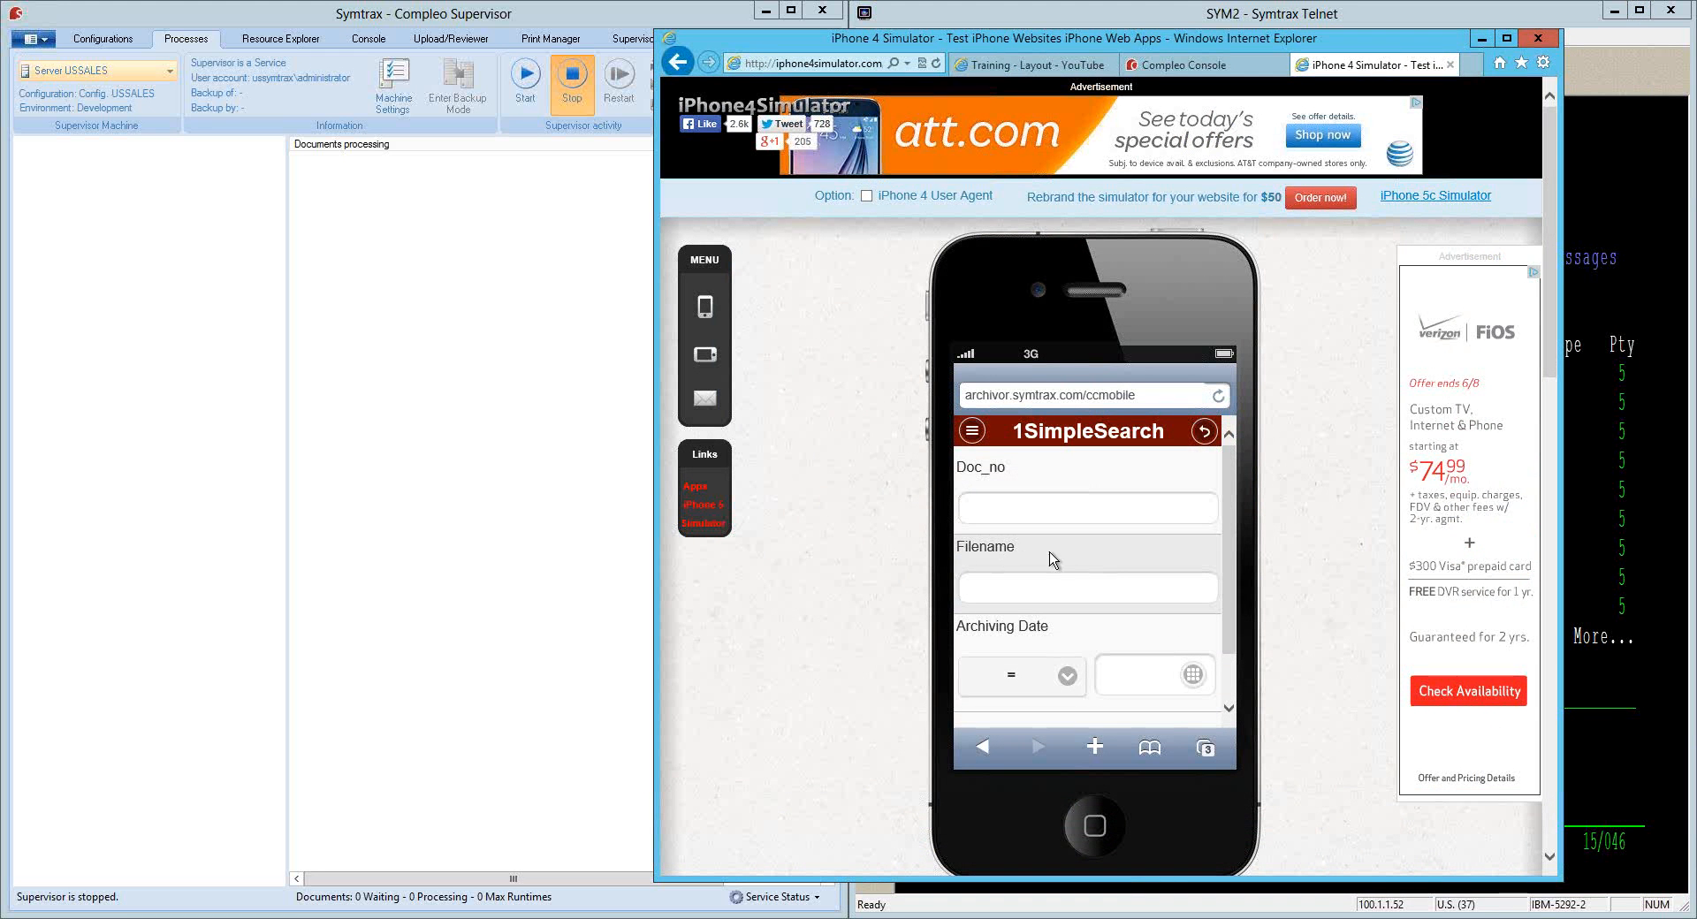
pyautogui.scroll(-1, 1231, 539)
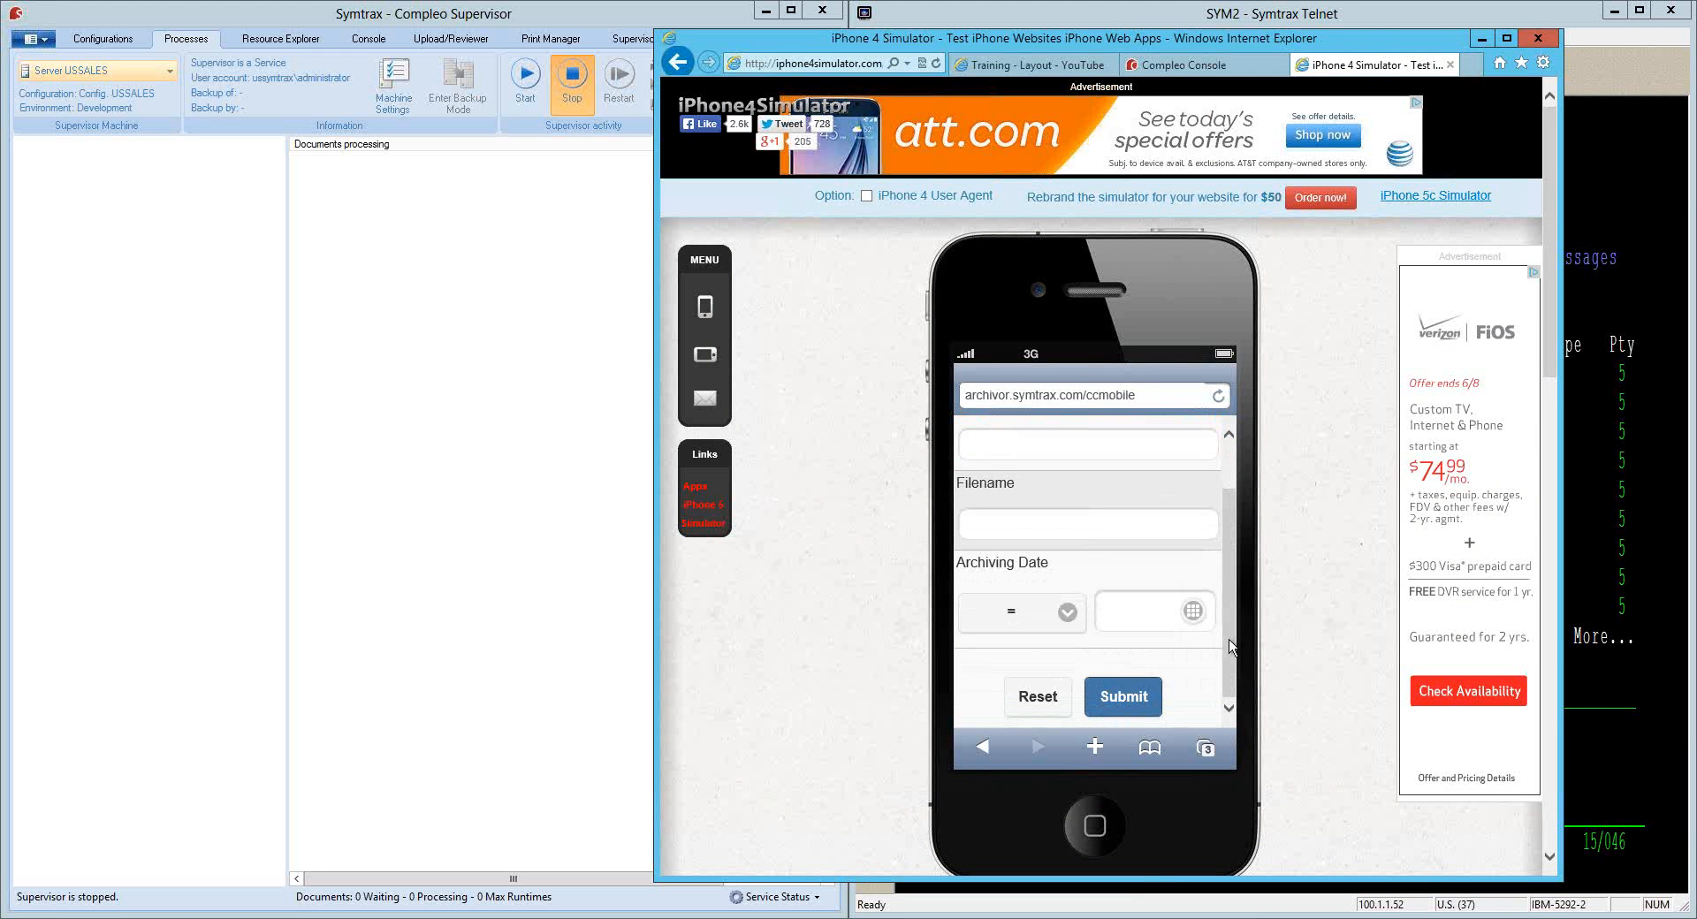
pyautogui.scroll(1, 1150, 619)
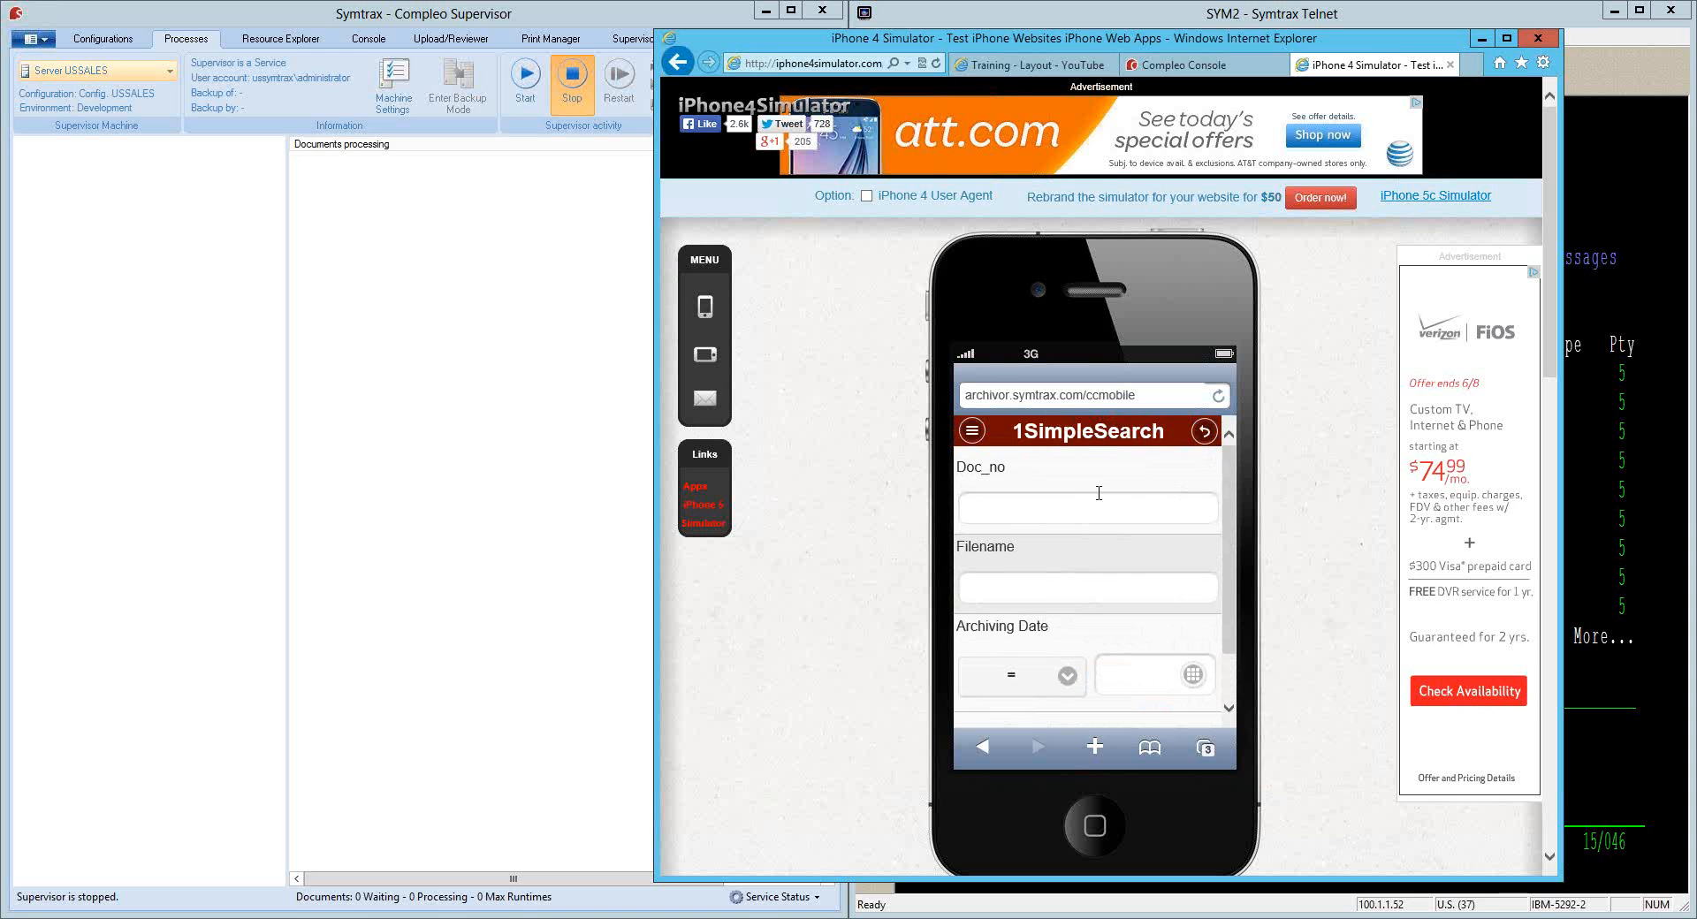
pyautogui.scroll(-1, 1170, 530)
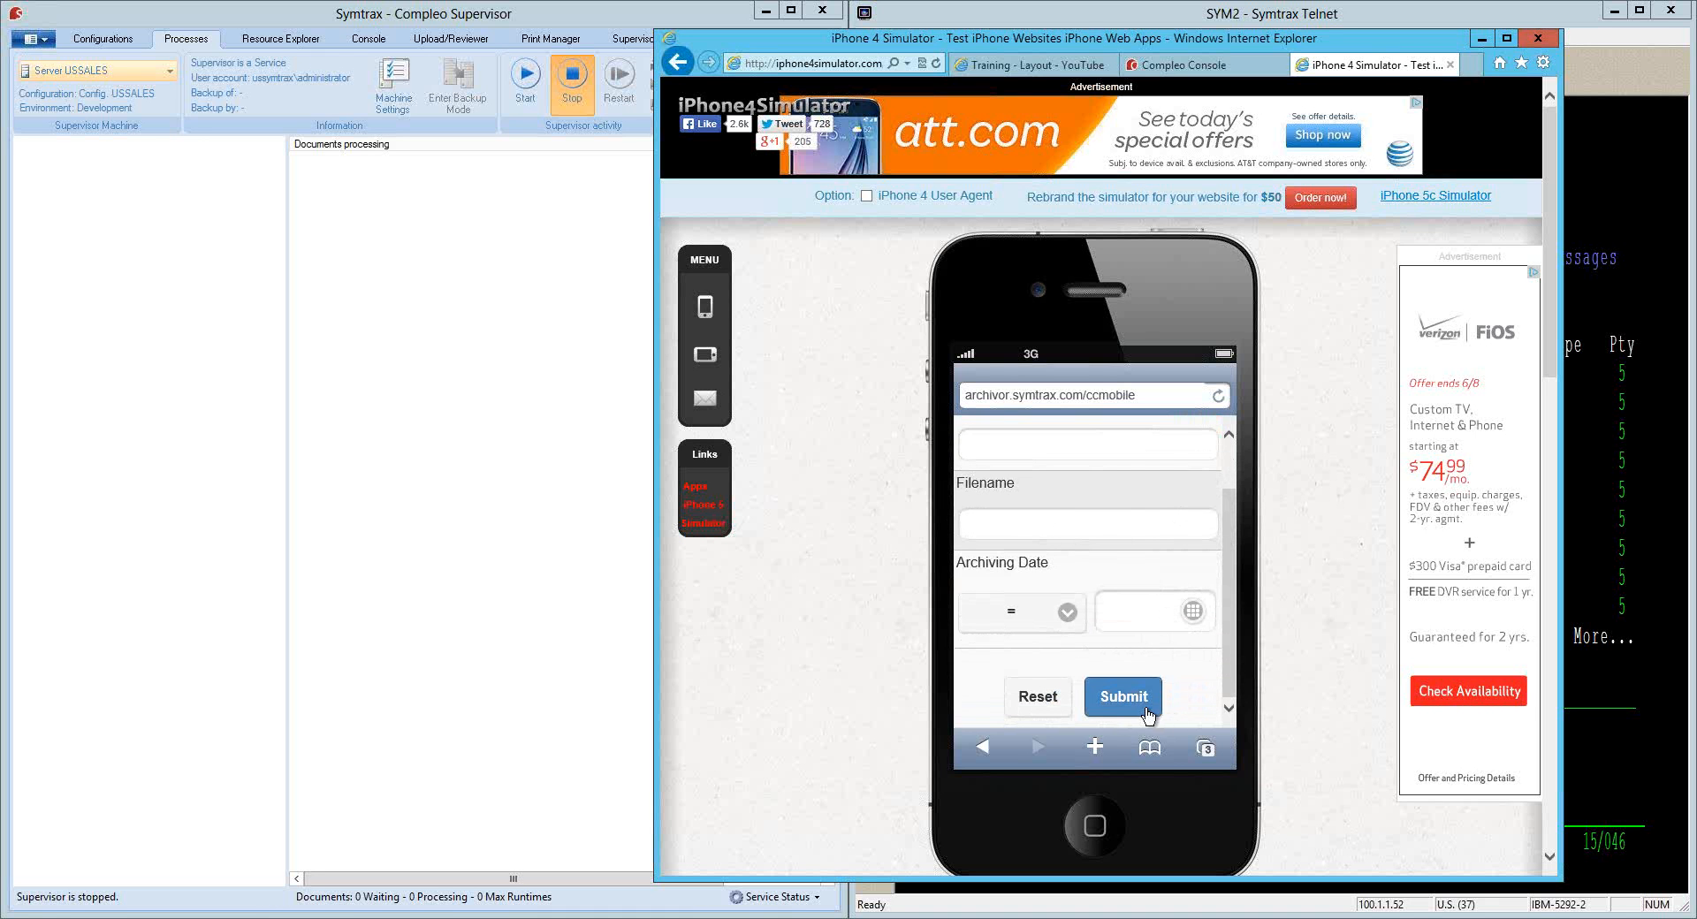
pyautogui.click(1105, 700)
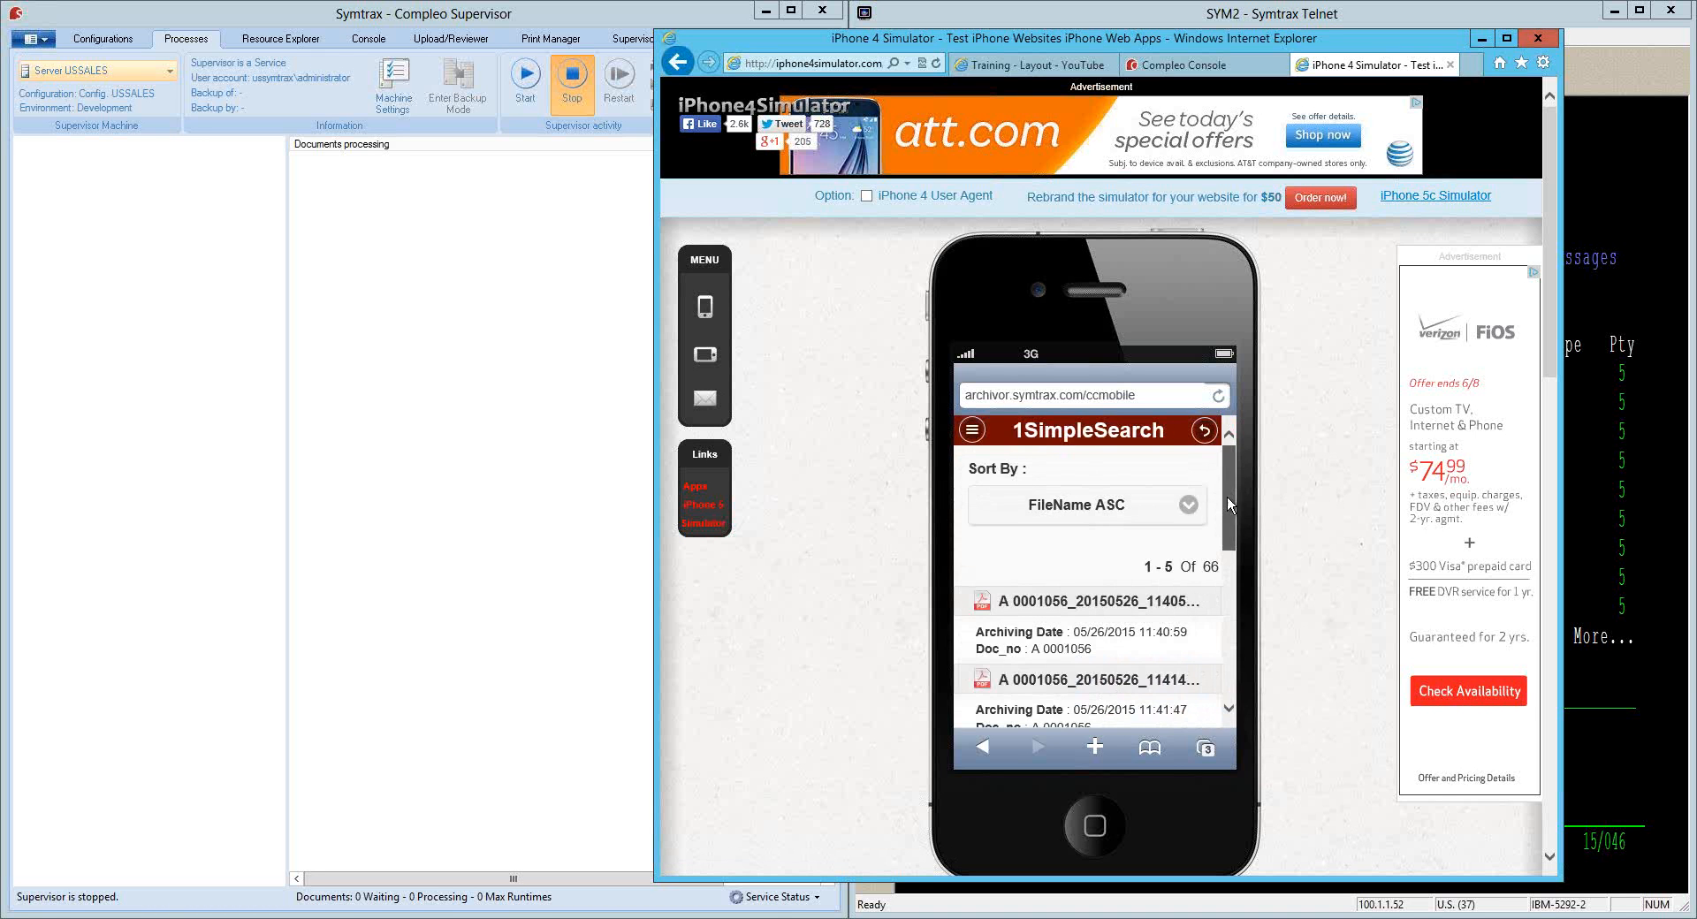
pyautogui.scroll(-1, 1227, 500)
pyautogui.scroll(-1, 1228, 511)
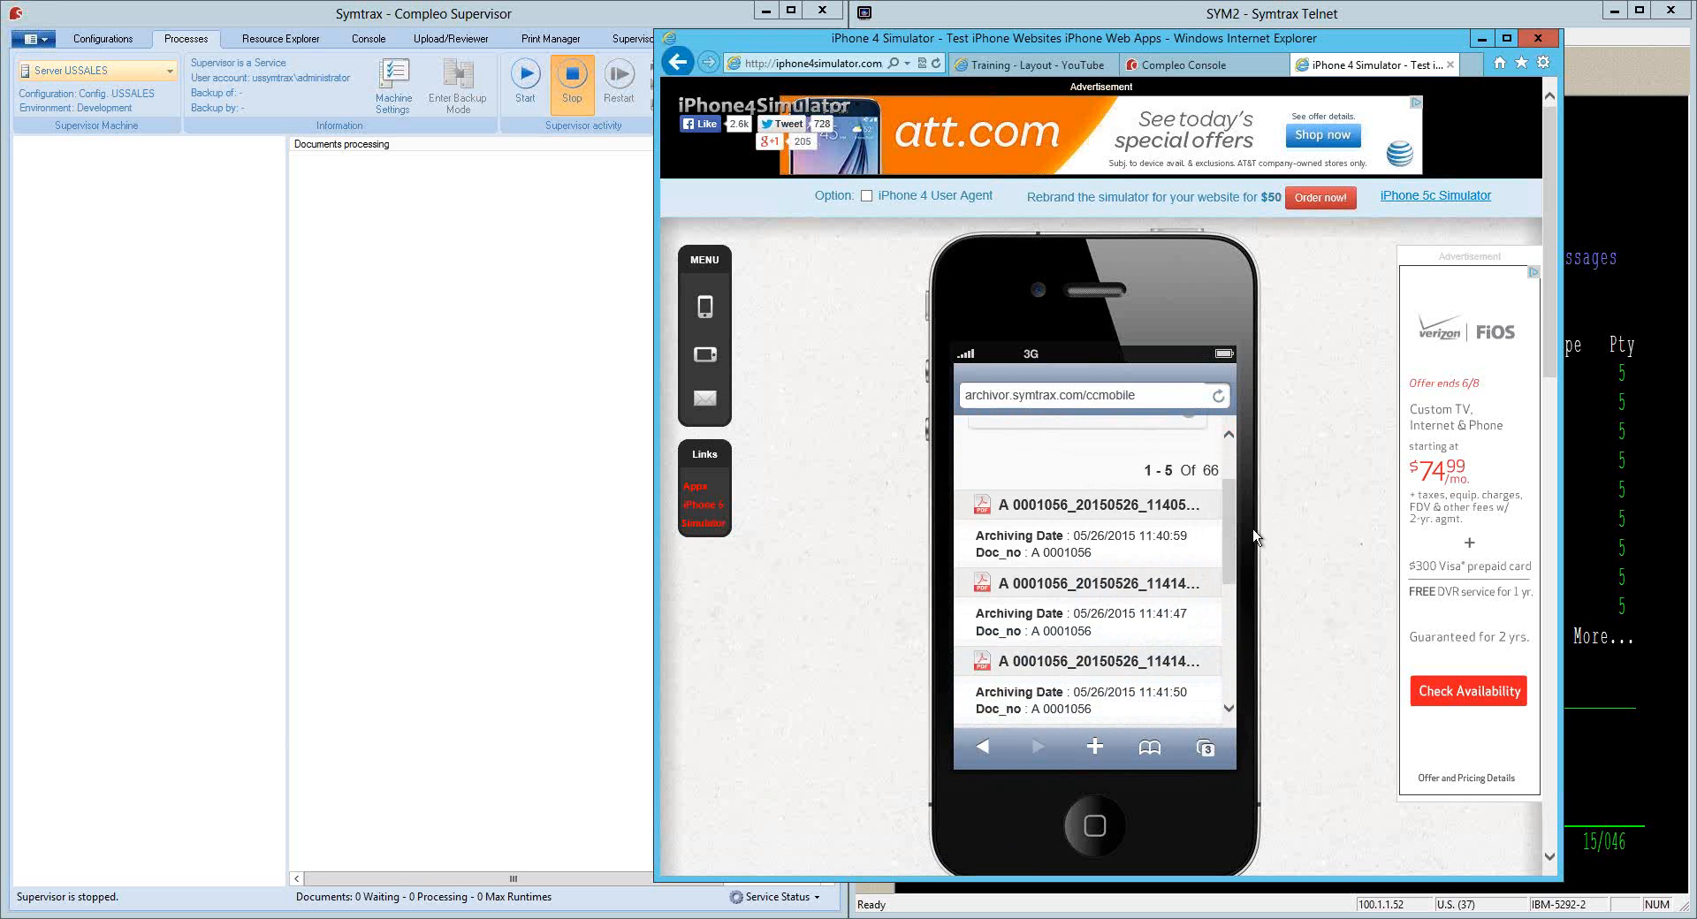
pyautogui.moveTo(1234, 513)
pyautogui.mouseDown()
pyautogui.moveTo(1232, 630)
pyautogui.moveTo(1228, 488)
pyautogui.moveTo(1233, 645)
pyautogui.moveTo(1234, 469)
pyautogui.moveTo(1234, 518)
pyautogui.mouseUp()
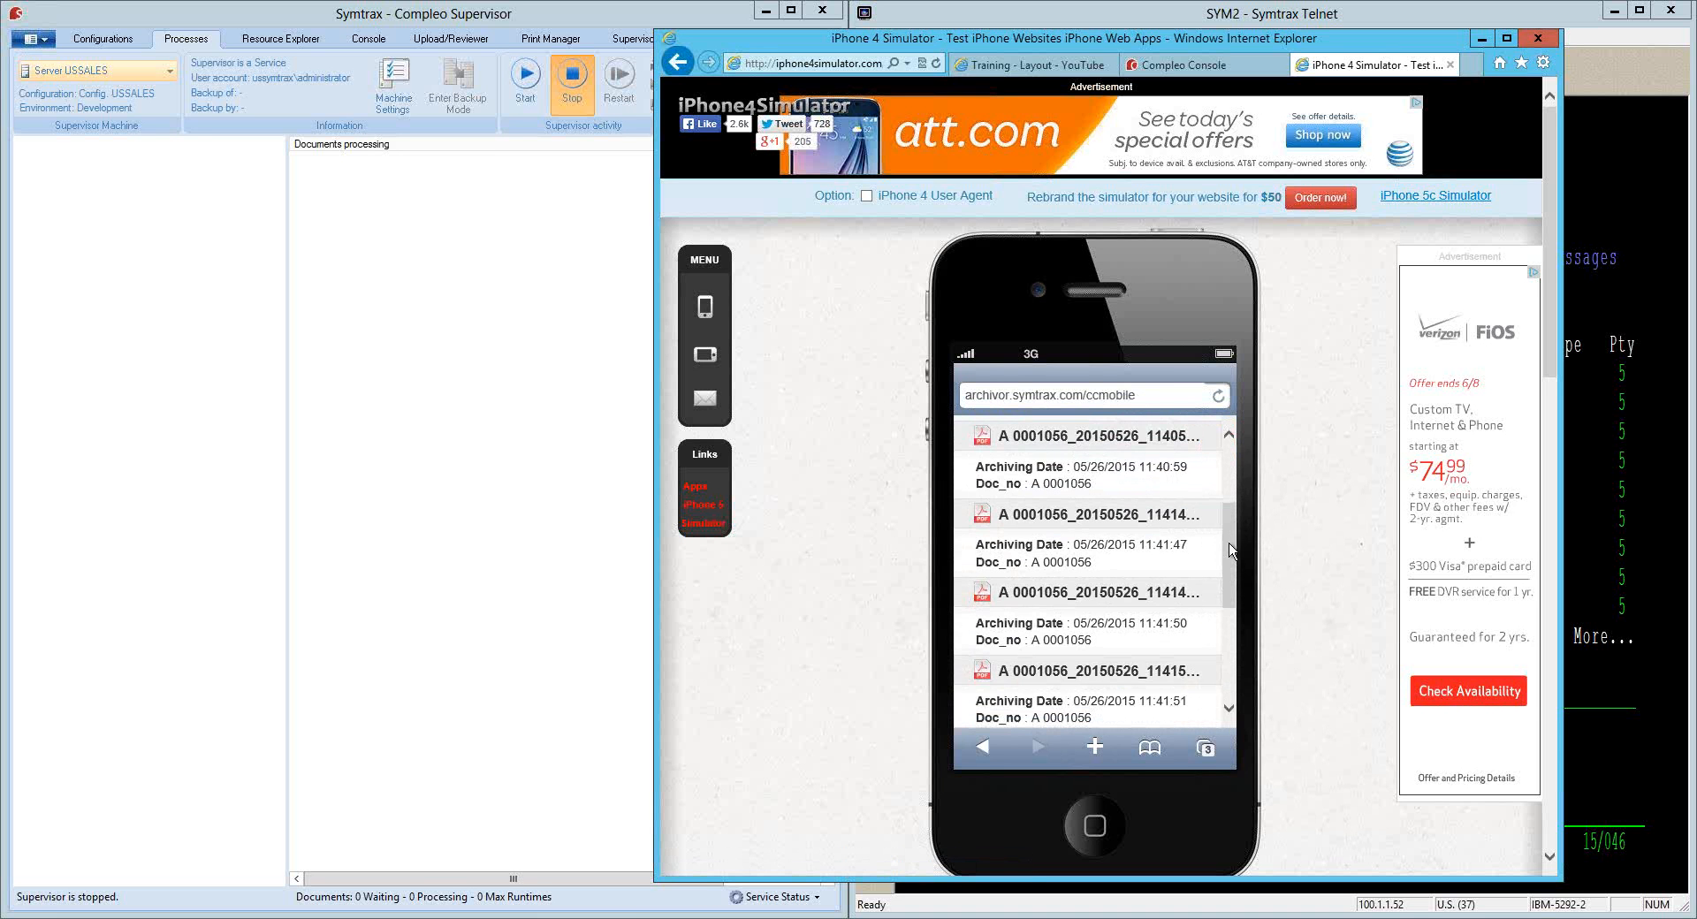
pyautogui.scroll(2, 1058, 460)
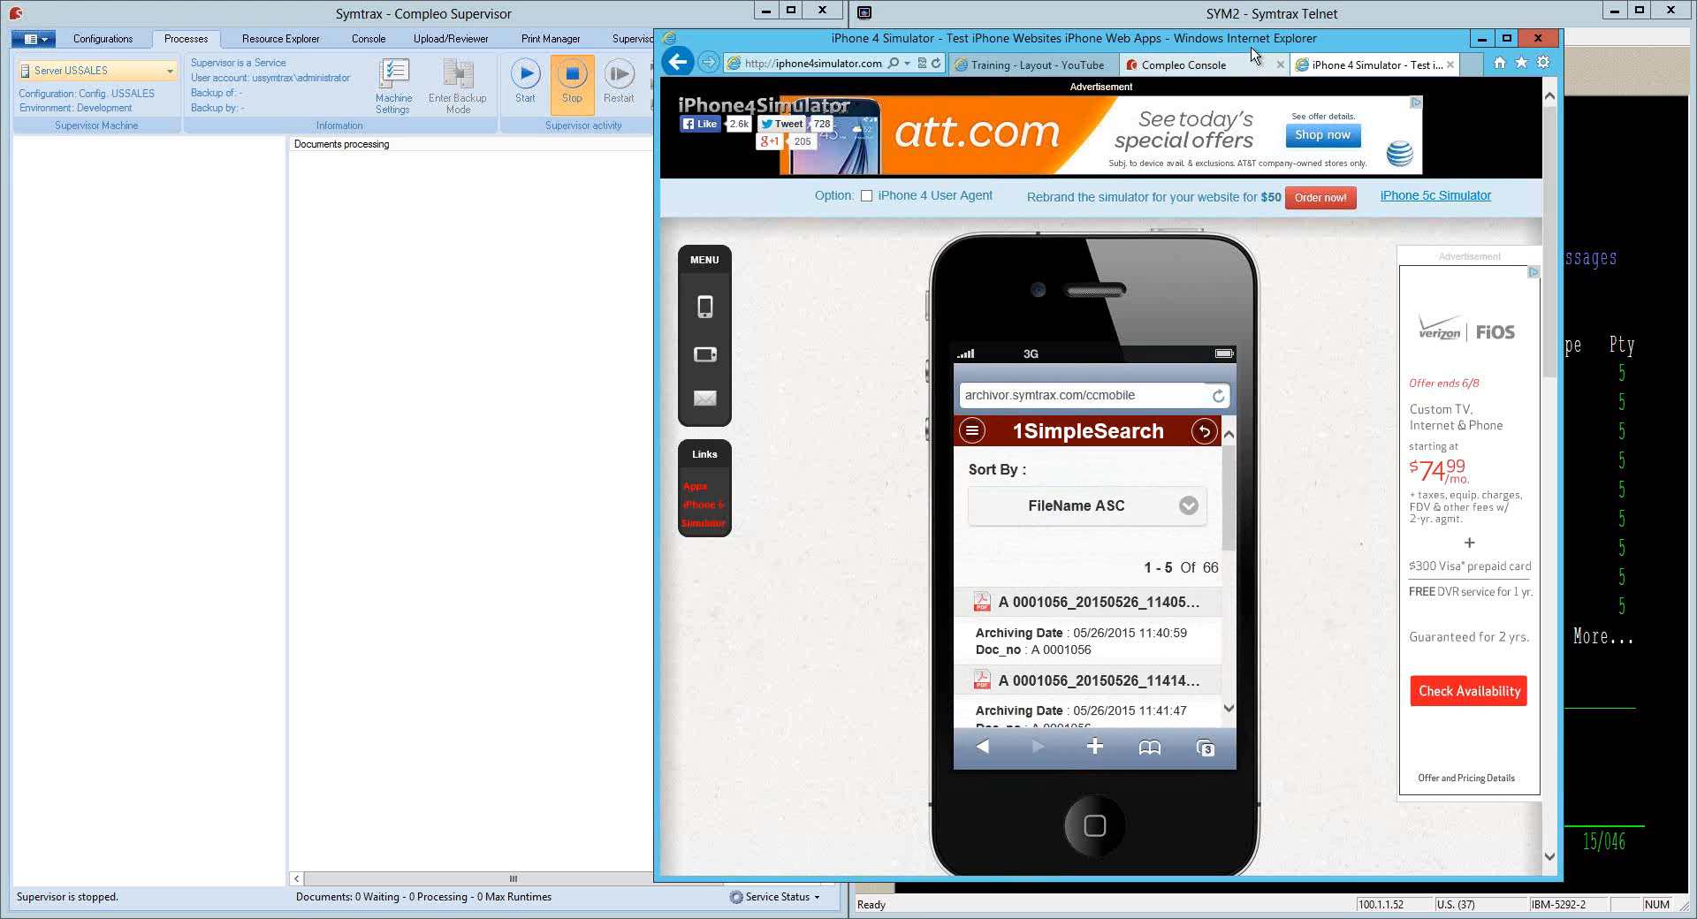
# Dock the browser window beside Compleo Supervisor and open the Supervisor section of the mobile console
pyautogui.moveTo(1102, 44); pyautogui.dragTo(1693, 35)
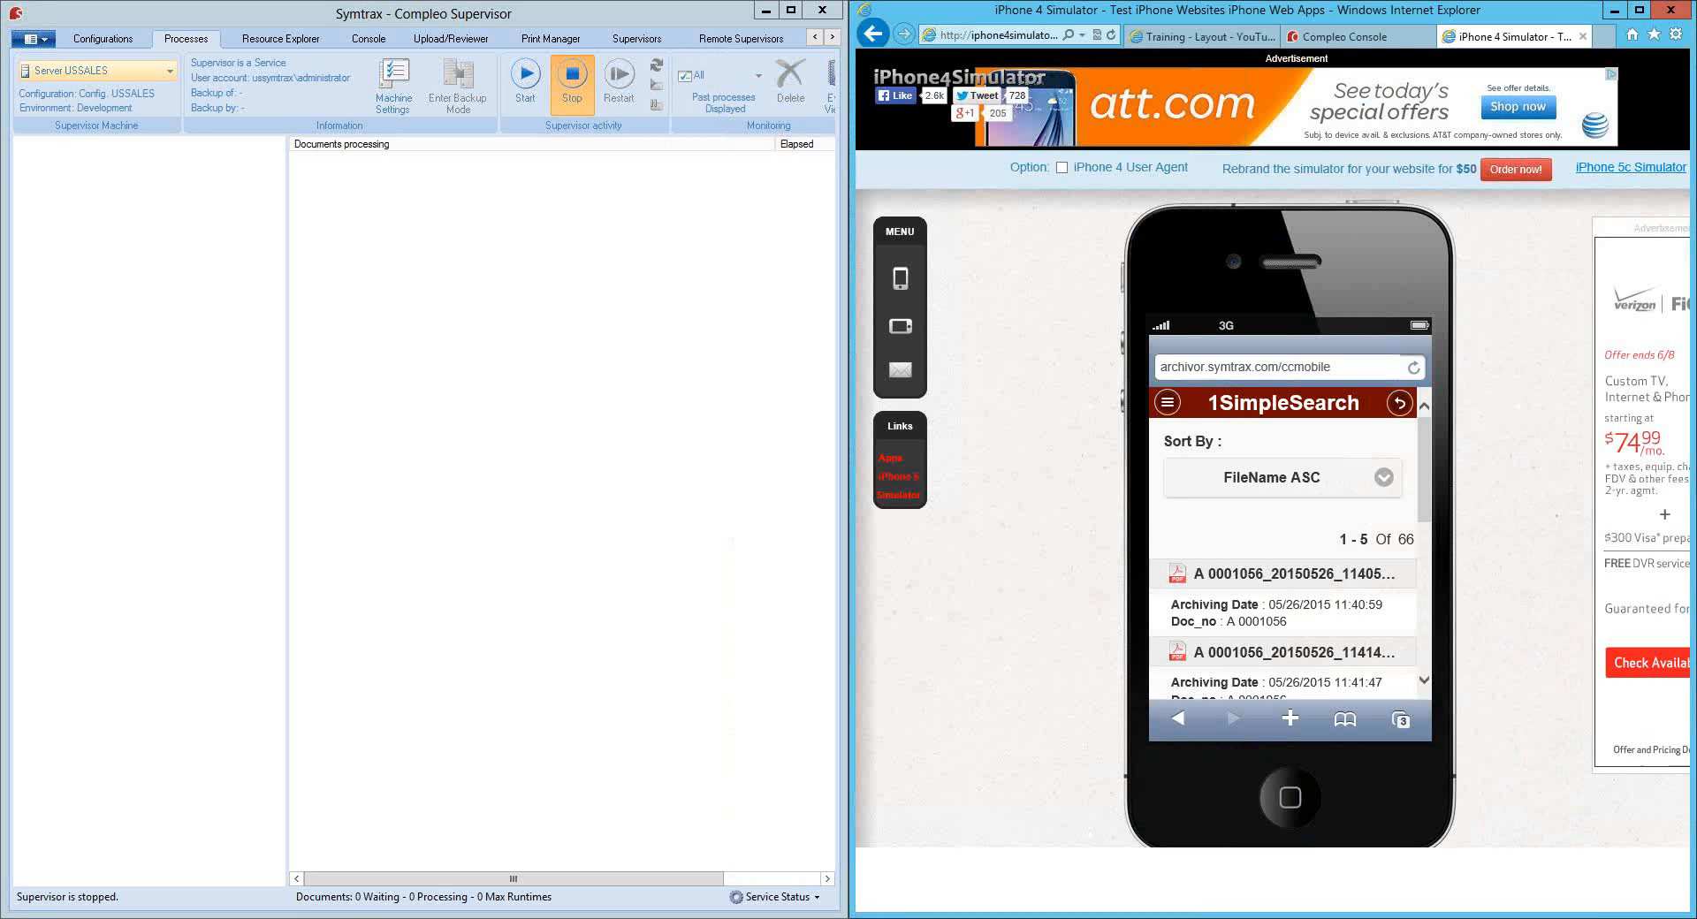
pyautogui.click(1136, 421)
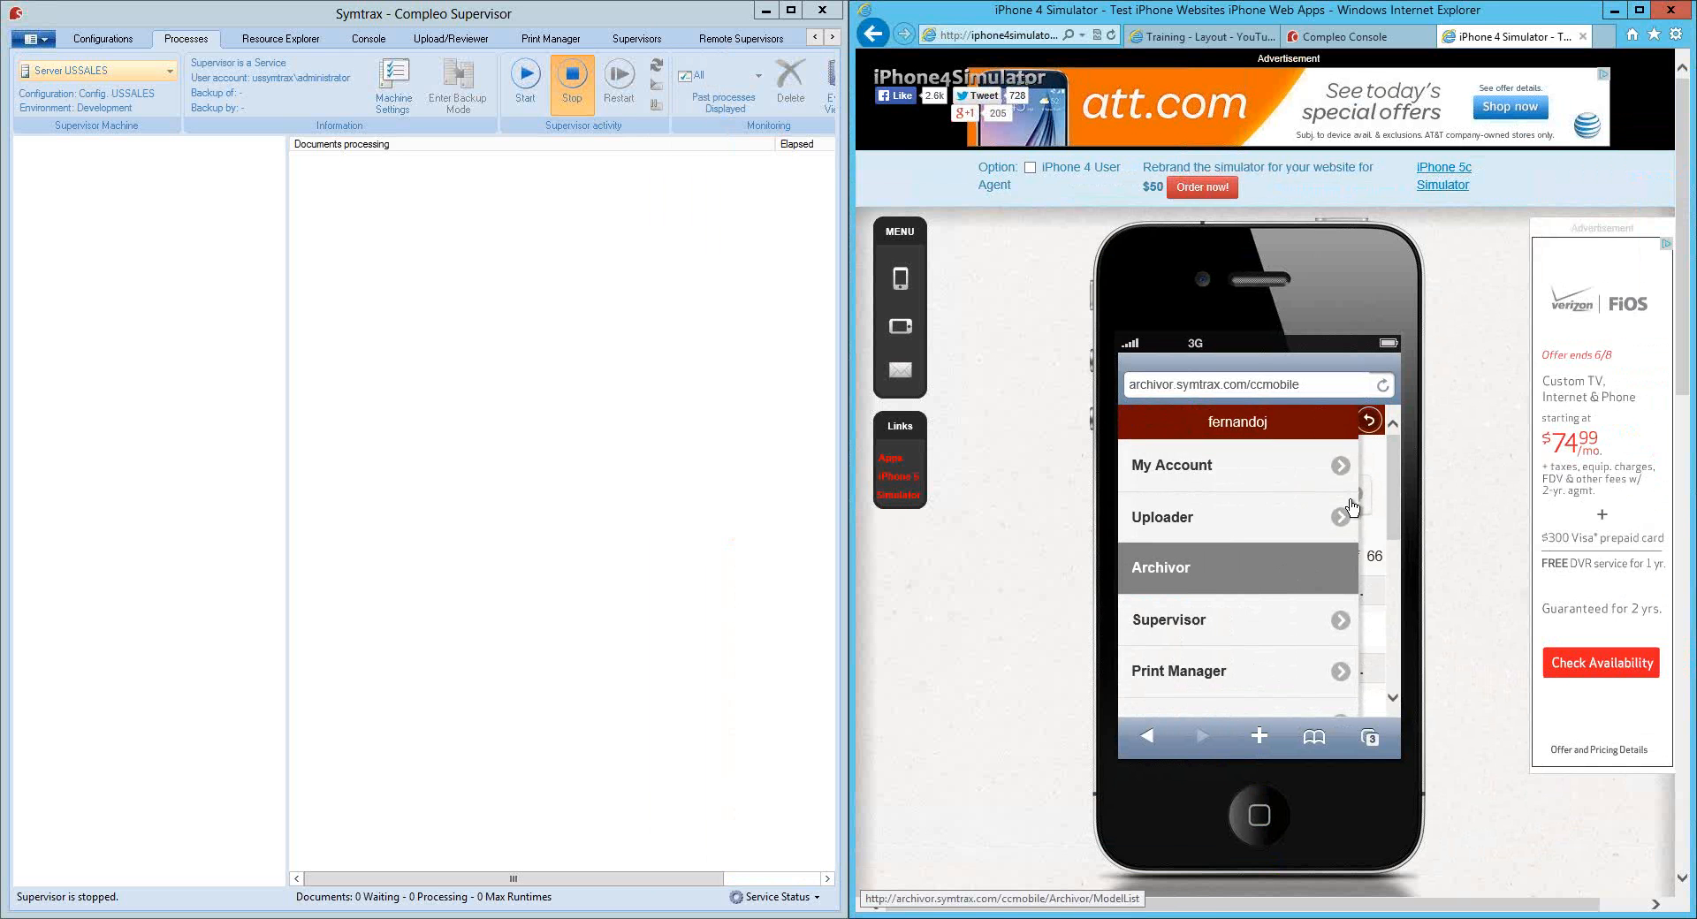
pyautogui.moveTo(1398, 500); pyautogui.dragTo(1399, 522)
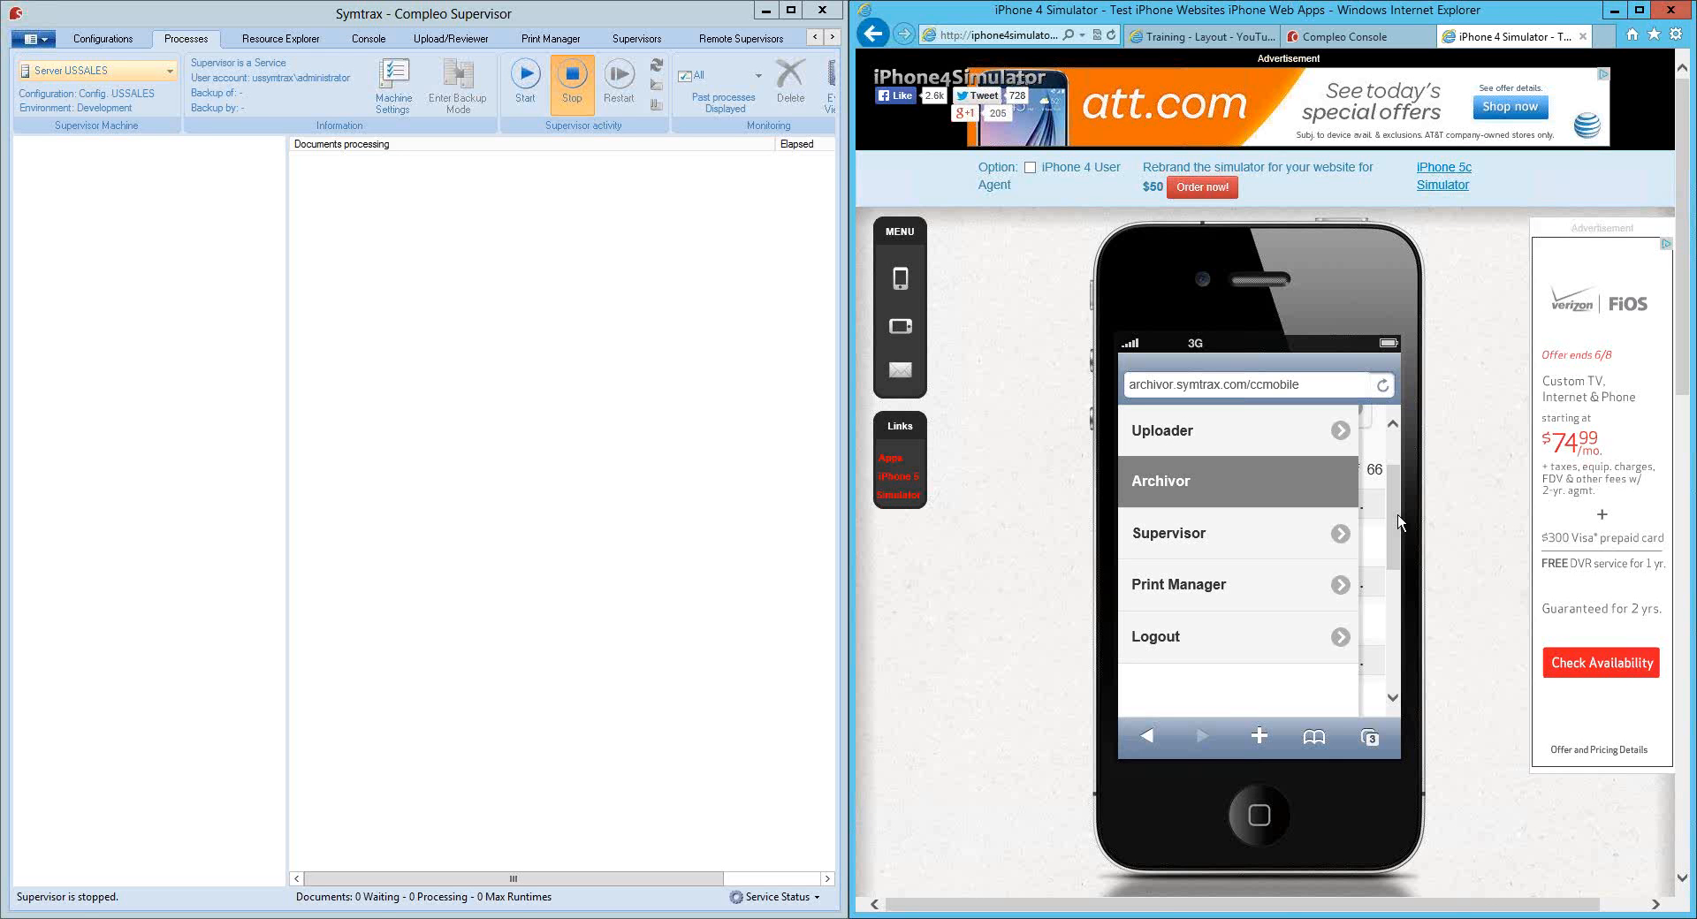
pyautogui.click(1189, 542)
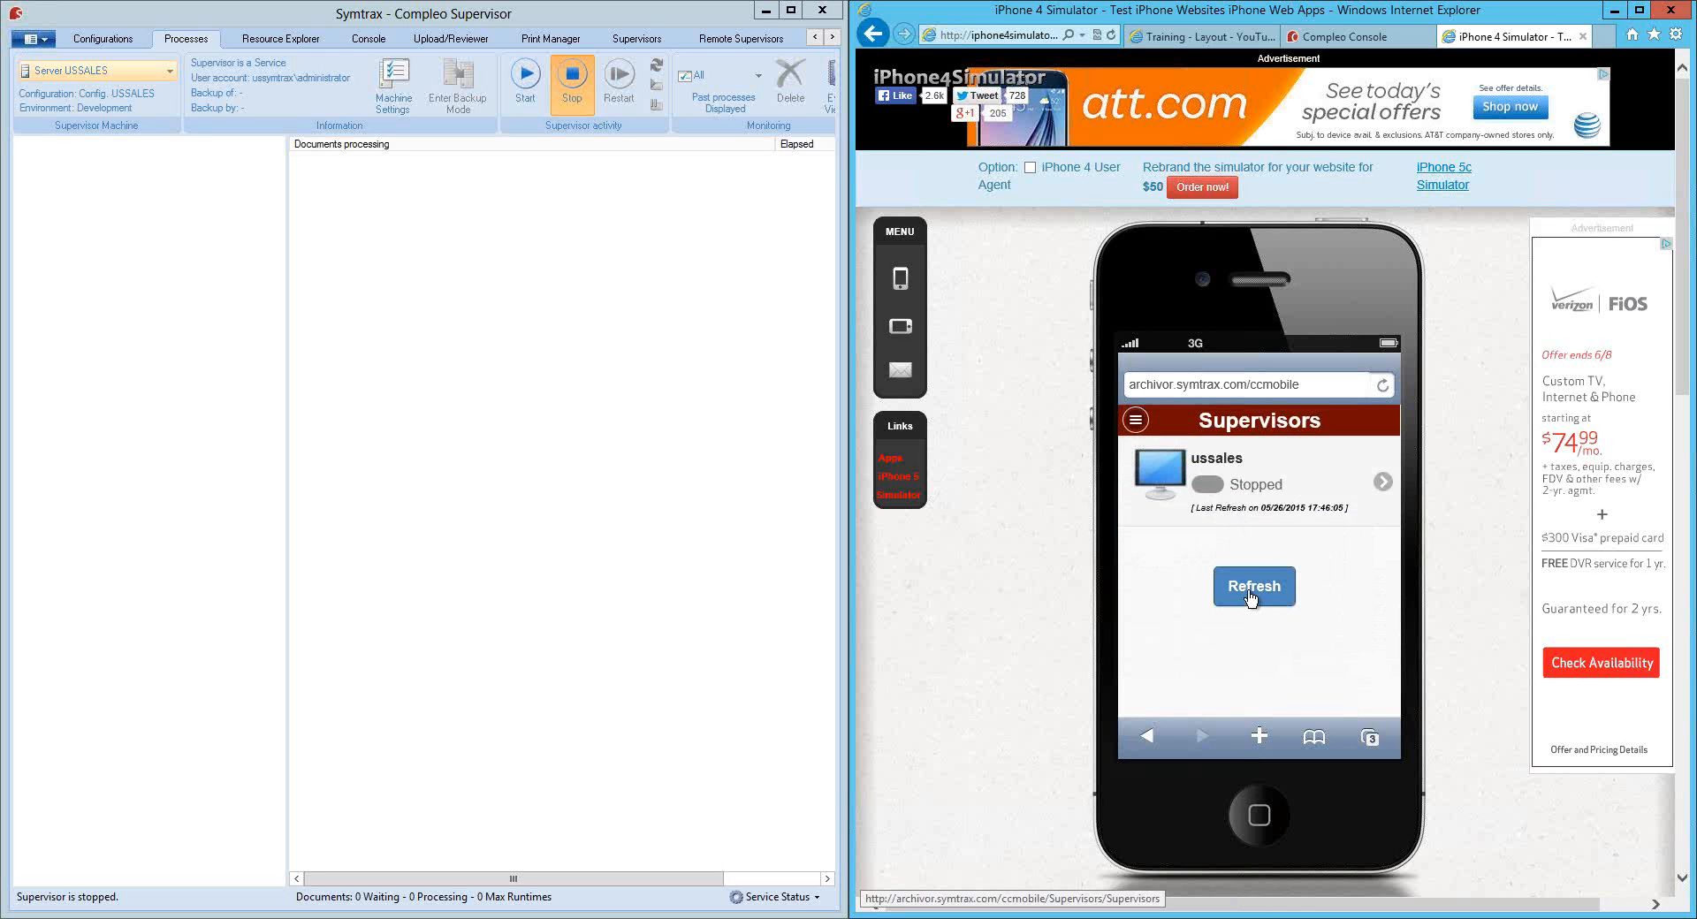
# Open the ussales supervisor and list its Success activity from the last 24 hours
pyautogui.click(1339, 486)
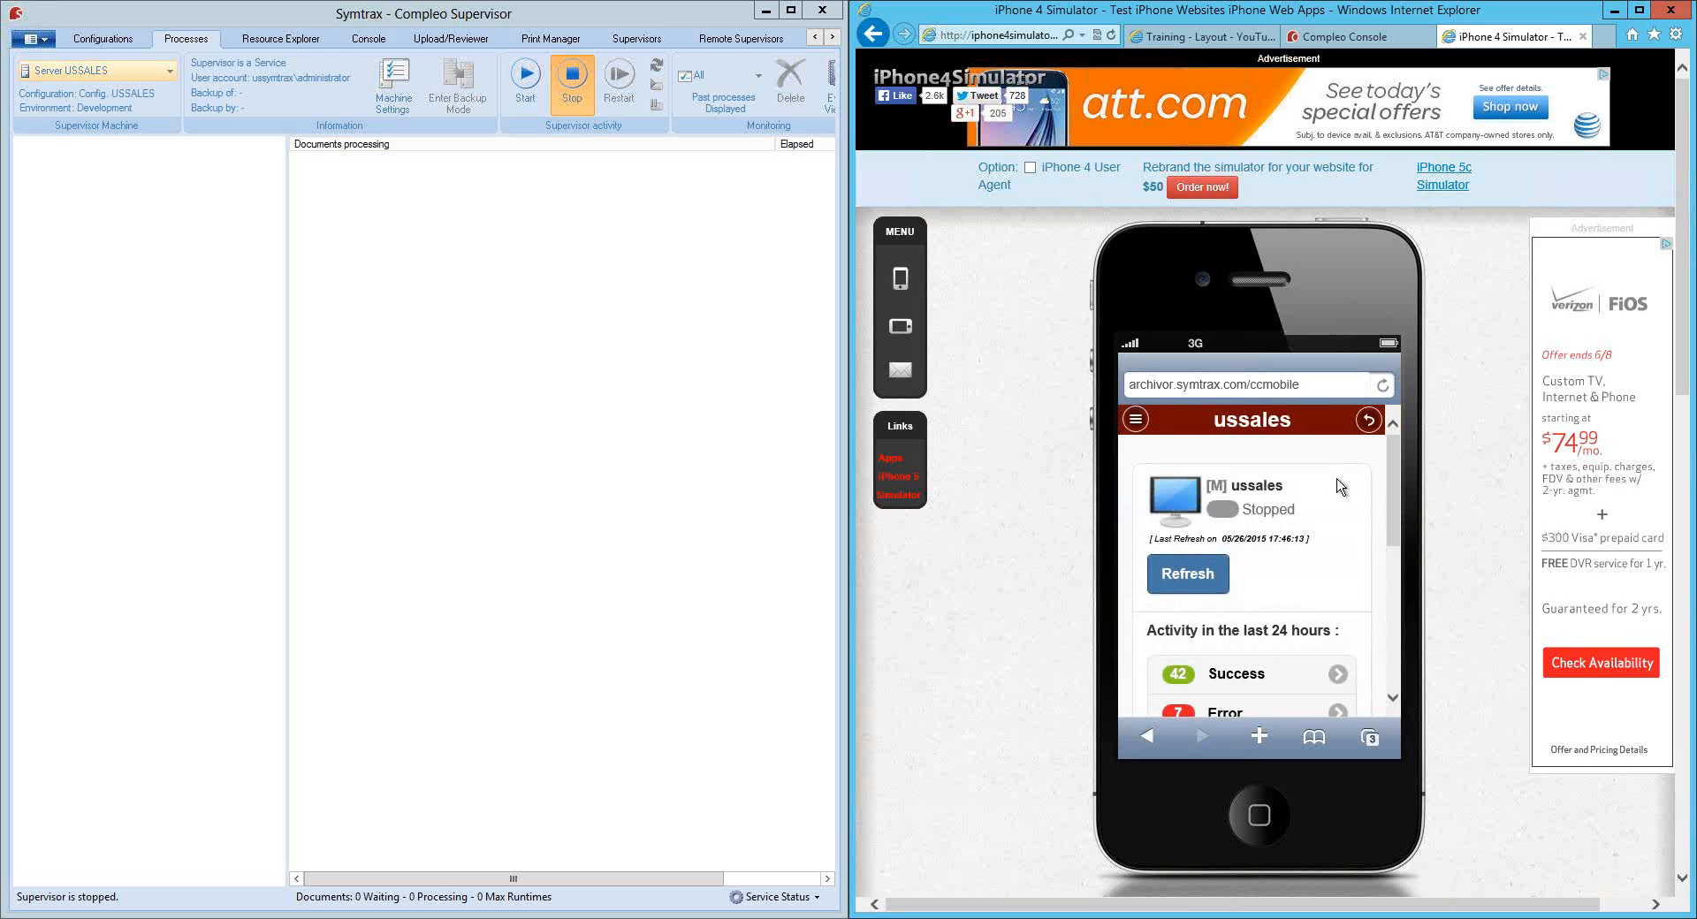
pyautogui.moveTo(1397, 457); pyautogui.dragTo(1386, 527)
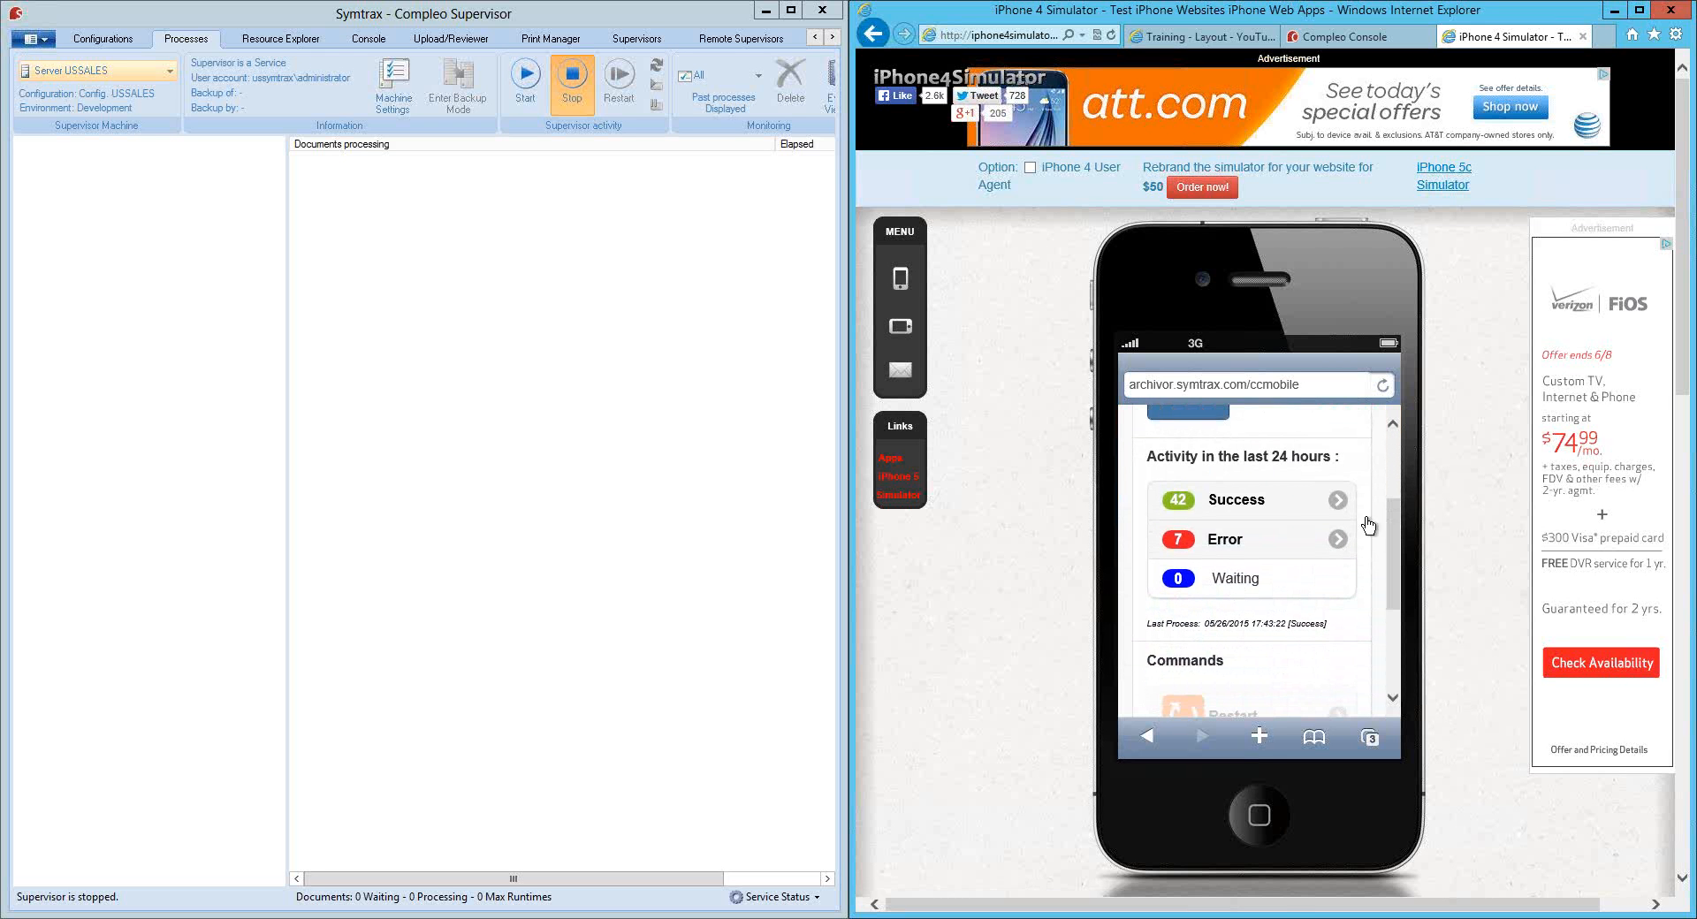
pyautogui.click(1245, 501)
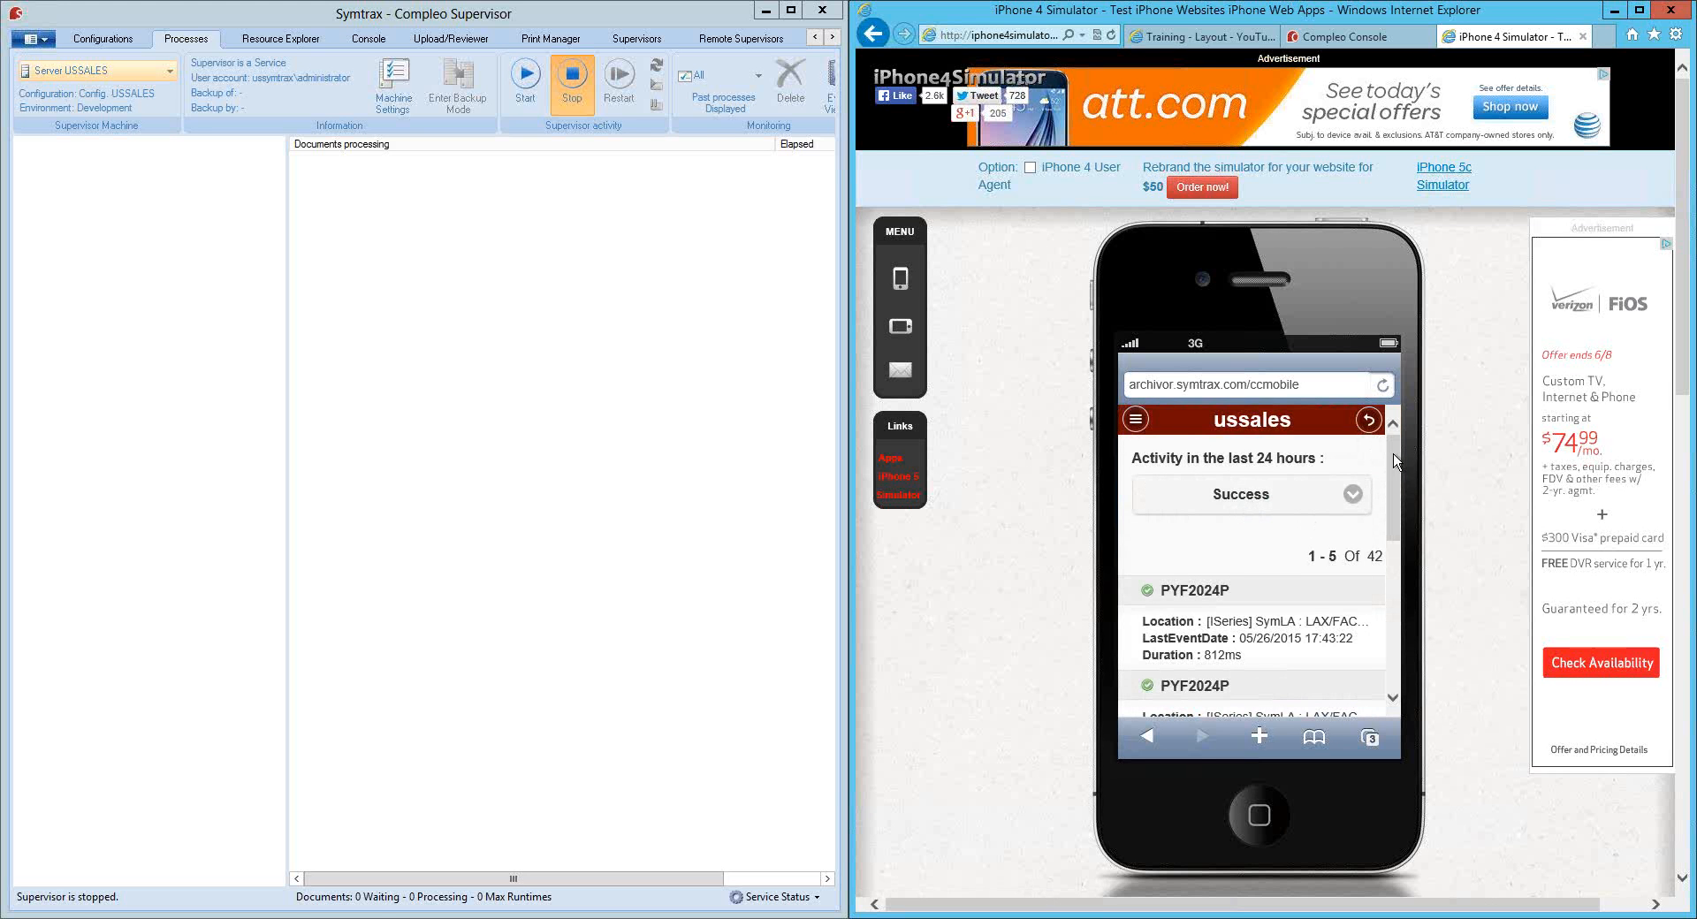
pyautogui.moveTo(1397, 459)
pyautogui.mouseDown()
pyautogui.moveTo(1398, 628)
pyautogui.moveTo(1389, 466)
pyautogui.mouseUp()
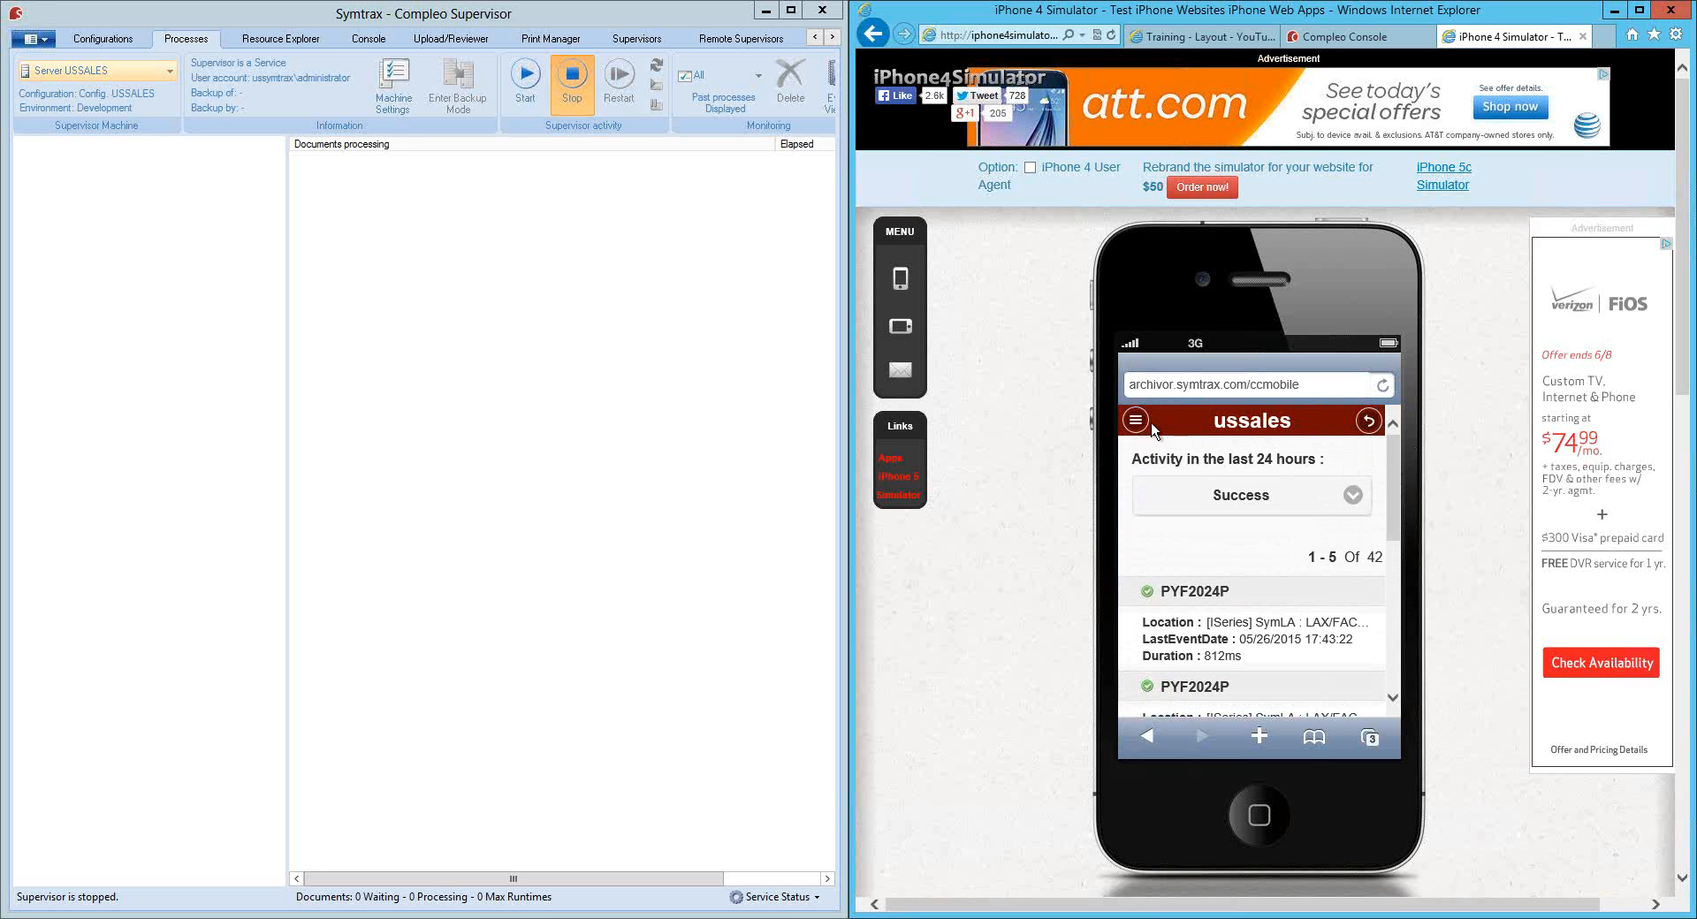
# Set the ussales activity filter to --Any status-- and look through the processed PYF2024P documents
pyautogui.click(1318, 497)
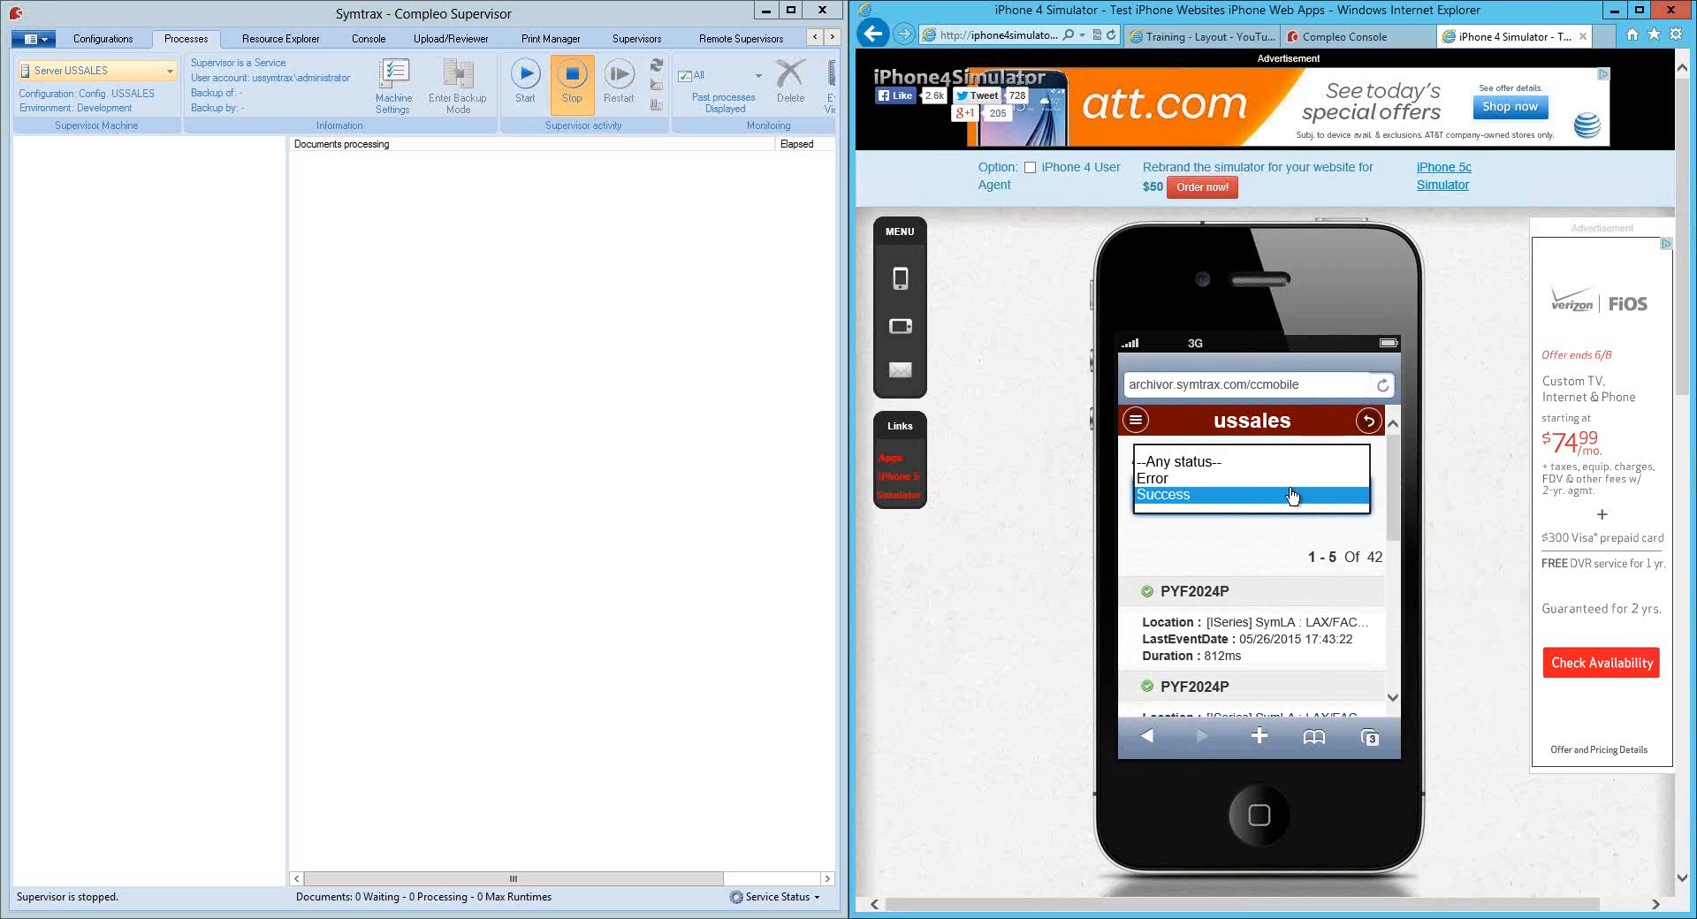
pyautogui.click(1183, 486)
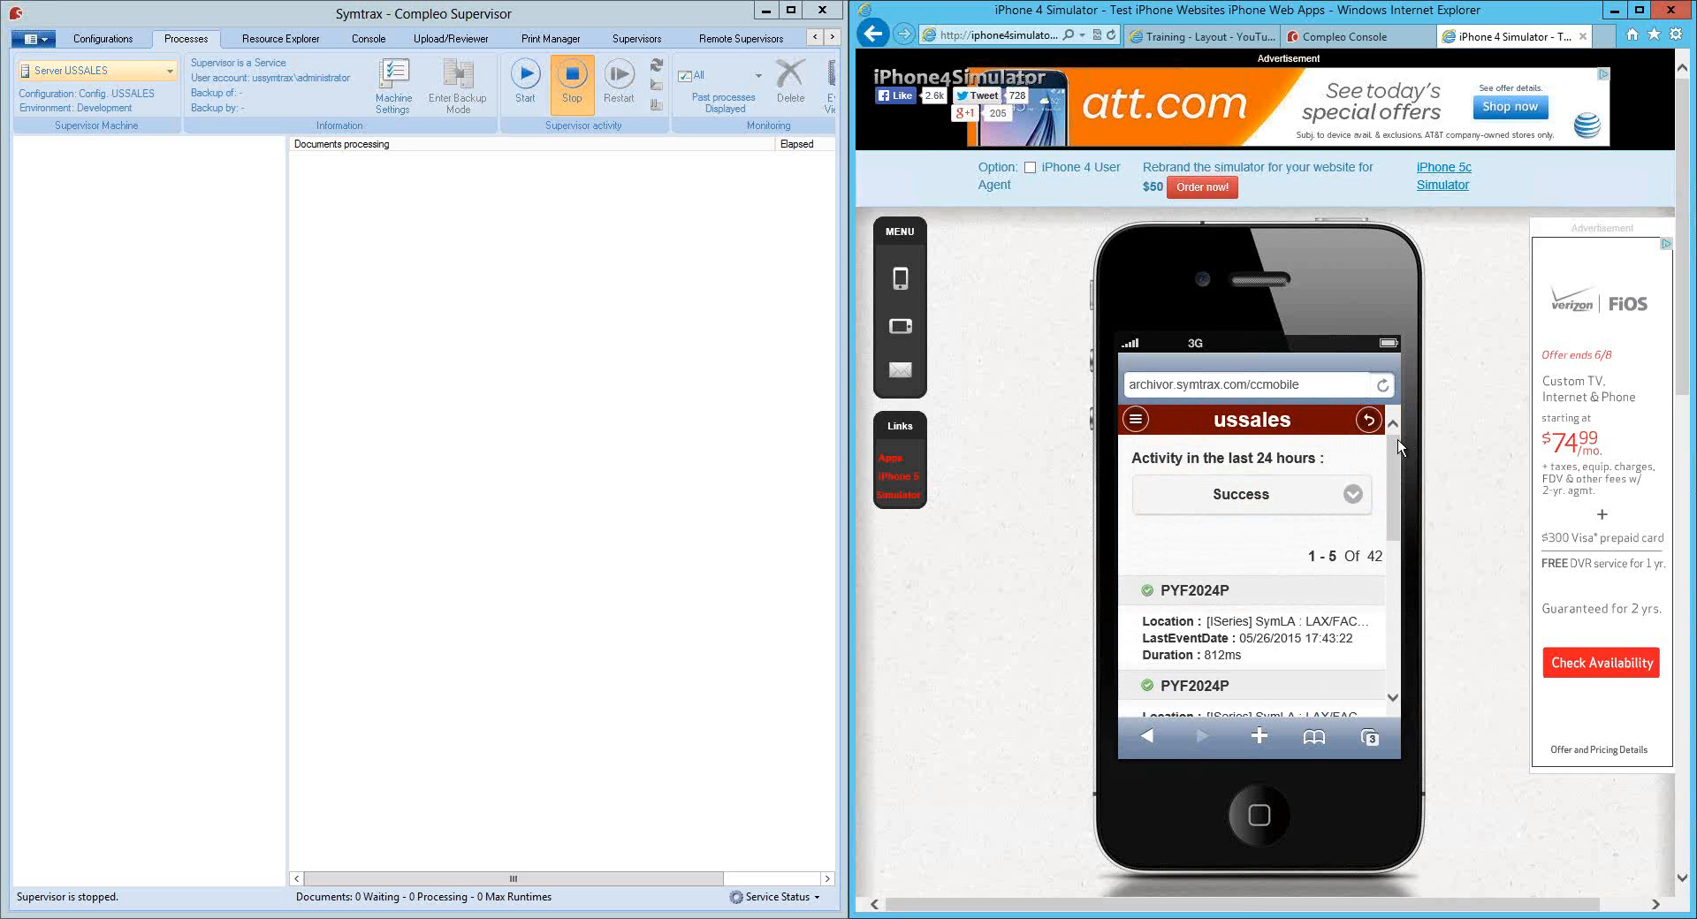
pyautogui.moveTo(1395, 482); pyautogui.dragTo(1387, 425)
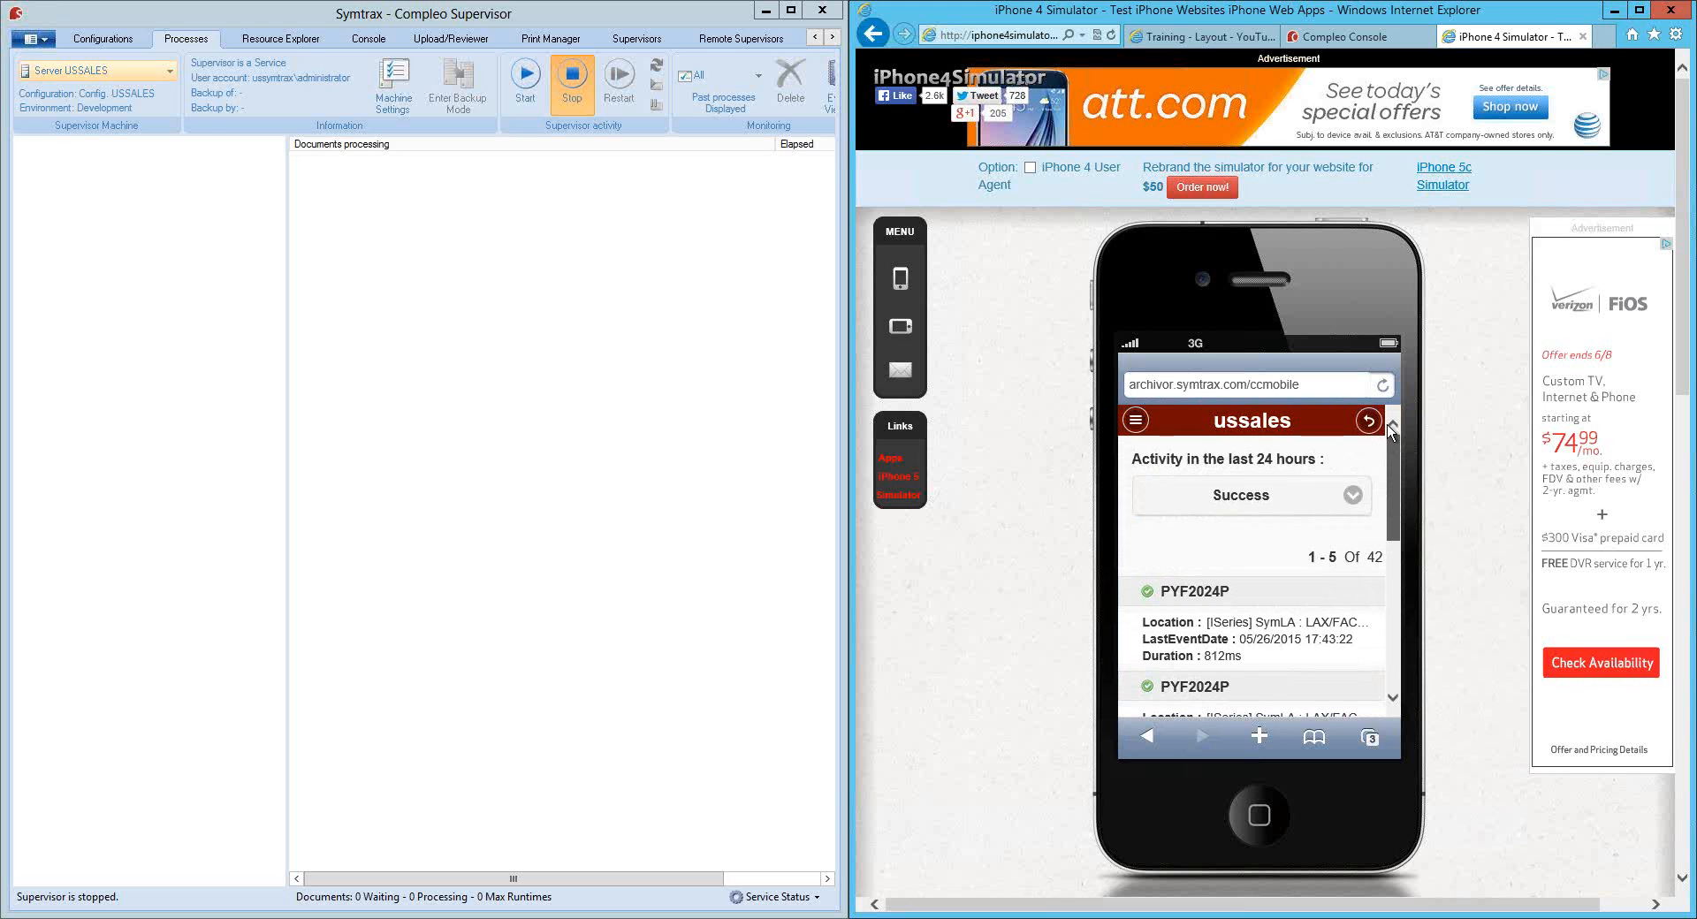
pyautogui.click(1255, 495)
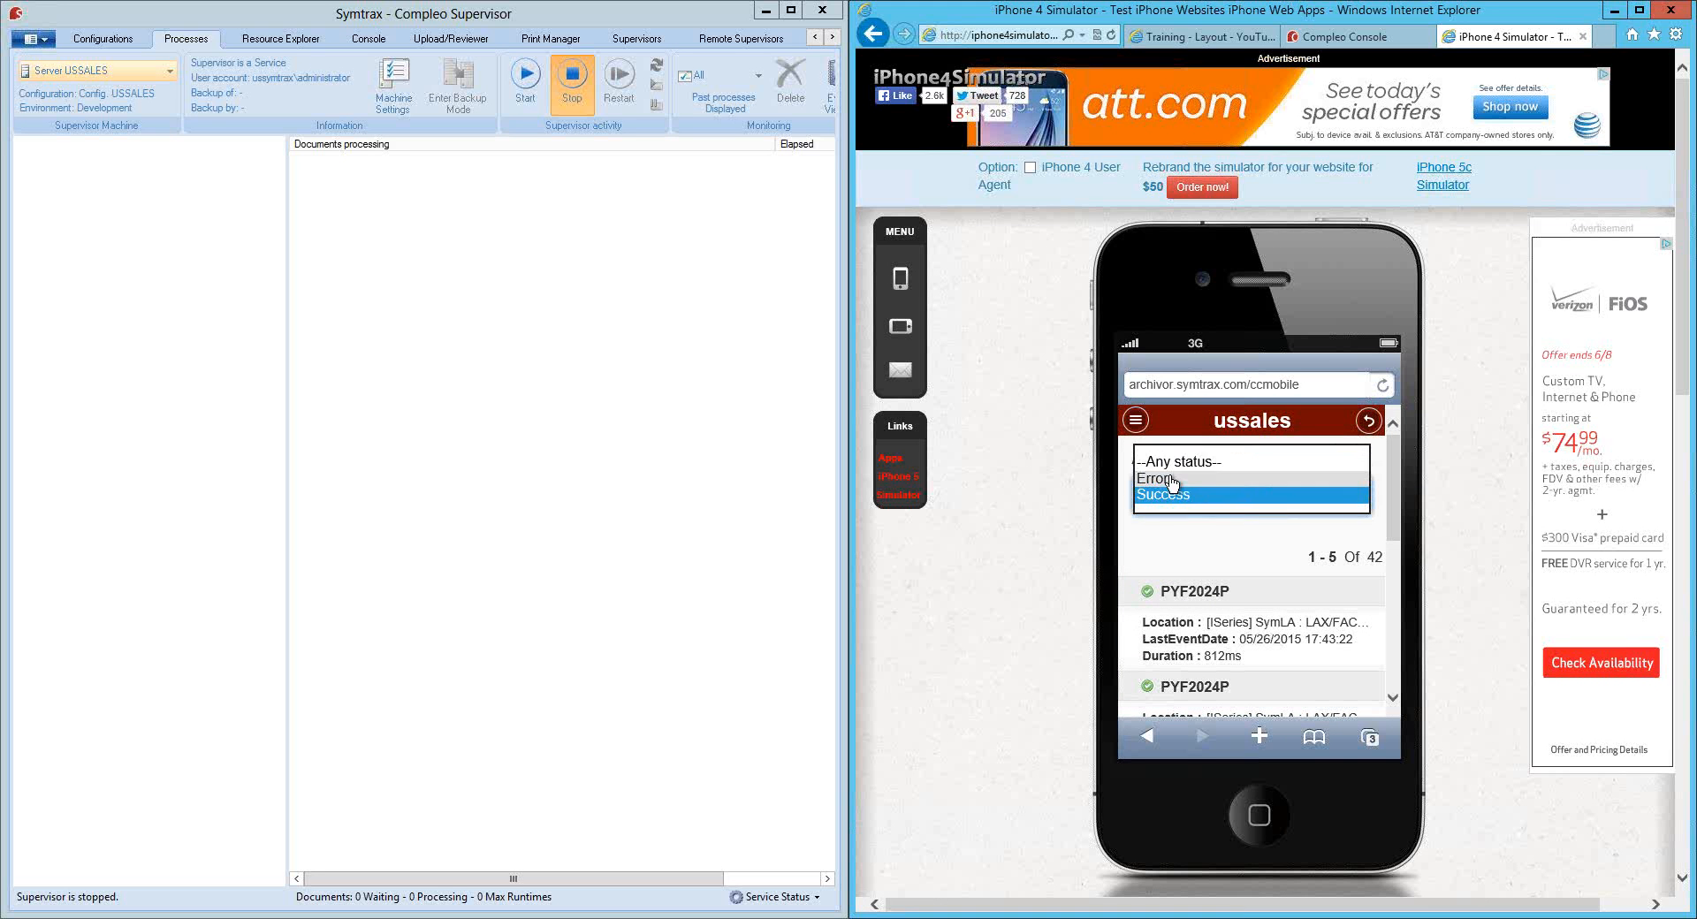
pyautogui.click(1185, 461)
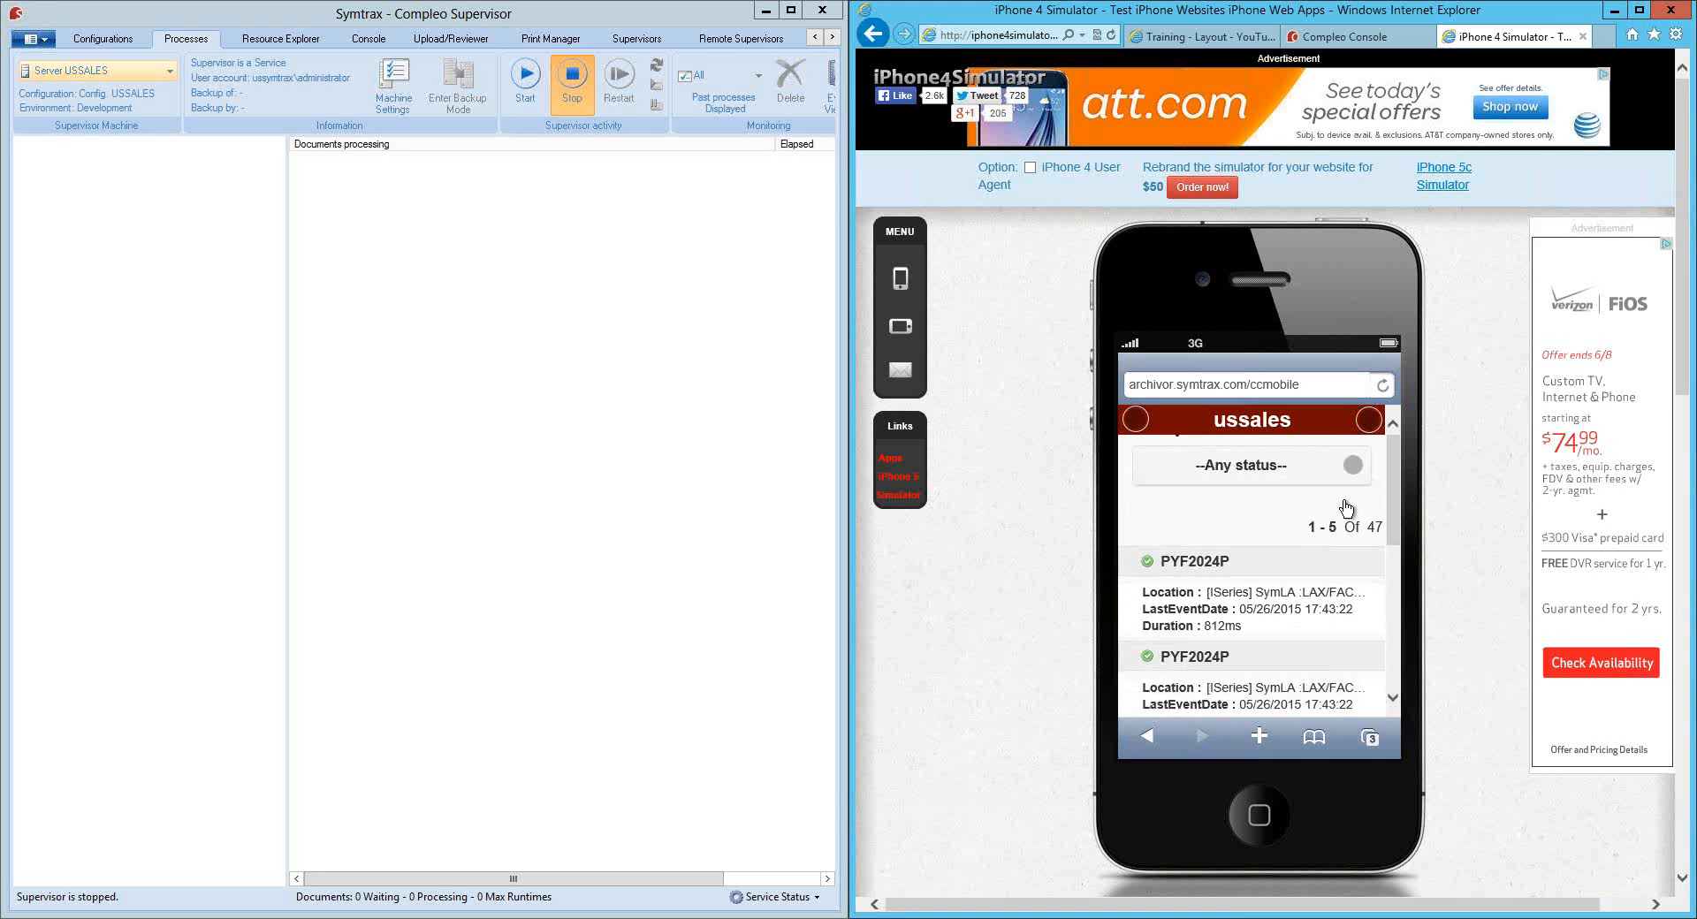
pyautogui.scroll(-5, 1347, 510)
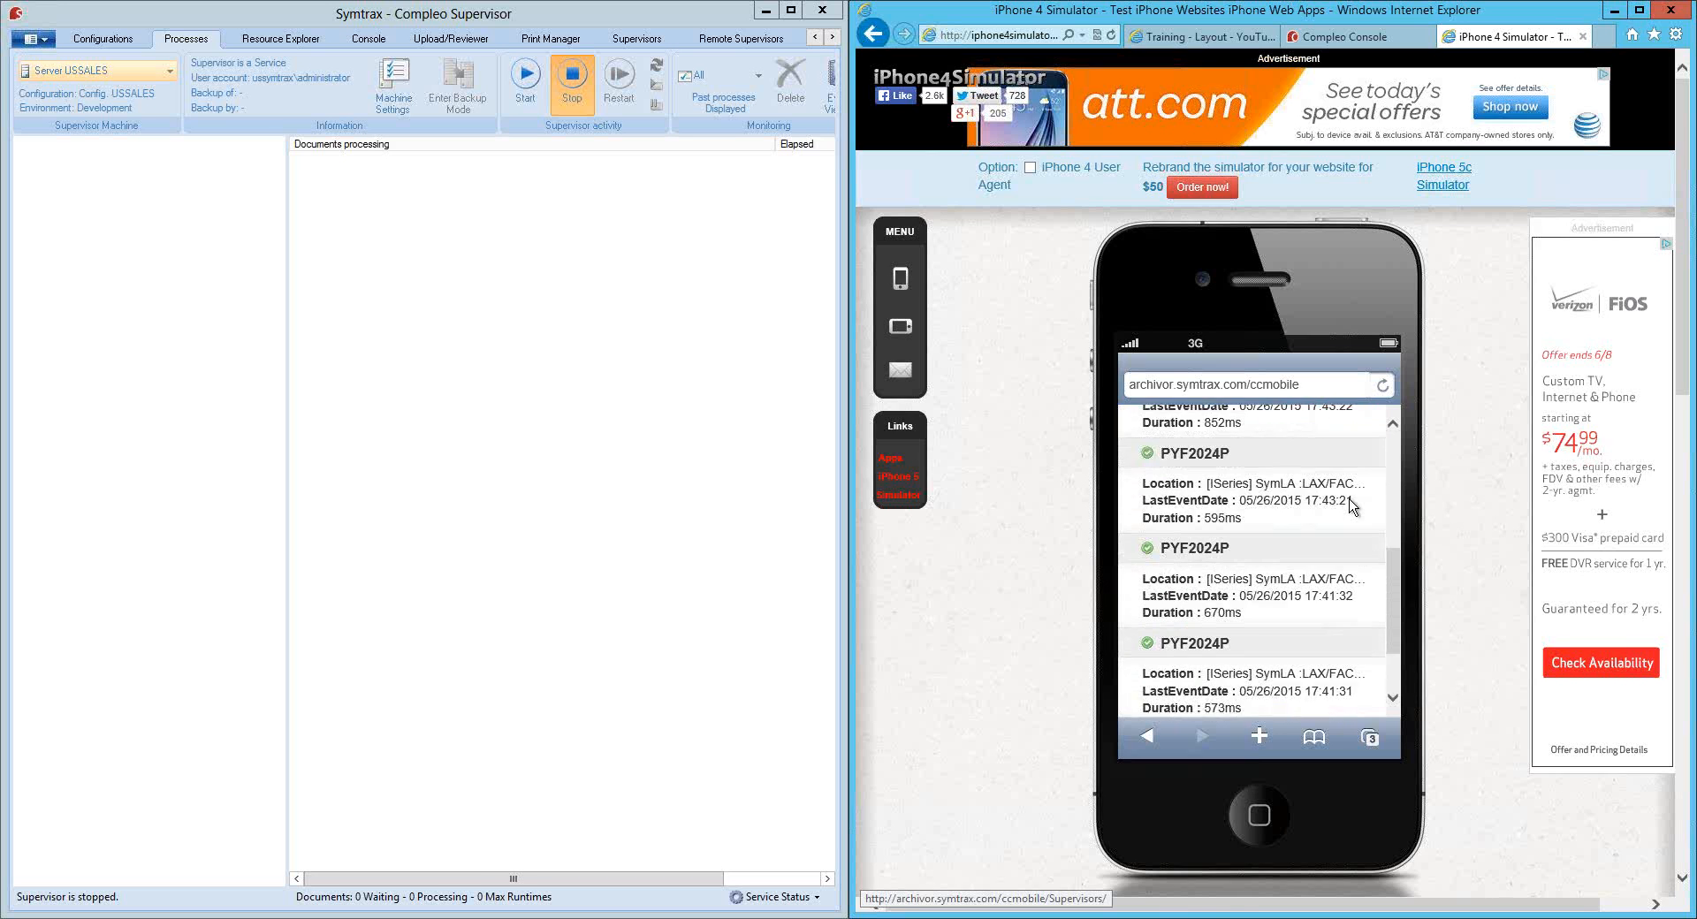
pyautogui.scroll(-3, 1354, 507)
pyautogui.scroll(8, 1354, 506)
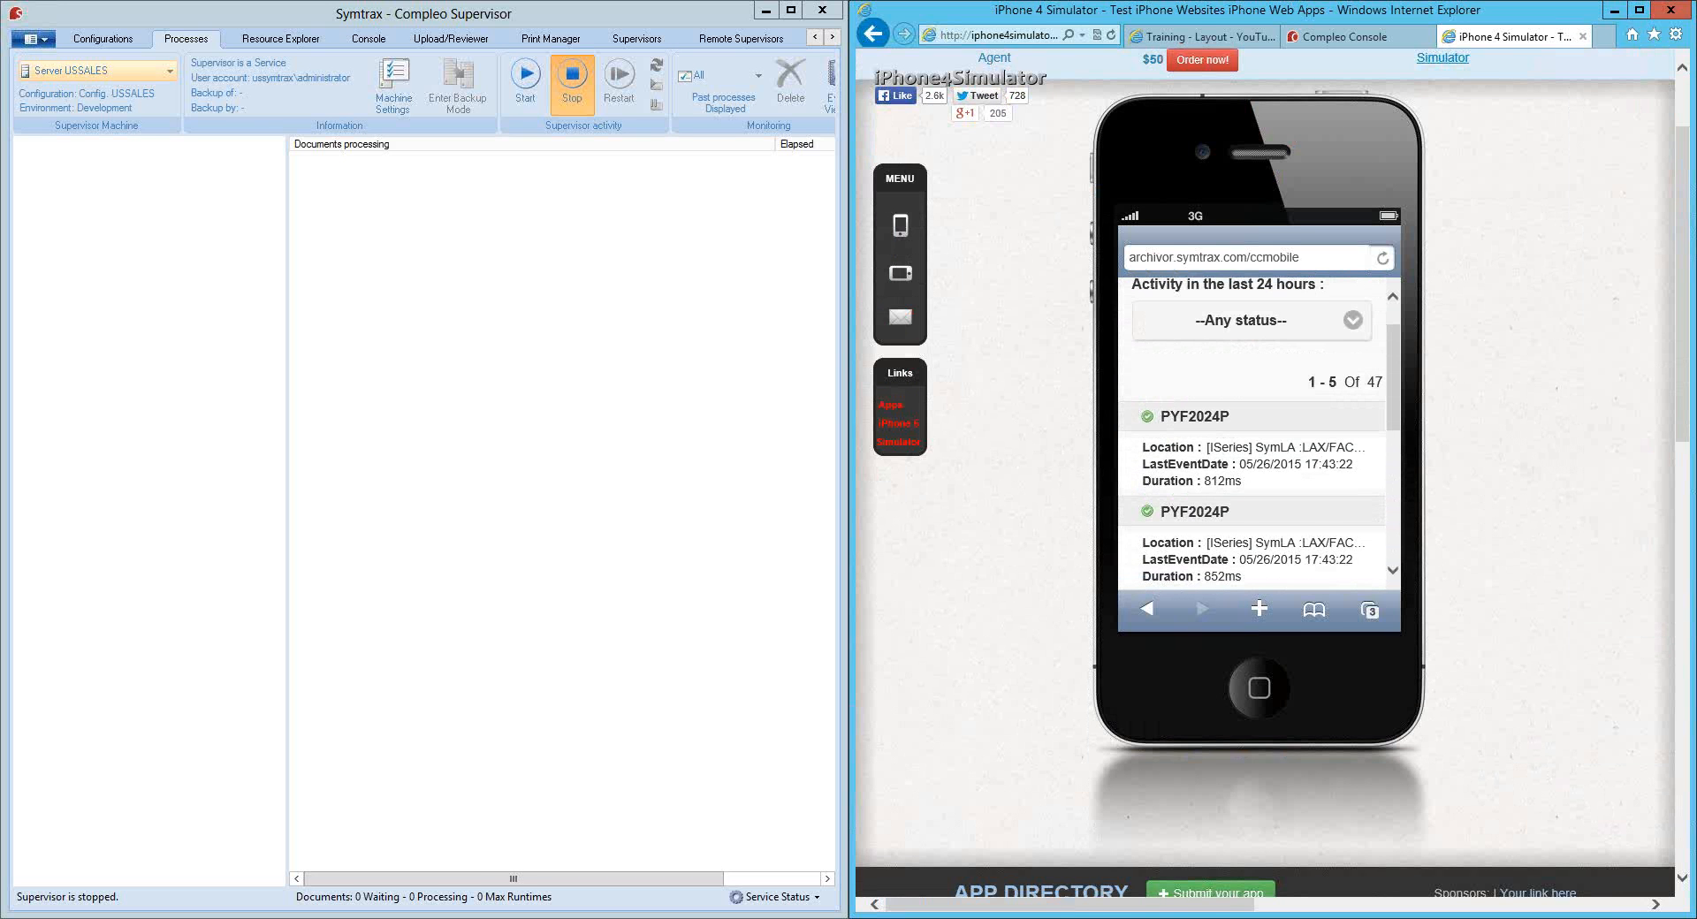
# Leave the ussales activity list and return to the Supervisors overview of the mobile console
pyautogui.click(1392, 300)
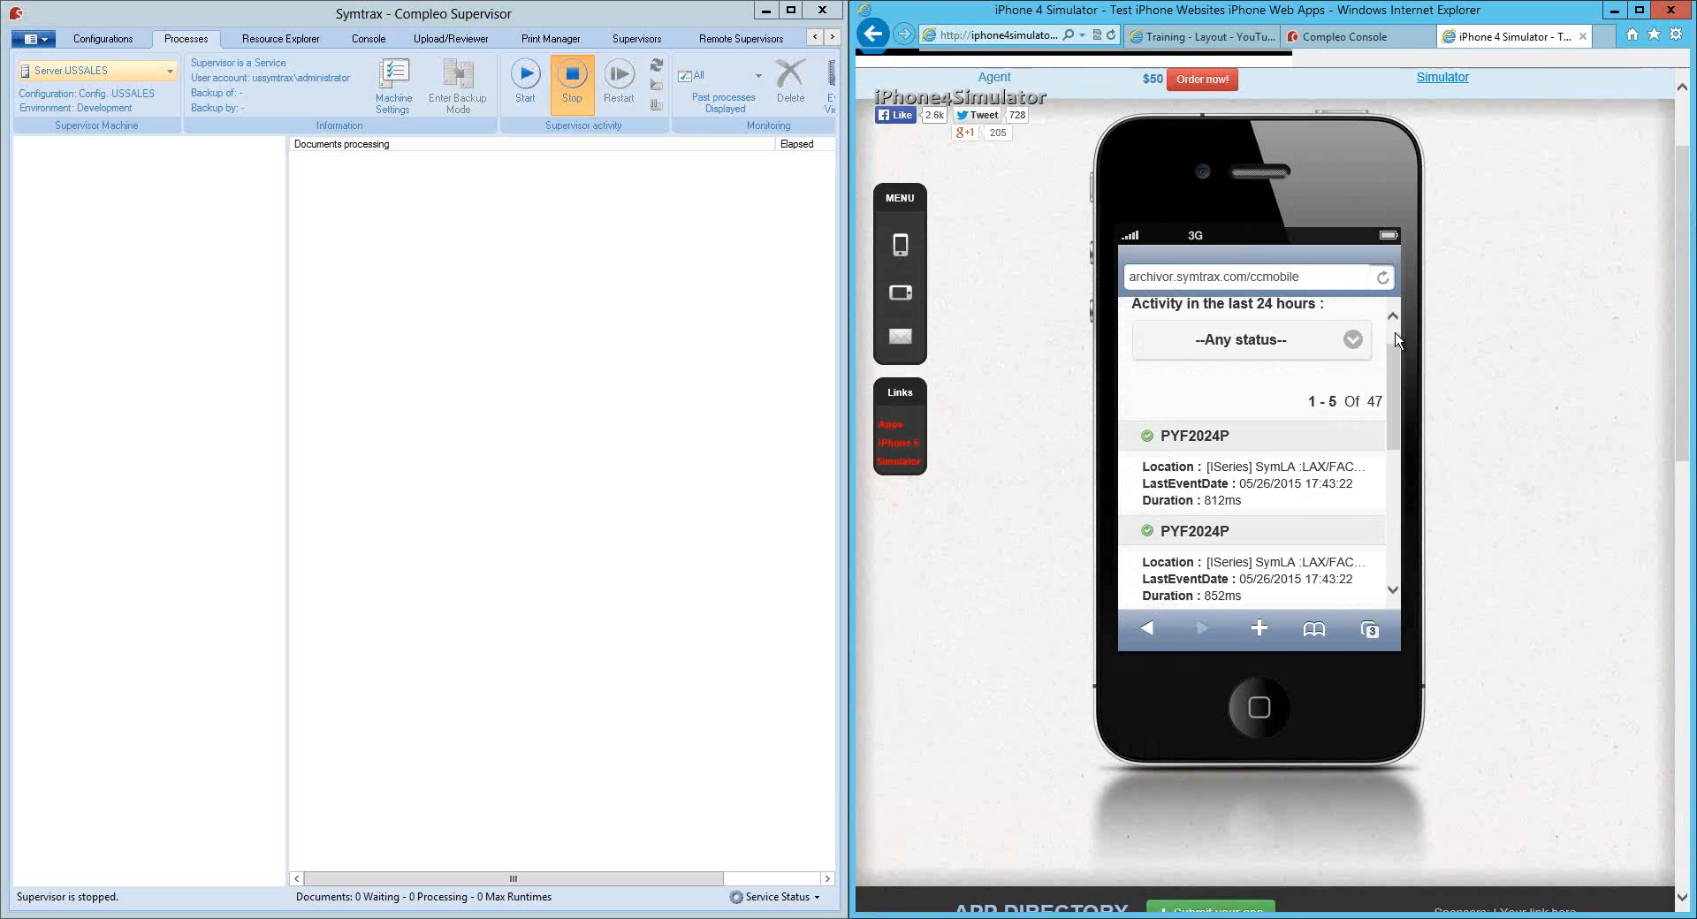
pyautogui.click(1136, 294)
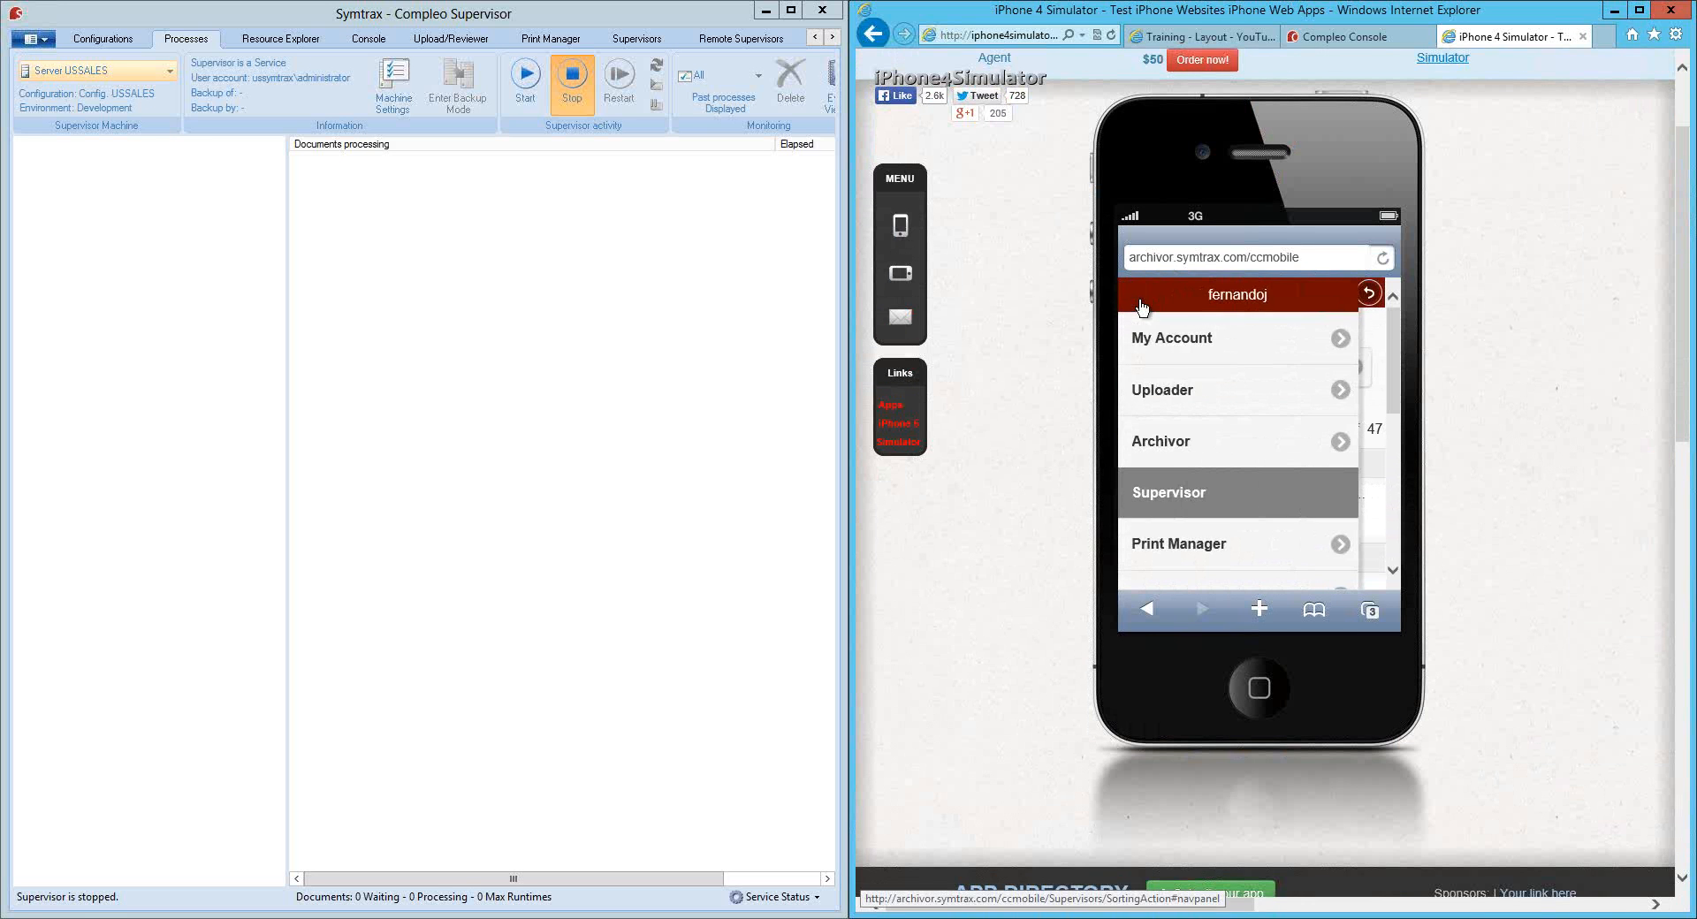
pyautogui.click(1177, 499)
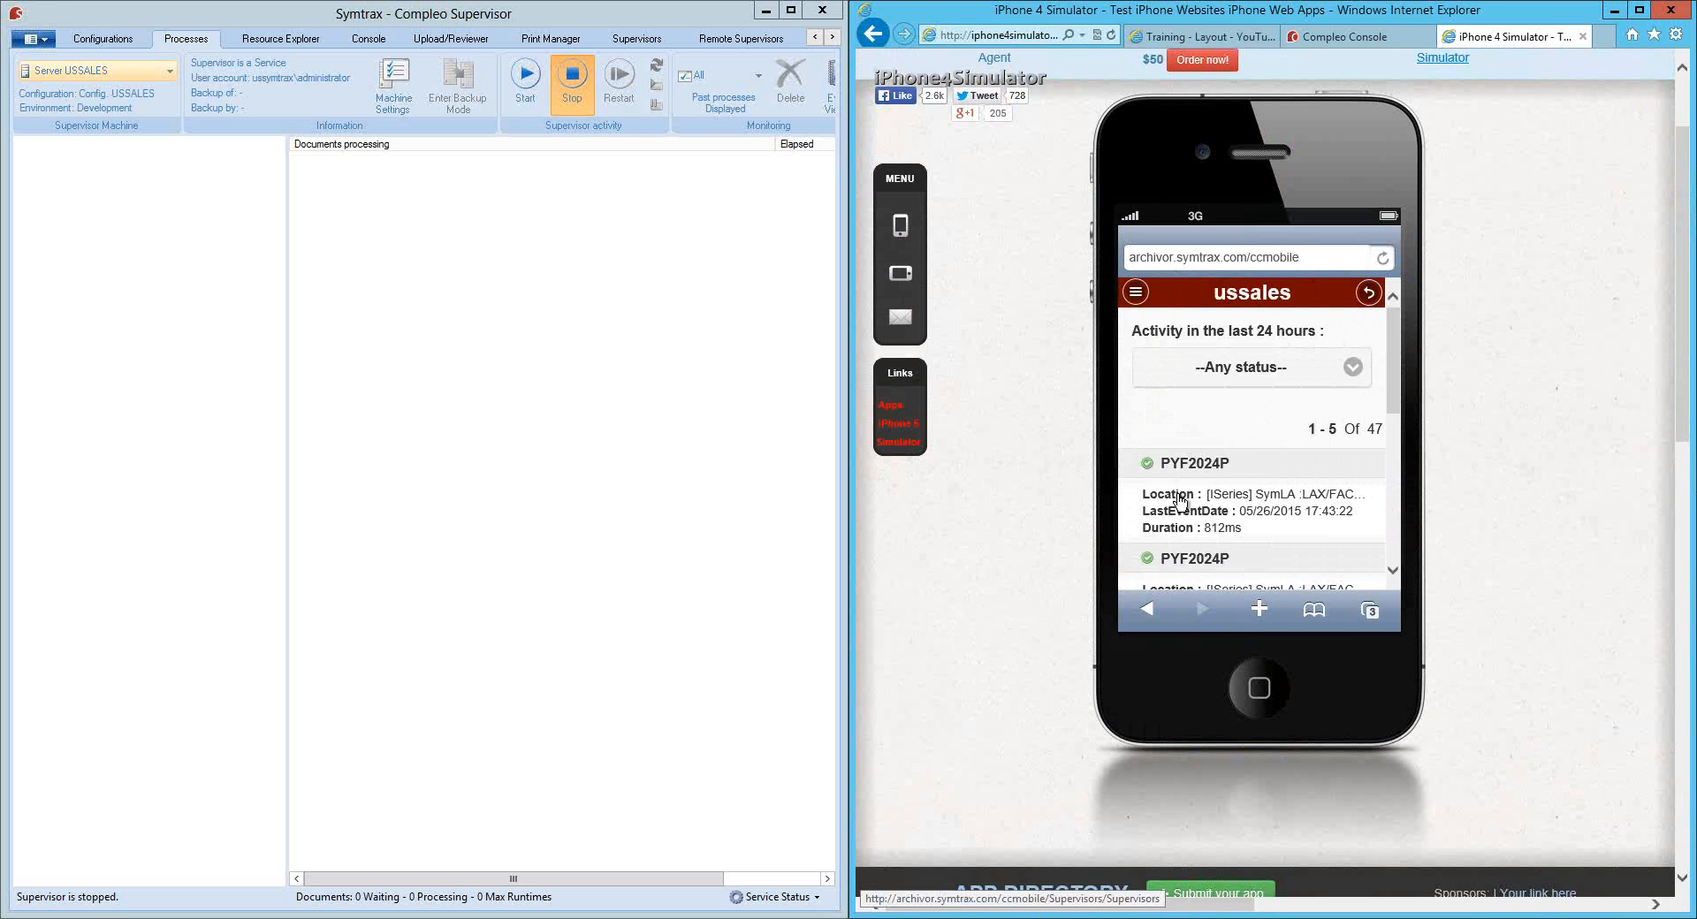
pyautogui.click(1166, 306)
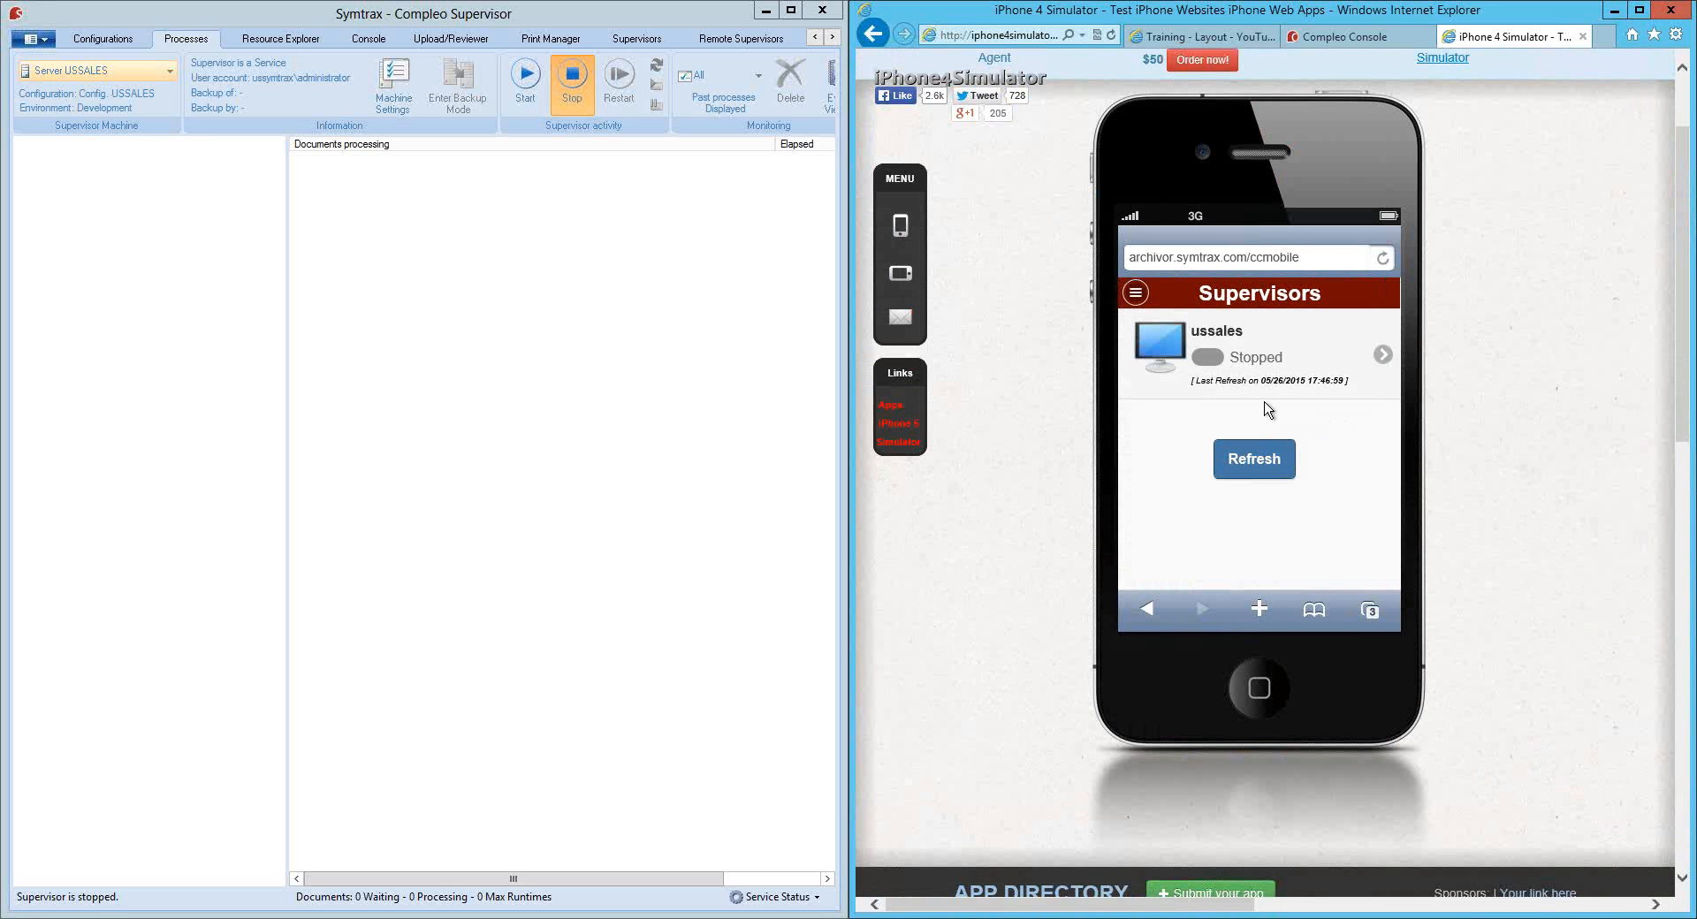
# Open the stopped ussales supervisor in the mobile console and send it the Start command
pyautogui.click(1191, 358)
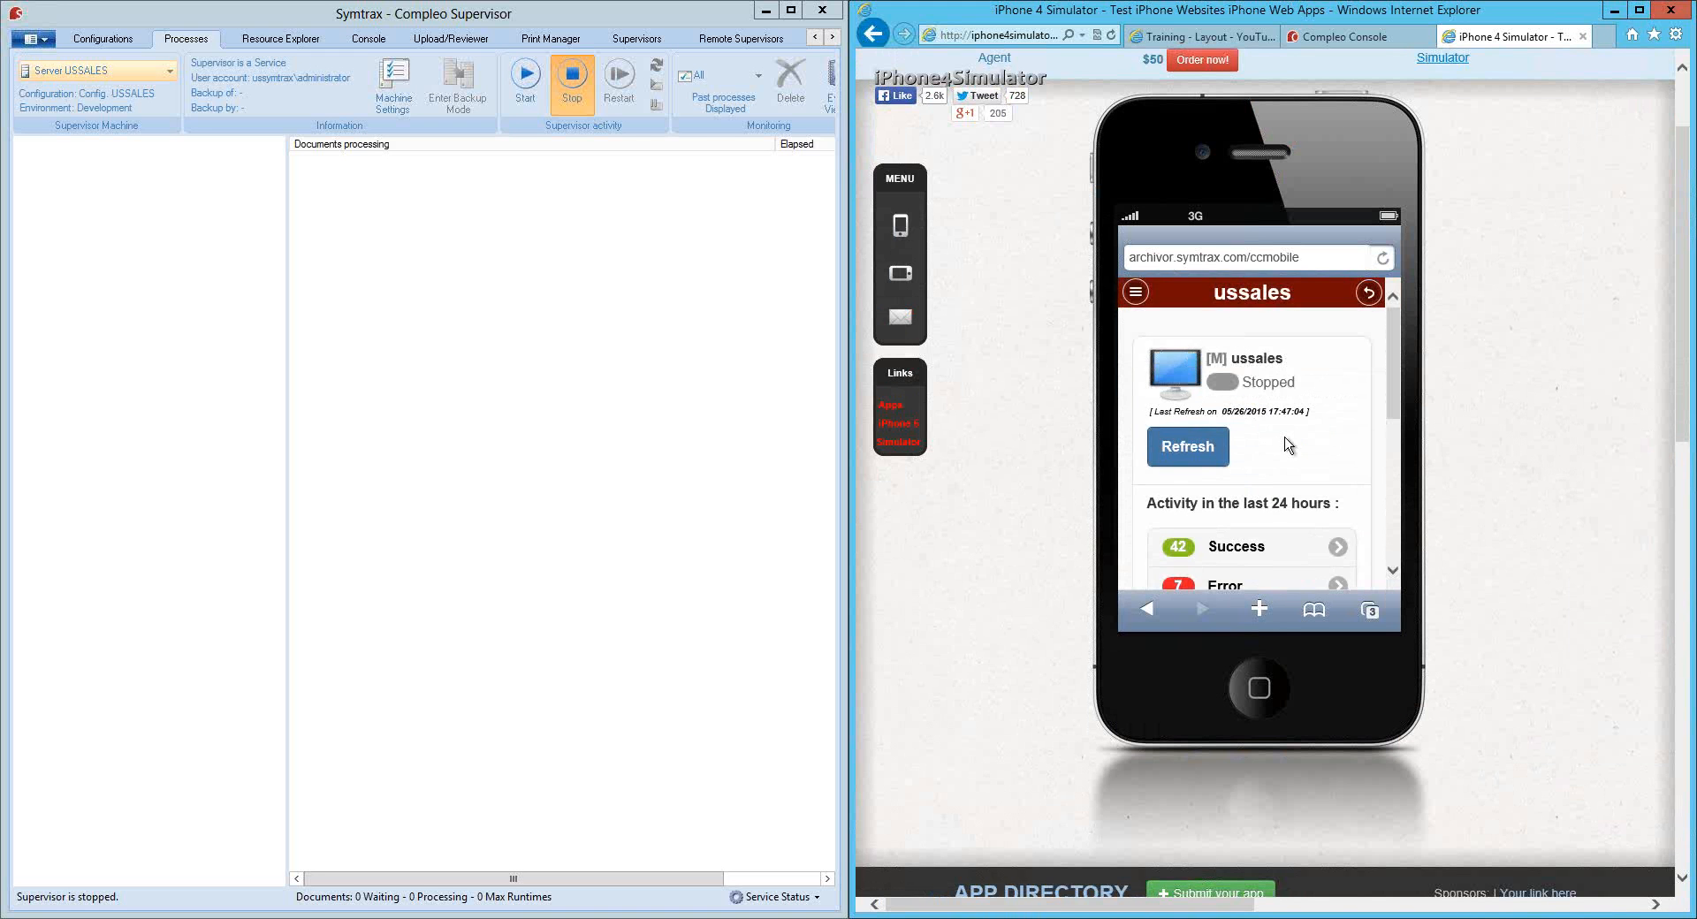
pyautogui.scroll(-4, 1288, 444)
pyautogui.scroll(-1, 1288, 444)
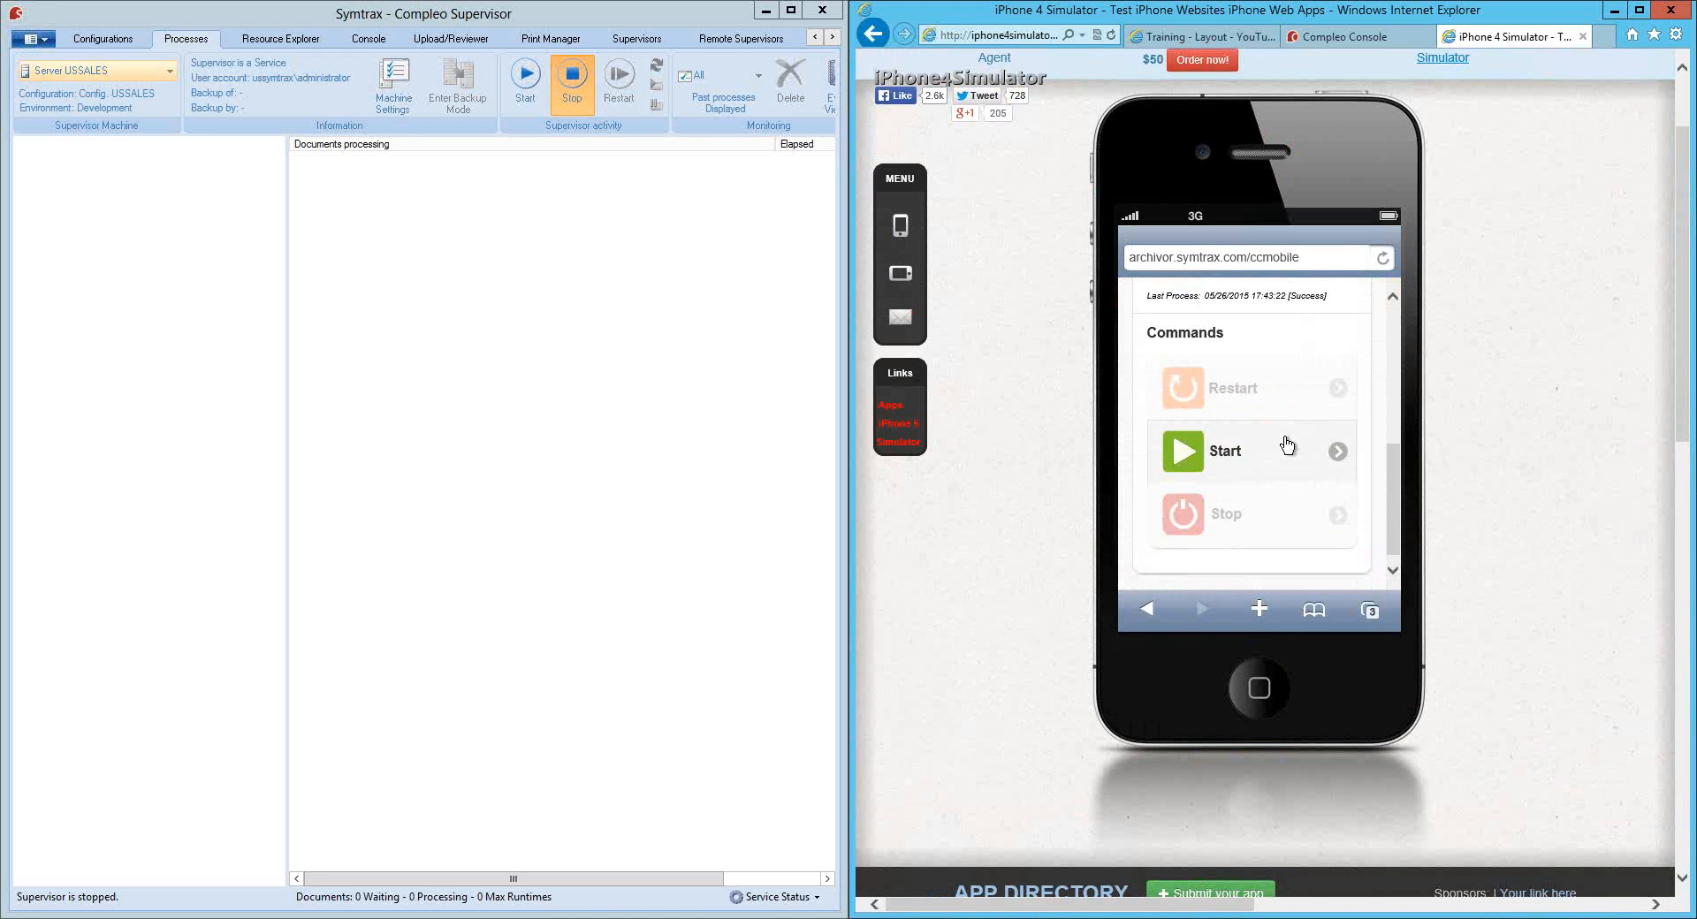
pyautogui.click(1197, 457)
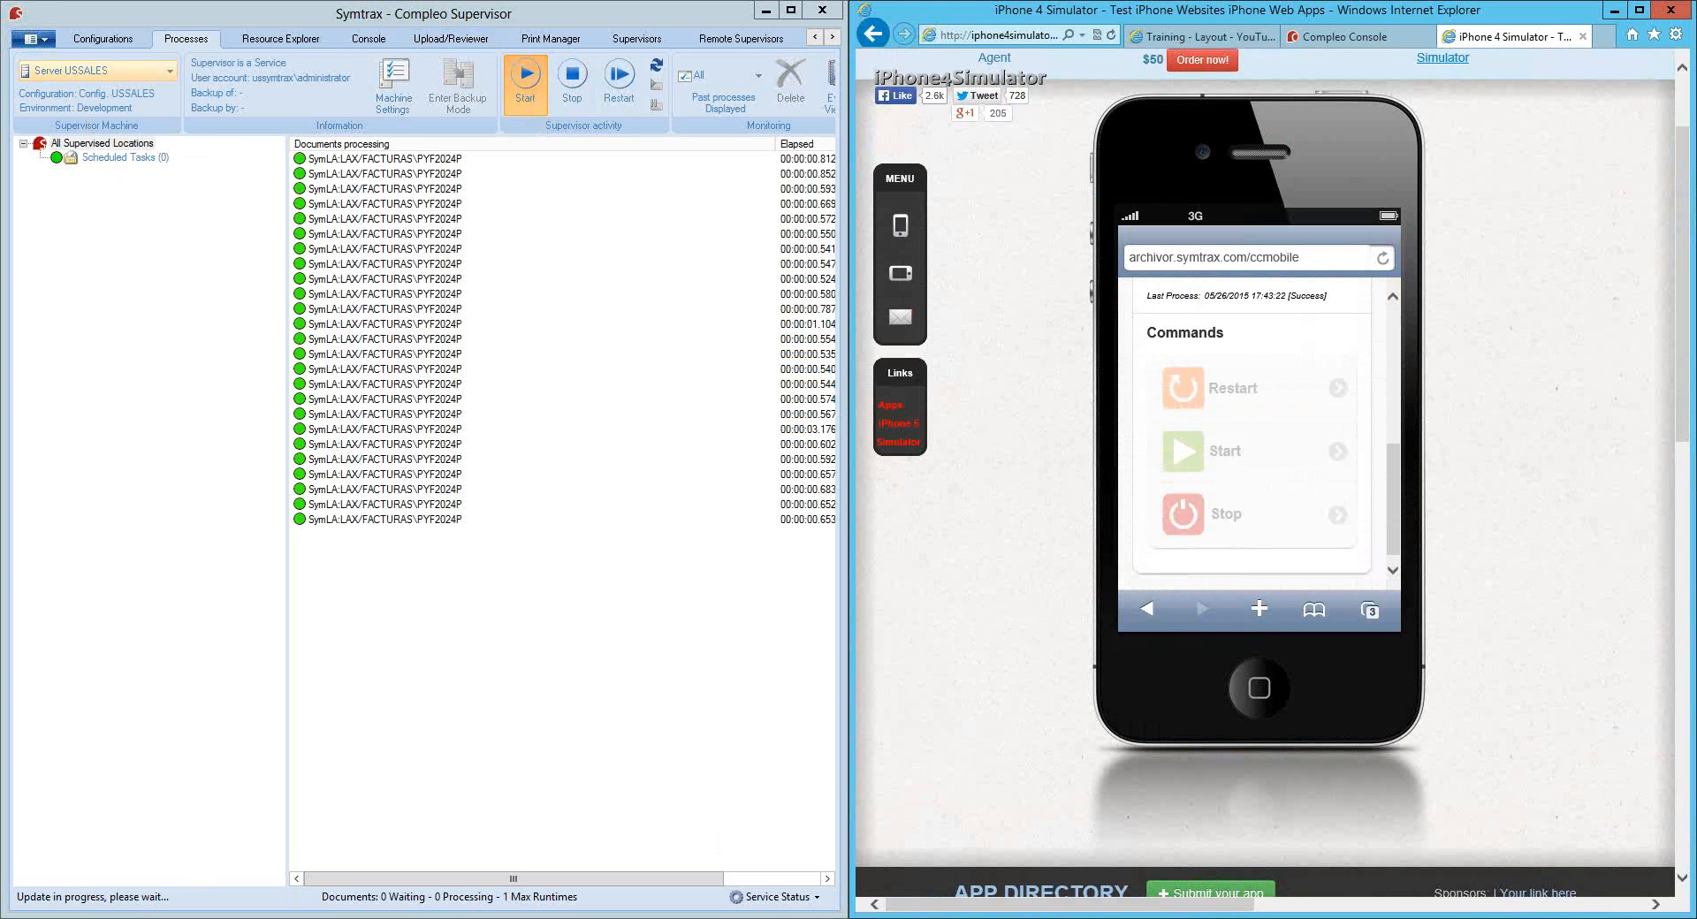
# Maximize Compleo Supervisor to review its supervised locations, and widen the Start date column of the processed documents to show full times
pyautogui.click(791, 11)
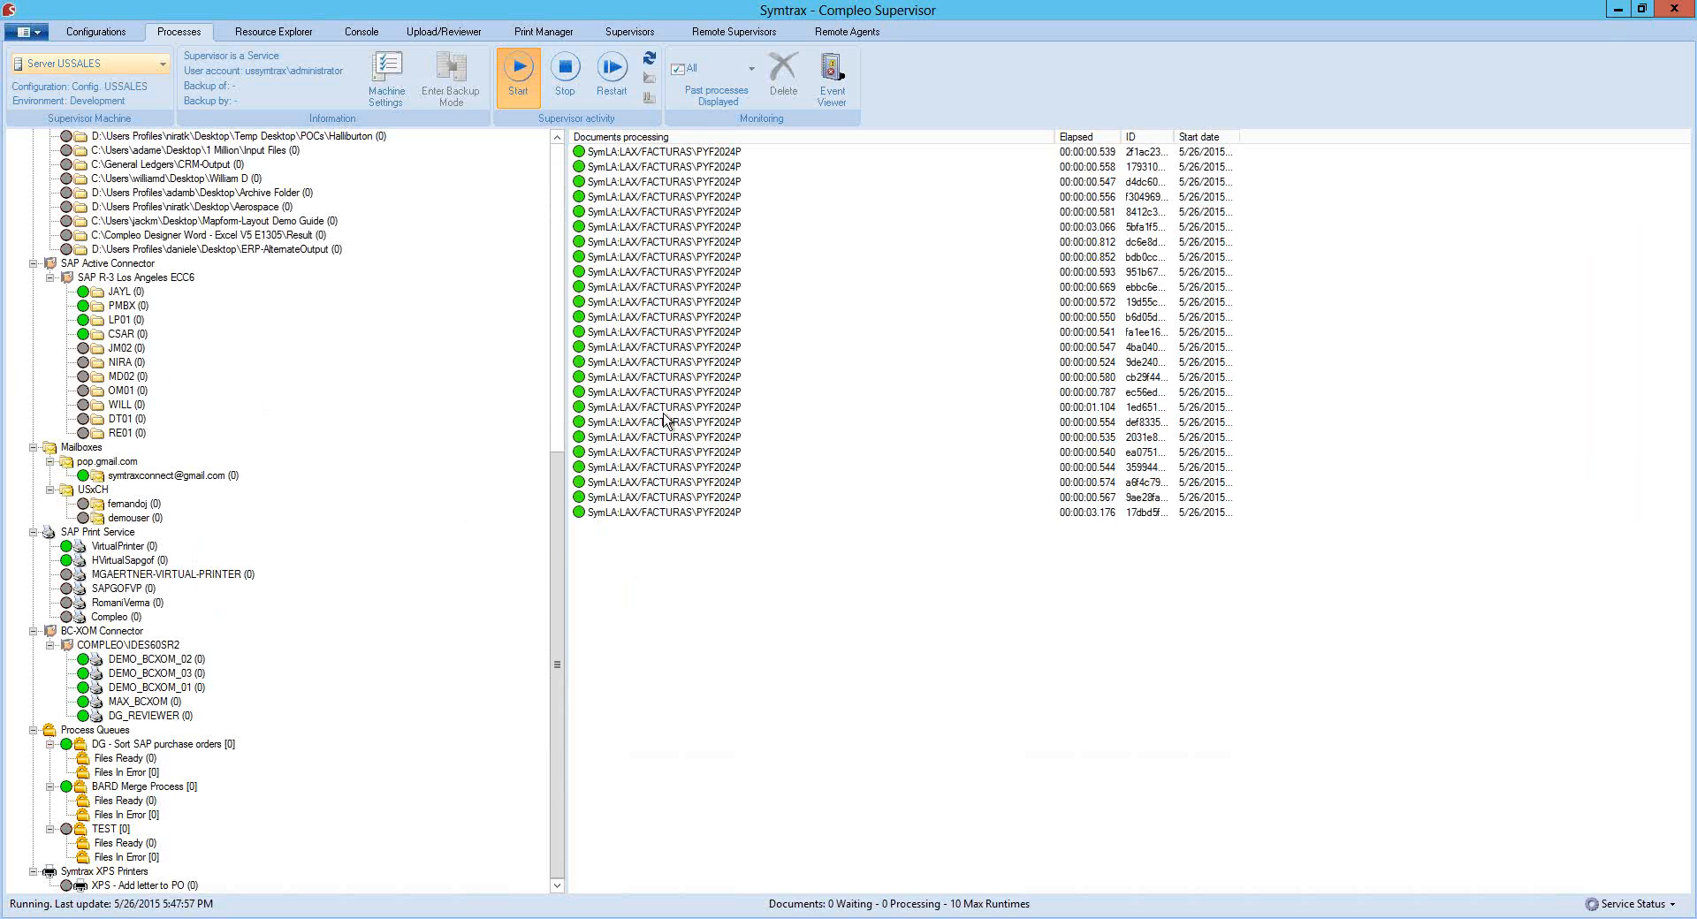
pyautogui.click(557, 183)
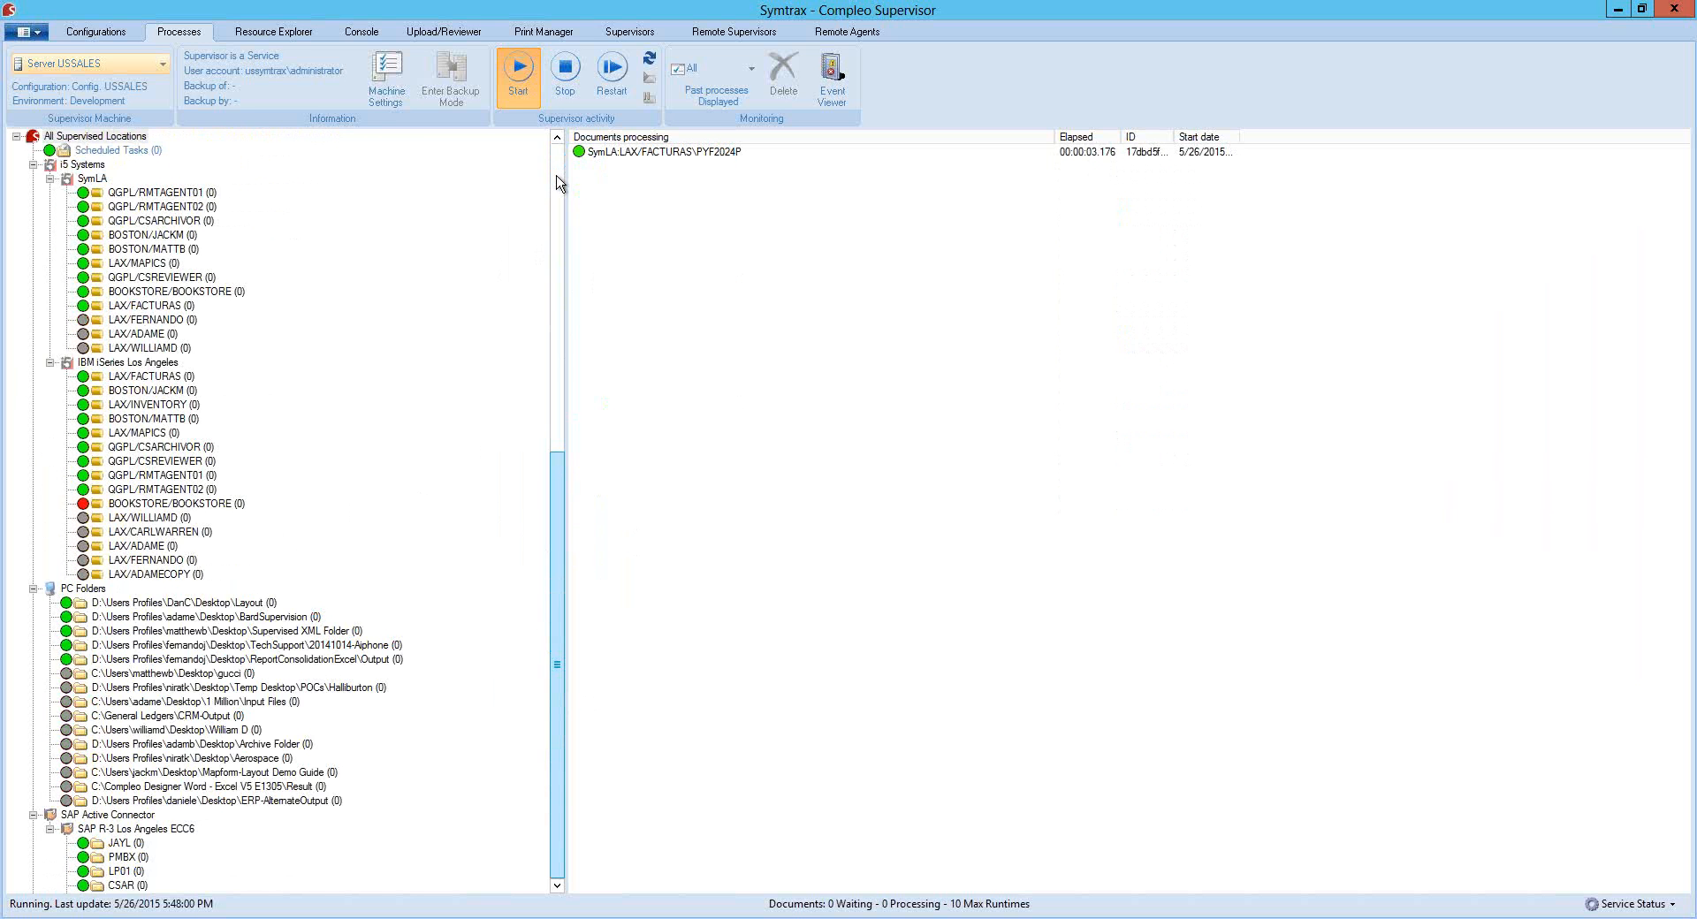
pyautogui.scroll(-13, 557, 183)
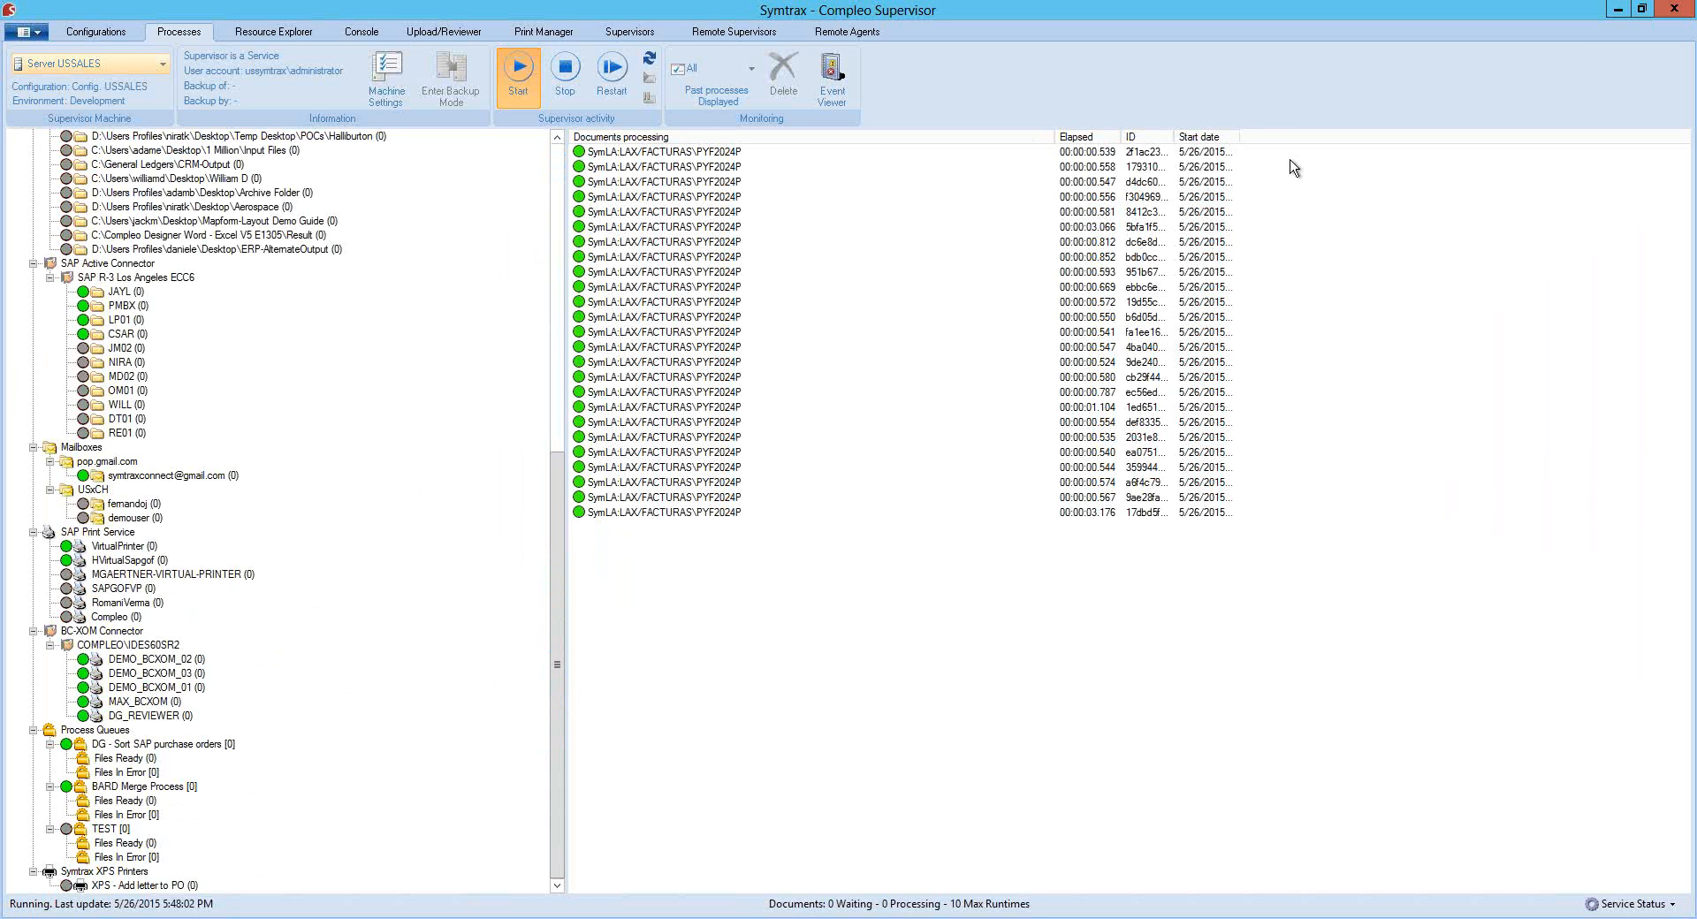
pyautogui.moveTo(1240, 137); pyautogui.dragTo(1288, 138)
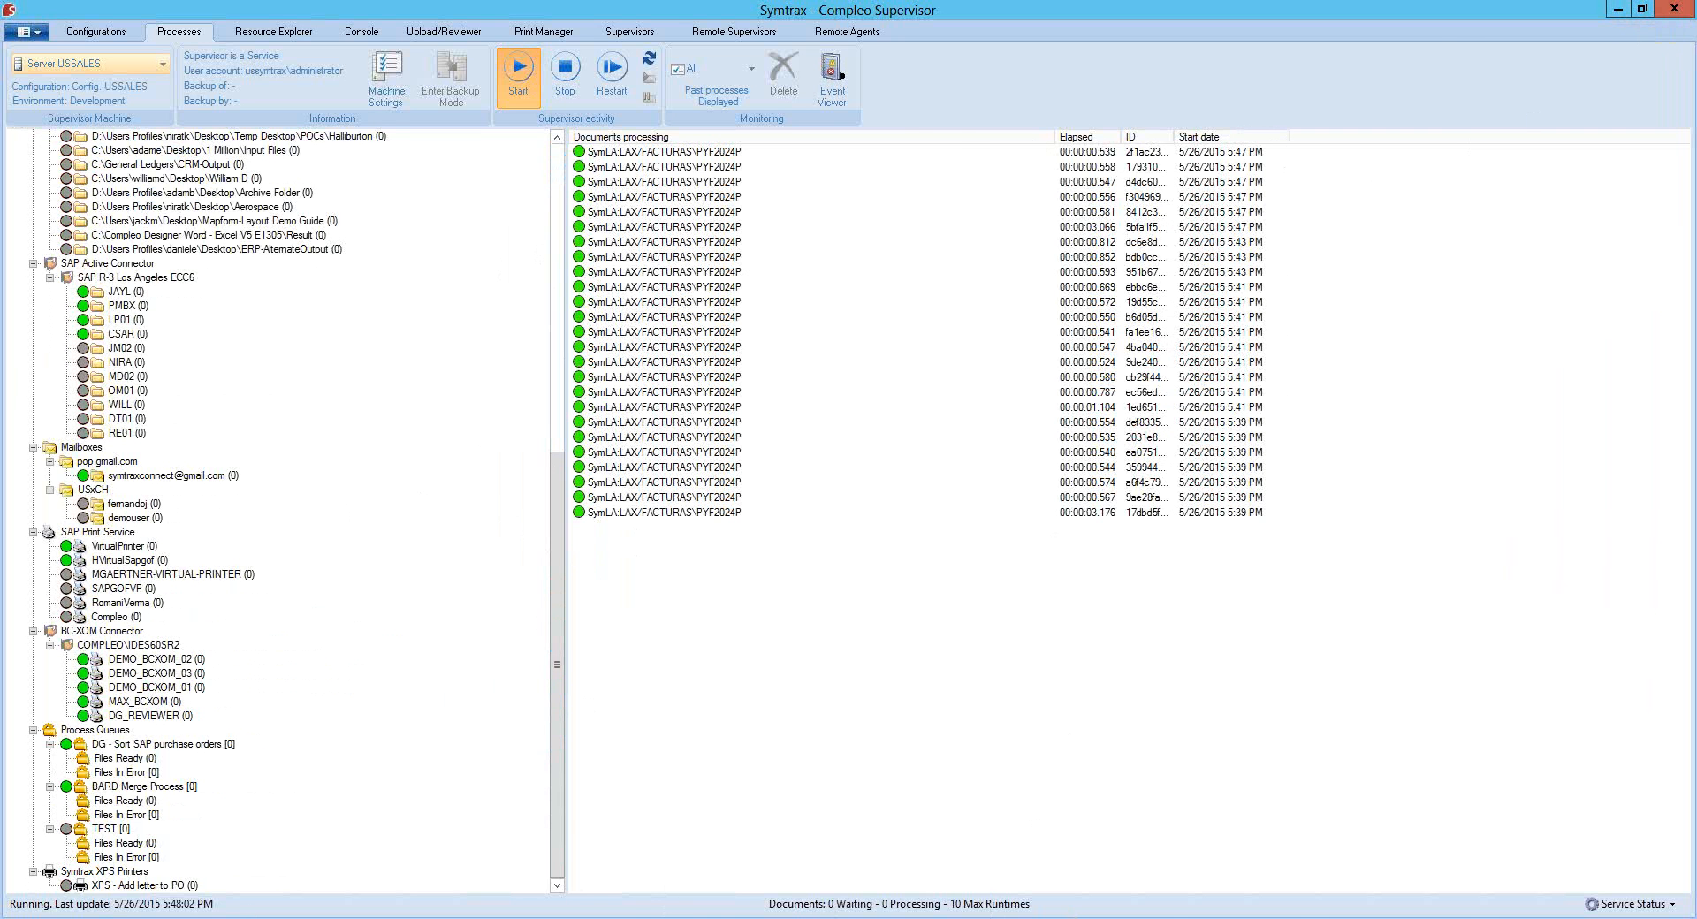
# Switch back to the browser with the iPhone simulator and refresh the ussales supervisor's status
pyautogui.moveTo(298, 910)
pyautogui.click(488, 839)
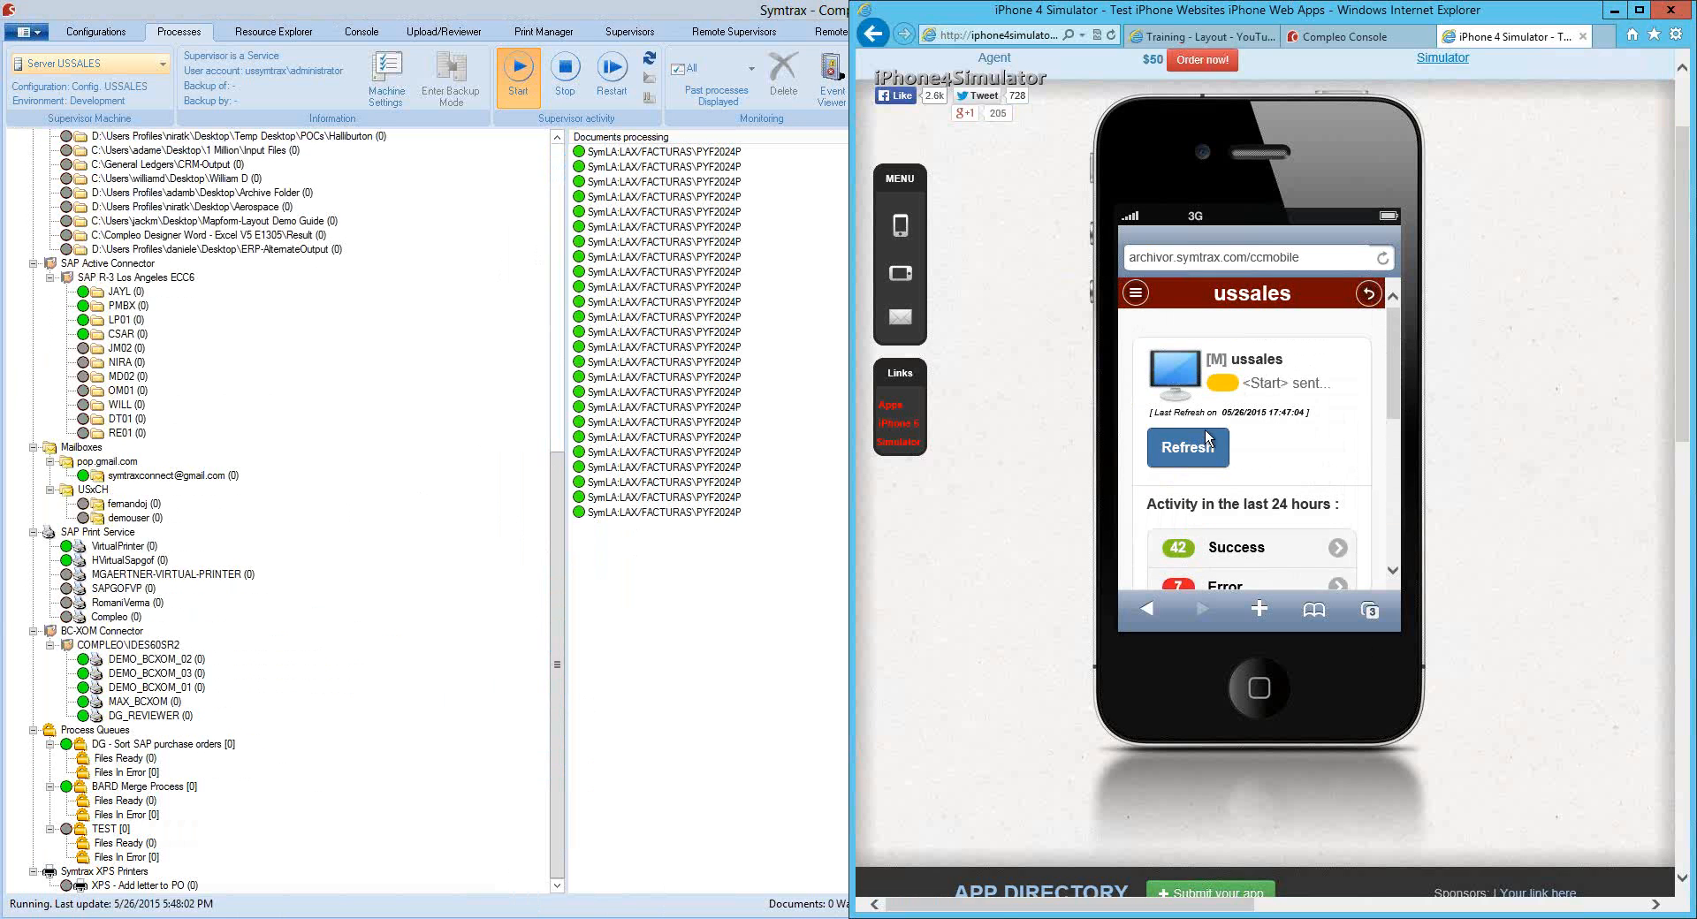
pyautogui.click(1203, 456)
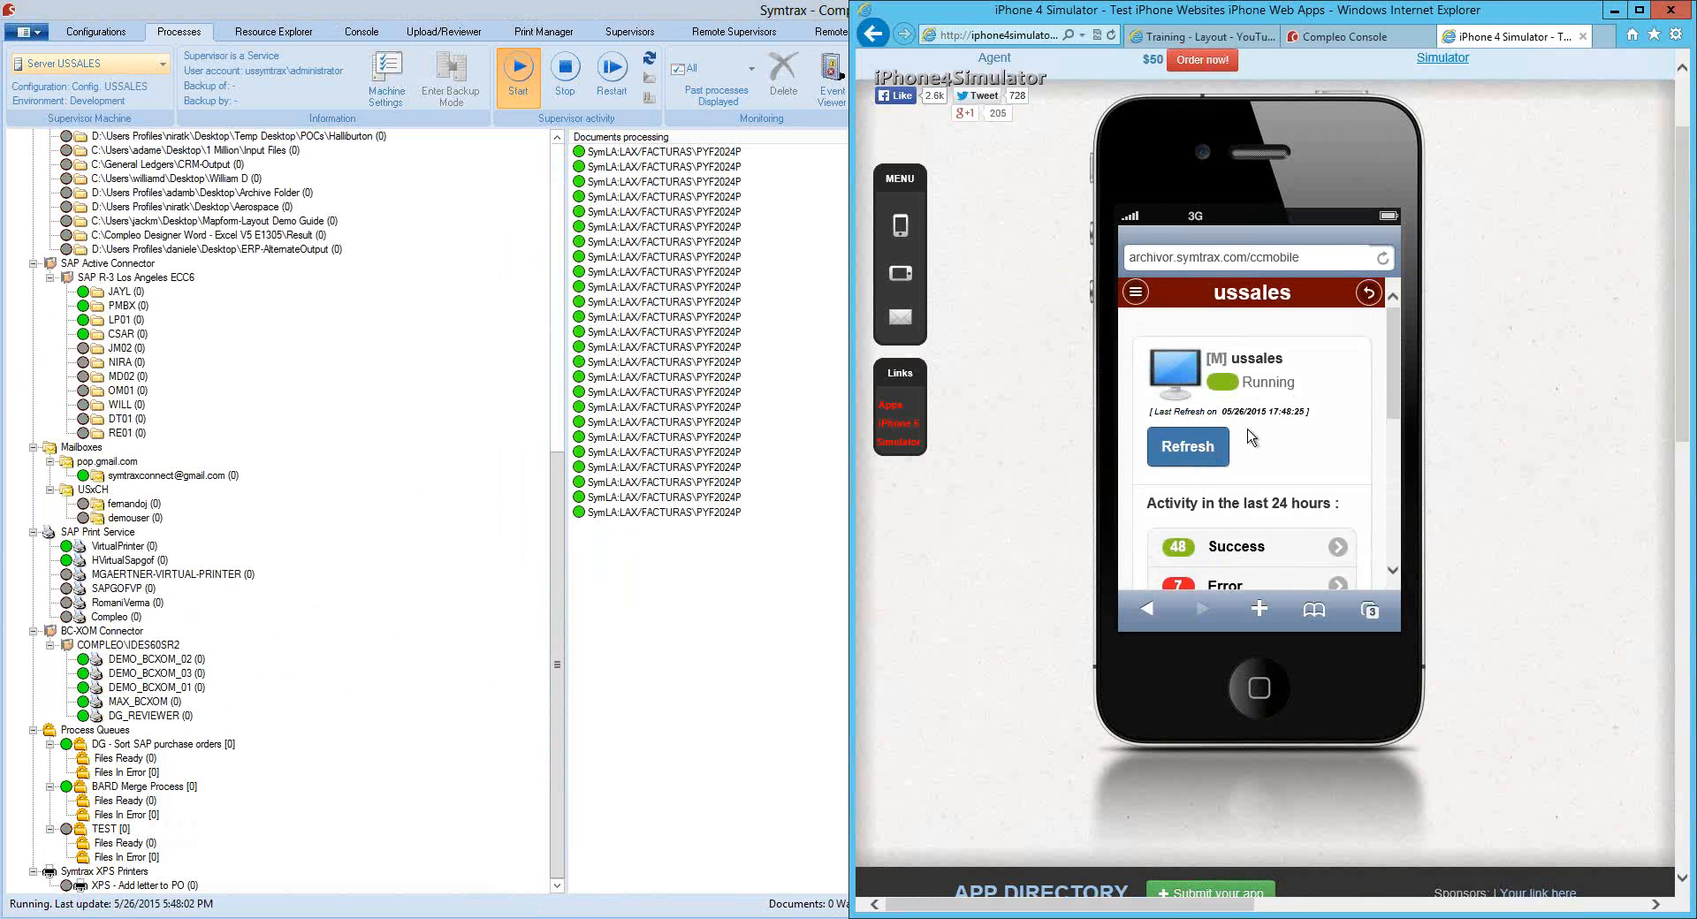
# List the Success activity of ussales from the last 24 hours and look through the processed PYF2024P documents
pyautogui.click(1242, 550)
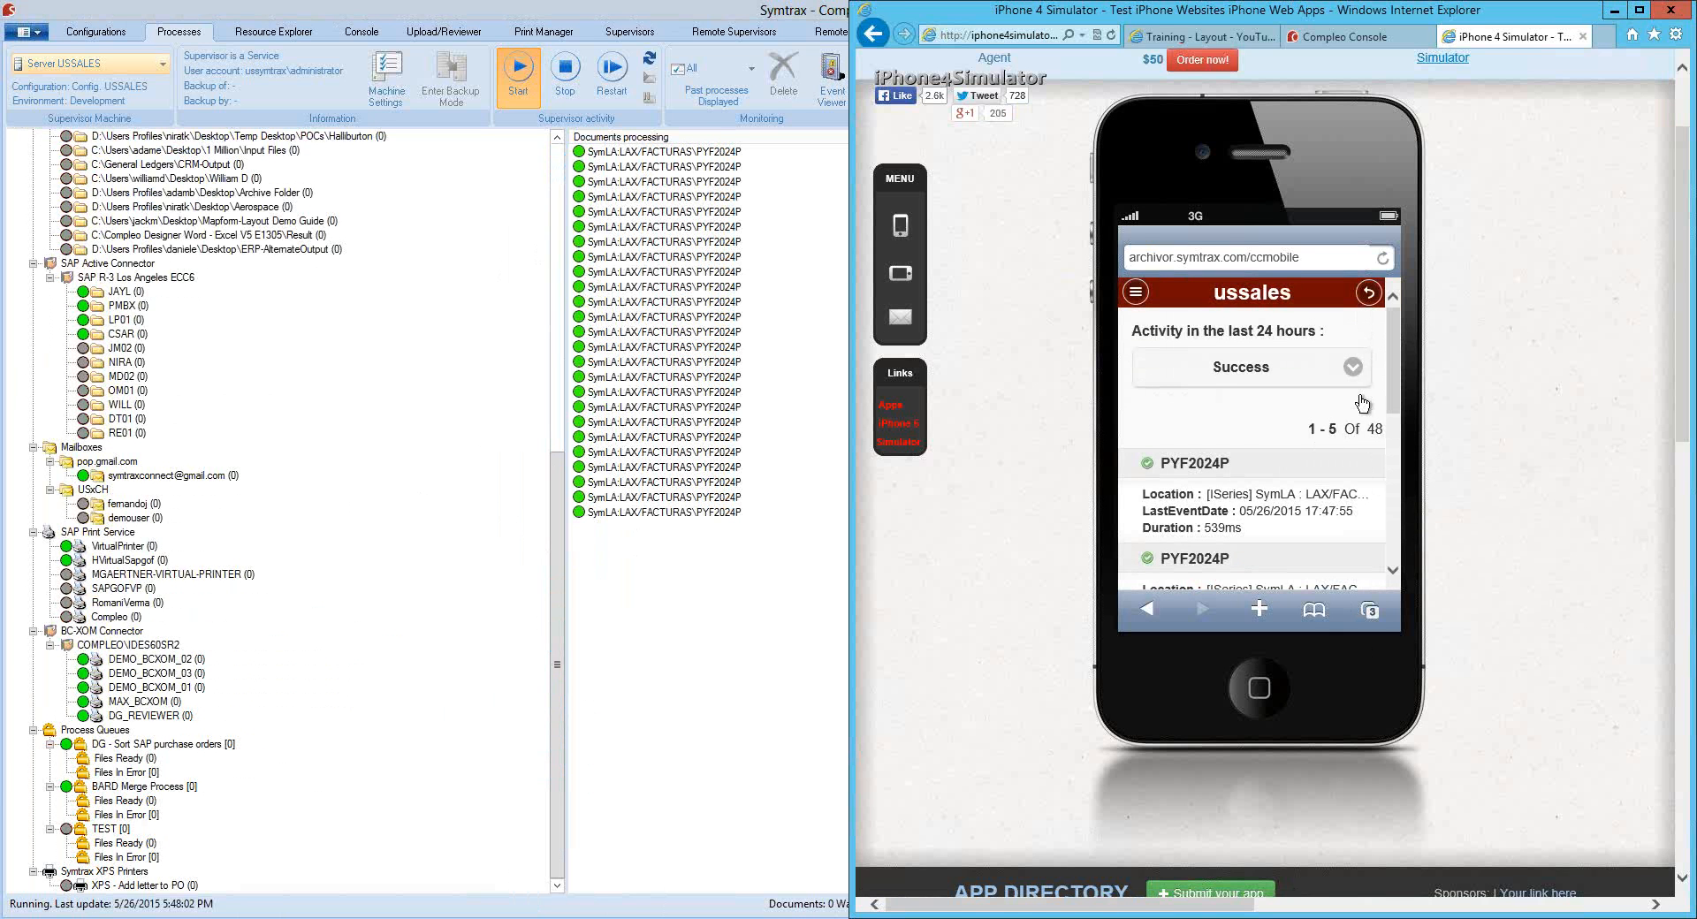
pyautogui.moveTo(1394, 360); pyautogui.dragTo(1392, 530)
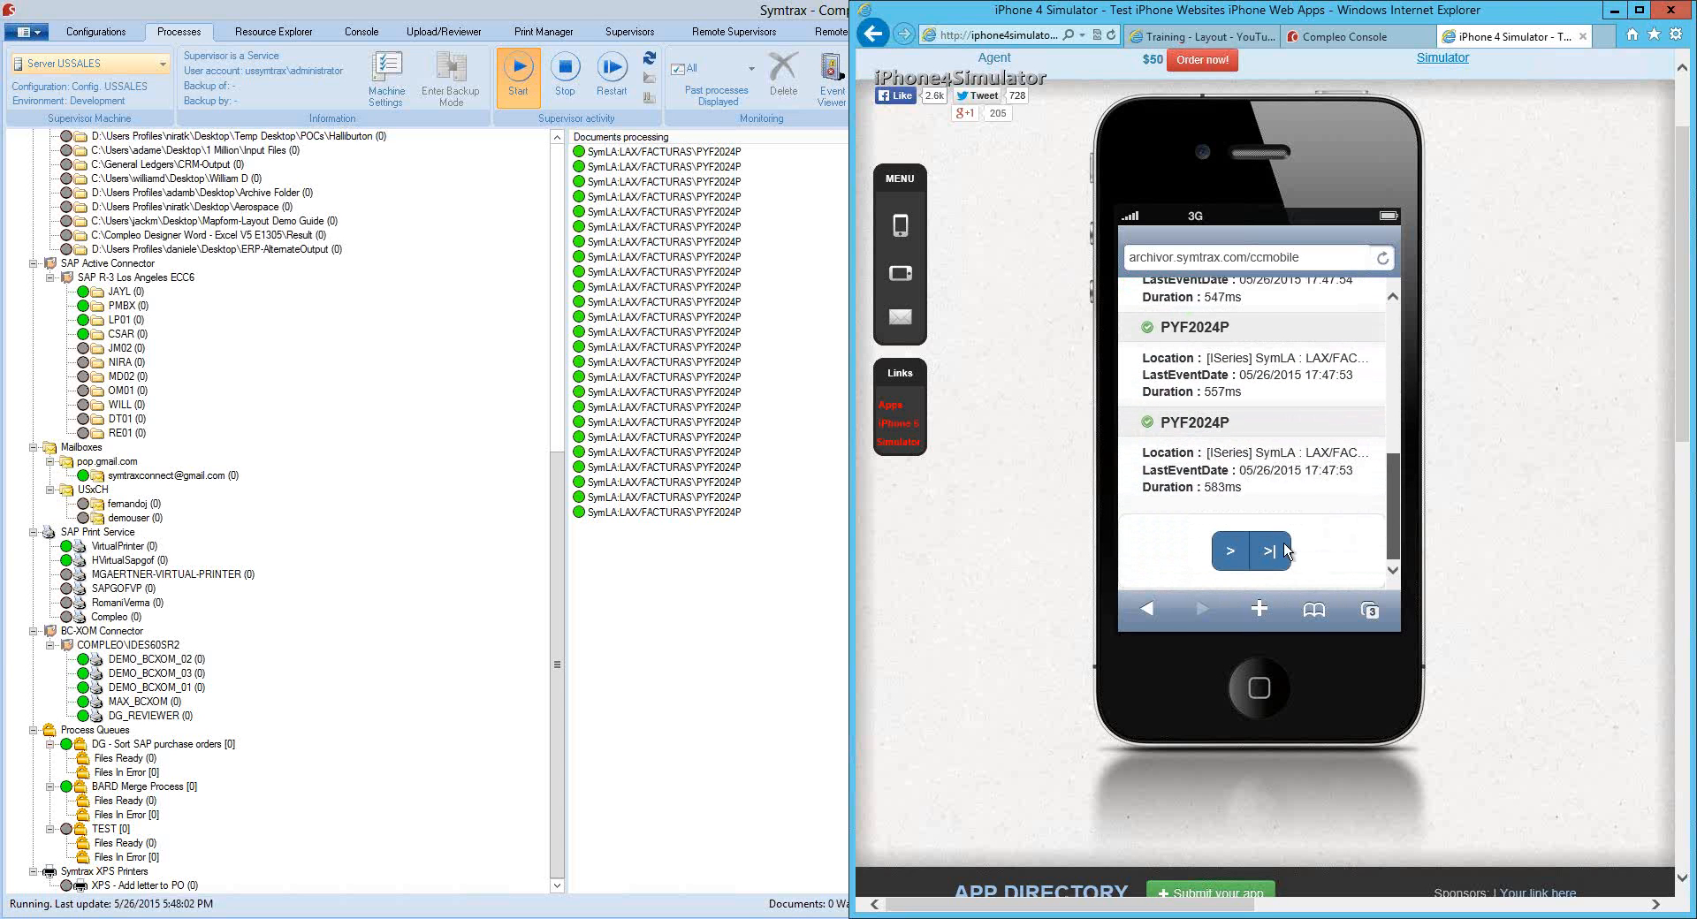
pyautogui.click(1234, 552)
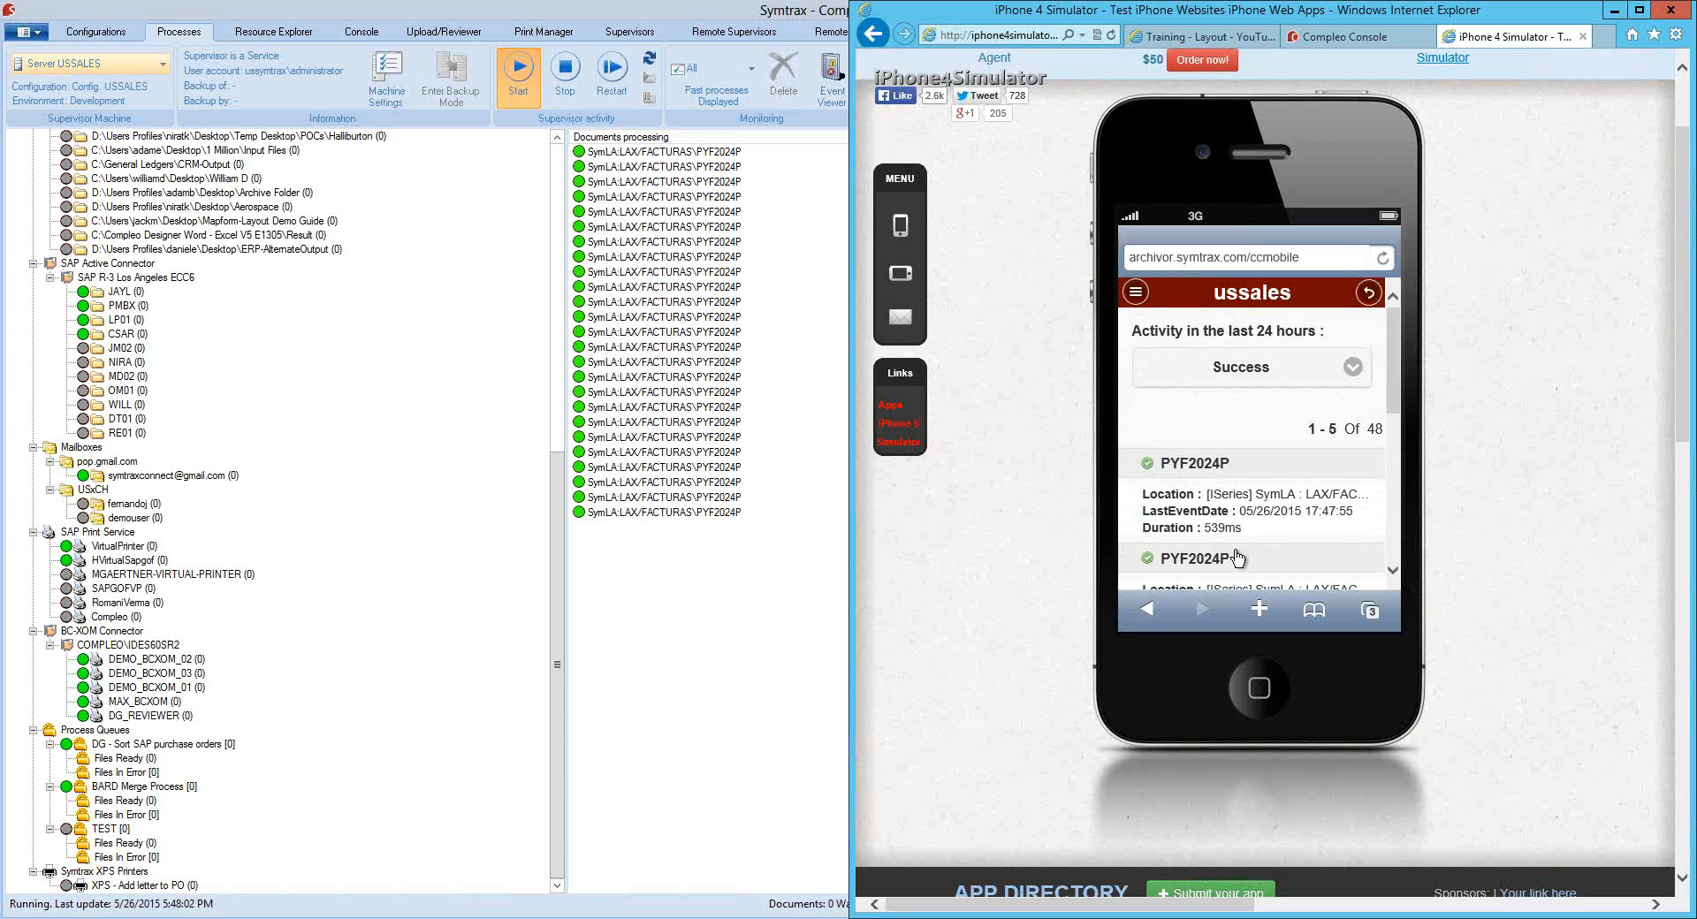
pyautogui.scroll(-5, 1236, 557)
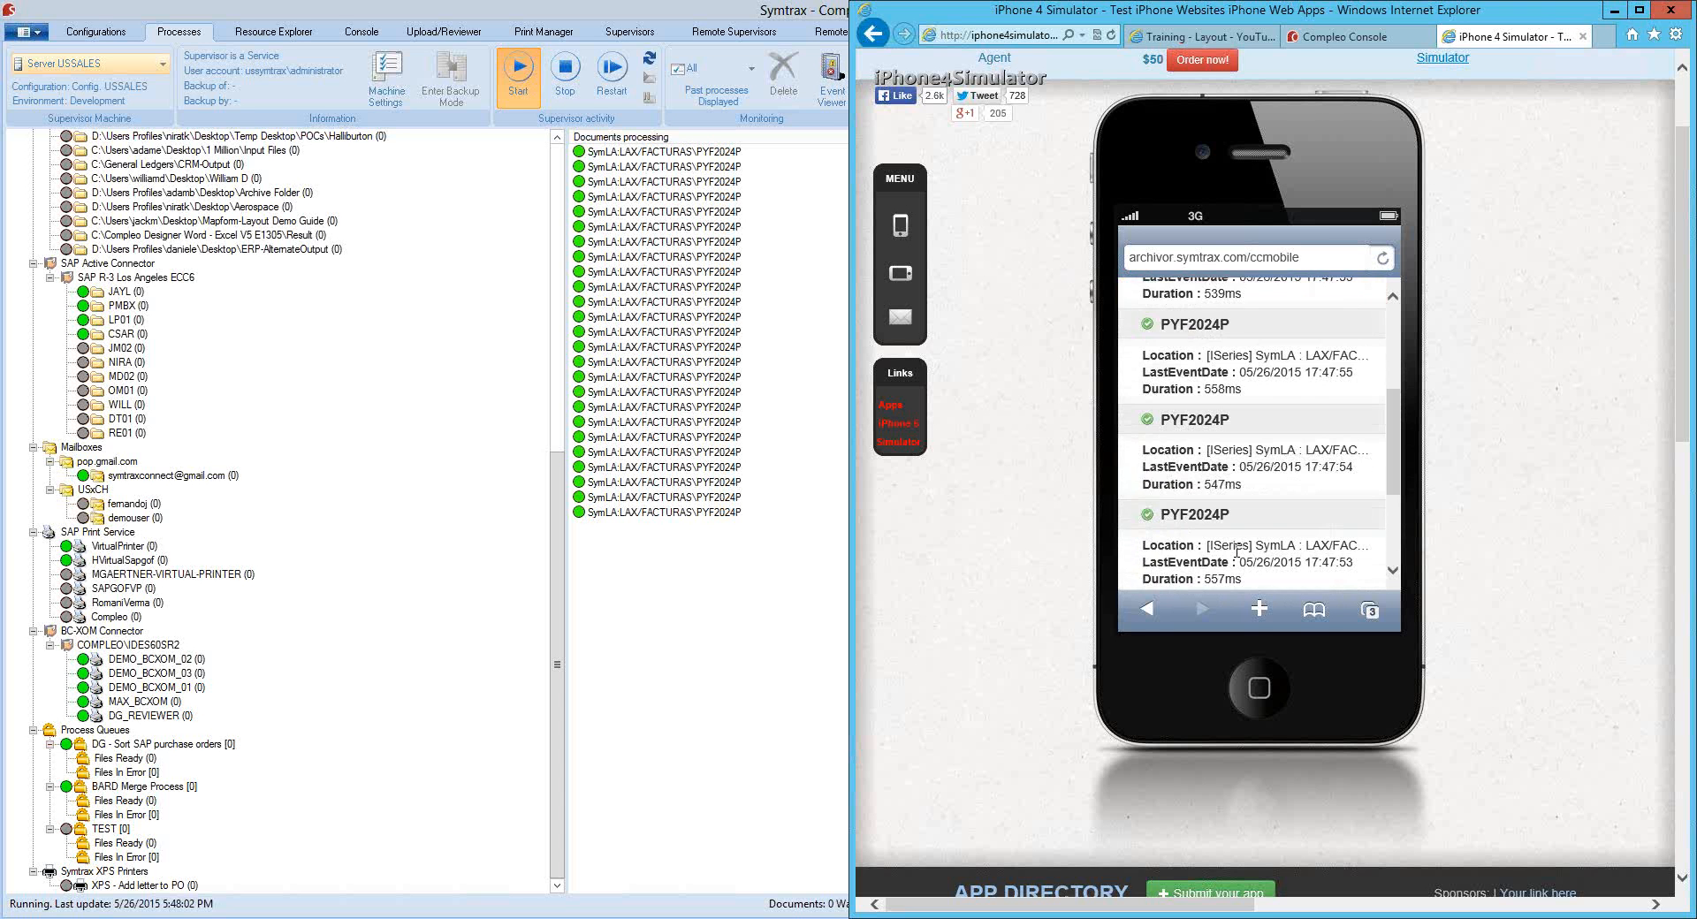
pyautogui.scroll(-1, 1236, 557)
pyautogui.scroll(8, 1236, 557)
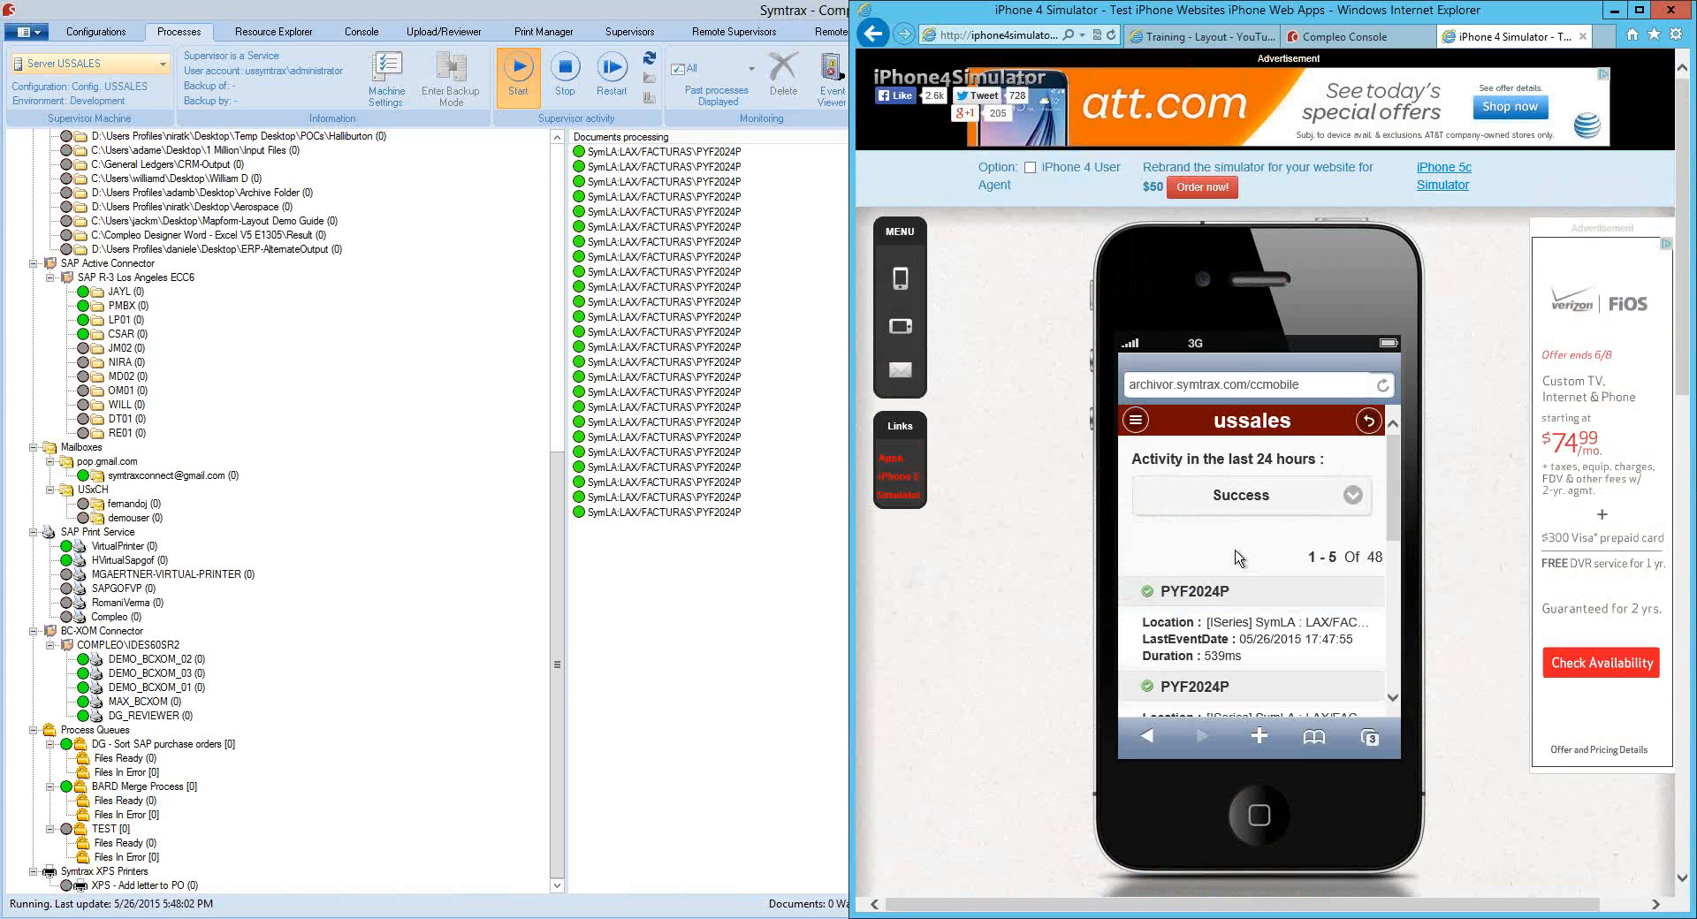
# Switch to the Compleo Supervisor configurations and open the Apply Invoice Layout Template scenario of LAX/FACTURAS for review
pyautogui.click(84, 33)
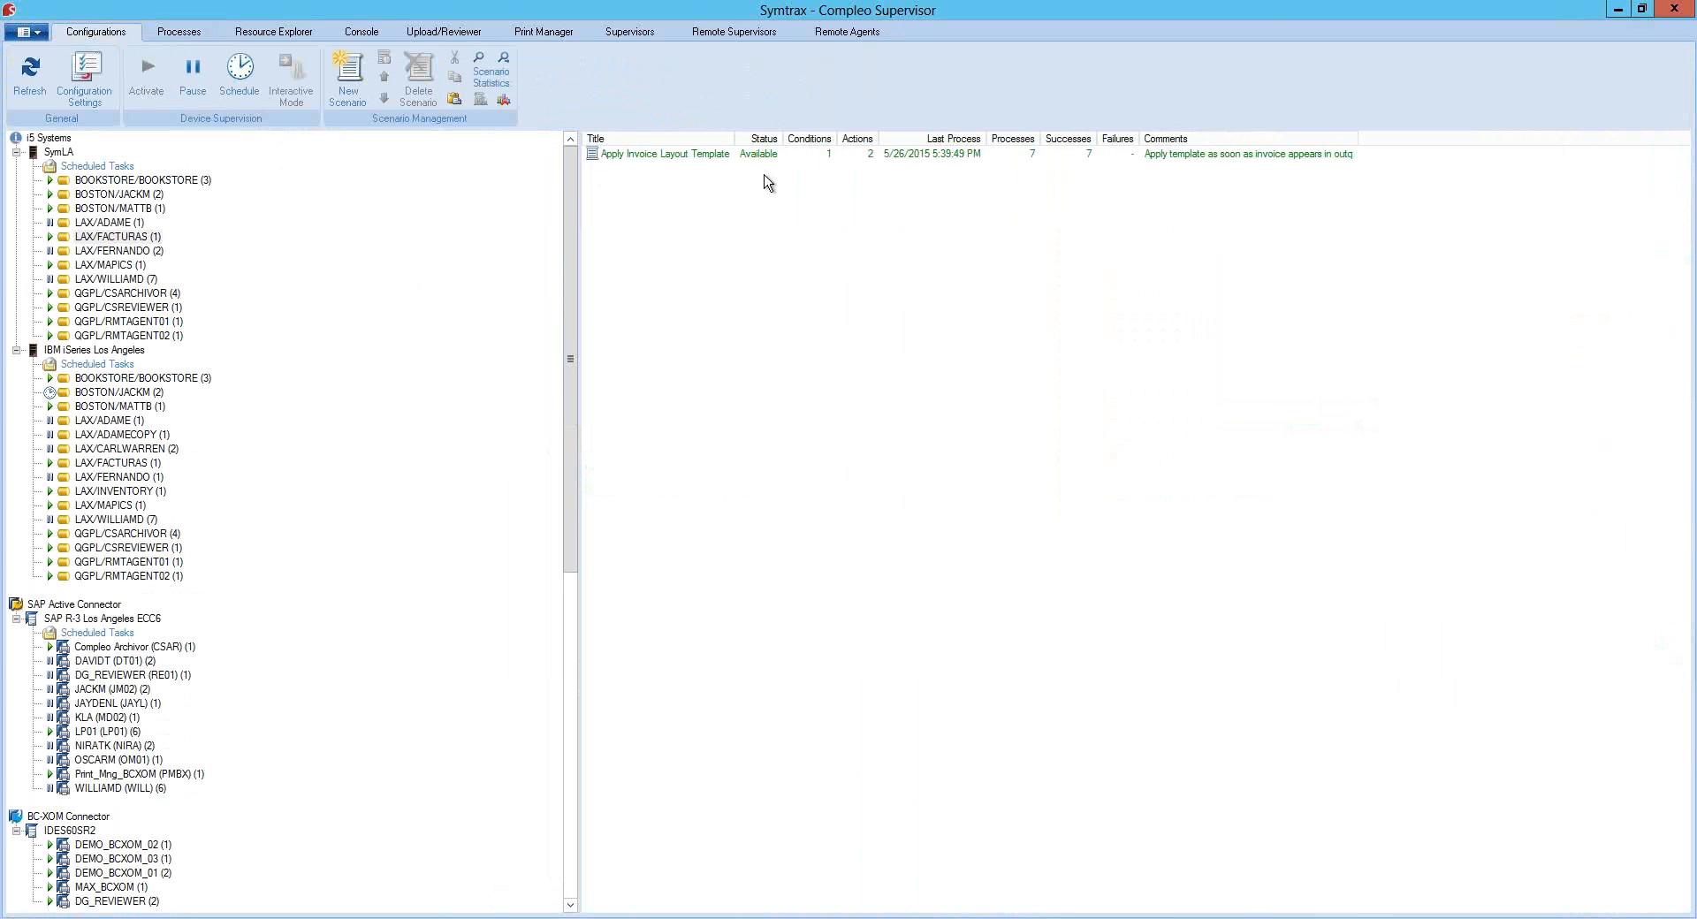
pyautogui.click(633, 157)
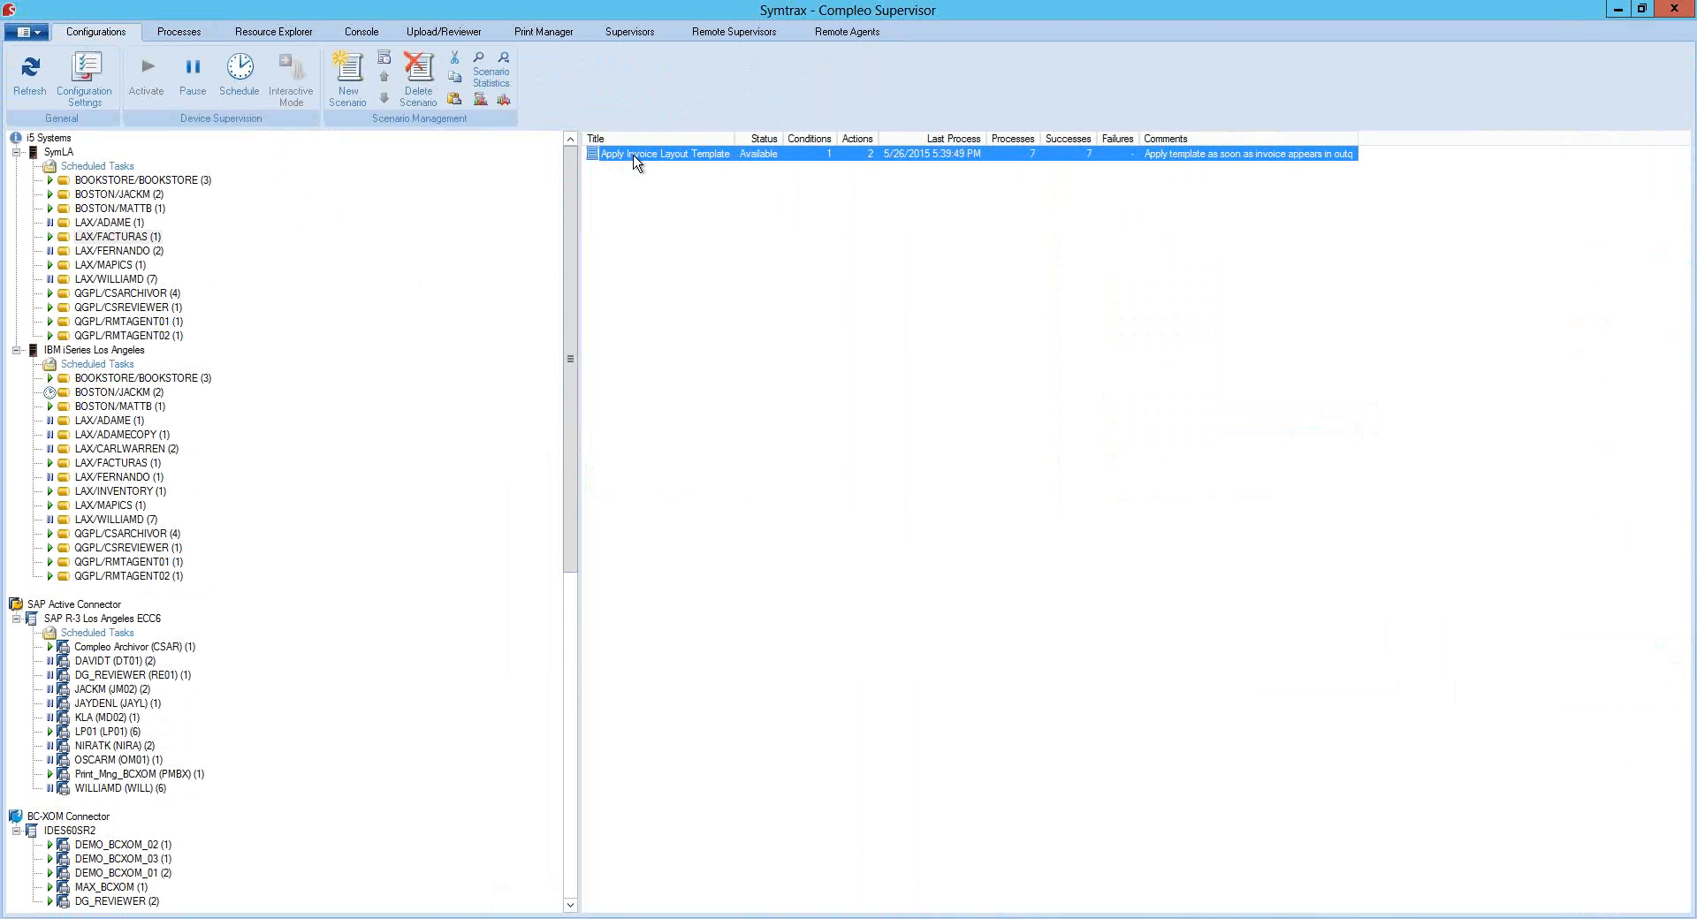
pyautogui.doubleClick(633, 157)
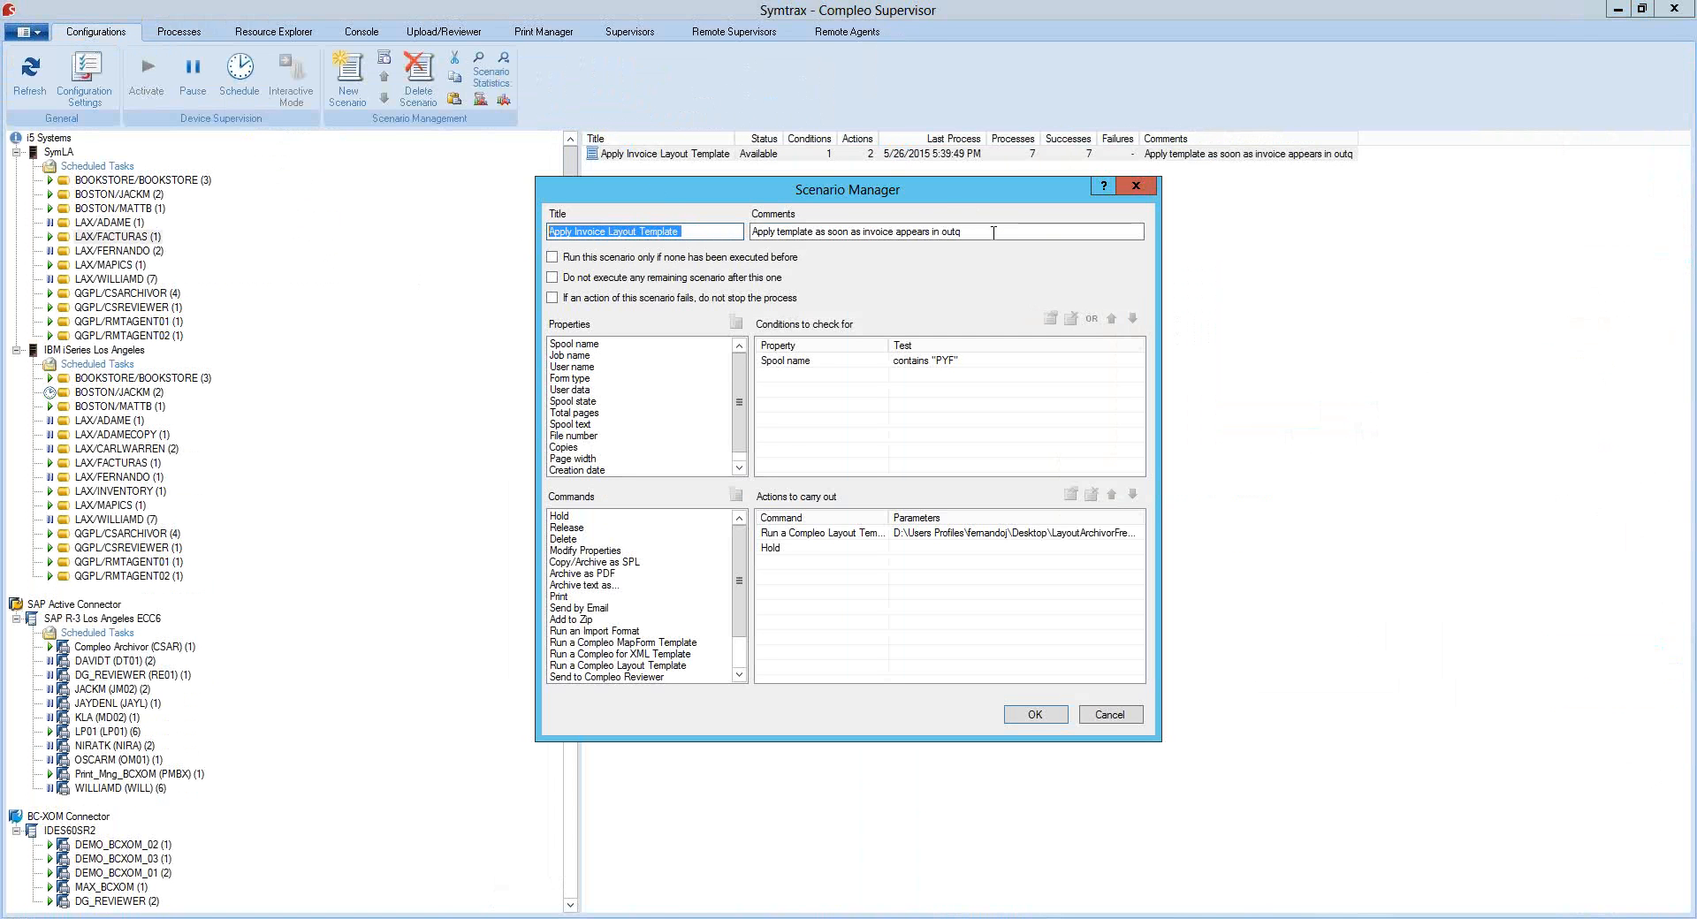
pyautogui.press('Tab')
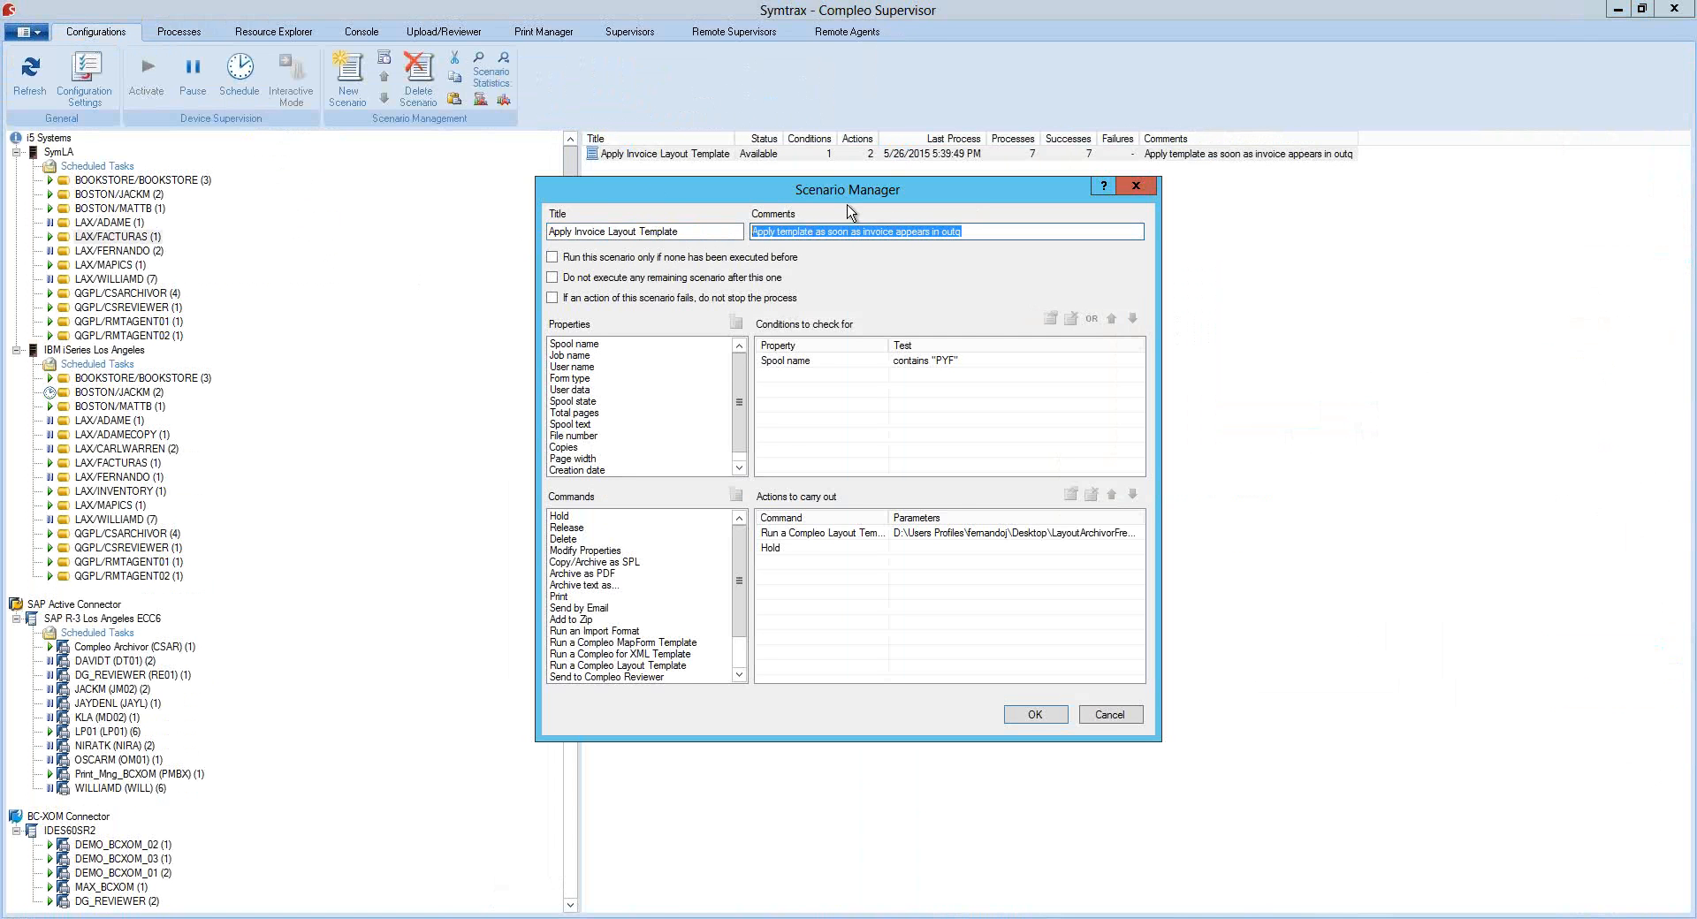
pyautogui.moveTo(849, 202); pyautogui.dragTo(1049, 214)
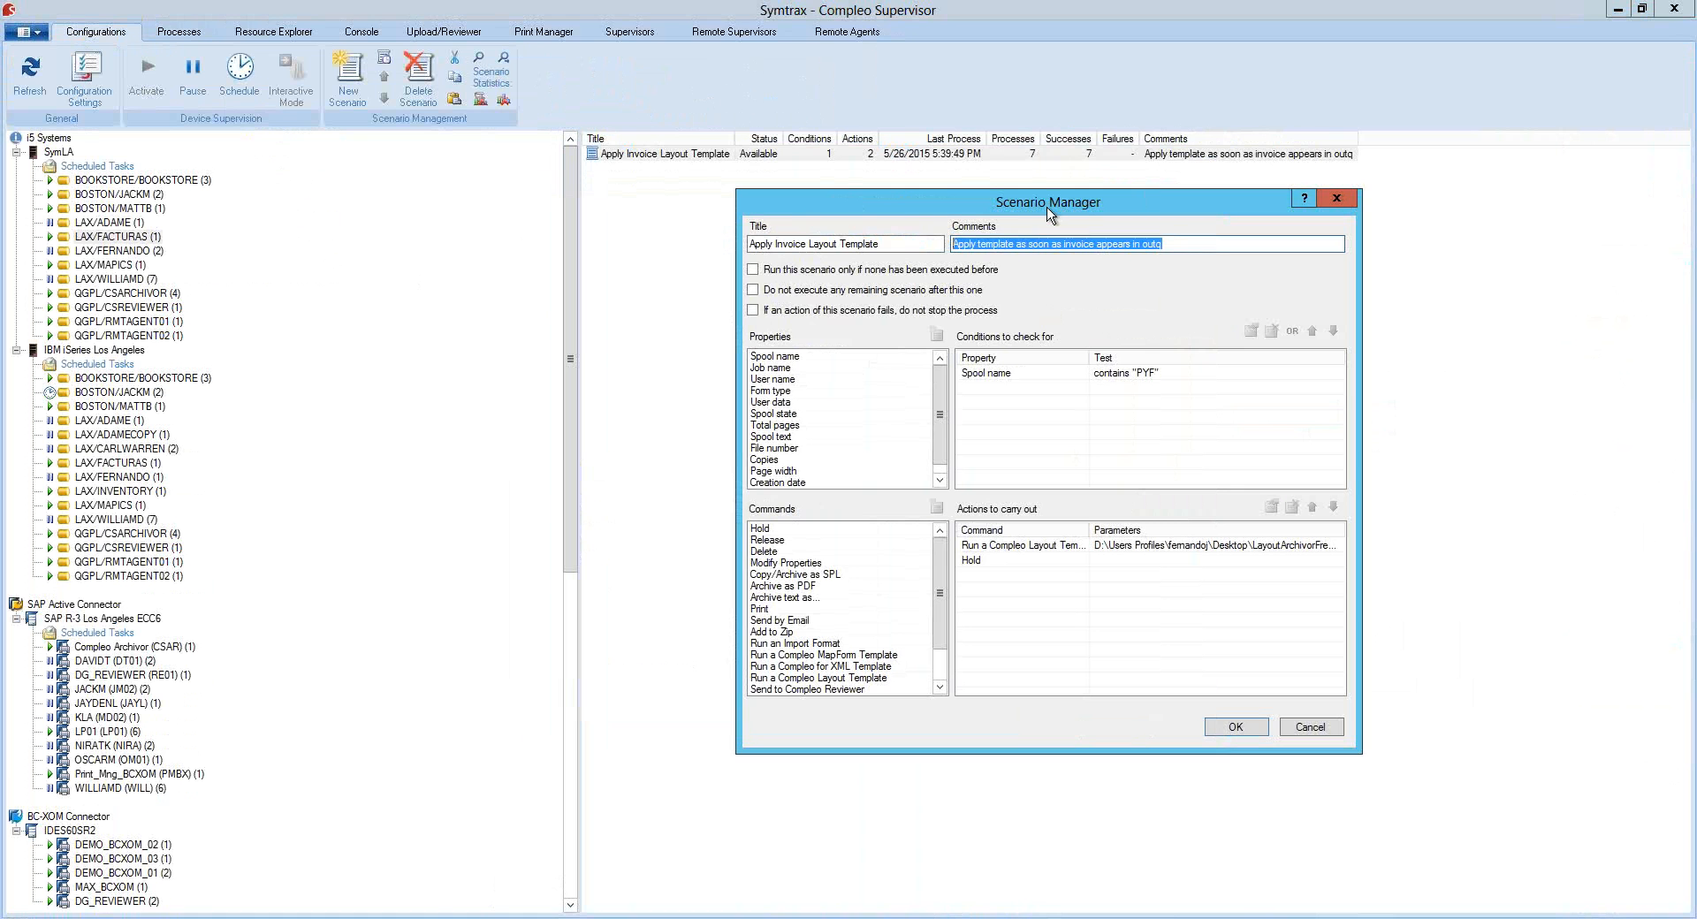
# Review the scenario's comment, its spool name condition, and its Run a Compleo Layout Template and Hold actions
pyautogui.moveTo(1173, 243); pyautogui.dragTo(919, 250)
pyautogui.click(1012, 379)
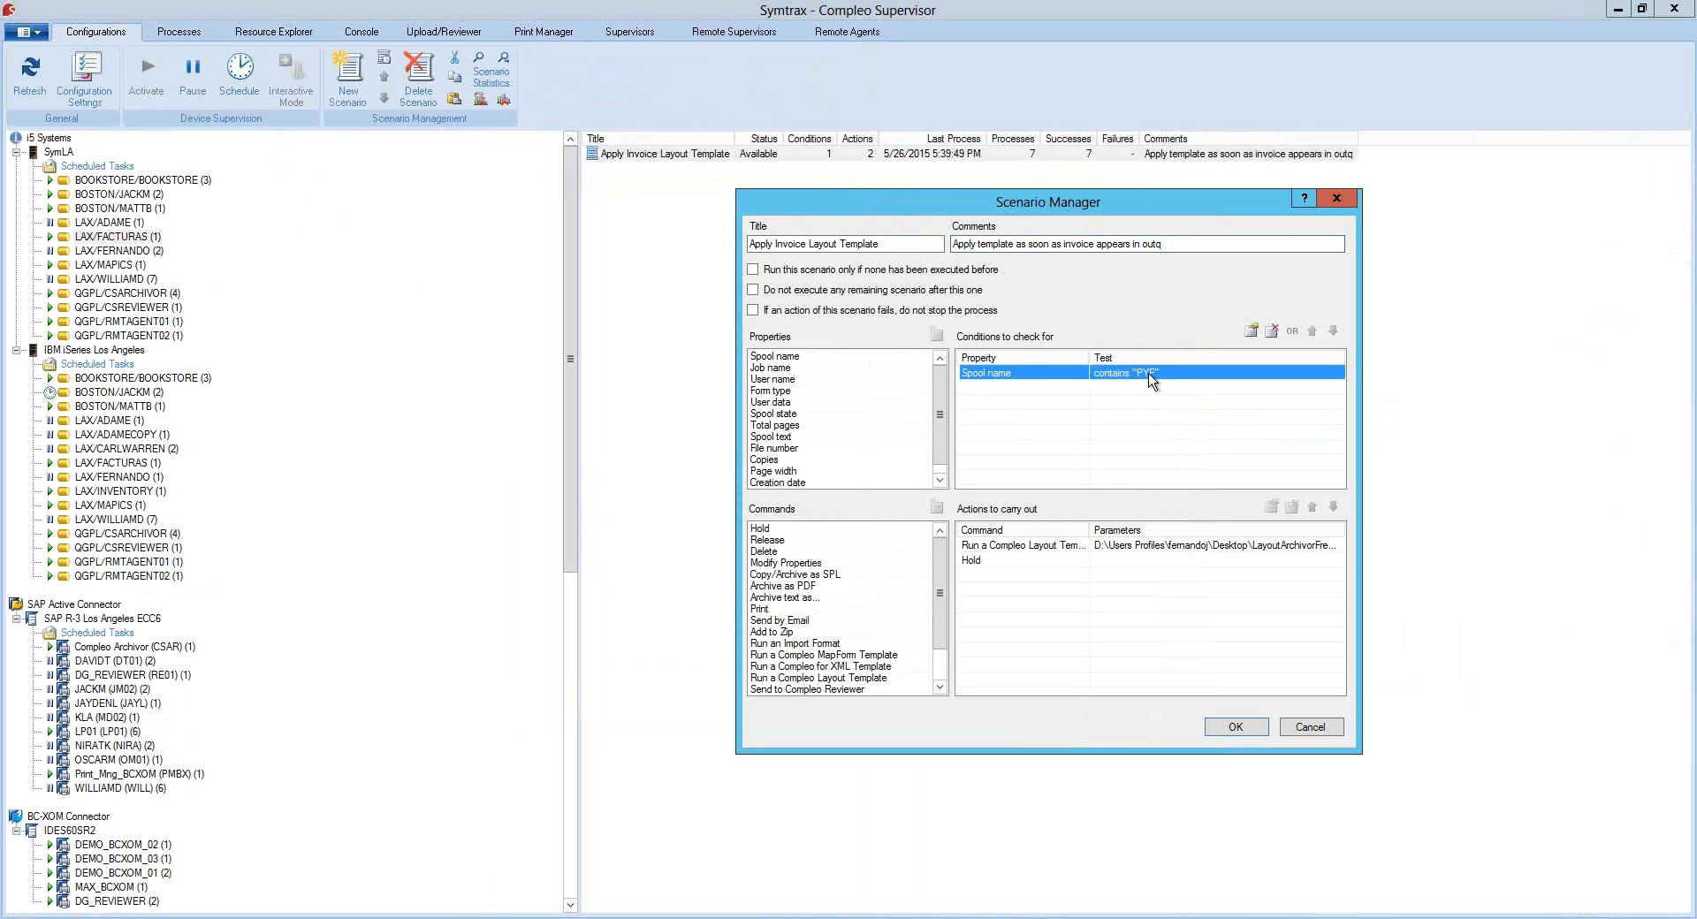
pyautogui.click(1028, 546)
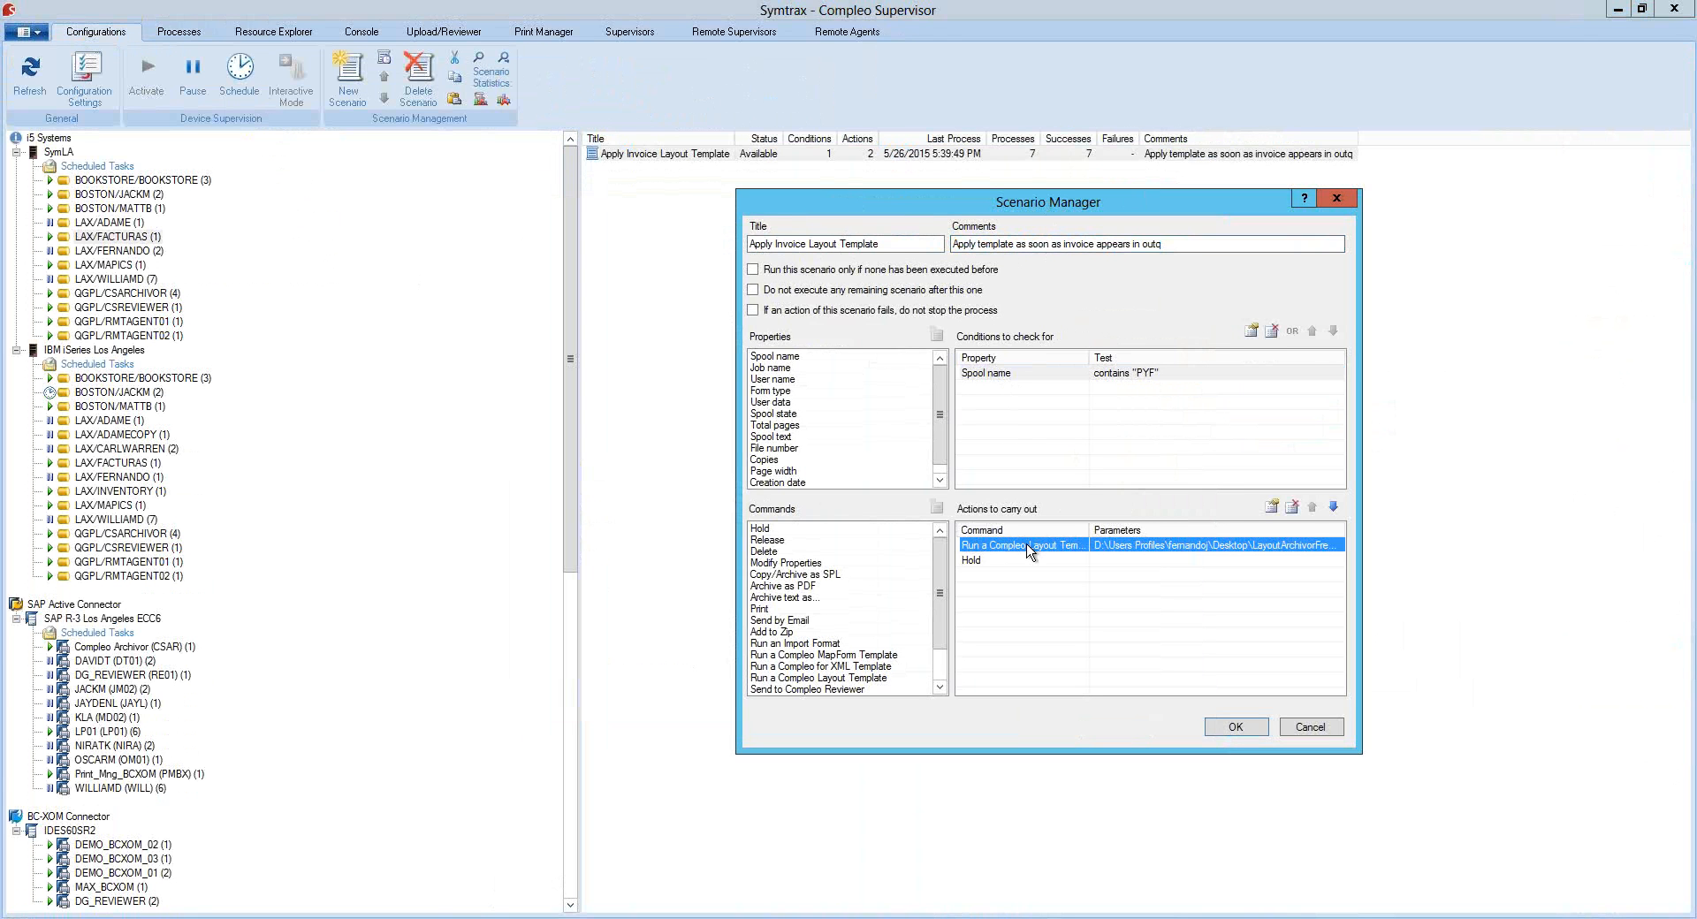
pyautogui.click(996, 566)
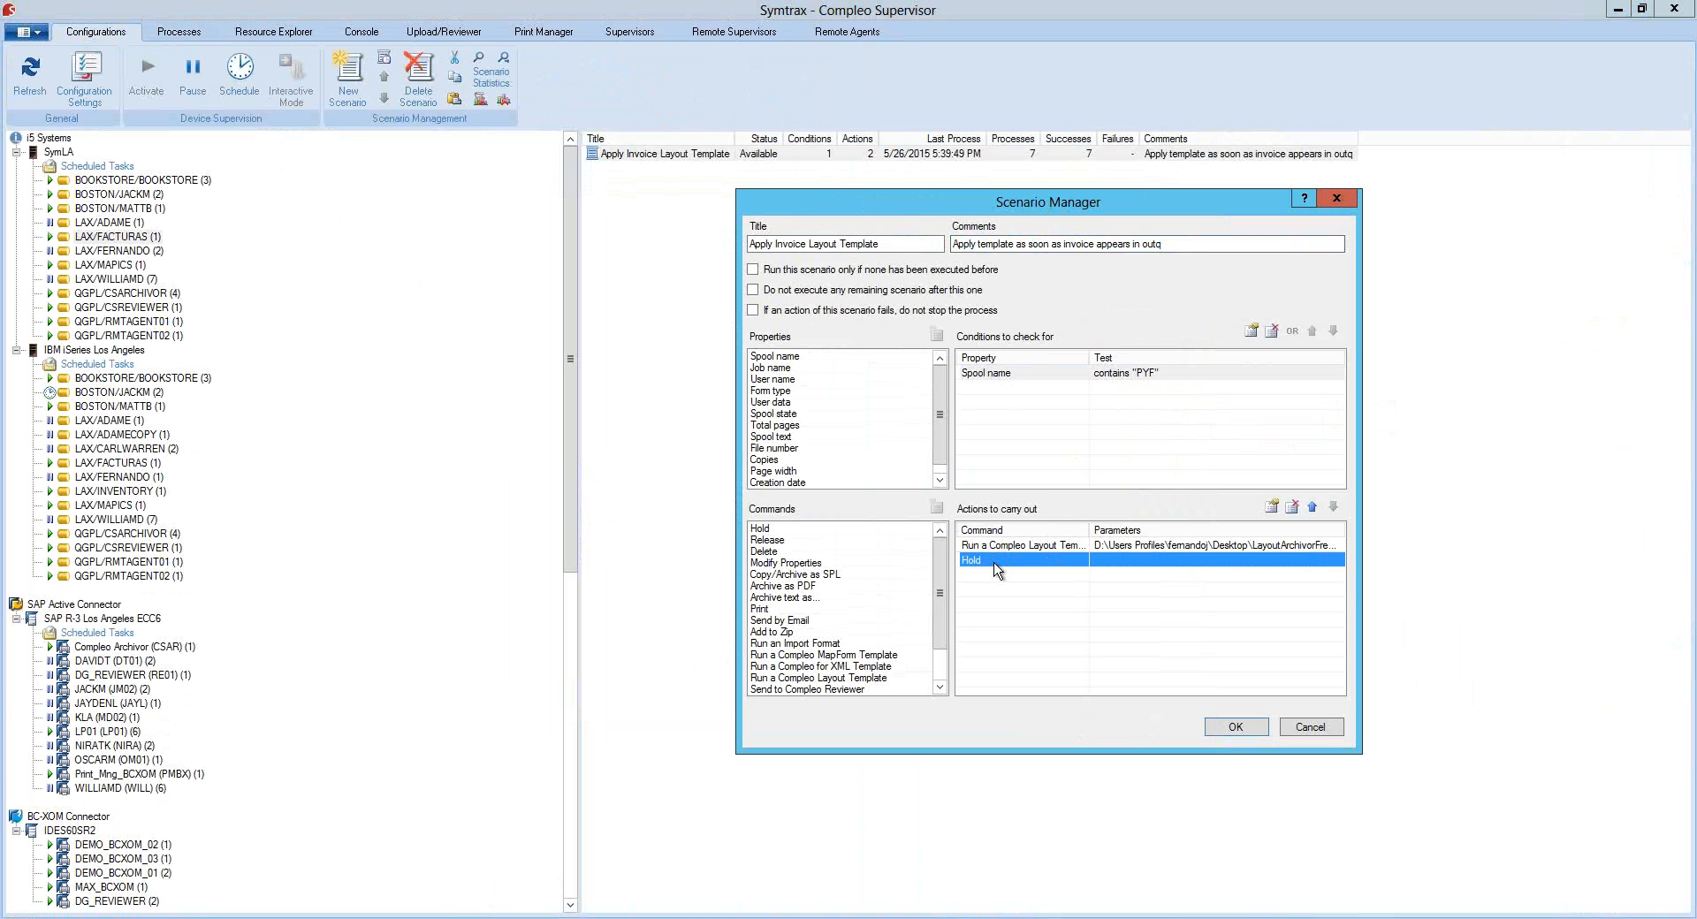